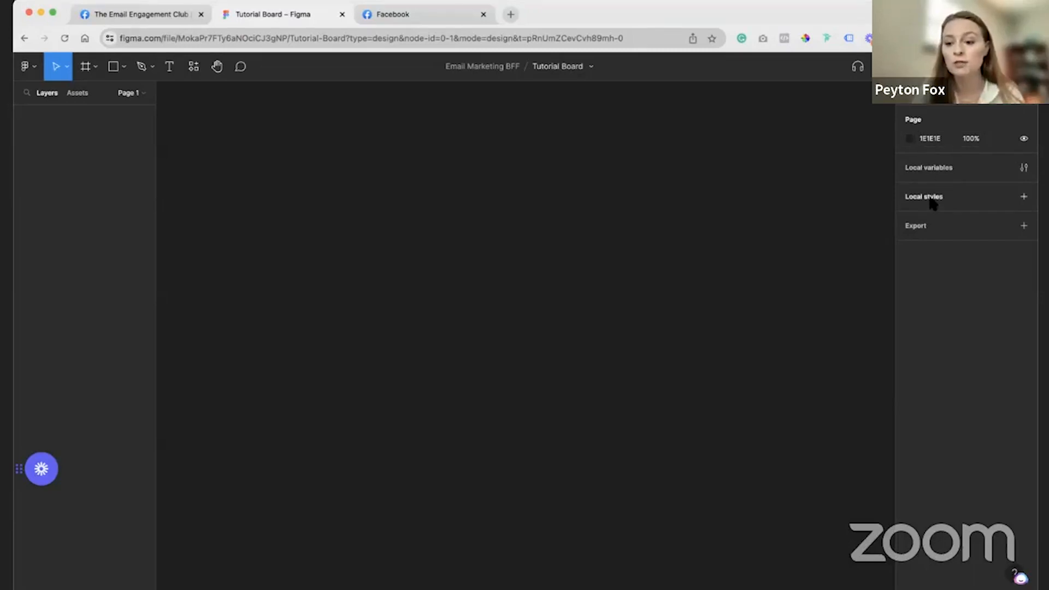
- Create a local text style named Headline using Roboto ExtraBold at size 35
{"action": "left_click", "coordinate": [1024, 196]}
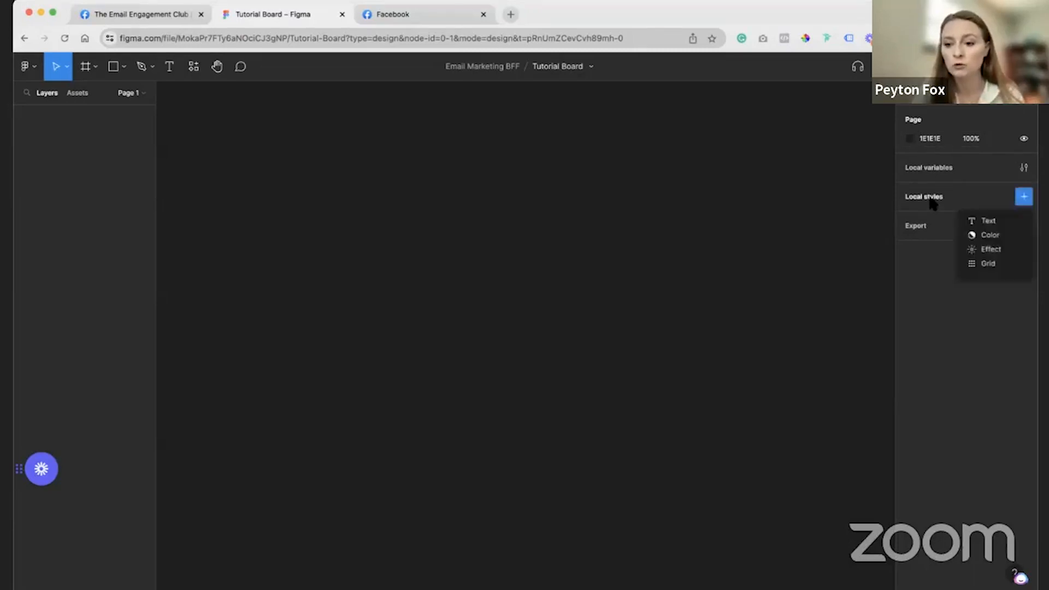
{"action": "left_click", "coordinate": [1003, 222]}
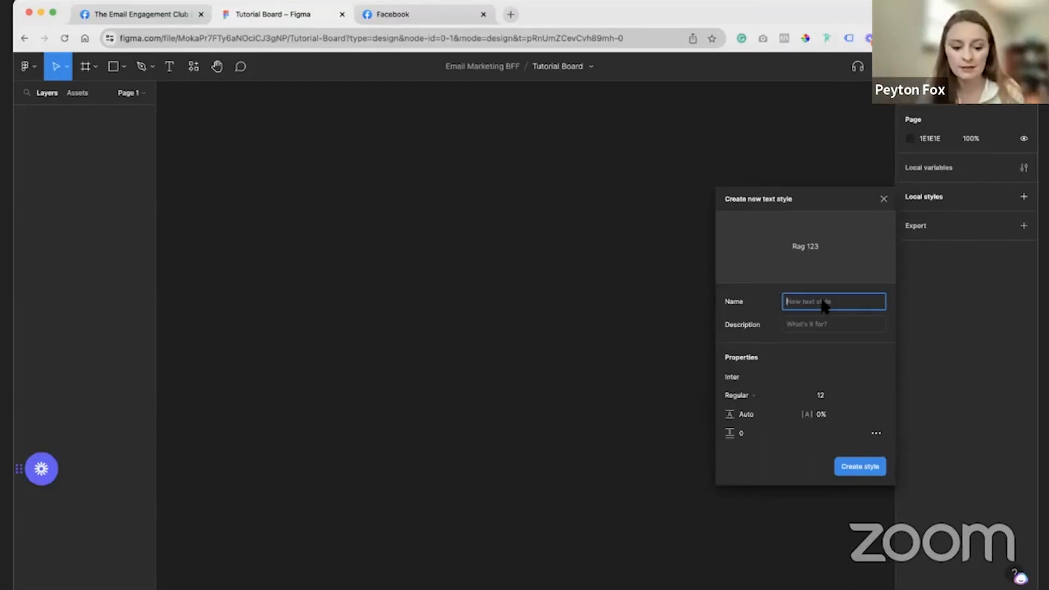
{"action": "type", "text": "Headline"}
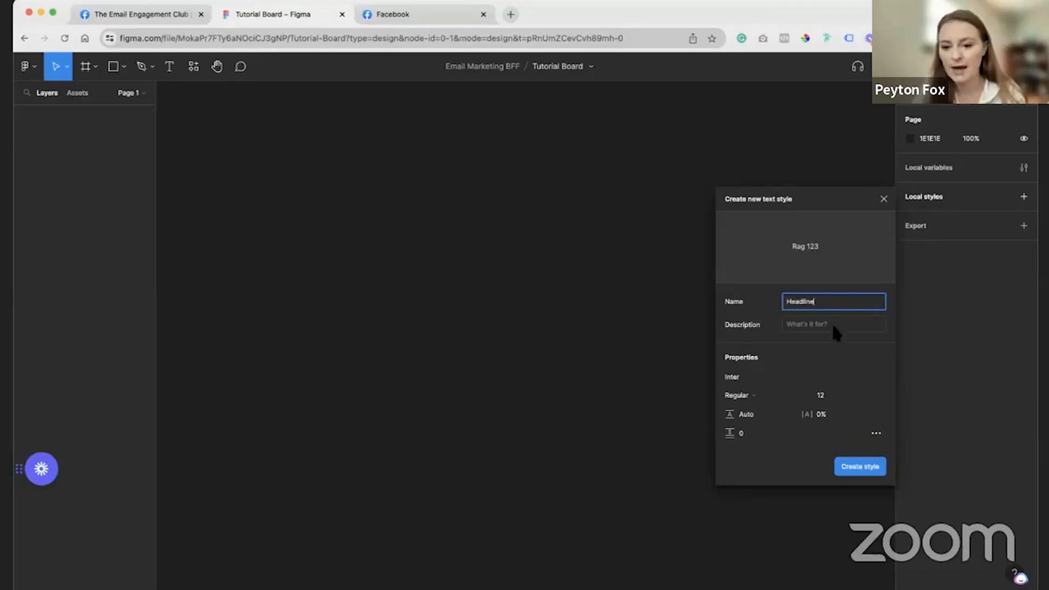
{"action": "left_click", "coordinate": [826, 322]}
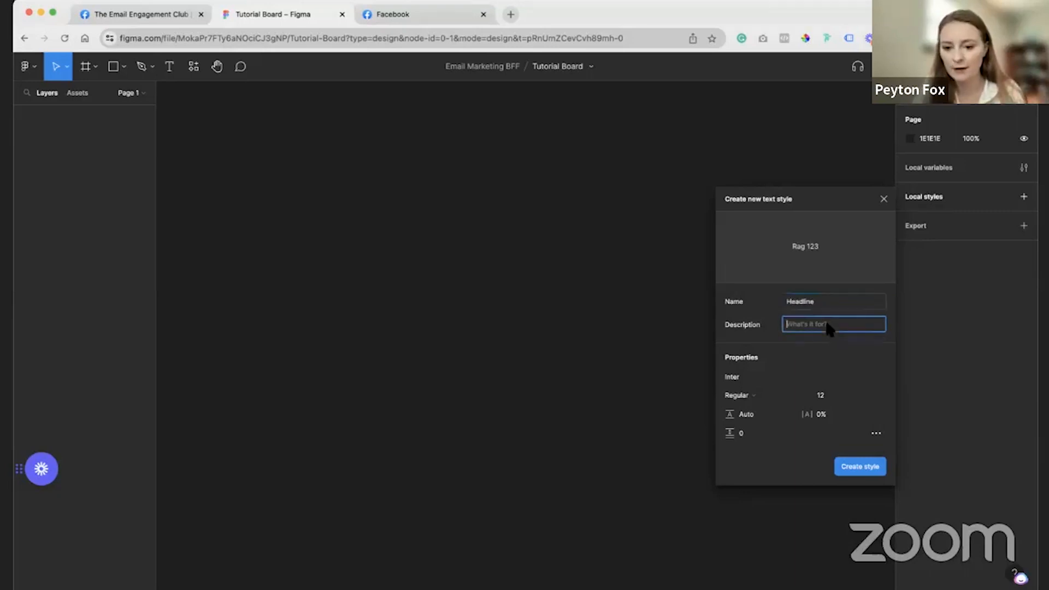
{"action": "left_click", "coordinate": [758, 381]}
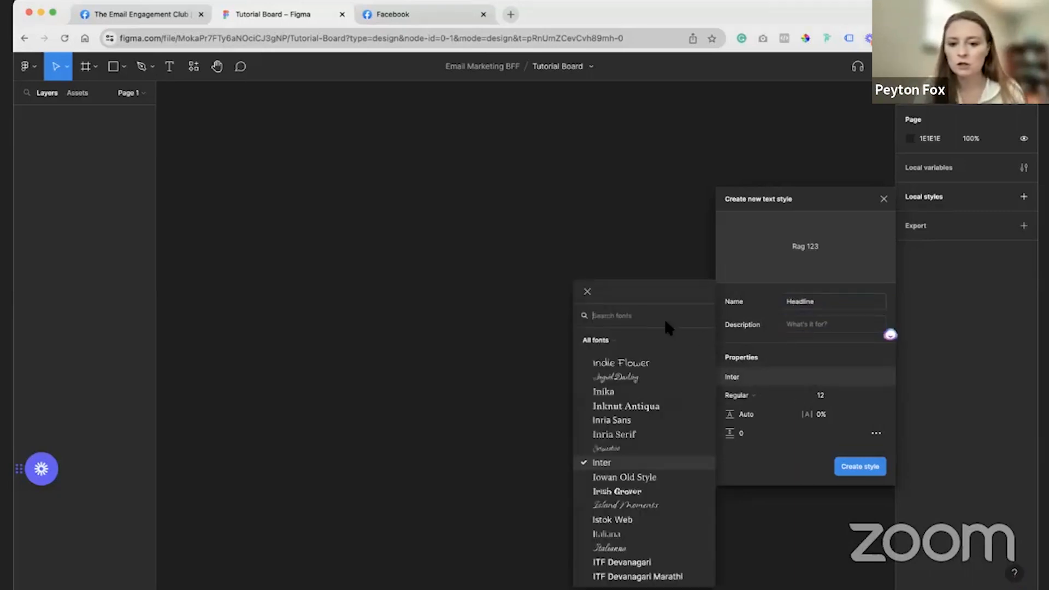
{"action": "type", "text": "robot"}
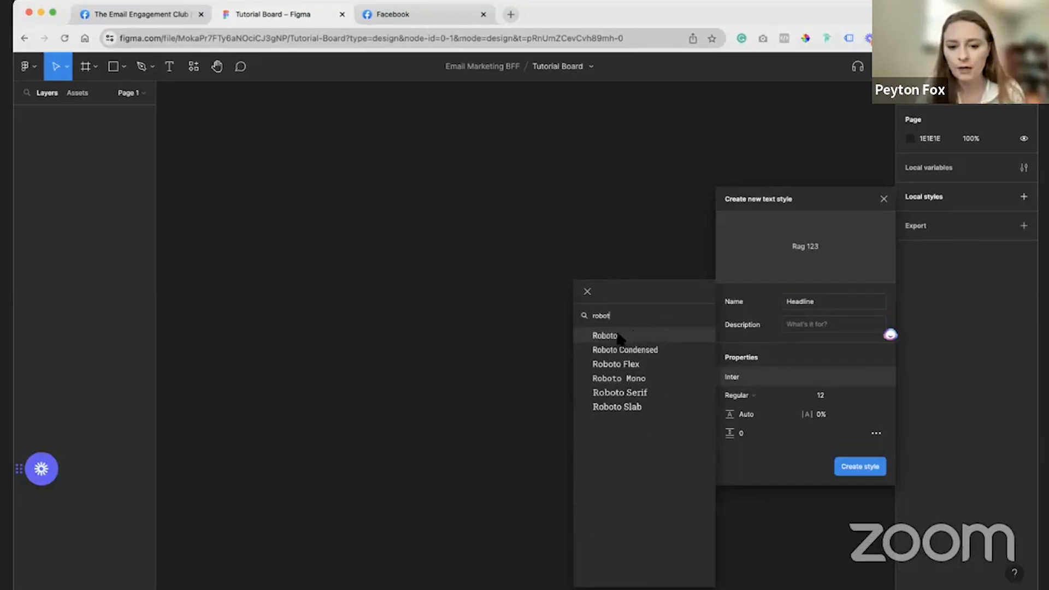
{"action": "left_click", "coordinate": [618, 336]}
{"action": "left_click", "coordinate": [747, 395]}
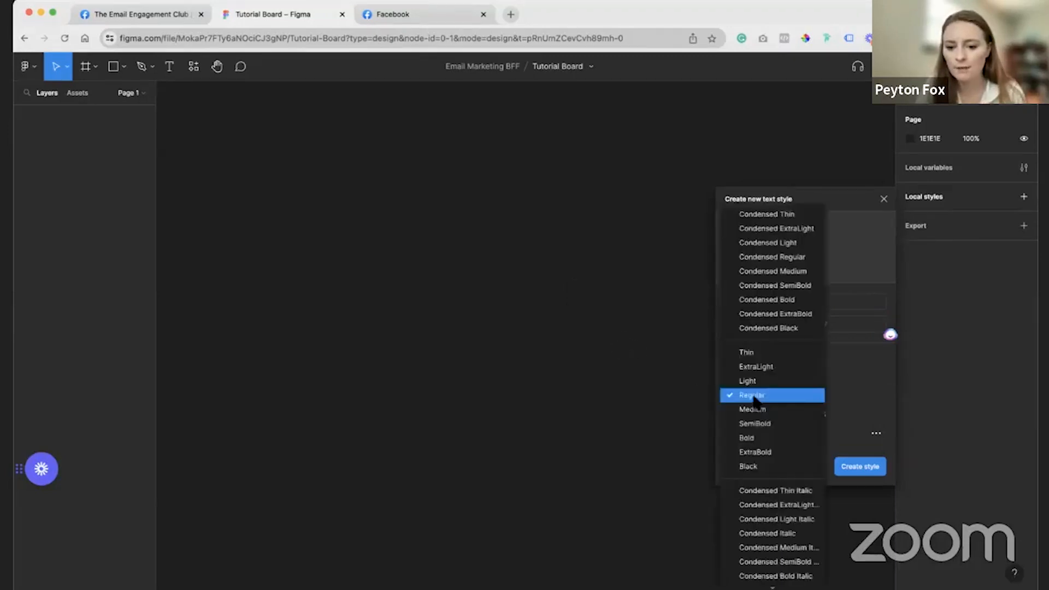
{"action": "left_click", "coordinate": [763, 451]}
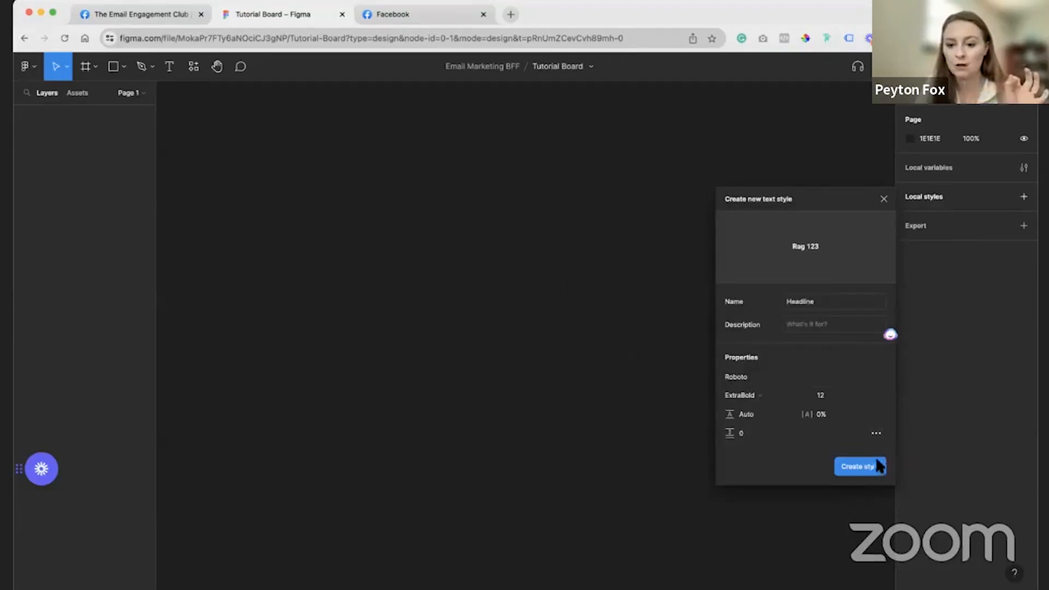
{"action": "left_click", "coordinate": [829, 396]}
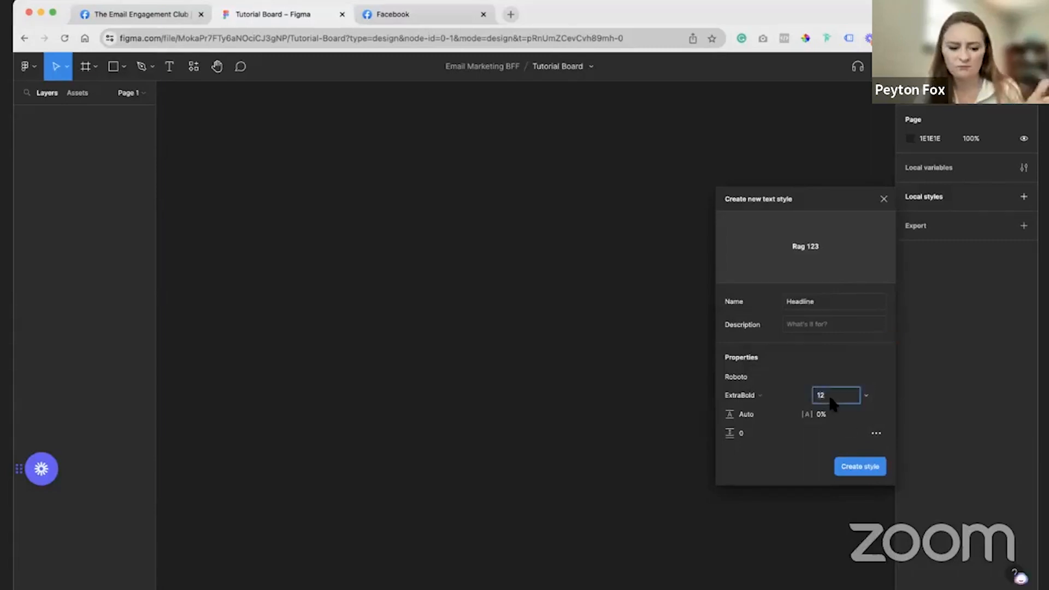
{"action": "type", "text": "35"}
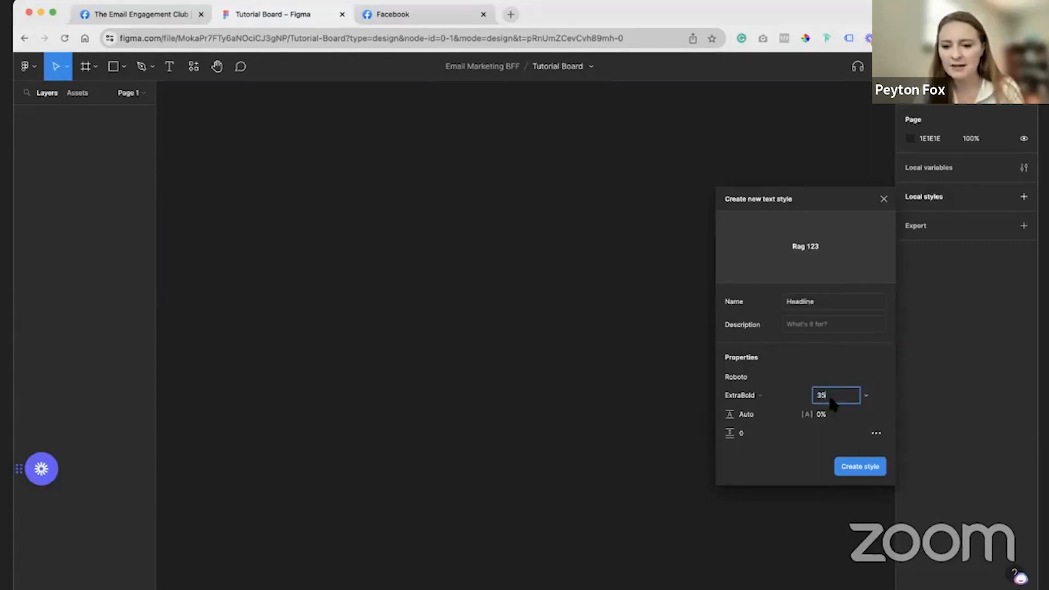
{"action": "left_click", "coordinate": [866, 470]}
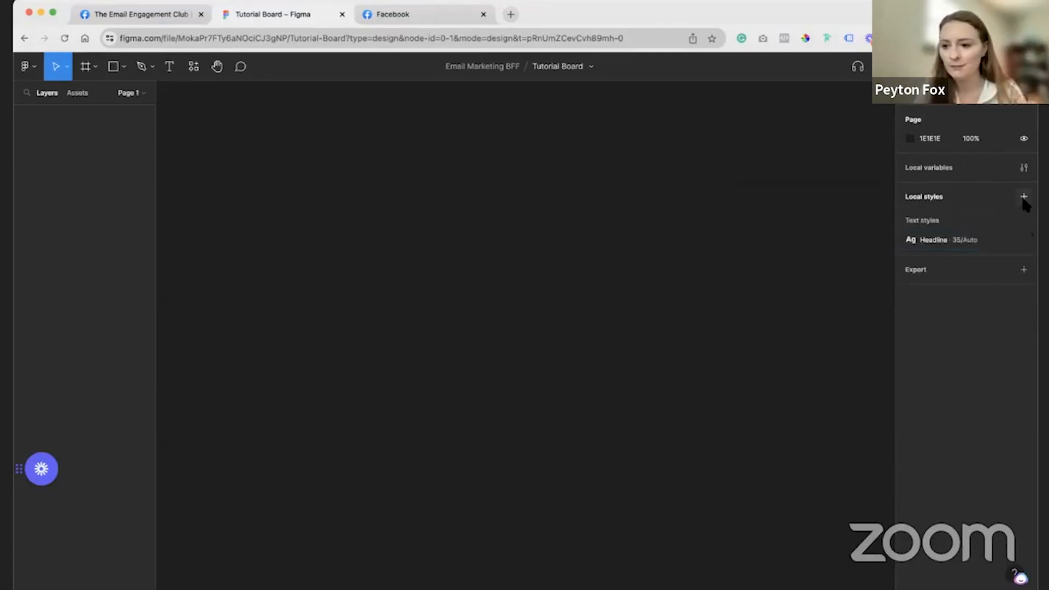
- Create a second local text style named Paragraph using Roboto Regular at size 20
{"action": "left_click", "coordinate": [1025, 222]}
{"action": "type", "text": "Paragraph"}
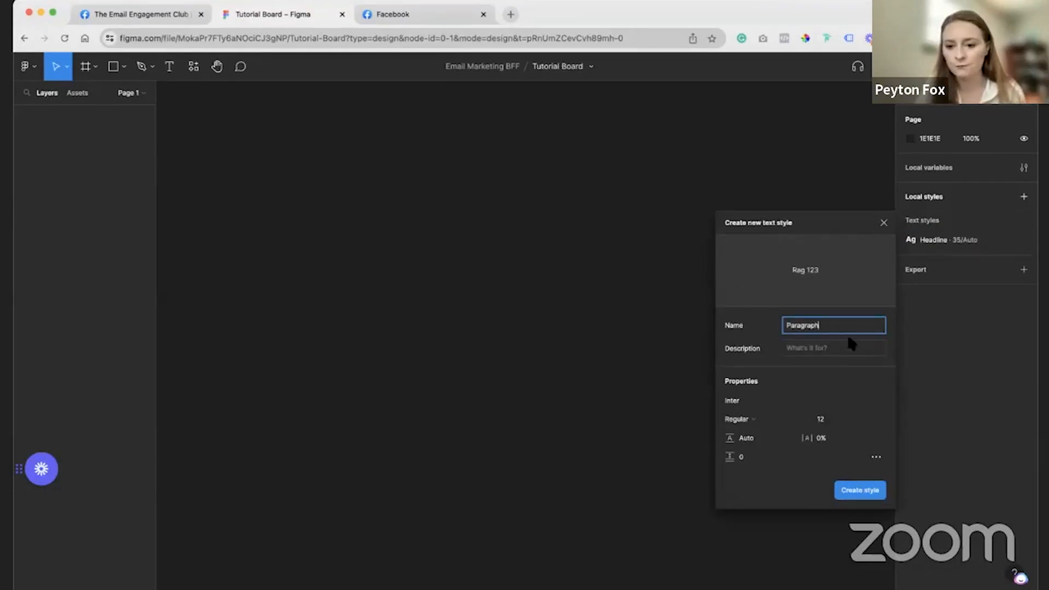
{"action": "left_click", "coordinate": [766, 399]}
{"action": "type", "text": "robot"}
{"action": "left_click", "coordinate": [627, 336]}
{"action": "left_click", "coordinate": [826, 420]}
{"action": "type", "text": "20"}
{"action": "key", "text": "Return"}
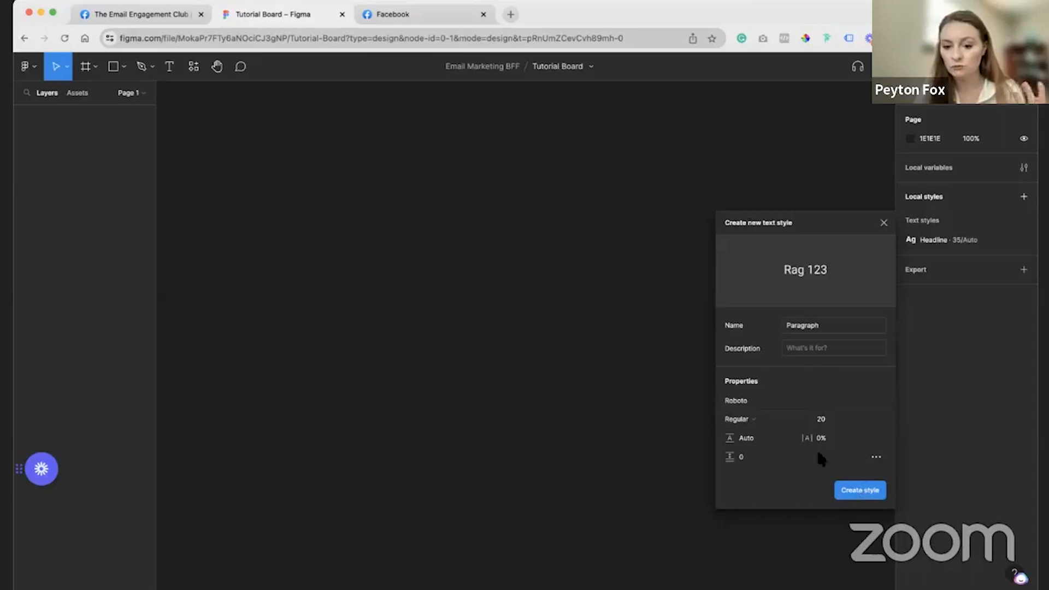
{"action": "left_click", "coordinate": [854, 492]}
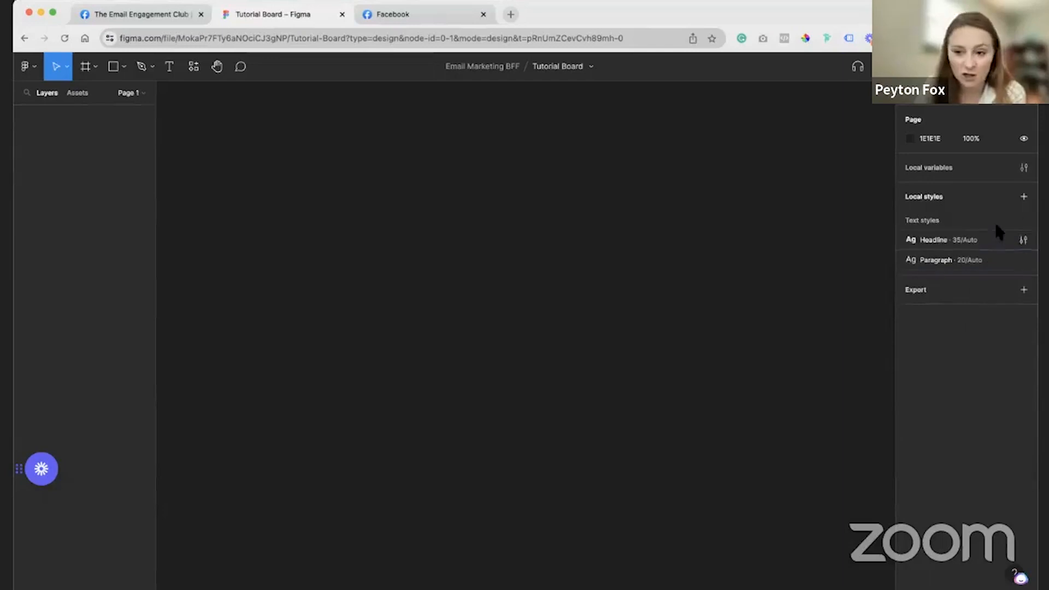
- Create an unnamed local color style with a light purple-blue fill, hex 7D81EE
{"action": "left_click", "coordinate": [1023, 196]}
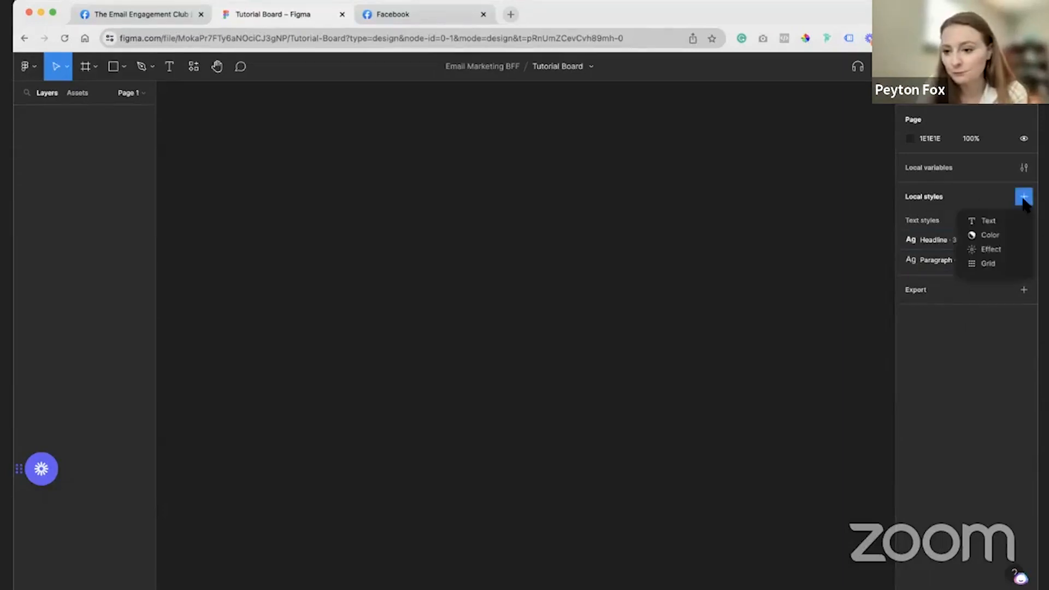
{"action": "left_click", "coordinate": [995, 236]}
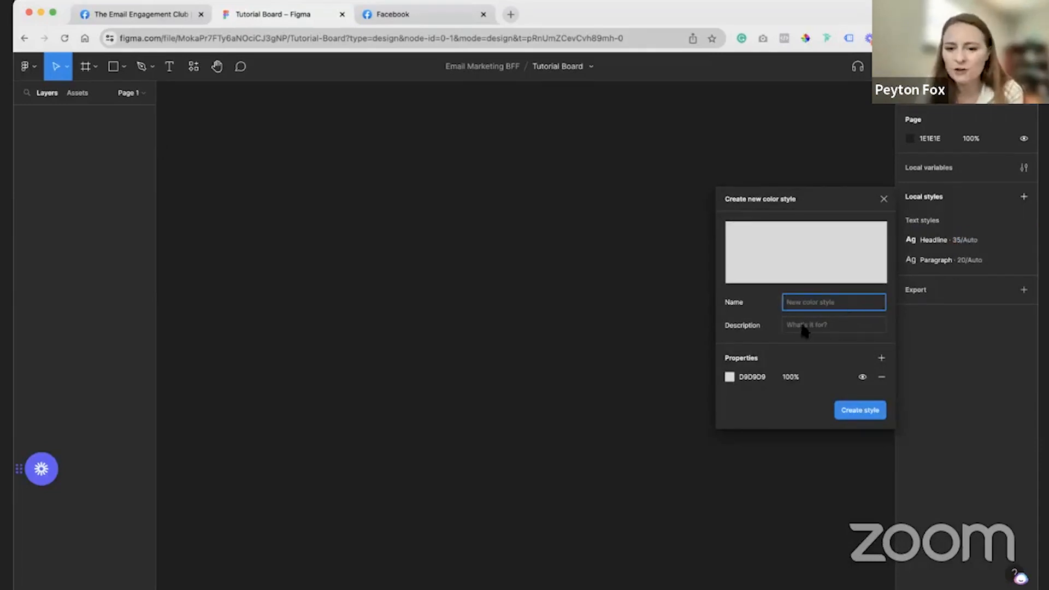
{"action": "left_click", "coordinate": [729, 377]}
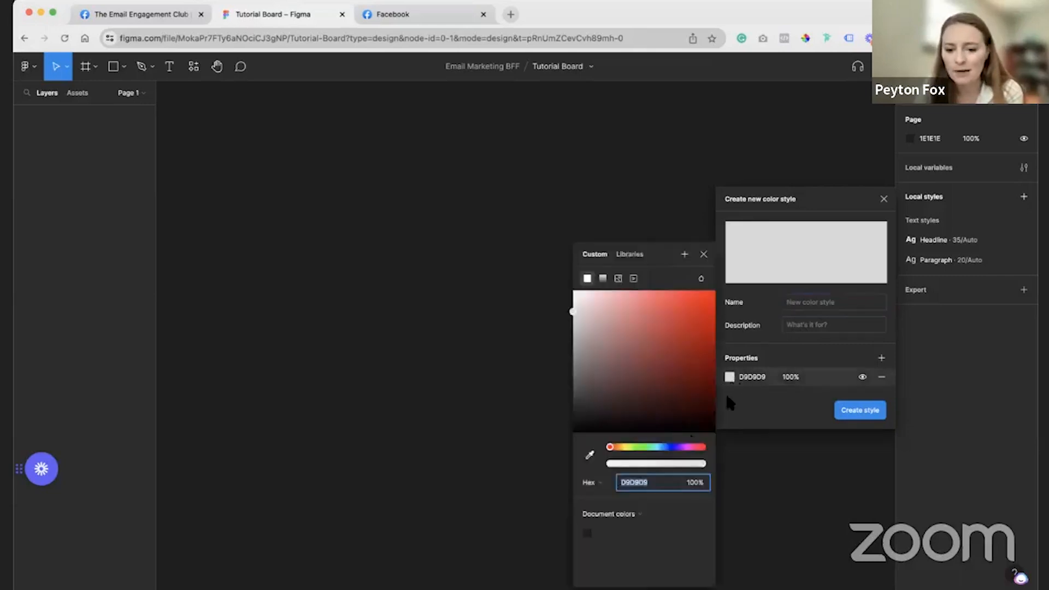
{"action": "left_click", "coordinate": [671, 447]}
{"action": "left_click", "coordinate": [678, 339]}
{"action": "left_click_drag", "start_coordinate": [678, 339], "coordinate": [639, 300]}
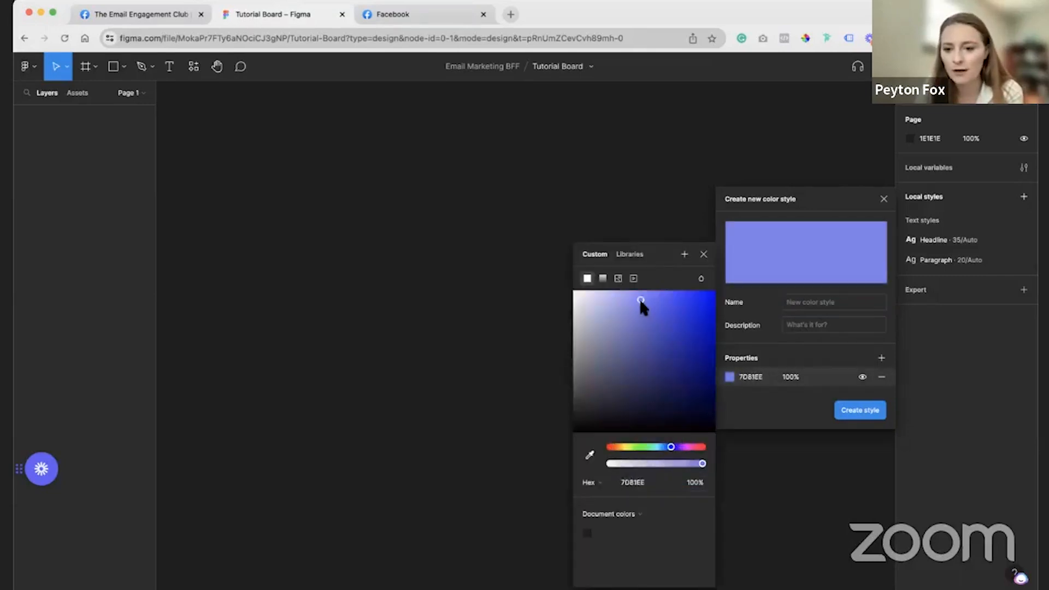
{"action": "left_click", "coordinate": [869, 411]}
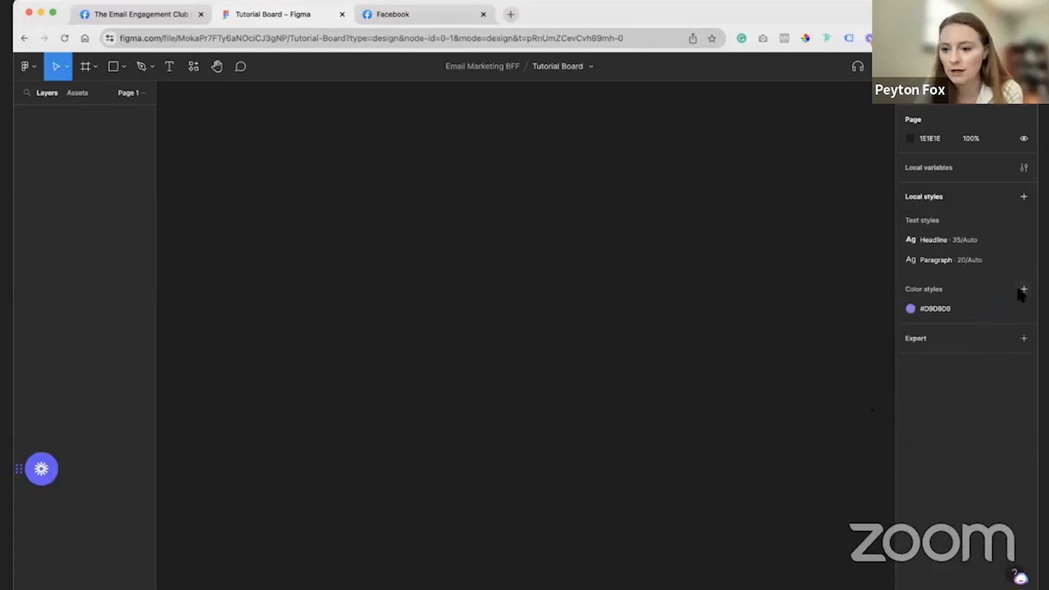
- Add another unnamed color style with a light green fill, hex 8FDC7C
{"action": "left_click", "coordinate": [1022, 290]}
{"action": "left_click", "coordinate": [730, 470]}
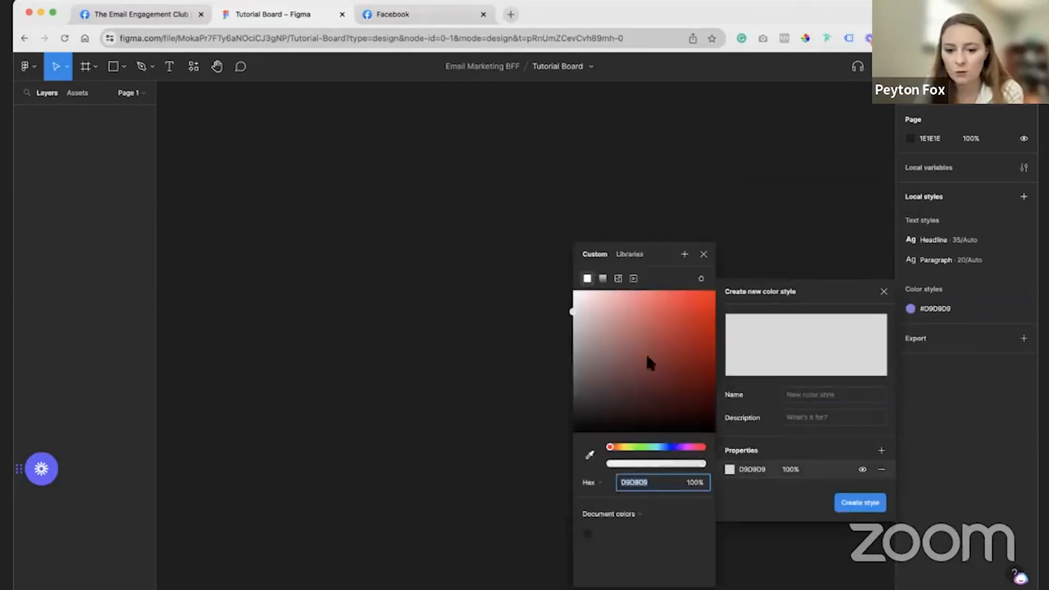
{"action": "left_click", "coordinate": [638, 447]}
{"action": "left_click", "coordinate": [635, 309]}
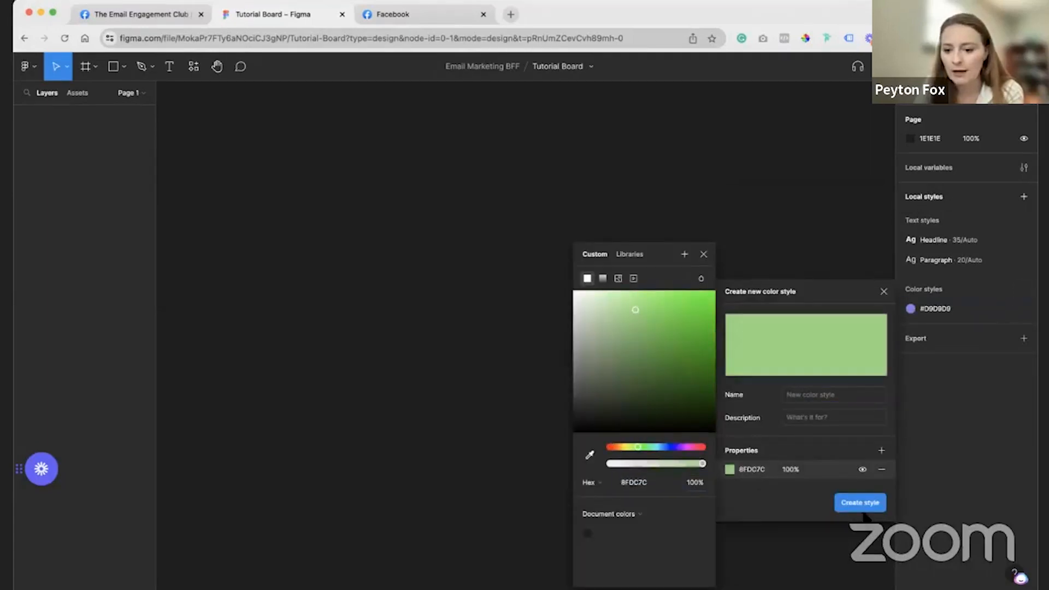
{"action": "left_click", "coordinate": [862, 507]}
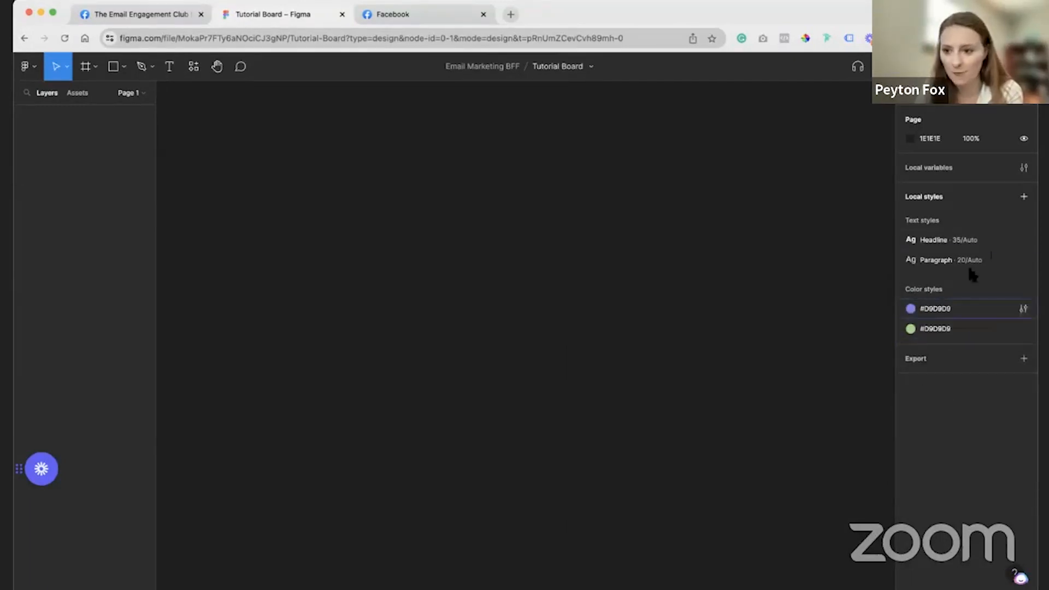
{"action": "left_click", "coordinate": [1024, 197]}
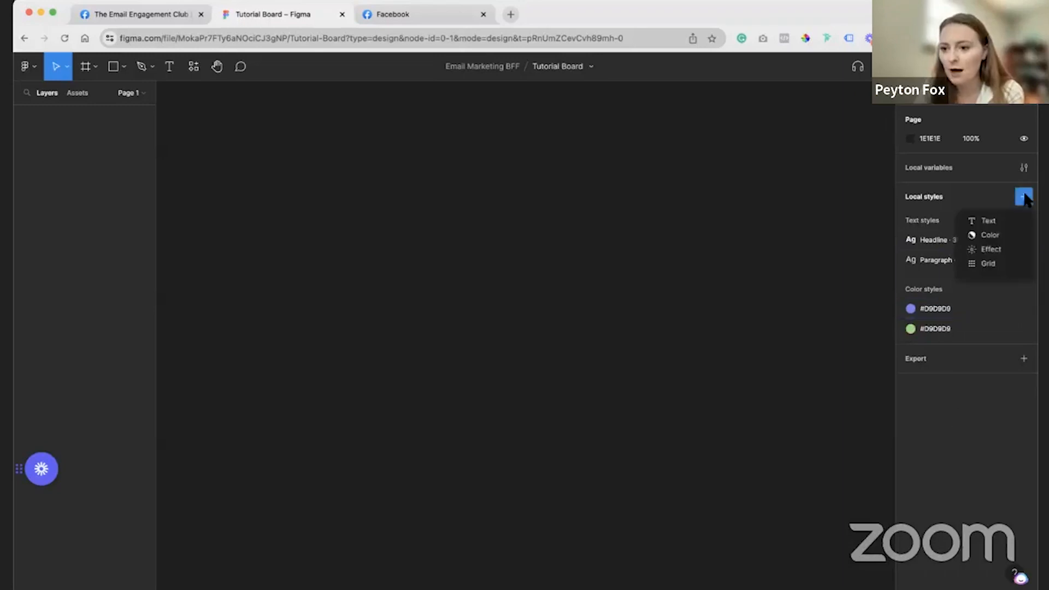
{"action": "left_click", "coordinate": [988, 262]}
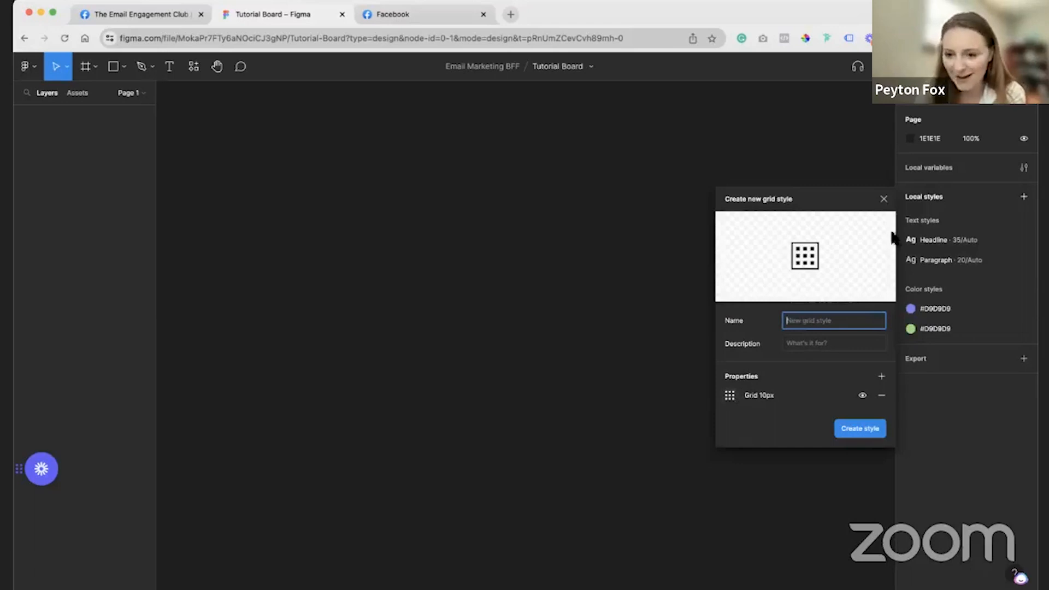
{"action": "left_click", "coordinate": [883, 199]}
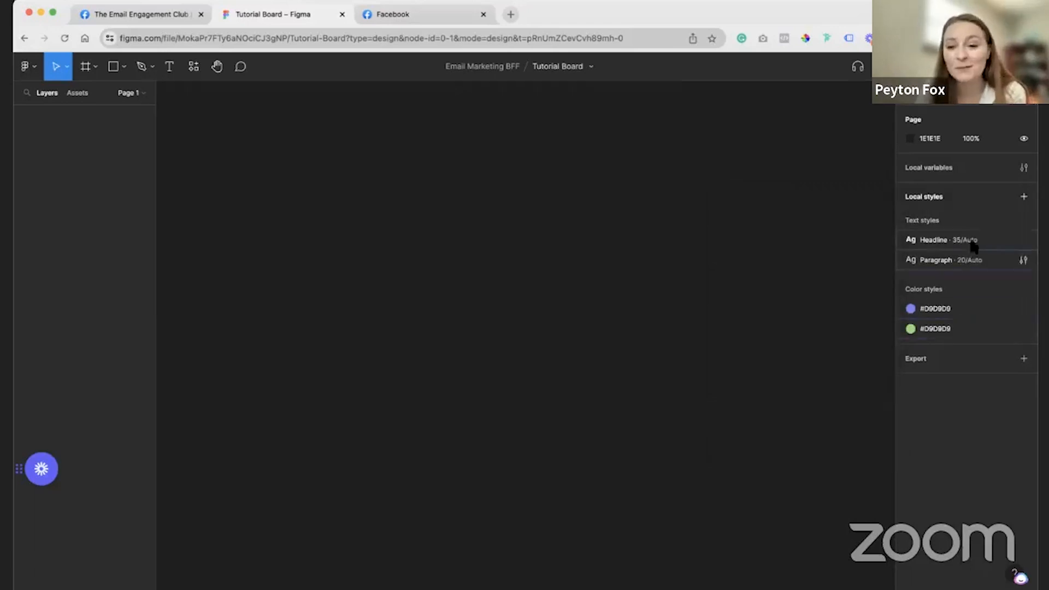
{"action": "left_click", "coordinate": [1022, 196]}
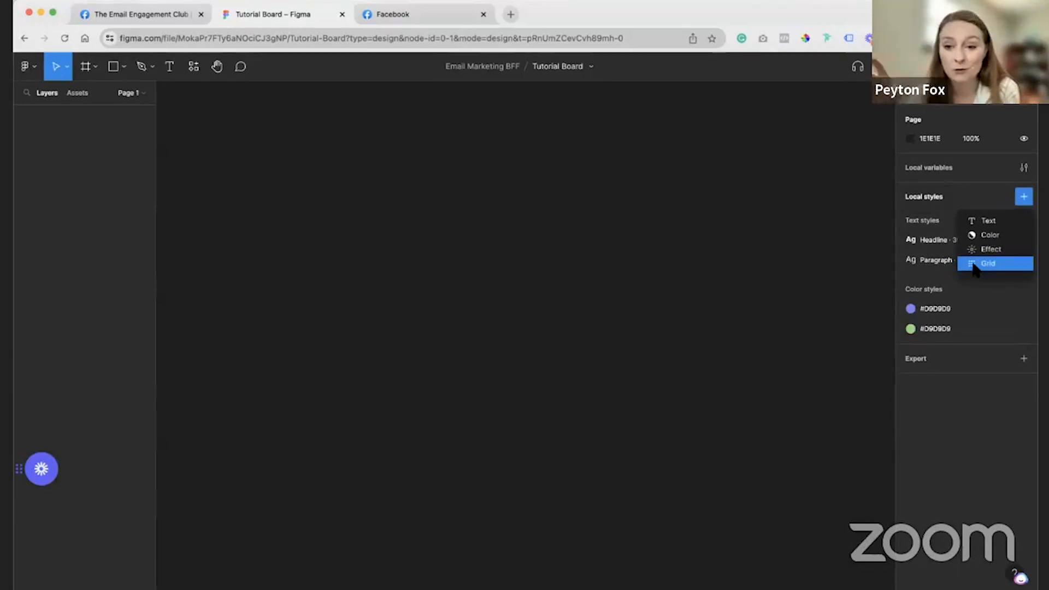
{"action": "left_click", "coordinate": [965, 393]}
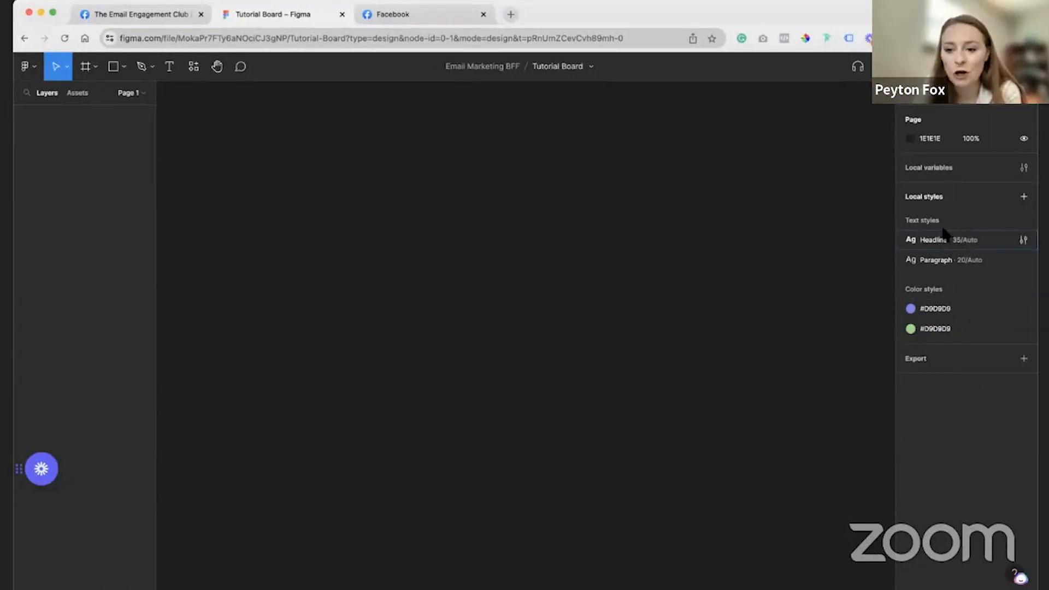
- Try a light grey page background, ECECEC, and settle on near-black 111111
{"action": "left_click", "coordinate": [910, 139]}
{"action": "left_click", "coordinate": [753, 170]}
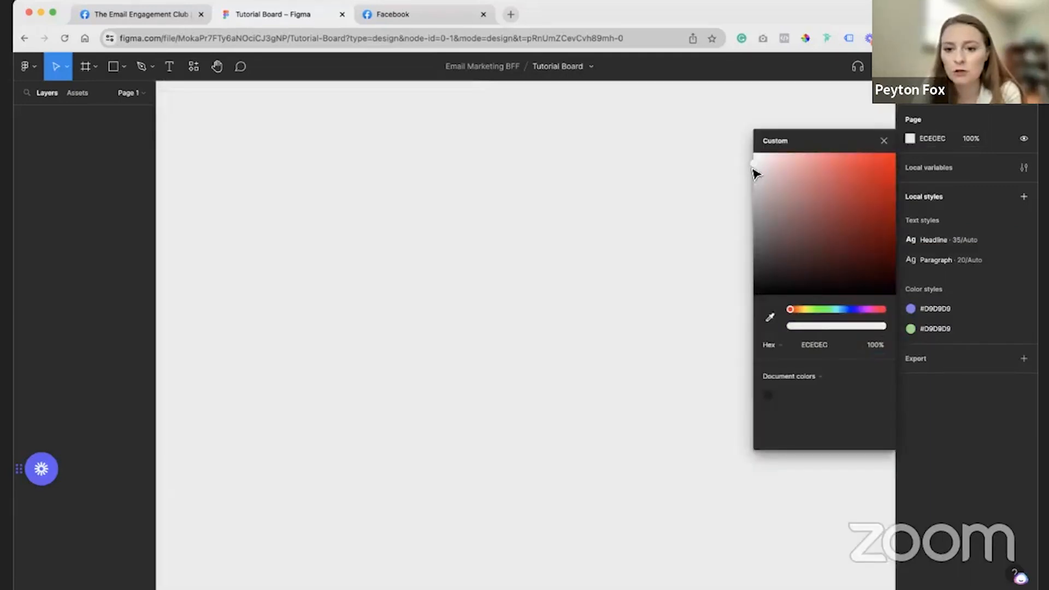
{"action": "left_click_drag", "start_coordinate": [753, 171], "coordinate": [733, 297]}
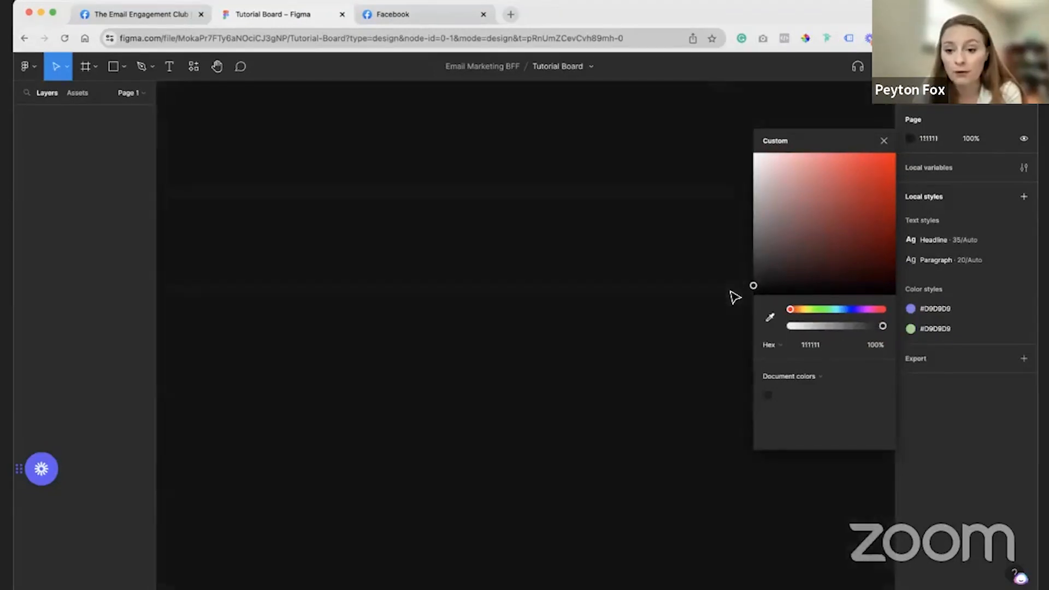
{"action": "left_click", "coordinate": [512, 295]}
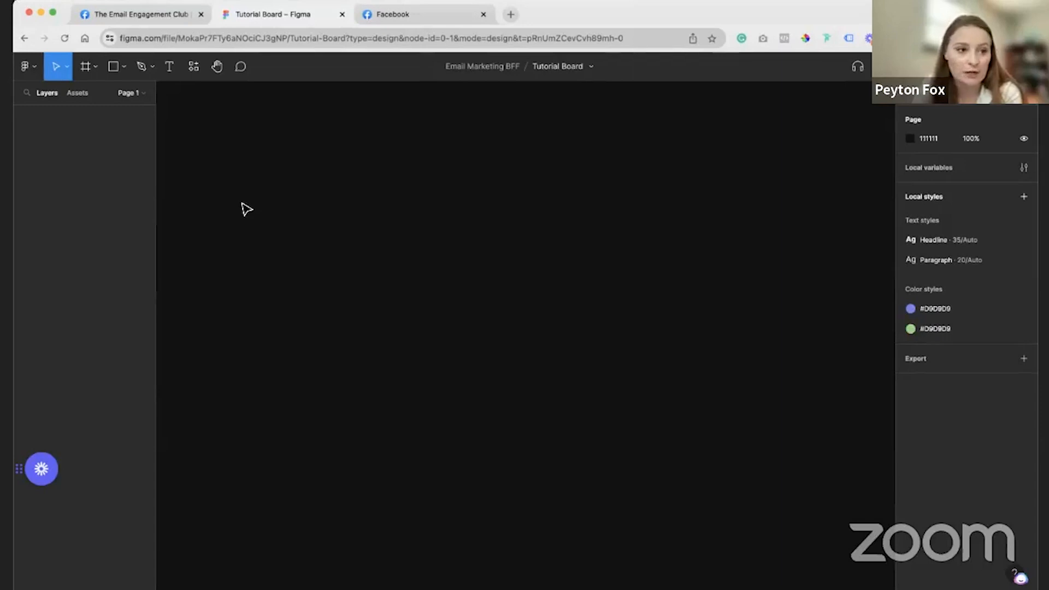
{"action": "left_click", "coordinate": [94, 68]}
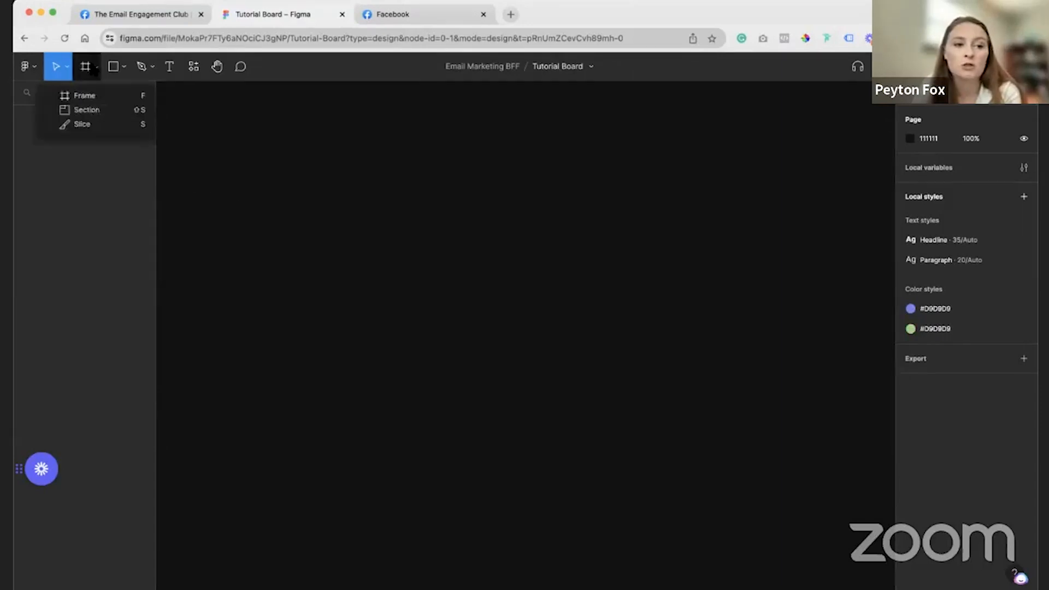
{"action": "left_click", "coordinate": [58, 62]}
{"action": "left_click", "coordinate": [67, 67]}
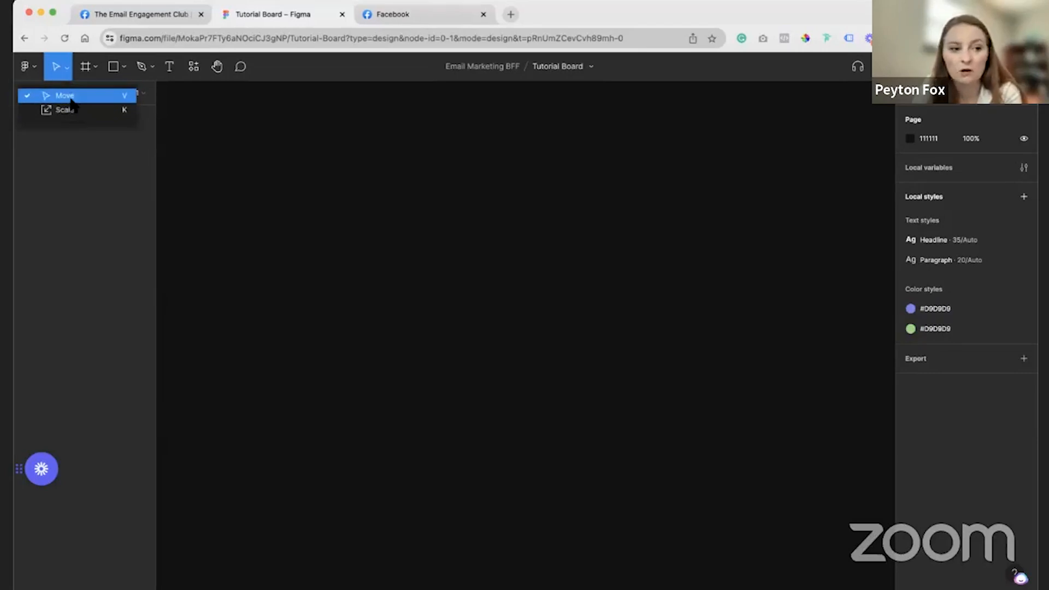
{"action": "left_click", "coordinate": [70, 99]}
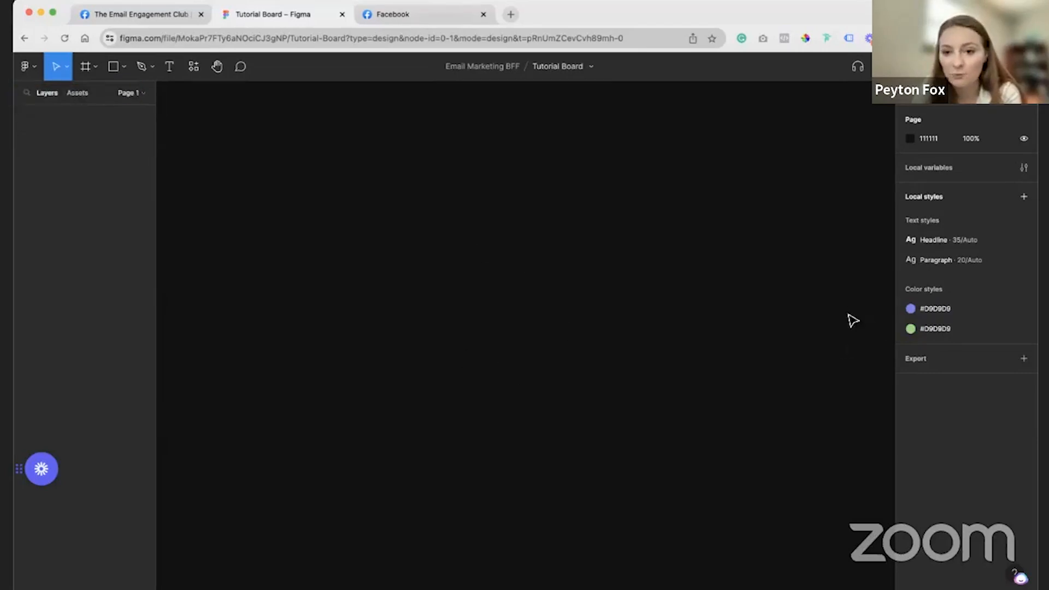
{"action": "left_click", "coordinate": [94, 71]}
{"action": "left_click", "coordinate": [95, 70]}
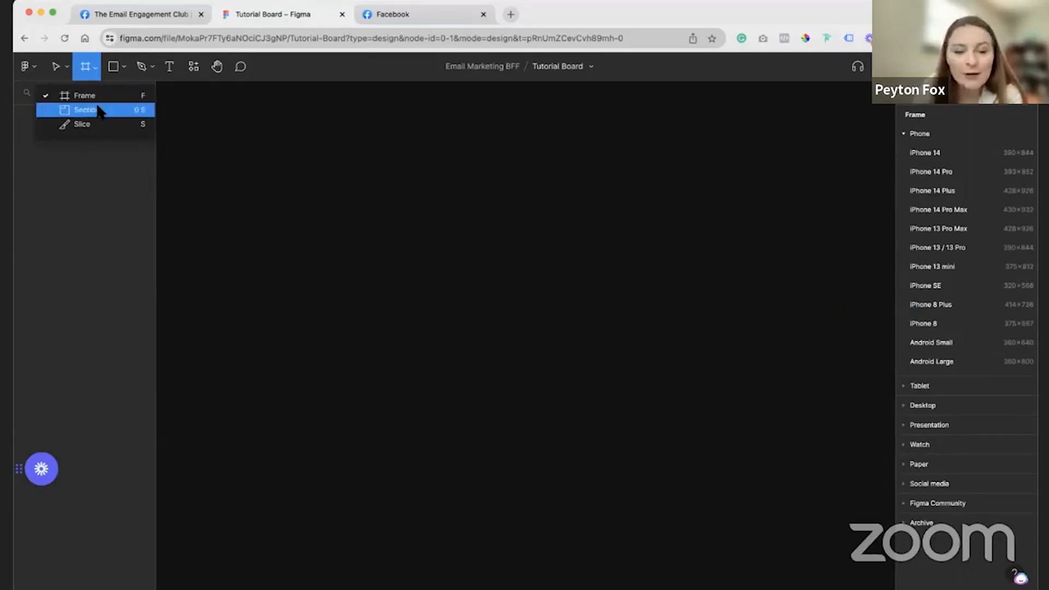
{"action": "left_click", "coordinate": [126, 67]}
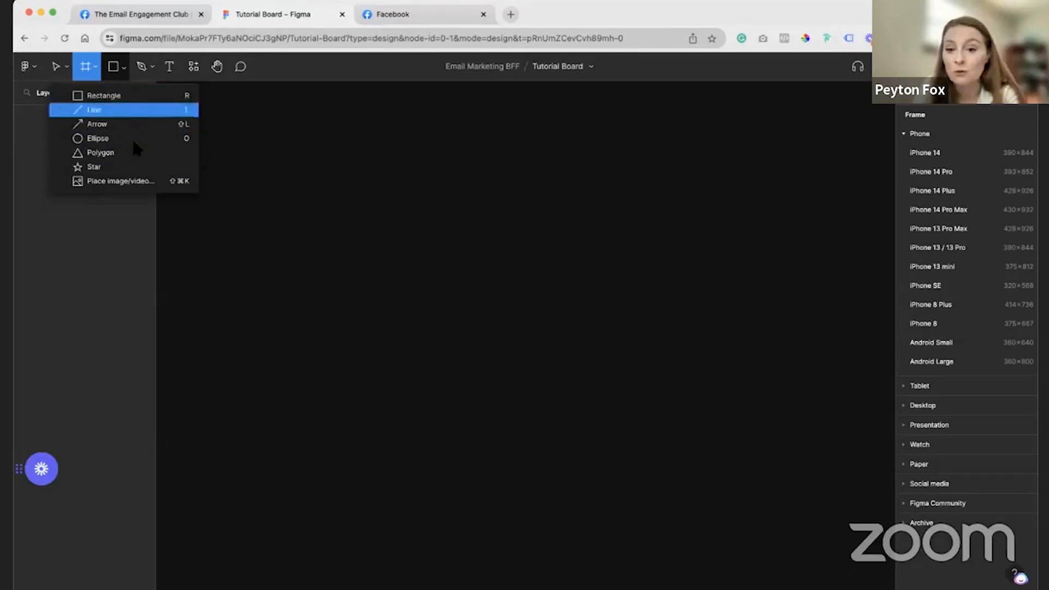
- Look through the pen tool variants and the list of available plugins
{"action": "left_click", "coordinate": [151, 67]}
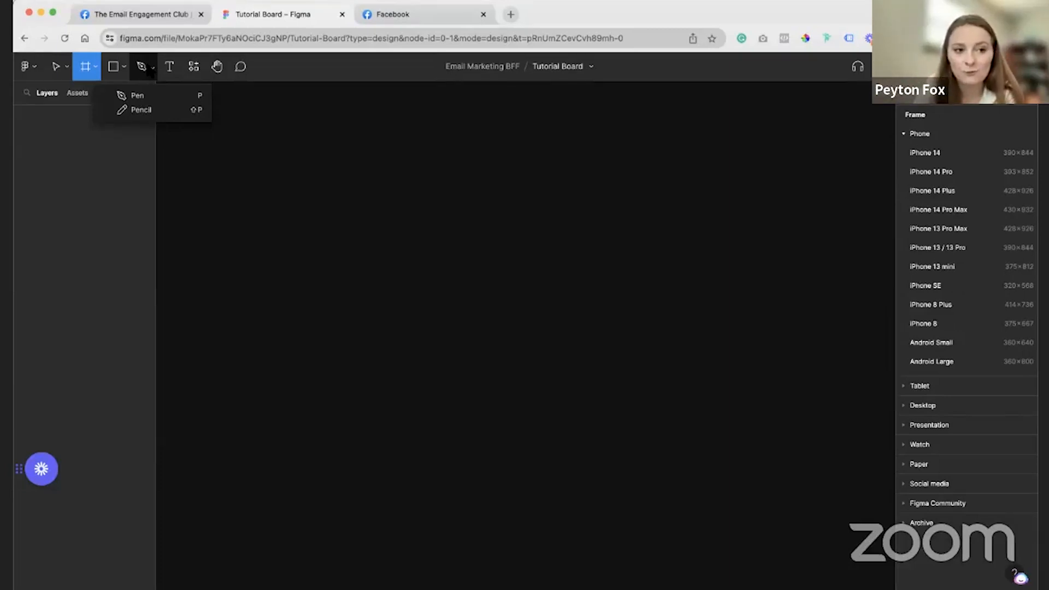
{"action": "left_click", "coordinate": [172, 70]}
{"action": "left_click", "coordinate": [194, 69]}
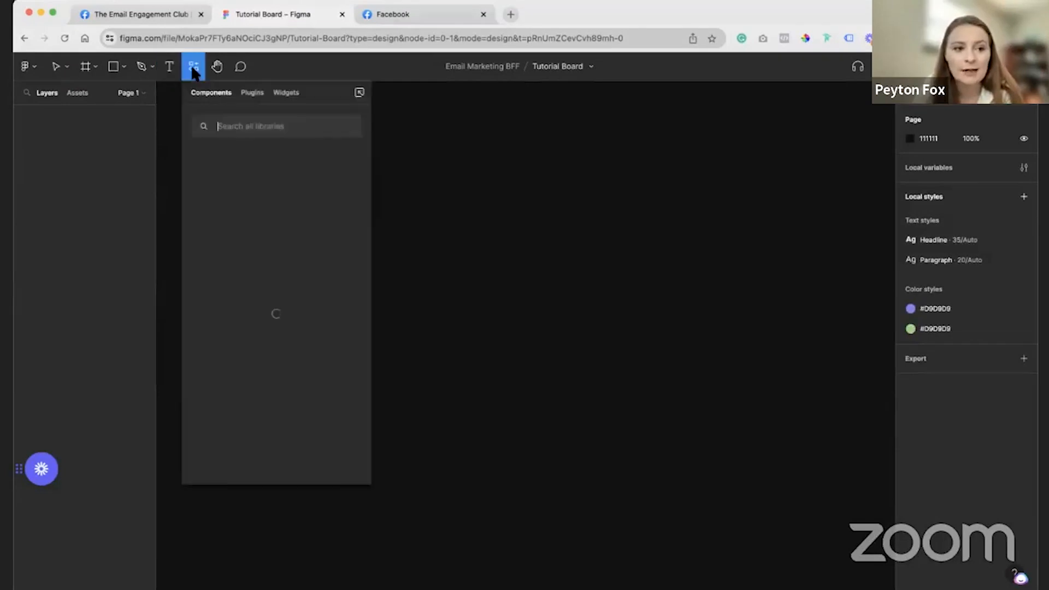
{"action": "left_click", "coordinate": [254, 98]}
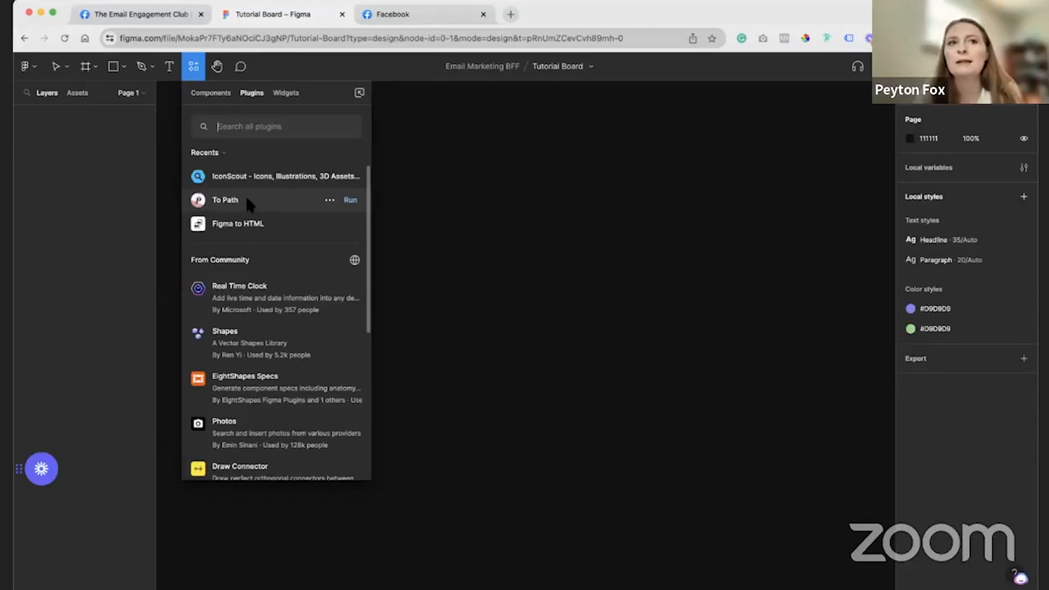
- Try out the Pen tool with a horizontal line about 417 wide, bent upward into an arch about 117 high, and delete it
{"action": "left_click", "coordinate": [141, 66]}
{"action": "left_click", "coordinate": [152, 66]}
{"action": "left_click", "coordinate": [155, 96]}
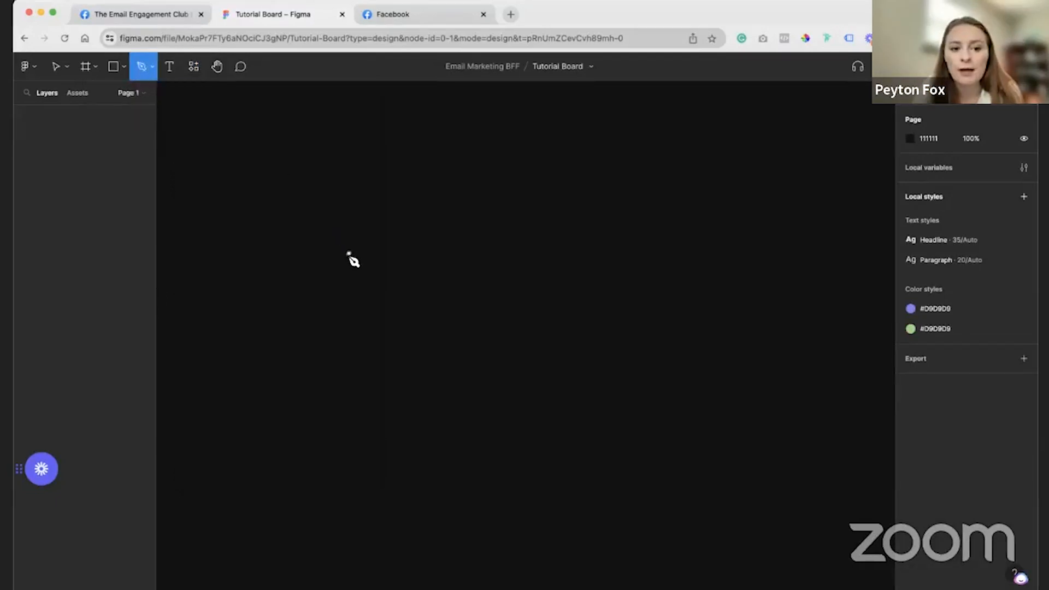
{"action": "left_click", "coordinate": [346, 254]}
{"action": "left_click", "coordinate": [593, 255]}
{"action": "left_click", "coordinate": [112, 66]}
{"action": "left_click_drag", "start_coordinate": [469, 255], "coordinate": [473, 188]}
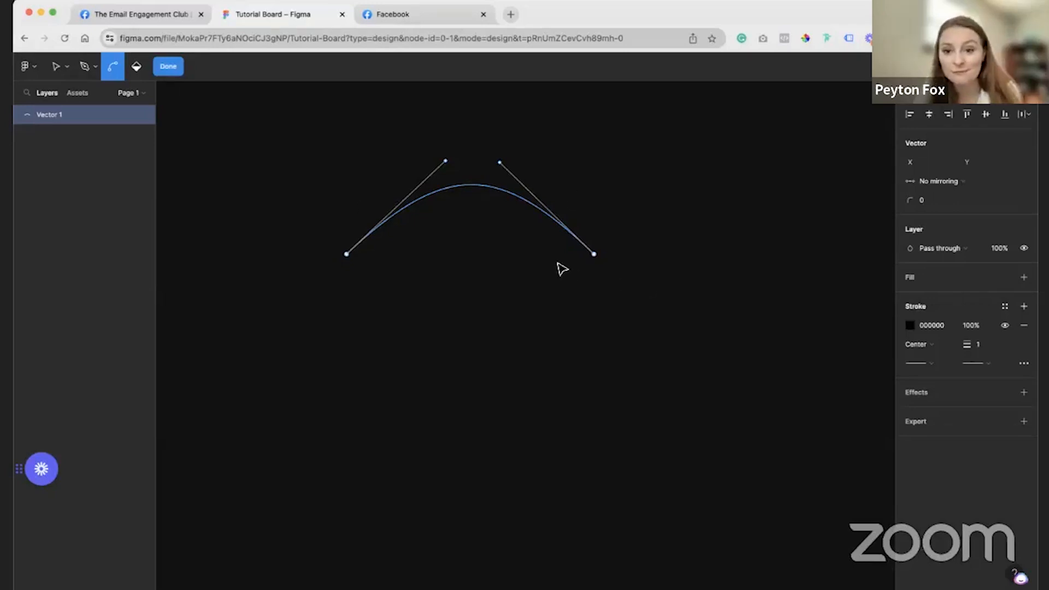
{"action": "key", "text": "Escape"}
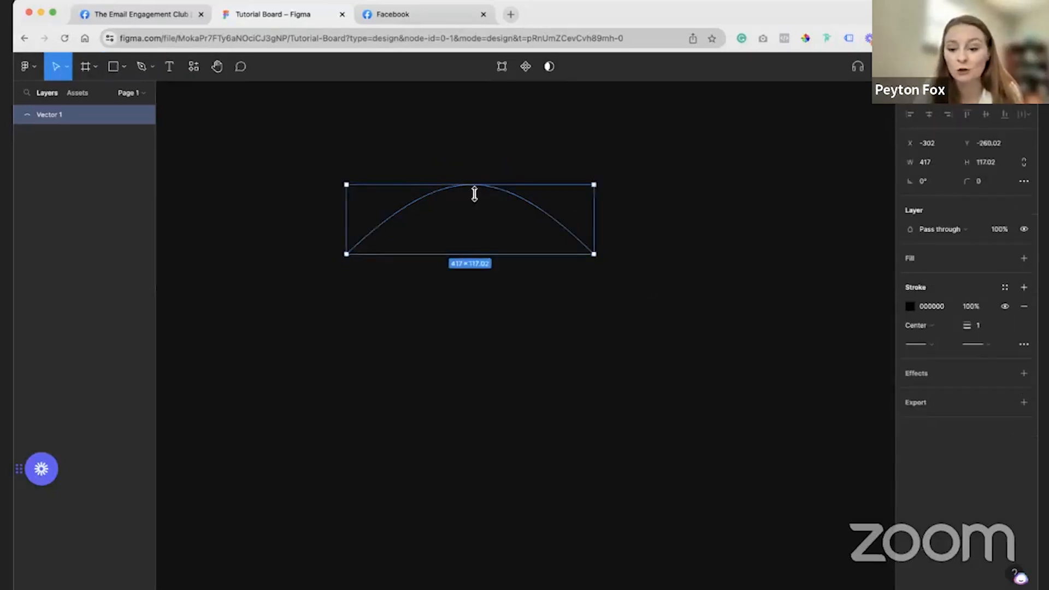
{"action": "key", "text": "Delete"}
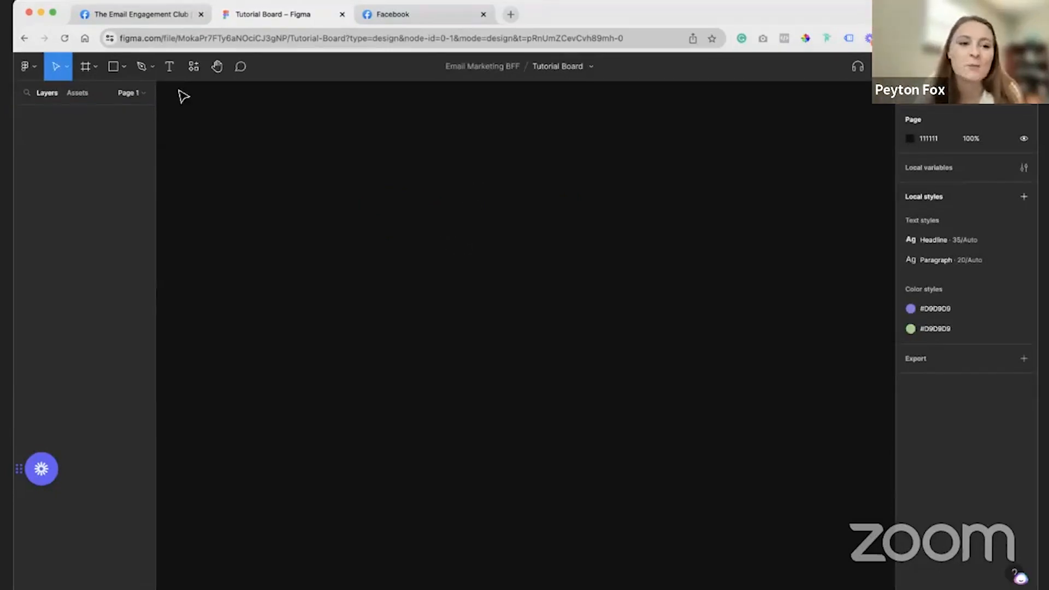
- Browse the recent and community plugins down to the end of the list and back
{"action": "left_click", "coordinate": [193, 66]}
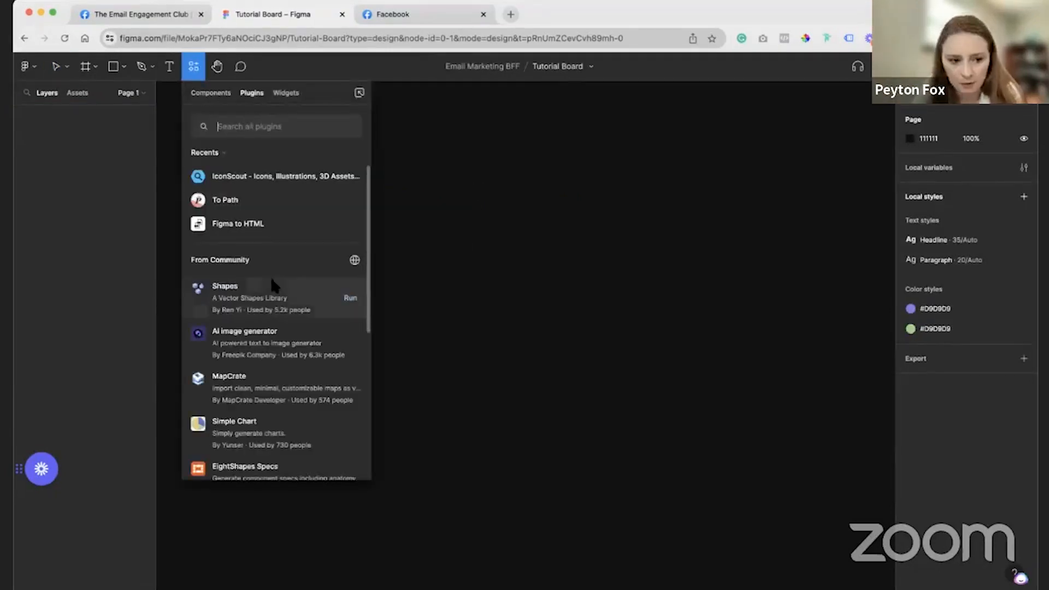
{"action": "scroll", "coordinate": [276, 295], "scroll_direction": "down", "scroll_amount": 5}
{"action": "scroll", "coordinate": [279, 323], "scroll_direction": "down", "scroll_amount": 1}
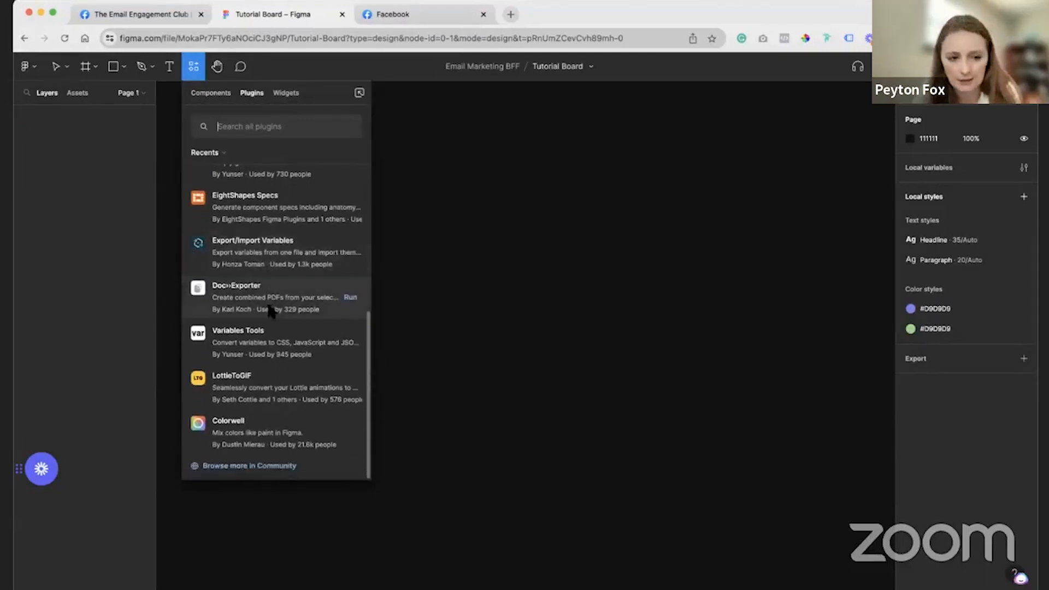
{"action": "scroll", "coordinate": [268, 314], "scroll_direction": "up", "scroll_amount": 5}
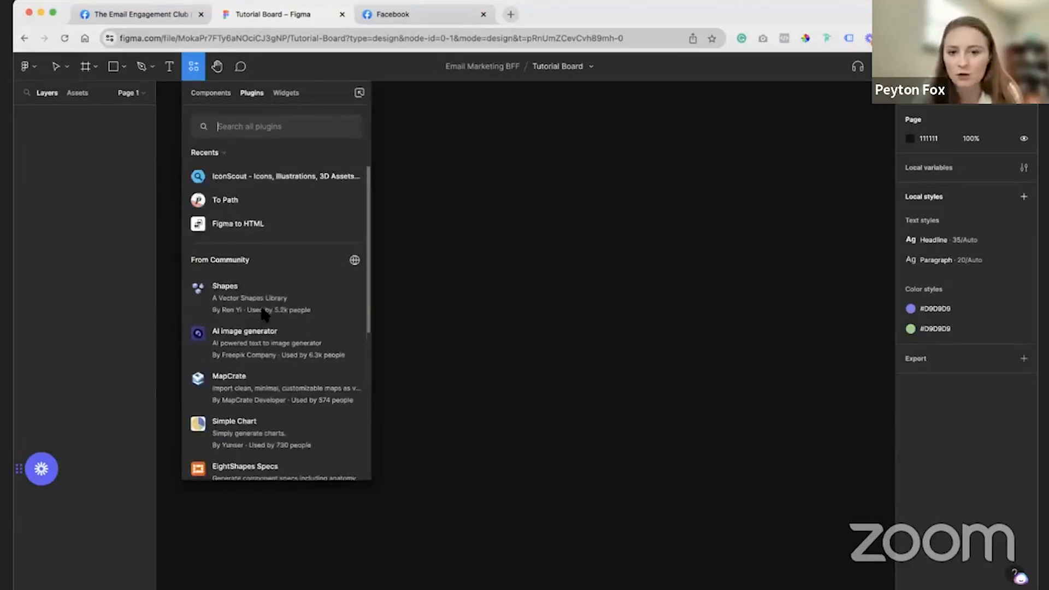
- Try the Hand tool and start a comment on the empty canvas without posting it
{"action": "left_click", "coordinate": [218, 70]}
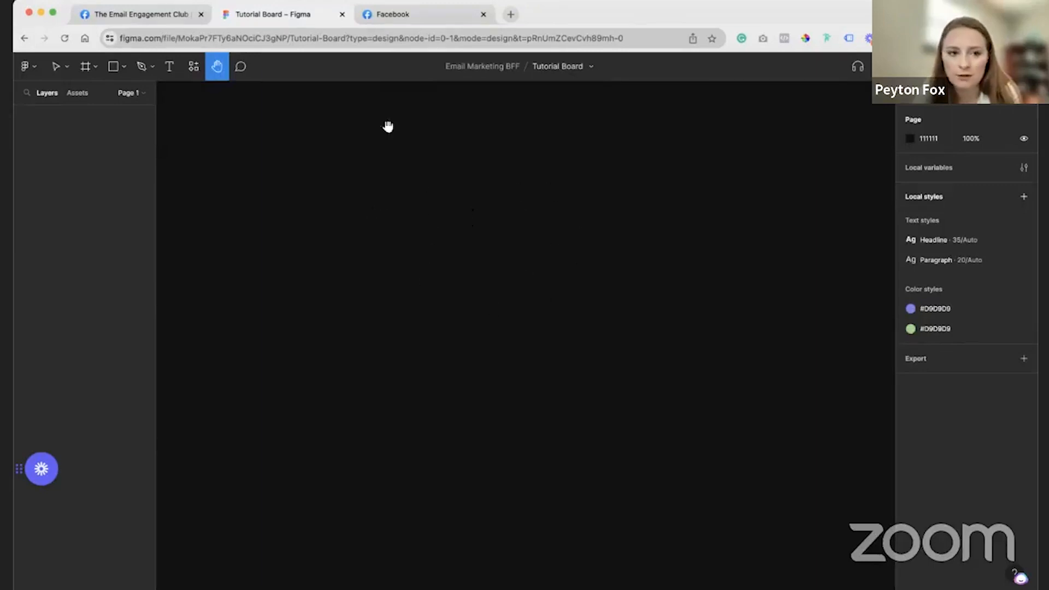
{"action": "left_click", "coordinate": [241, 70]}
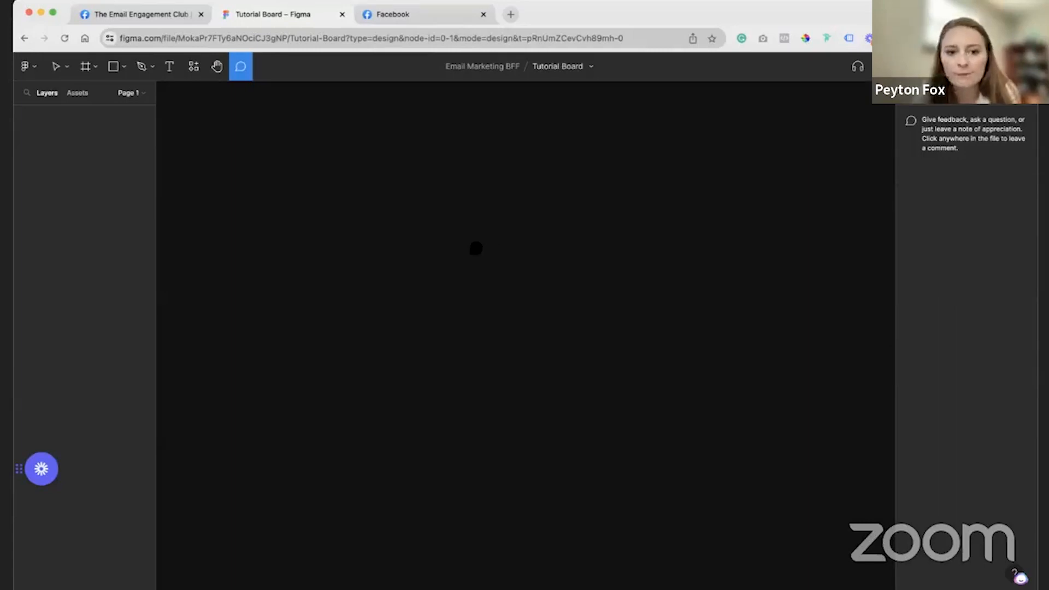
{"action": "left_click", "coordinate": [473, 249]}
{"action": "key", "text": "Escape"}
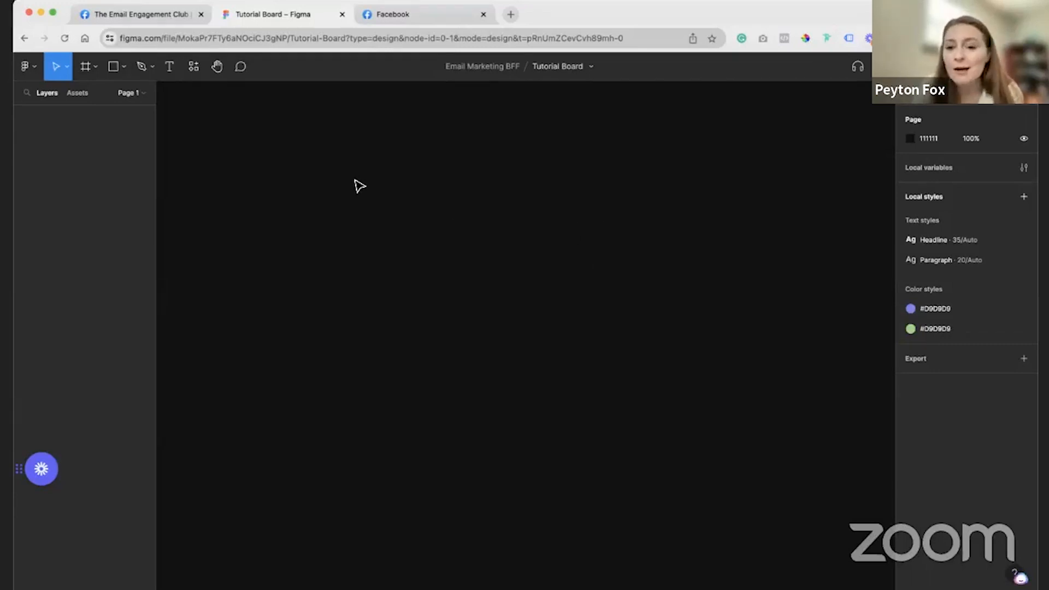
- Draw a section about 1062 by 623 on the canvas and name it Welcome Series
{"action": "left_click", "coordinate": [95, 67]}
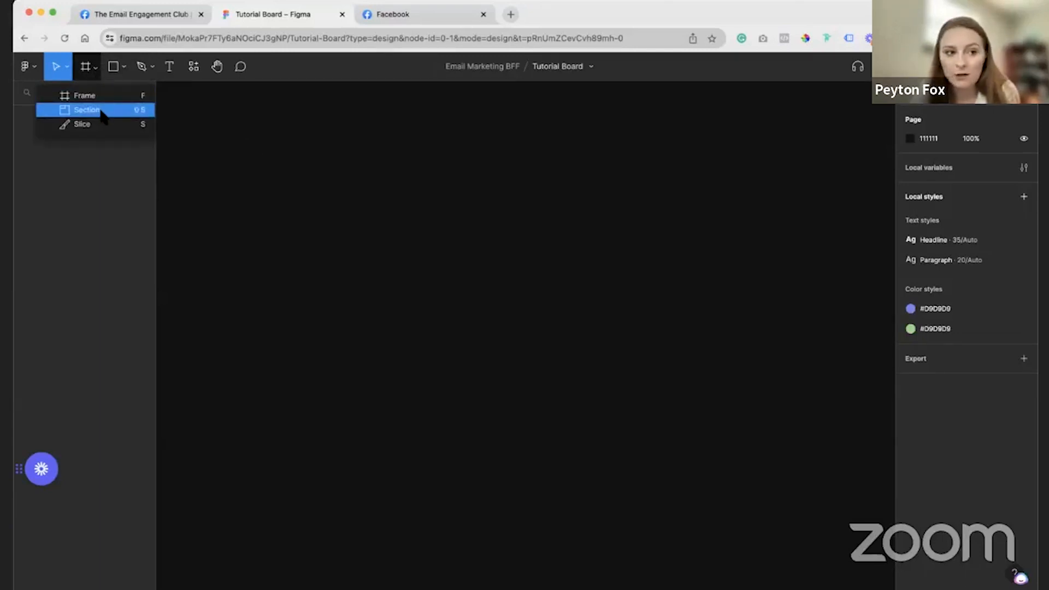
{"action": "left_click", "coordinate": [103, 110]}
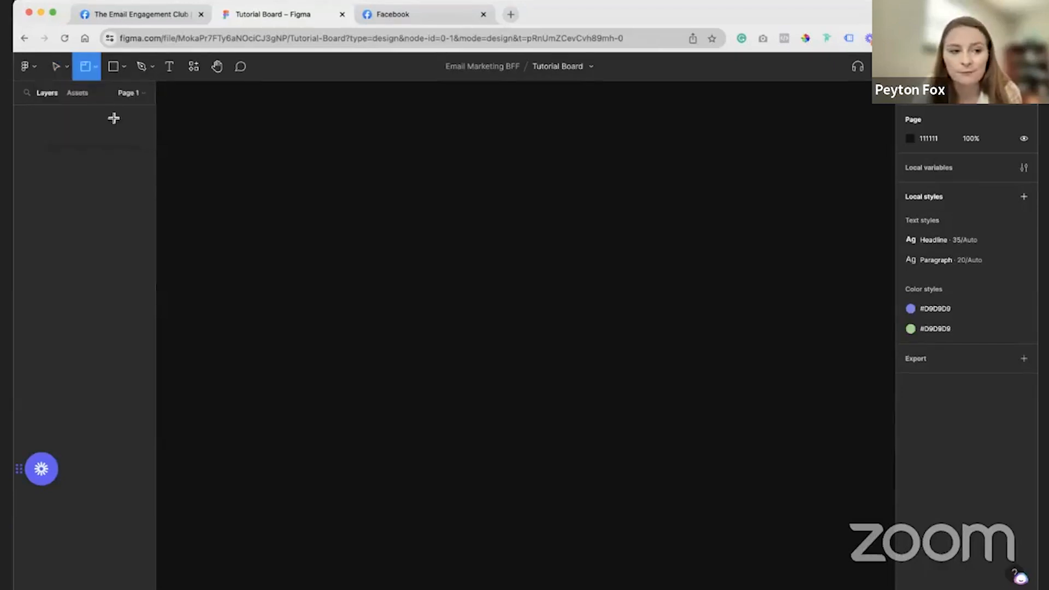
{"action": "left_click_drag", "start_coordinate": [232, 112], "coordinate": [723, 481]}
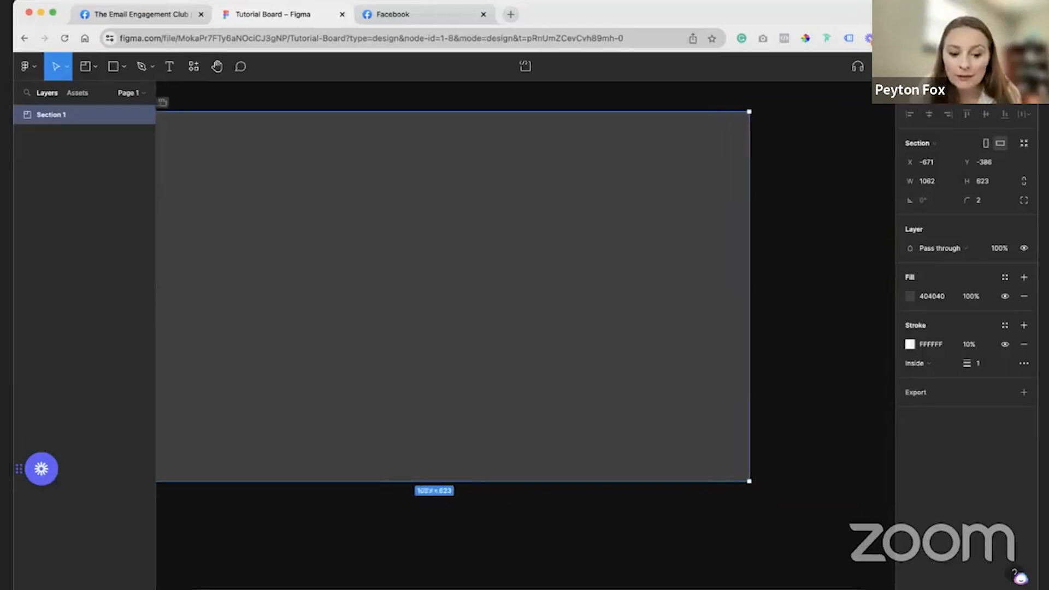
{"action": "scroll", "coordinate": [271, 226], "scroll_direction": "left", "scroll_amount": 5}
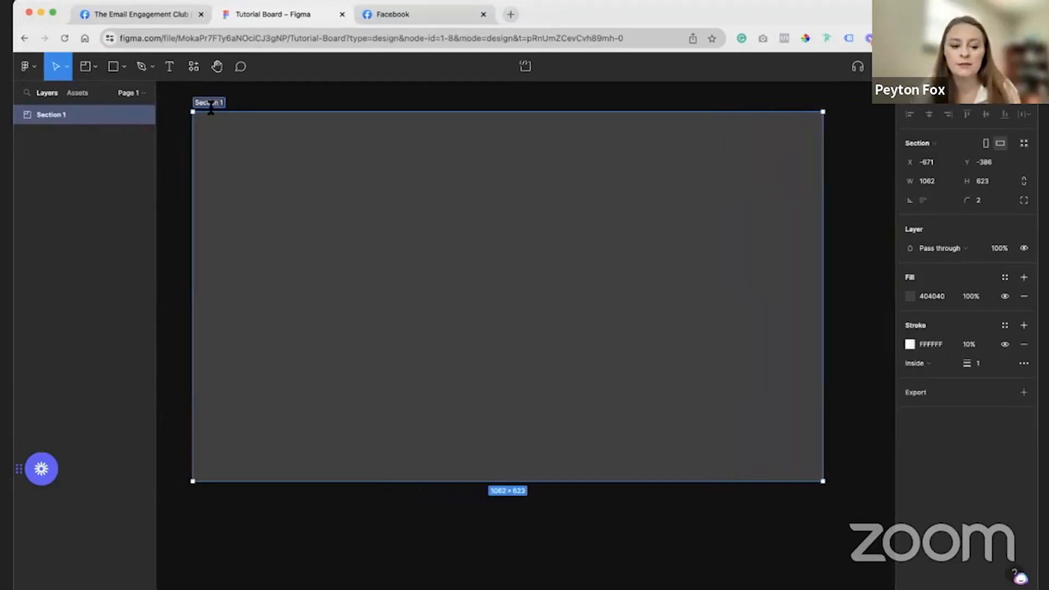
{"action": "type", "text": "Welcome Series"}
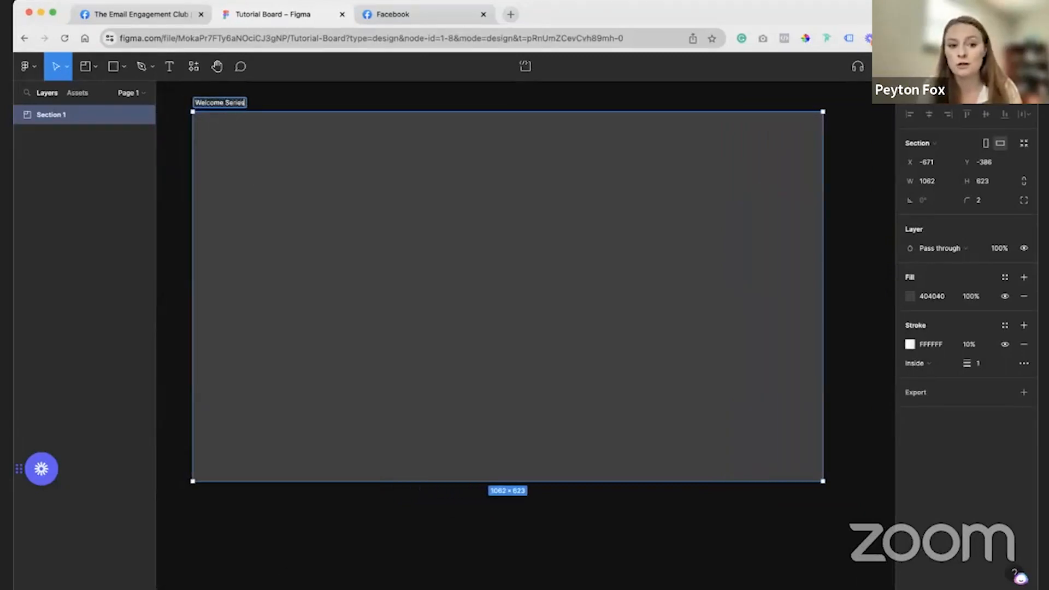
{"action": "left_click", "coordinate": [513, 518]}
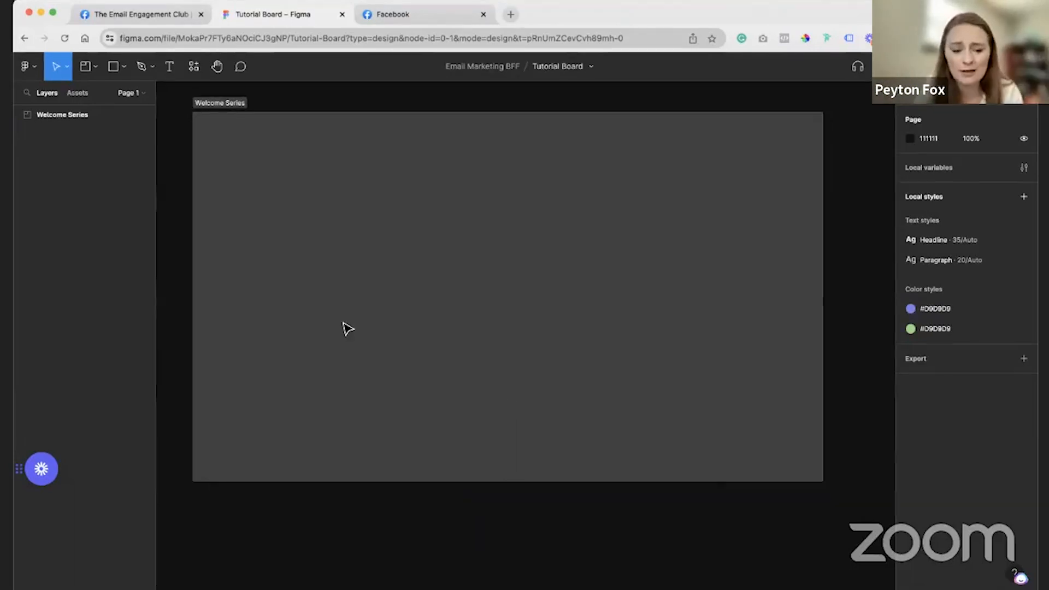
- Place a 100 by 100 frame inside the Welcome Series section, at about X 65, Y 61
{"action": "left_click", "coordinate": [94, 66]}
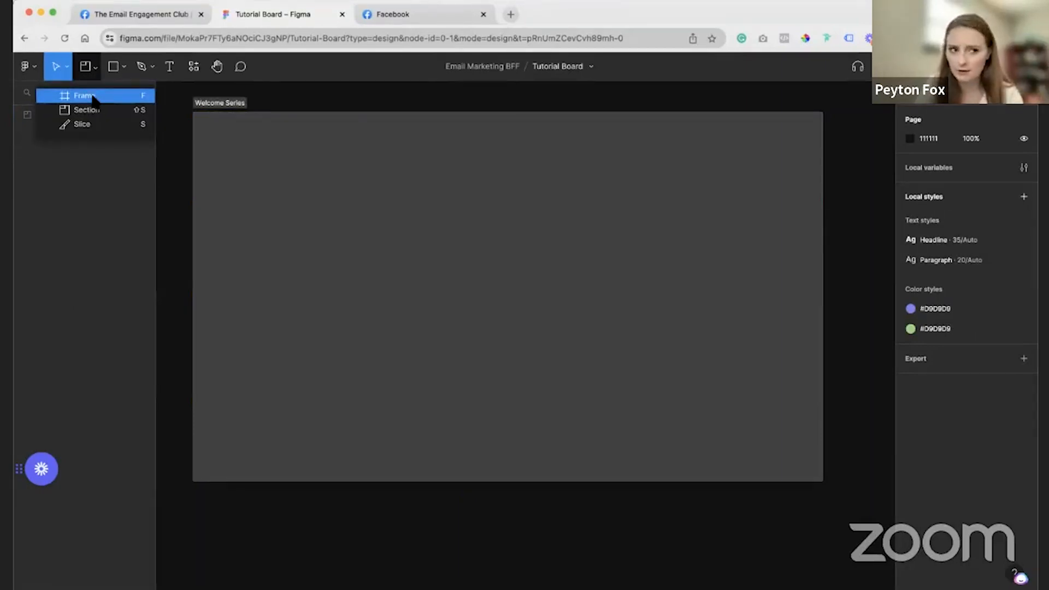
{"action": "left_click", "coordinate": [94, 98]}
{"action": "left_click", "coordinate": [236, 144]}
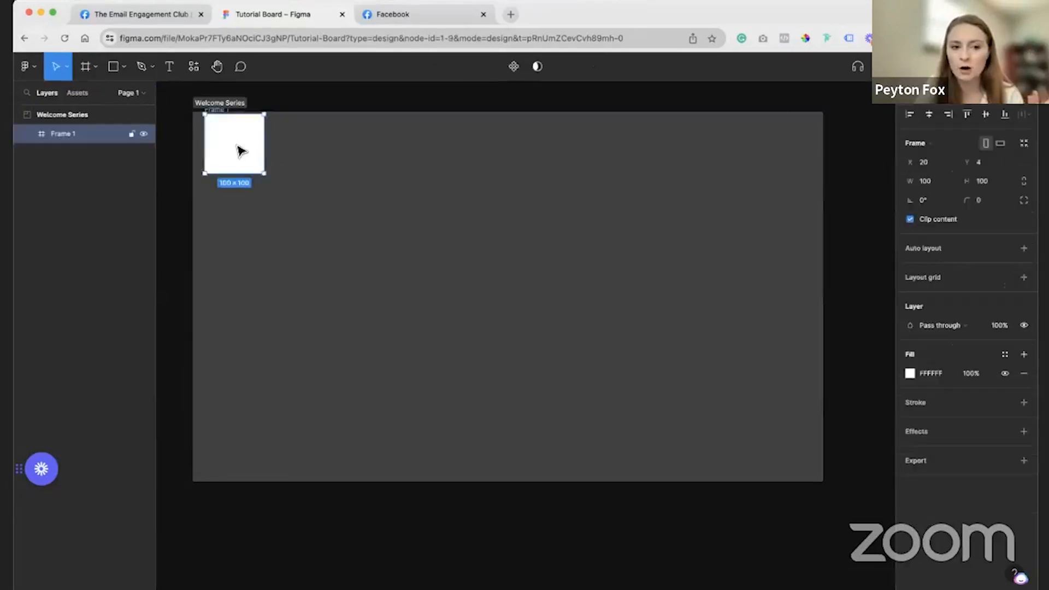
{"action": "left_click_drag", "start_coordinate": [241, 151], "coordinate": [259, 189]}
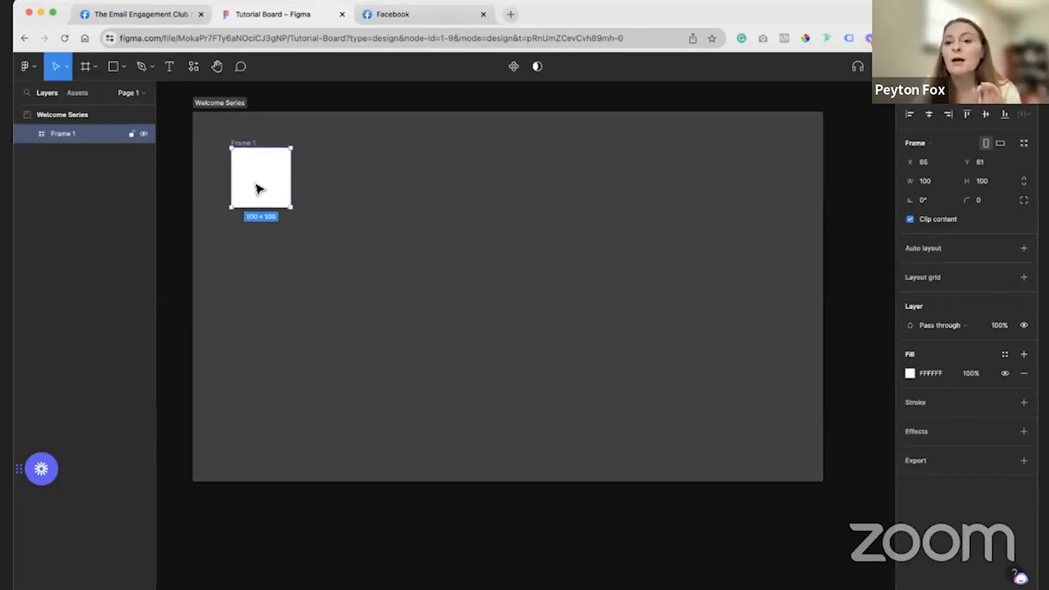
- Set the frame's width to 600 and stretch its height downward to about 888
{"action": "left_click", "coordinate": [934, 185]}
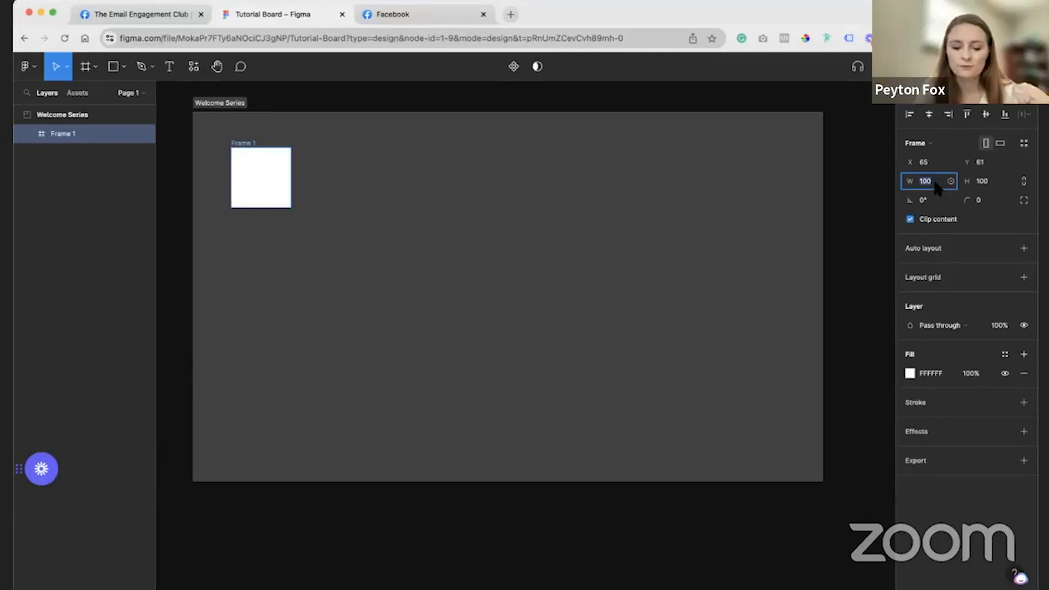
{"action": "key", "text": "Return"}
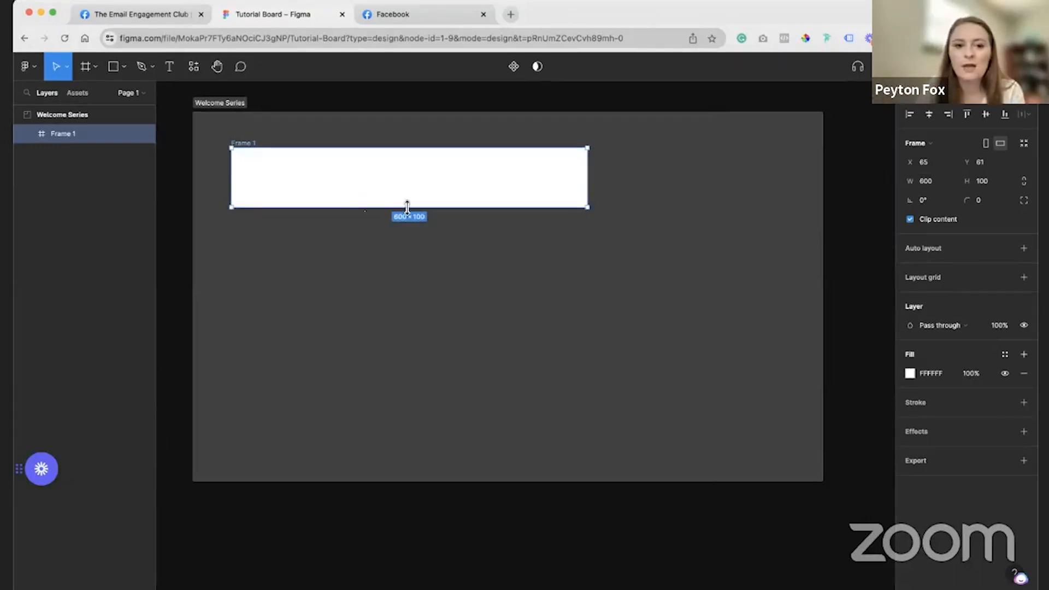
{"action": "left_click_drag", "start_coordinate": [407, 207], "coordinate": [407, 506]}
{"action": "left_click", "coordinate": [664, 287]}
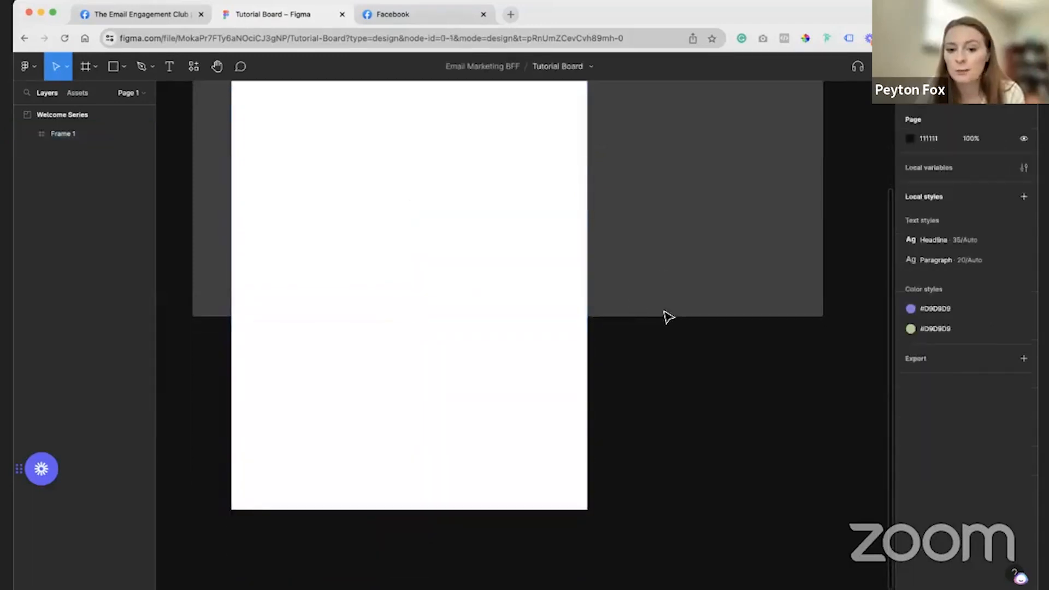
- Enlarge the Welcome Series section to about 1300 by 1365 so it fully surrounds the frame
{"action": "scroll", "coordinate": [673, 321], "scroll_direction": "down", "scroll_amount": 3}
{"action": "scroll", "coordinate": [674, 321], "scroll_direction": "up", "scroll_amount": 4}
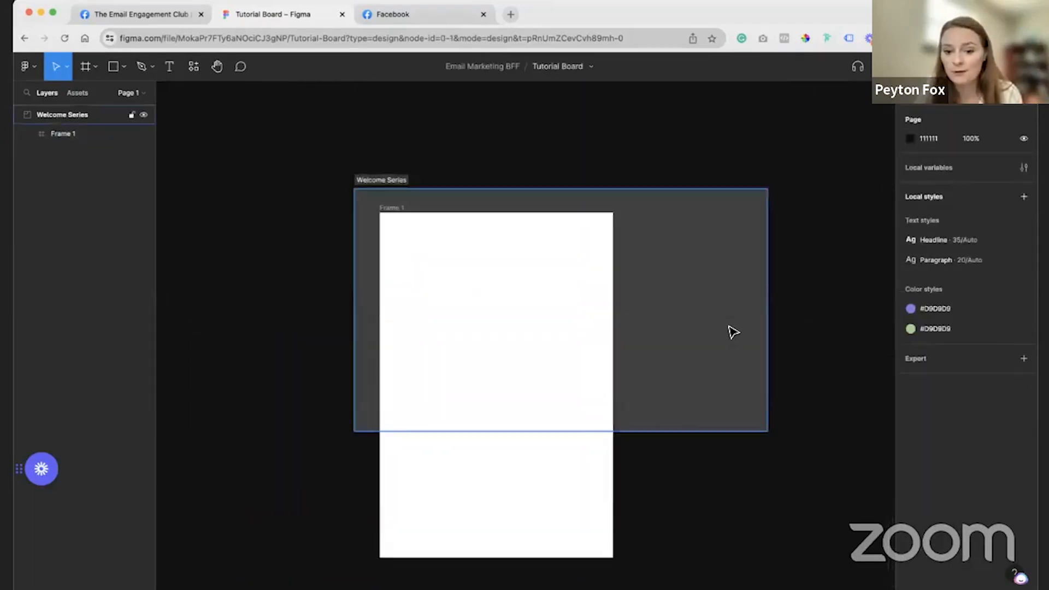
{"action": "left_click", "coordinate": [734, 331]}
{"action": "left_click_drag", "start_coordinate": [674, 435], "coordinate": [681, 576]}
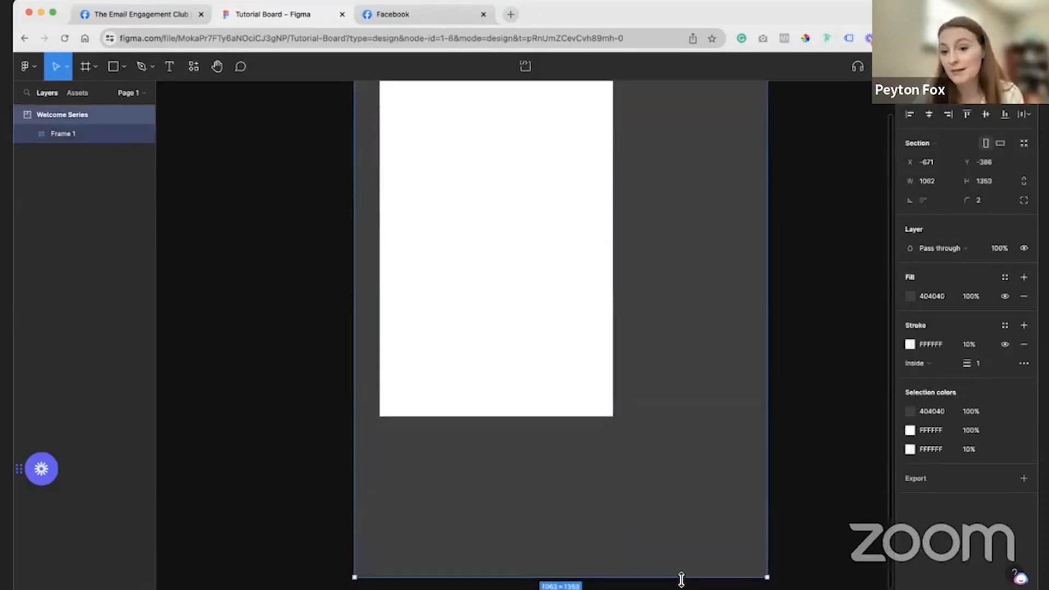
{"action": "left_click_drag", "start_coordinate": [768, 426], "coordinate": [859, 429]}
{"action": "left_click", "coordinate": [730, 359]}
- Rename the frame inside the section as "Welcome Email - 1"
{"action": "scroll", "coordinate": [651, 293], "scroll_direction": "up", "scroll_amount": 6}
{"action": "scroll", "coordinate": [652, 352], "scroll_direction": "down", "scroll_amount": 4}
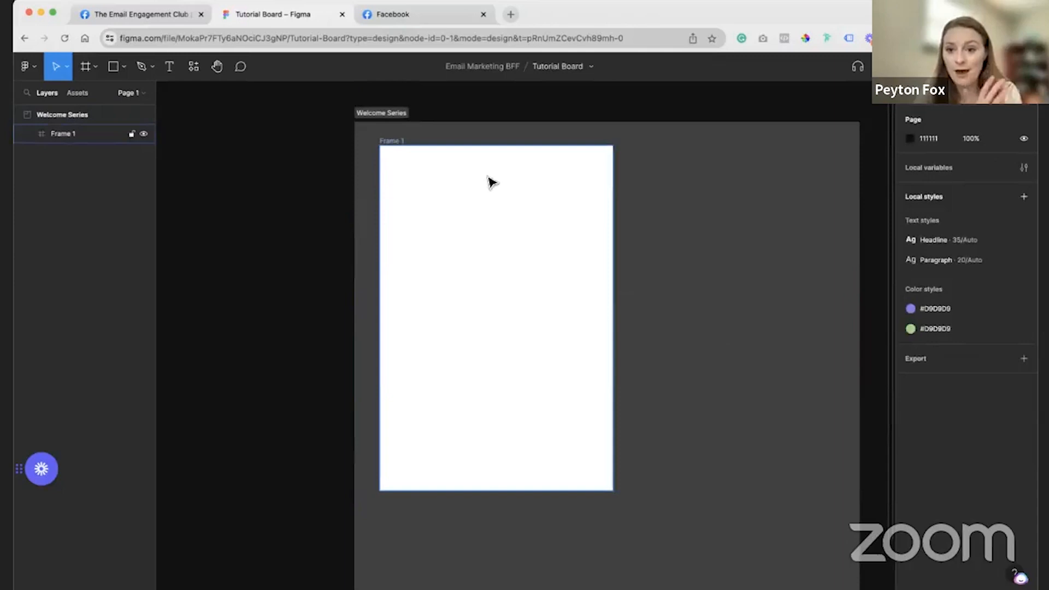
{"action": "left_click", "coordinate": [392, 143]}
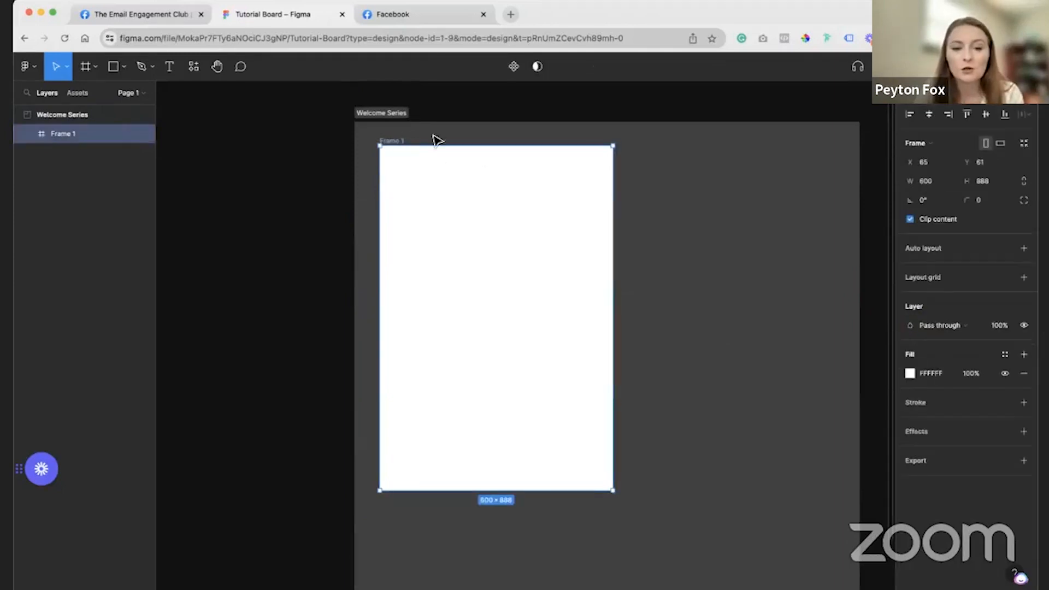
{"action": "double_click", "coordinate": [401, 142]}
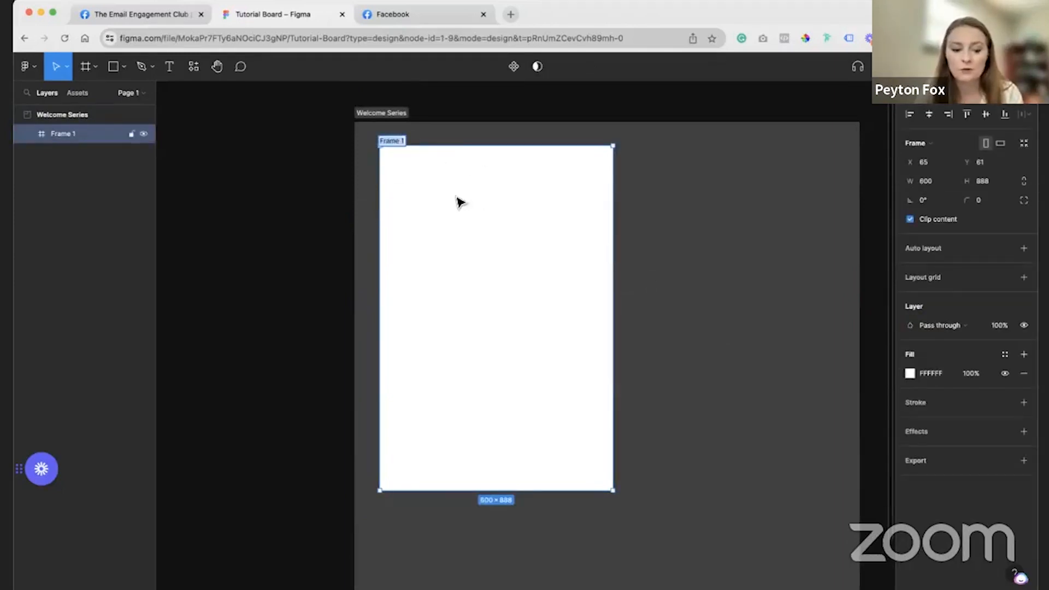
{"action": "scroll", "coordinate": [459, 205], "scroll_direction": "up", "scroll_amount": 4}
{"action": "scroll", "coordinate": [464, 207], "scroll_direction": "up", "scroll_amount": 3}
{"action": "scroll", "coordinate": [465, 207], "scroll_direction": "up", "scroll_amount": 1}
{"action": "type", "text": "Welcome Email"}
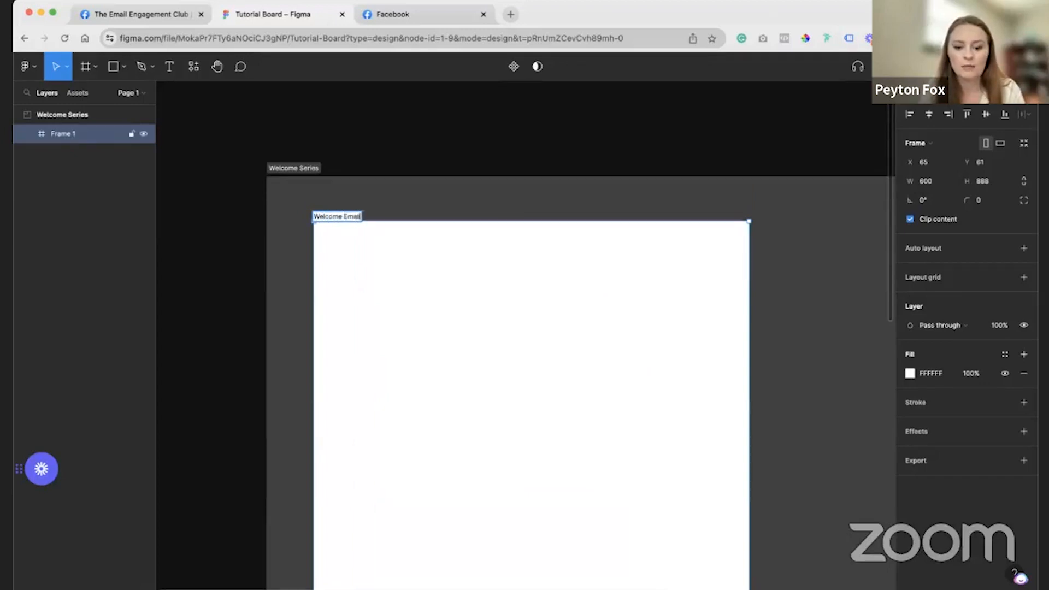
{"action": "type", "text": " - 1"}
{"action": "left_click", "coordinate": [644, 159]}
- Move the Welcome Series section with its frame to about X -1124, Y -432
{"action": "scroll", "coordinate": [637, 169], "scroll_direction": "down", "scroll_amount": 5}
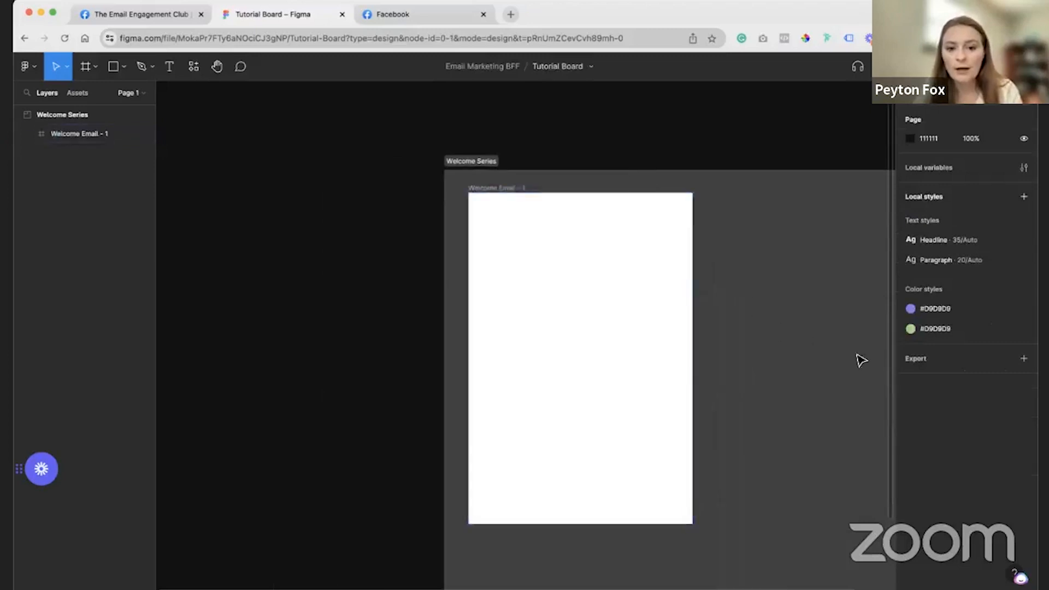
{"action": "left_click", "coordinate": [476, 160]}
{"action": "scroll", "coordinate": [466, 147], "scroll_direction": "right", "scroll_amount": 3}
{"action": "left_click_drag", "start_coordinate": [297, 122], "coordinate": [249, 144]}
{"action": "scroll", "coordinate": [661, 344], "scroll_direction": "down", "scroll_amount": 5}
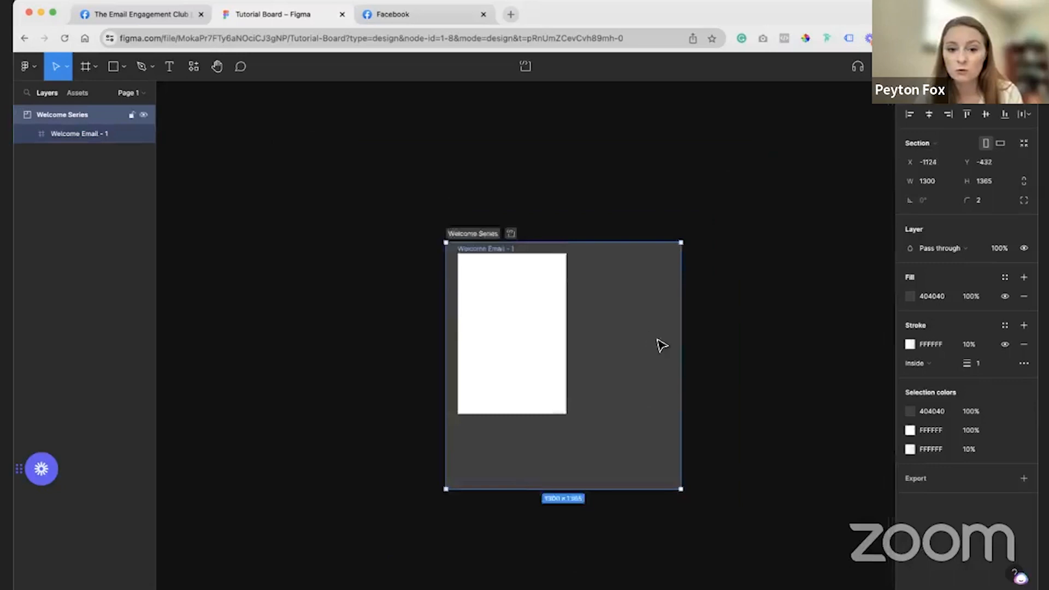
{"action": "scroll", "coordinate": [627, 379], "scroll_direction": "up", "scroll_amount": 5}
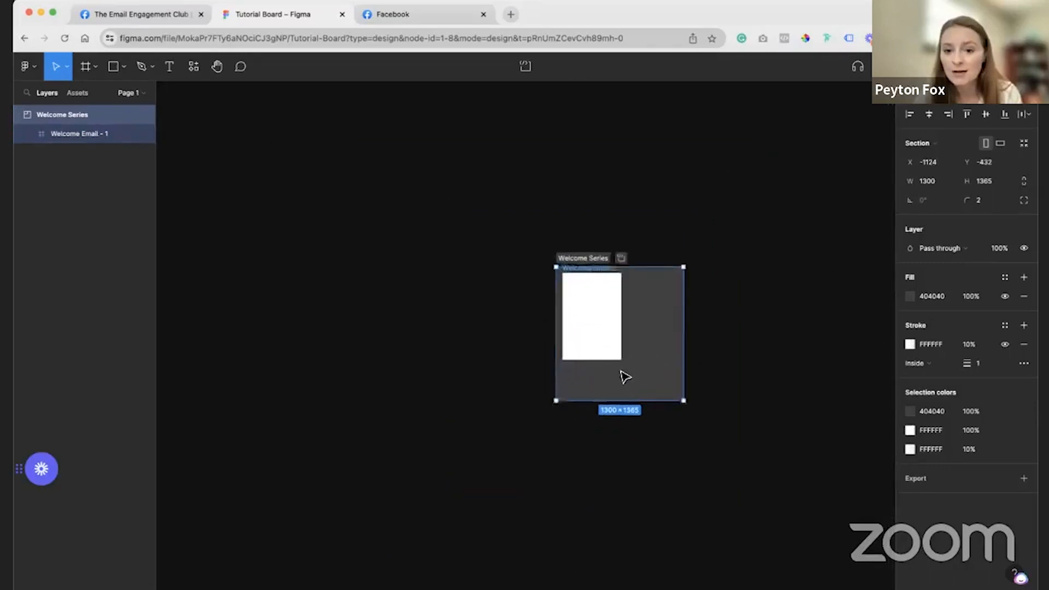
{"action": "scroll", "coordinate": [698, 249], "scroll_direction": "up", "scroll_amount": 2}
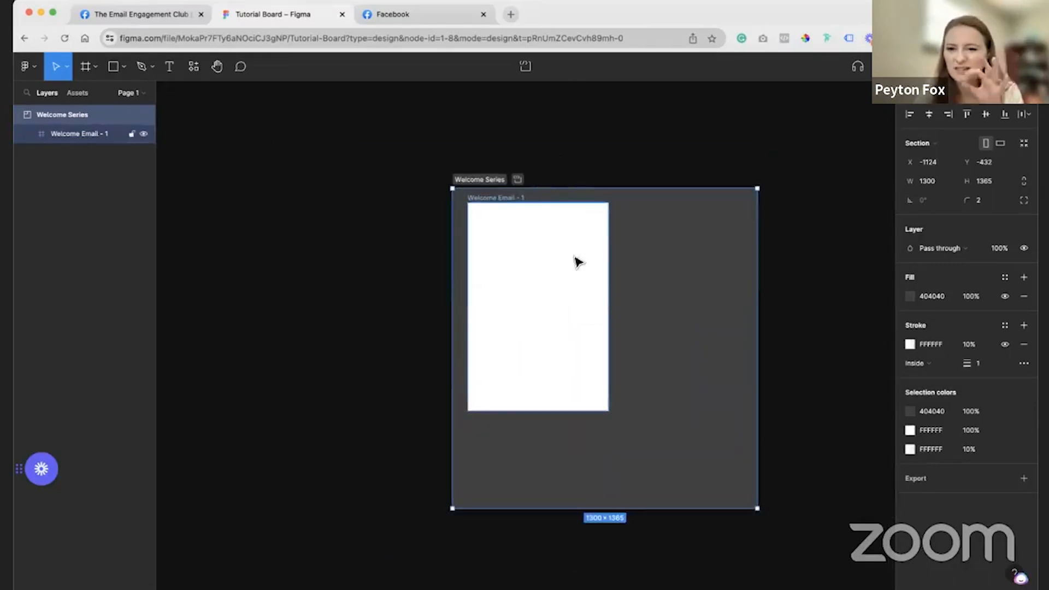
- Move the Welcome Series section with its frame to about X -1386, Y -615
{"action": "scroll", "coordinate": [559, 217], "scroll_direction": "up", "scroll_amount": 1}
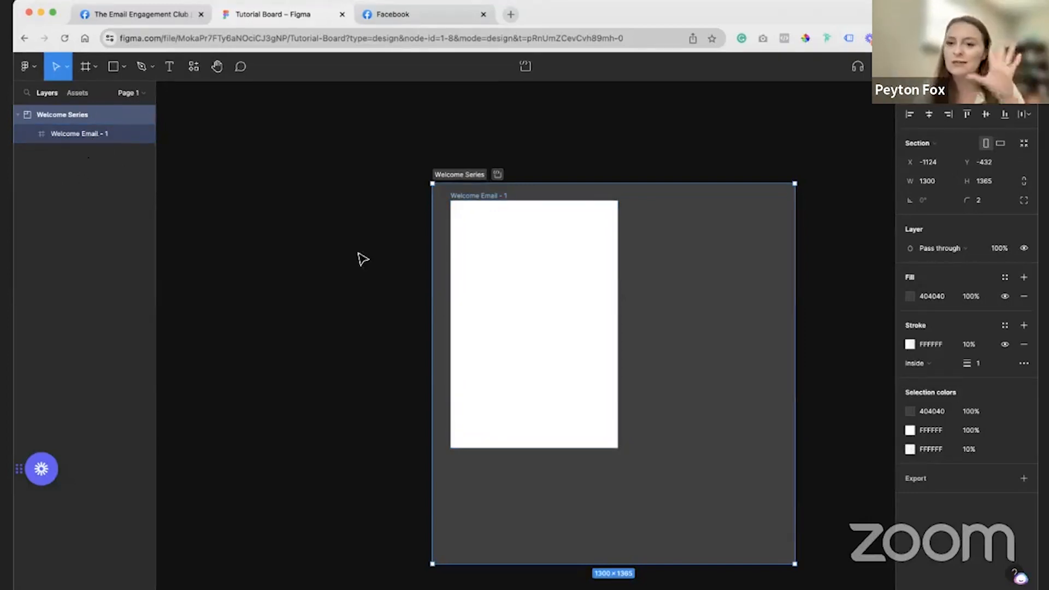
{"action": "left_click_drag", "start_coordinate": [424, 138], "coordinate": [394, 123]}
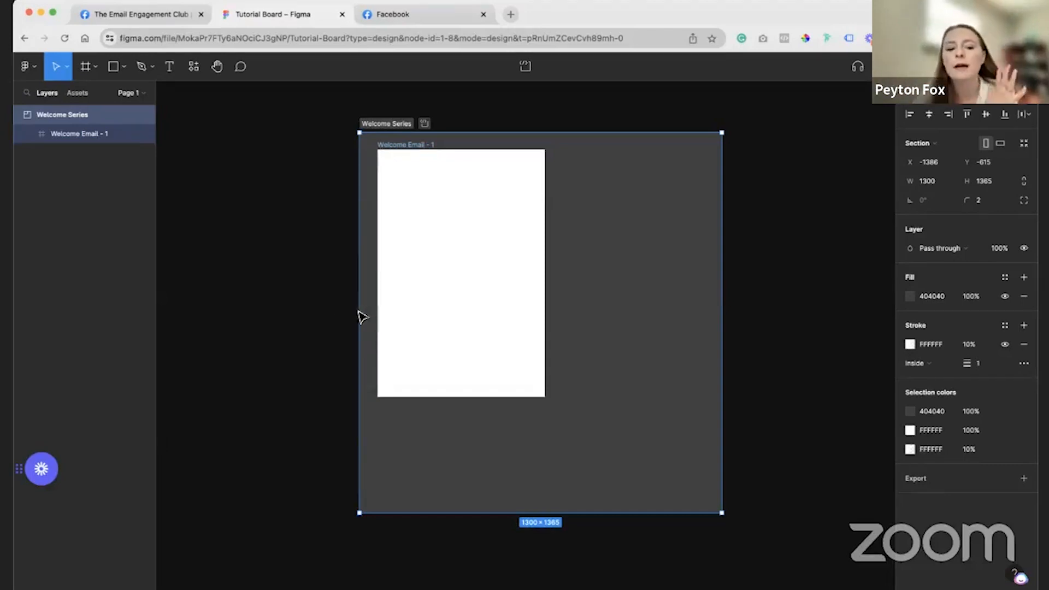
{"action": "left_click", "coordinate": [330, 316]}
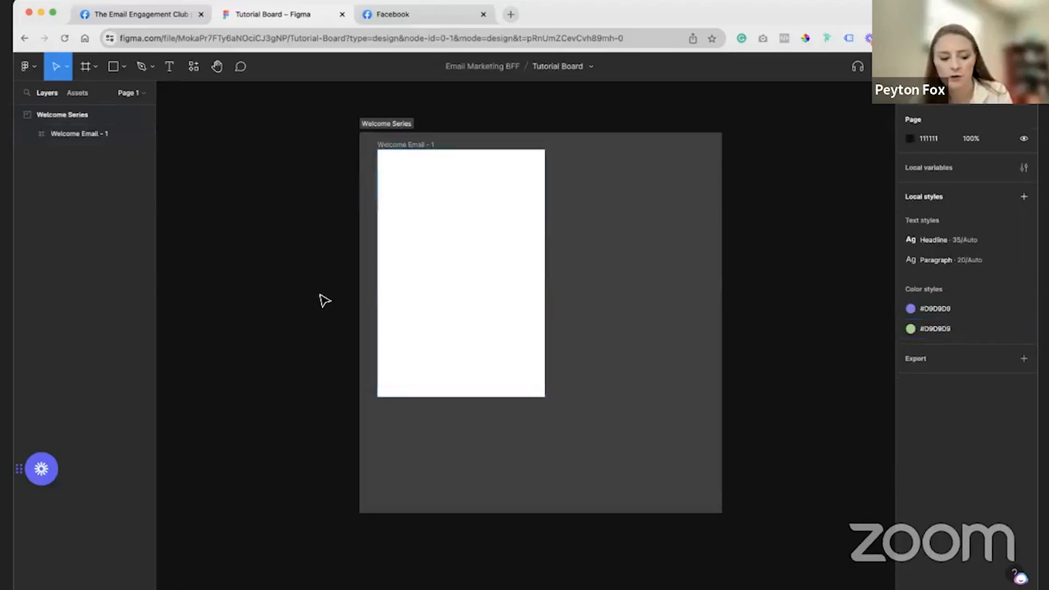
- Draw a section about 2491 by 1377 above the Welcome Series section and name it "Brand Reference Board"
{"action": "scroll", "coordinate": [312, 301], "scroll_direction": "down", "scroll_amount": 3}
{"action": "scroll", "coordinate": [305, 295], "scroll_direction": "up", "scroll_amount": 5}
{"action": "left_click", "coordinate": [95, 66]}
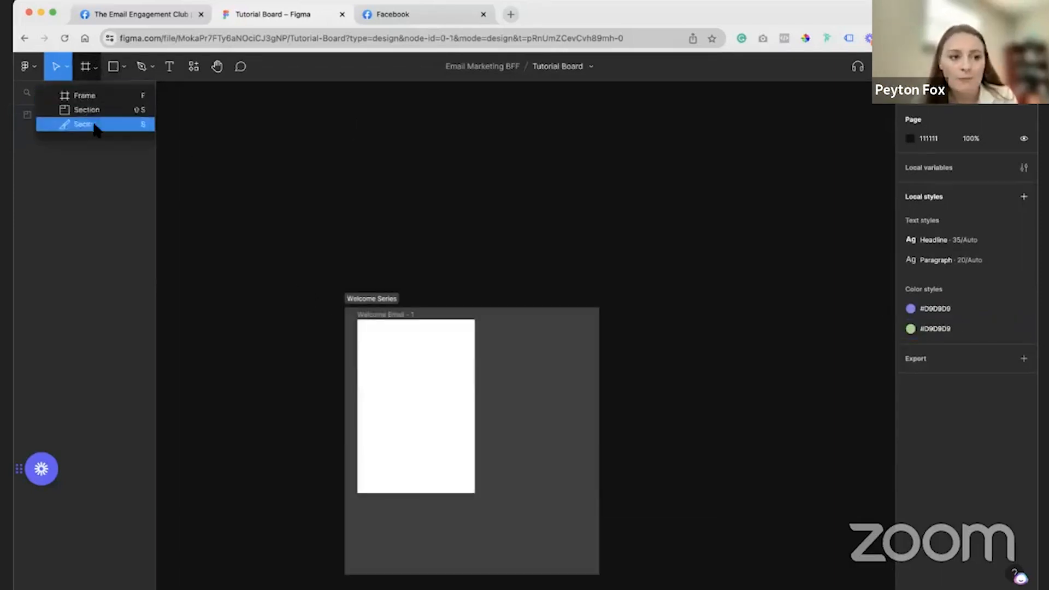
{"action": "left_click", "coordinate": [125, 111]}
{"action": "mouse_move", "coordinate": [351, 235]}
{"action": "left_mouse_down"}
{"action": "mouse_move", "coordinate": [752, 82]}
{"action": "mouse_move", "coordinate": [839, 188]}
{"action": "left_mouse_up"}
{"action": "double_click", "coordinate": [373, 179]}
{"action": "type", "text": "Brand Ri"}
{"action": "type", "text": "ference Board"}
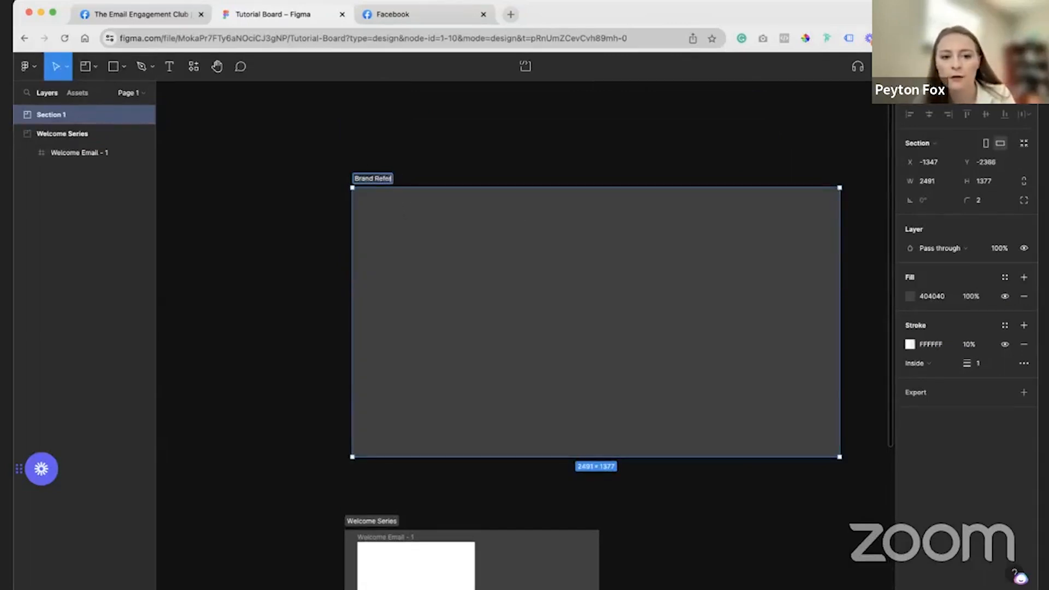
{"action": "left_click", "coordinate": [529, 150]}
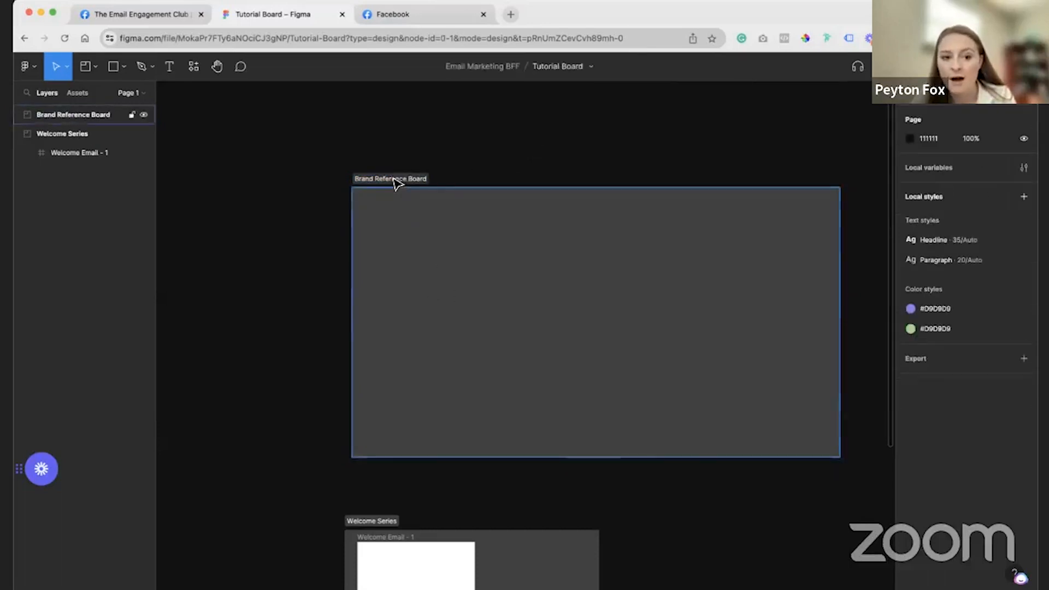
- Move the Brand Reference Board section up to about X -1353, Y -2499
{"action": "left_click_drag", "start_coordinate": [398, 182], "coordinate": [393, 156]}
{"action": "left_click", "coordinate": [296, 164]}
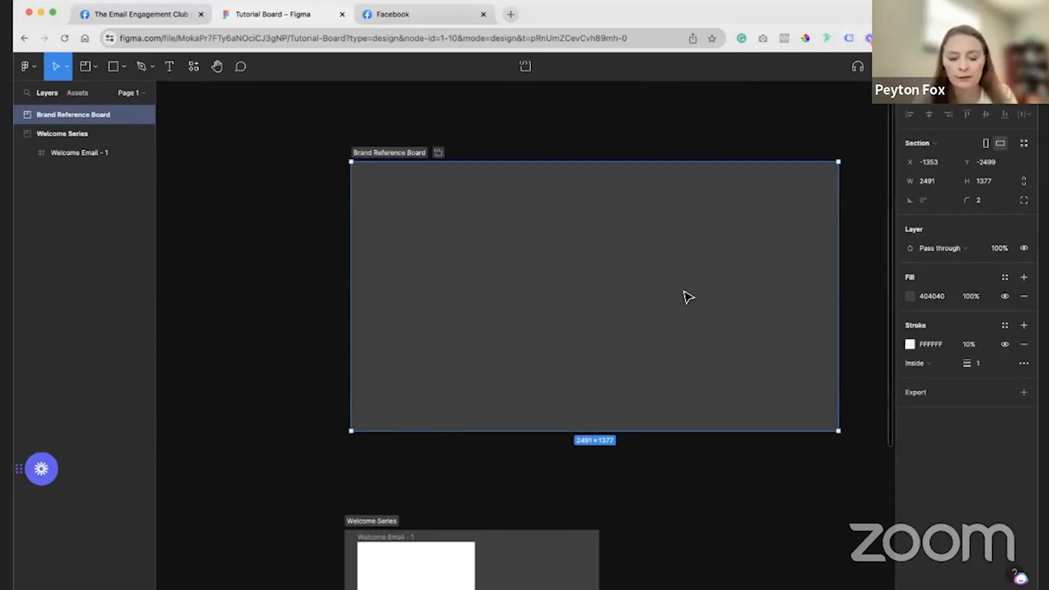
{"action": "scroll", "coordinate": [435, 251], "scroll_direction": "up", "scroll_amount": 3}
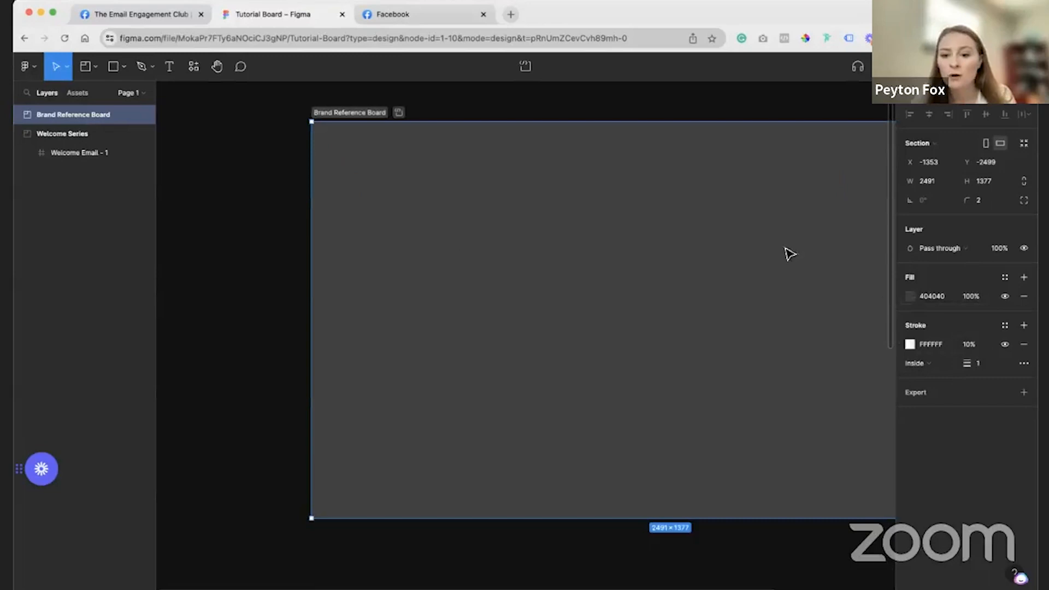
{"action": "left_click", "coordinate": [910, 295]}
{"action": "left_click", "coordinate": [783, 151]}
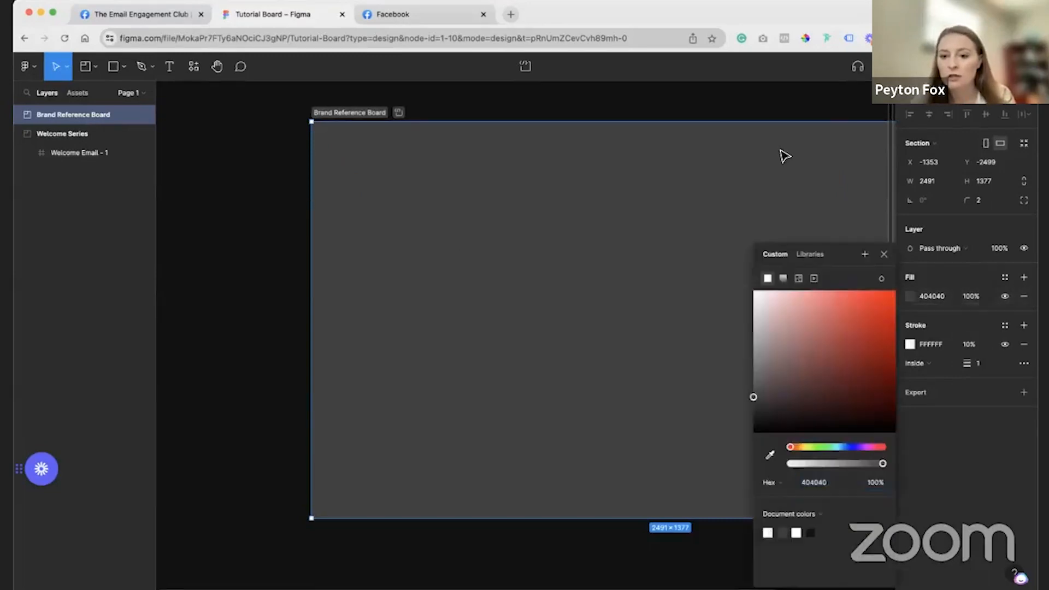
{"action": "left_click", "coordinate": [884, 254]}
- Place a row of three 340 by 266 rectangles along the upper part of the Brand Reference Board
{"action": "left_click", "coordinate": [232, 151]}
{"action": "left_click", "coordinate": [124, 66]}
{"action": "left_click", "coordinate": [85, 96]}
{"action": "left_click_drag", "start_coordinate": [340, 150], "coordinate": [622, 206]}
- Apply the saved periwinkle color style to the fill of the third rectangle in the row
{"action": "left_click", "coordinate": [909, 278]}
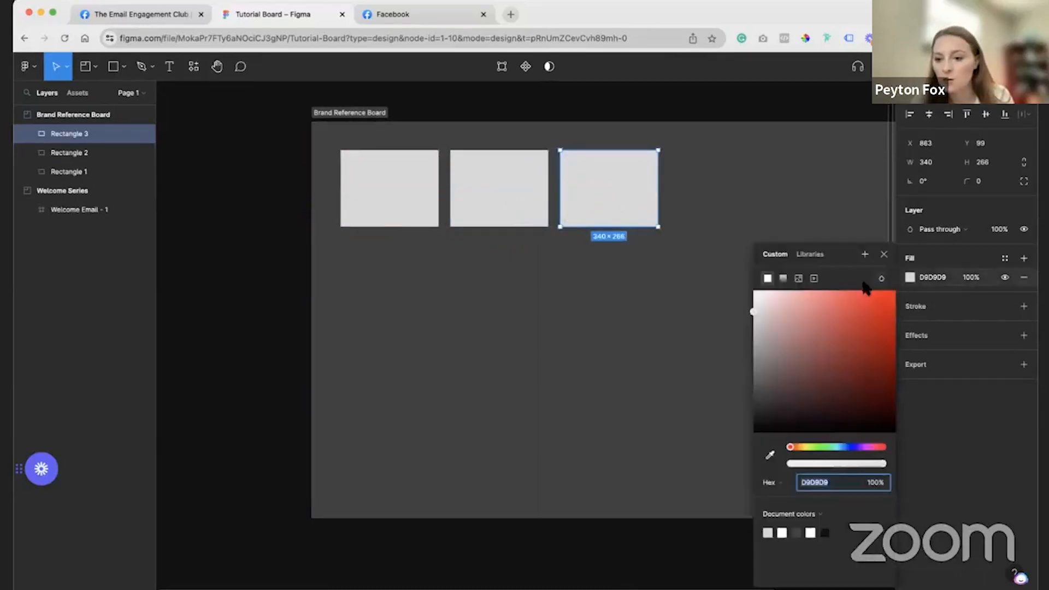
{"action": "left_click", "coordinate": [810, 254]}
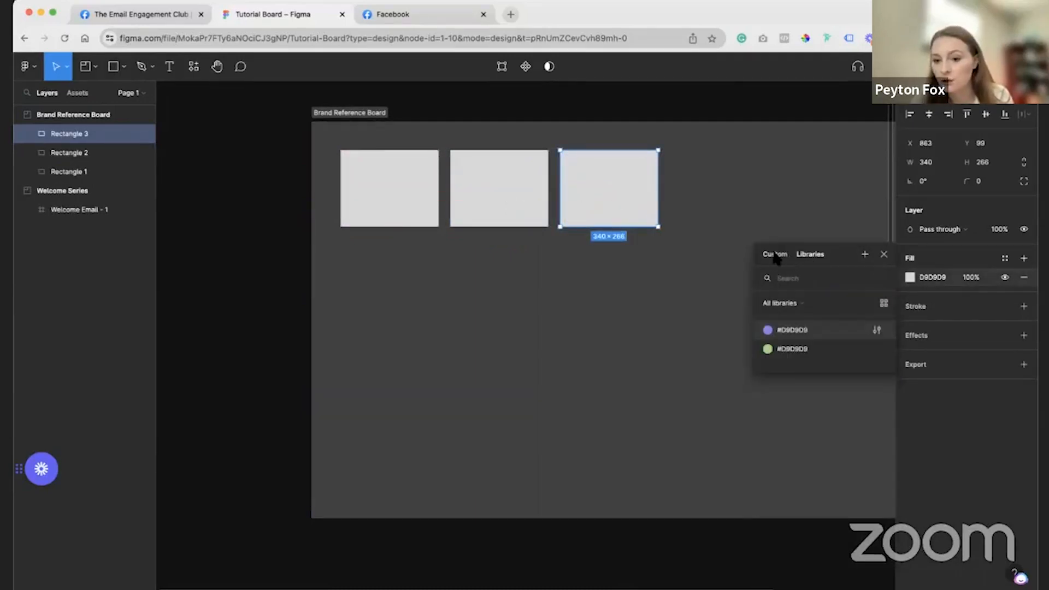
{"action": "left_click", "coordinate": [768, 331]}
- Fill the middle rectangle of the row with the custom dark purple 4F1259
{"action": "left_click", "coordinate": [468, 202]}
{"action": "left_click", "coordinate": [910, 278]}
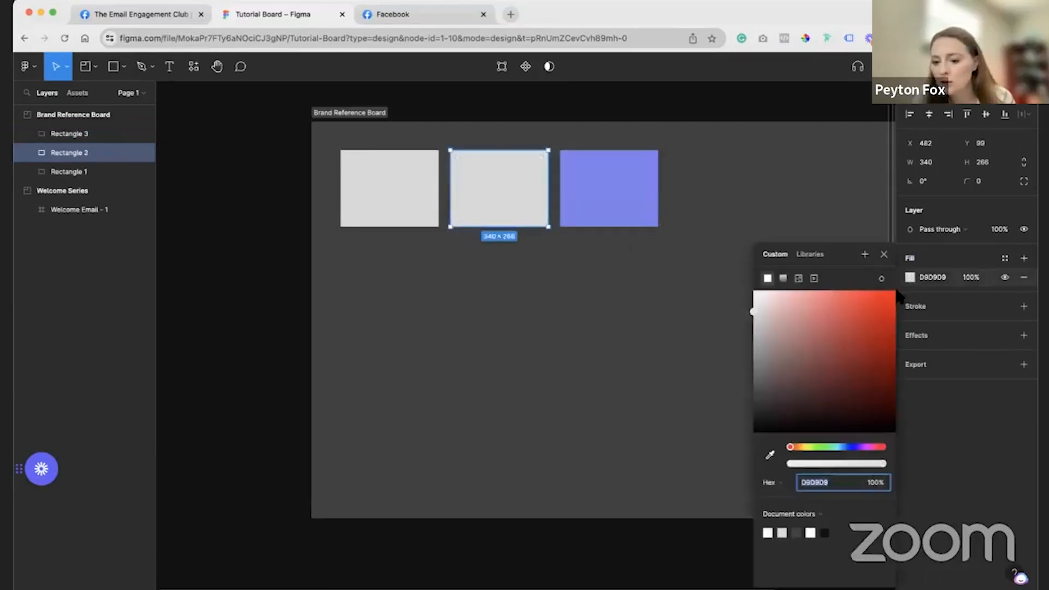
{"action": "left_click", "coordinate": [865, 447]}
{"action": "left_click", "coordinate": [868, 387]}
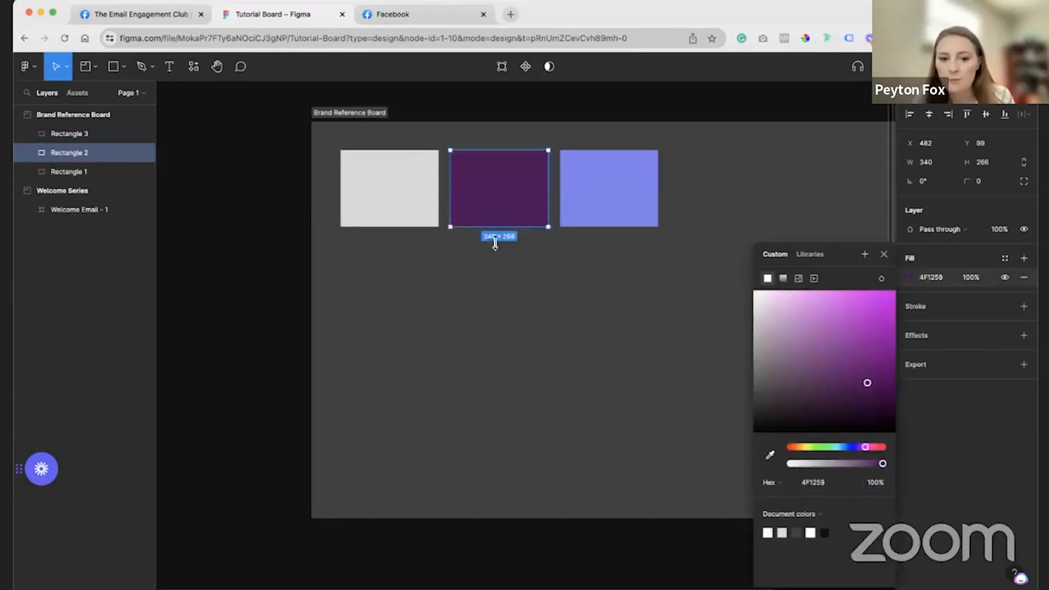
- Fill the first rectangle of the row with the custom light blue BDCCFF
{"action": "left_click", "coordinate": [413, 208]}
{"action": "left_click", "coordinate": [911, 278]}
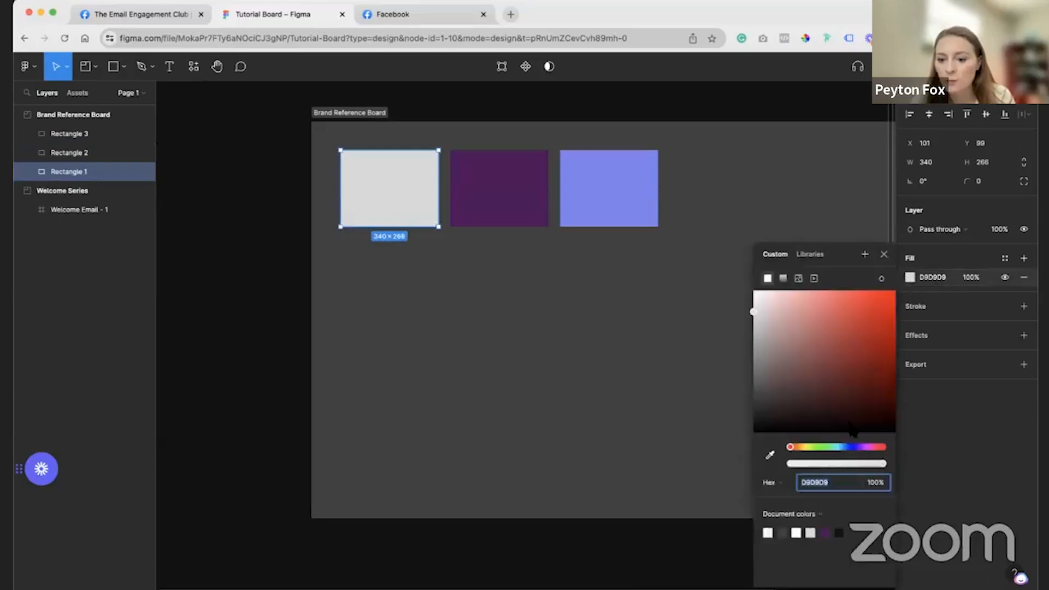
{"action": "left_click", "coordinate": [848, 447]}
{"action": "left_click", "coordinate": [815, 290]}
{"action": "left_click_drag", "start_coordinate": [815, 293], "coordinate": [787, 286]}
{"action": "left_click", "coordinate": [281, 405]}
- Fill the Welcome Email - 1 frame with the dark purple sampled from the middle swatch of the Brand Reference Board
{"action": "scroll", "coordinate": [274, 400], "scroll_direction": "down", "scroll_amount": 3}
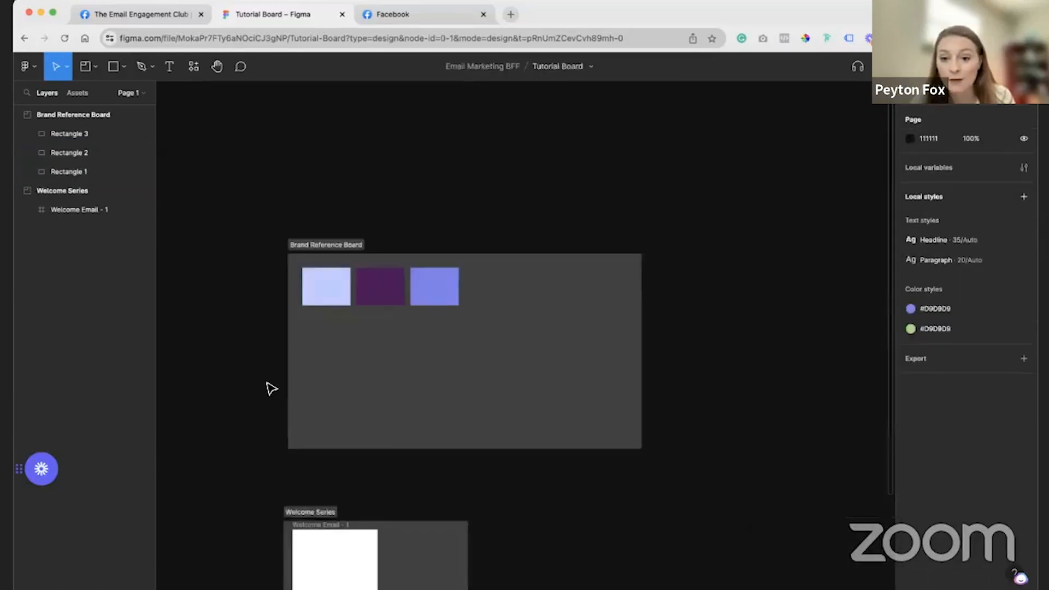
{"action": "scroll", "coordinate": [306, 382], "scroll_direction": "down", "scroll_amount": 3}
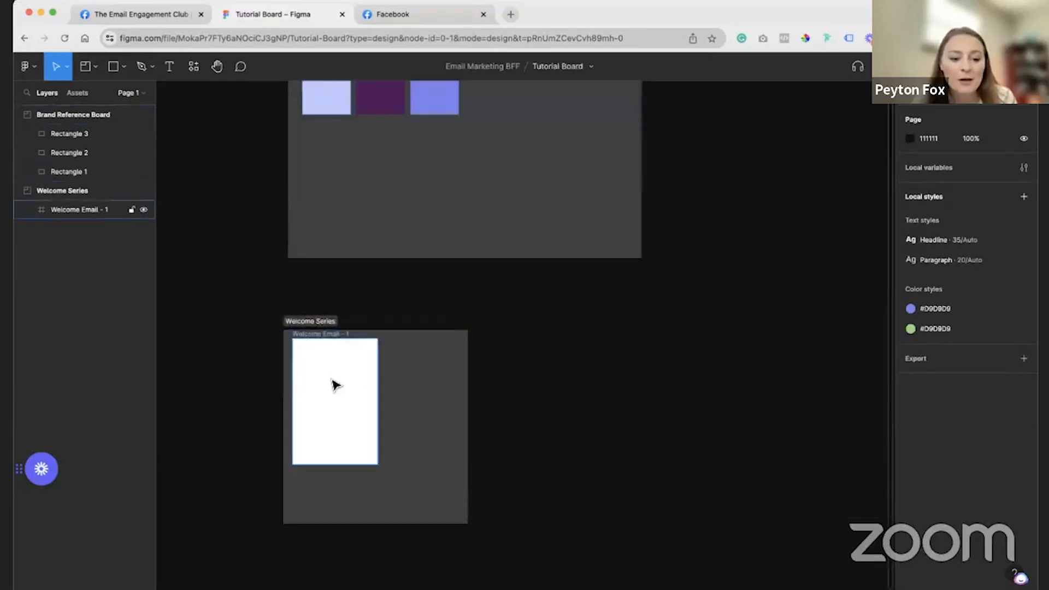
{"action": "scroll", "coordinate": [332, 272], "scroll_direction": "up", "scroll_amount": 2}
{"action": "left_click", "coordinate": [367, 402]}
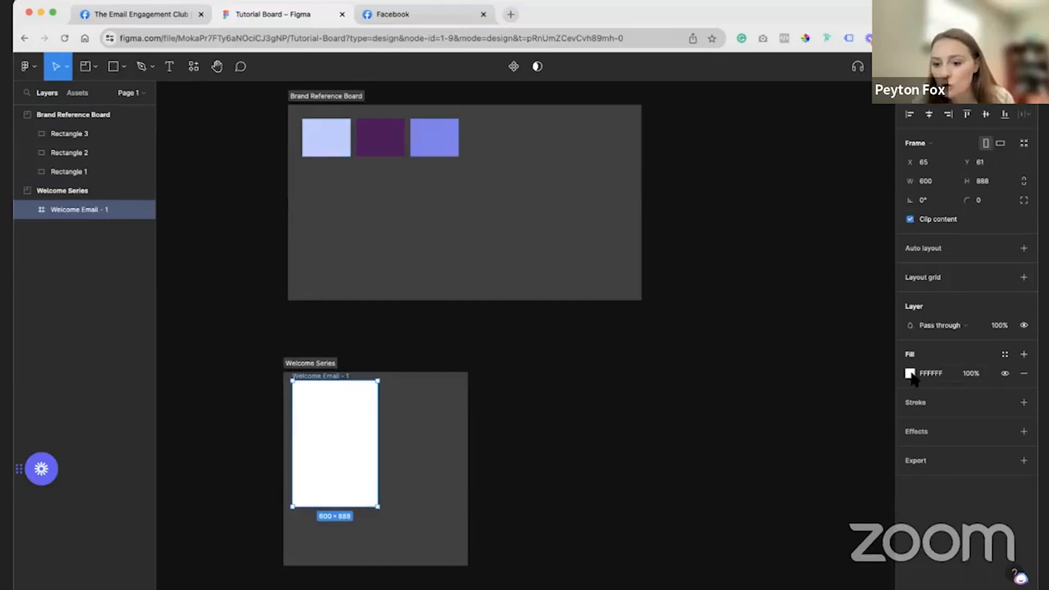
{"action": "left_click", "coordinate": [909, 373]}
{"action": "left_click", "coordinate": [770, 455]}
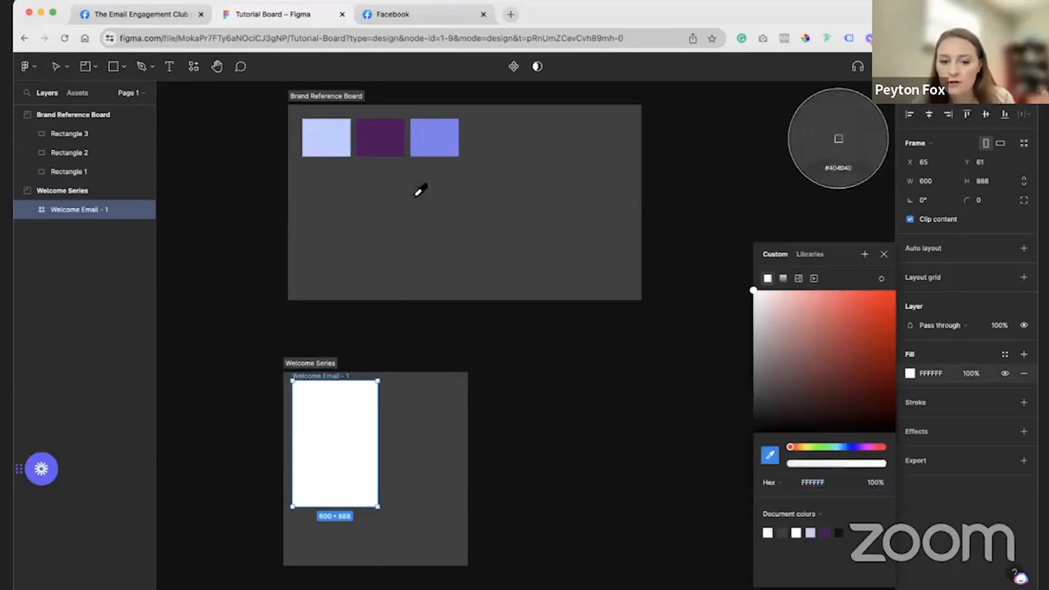
{"action": "left_click", "coordinate": [391, 144]}
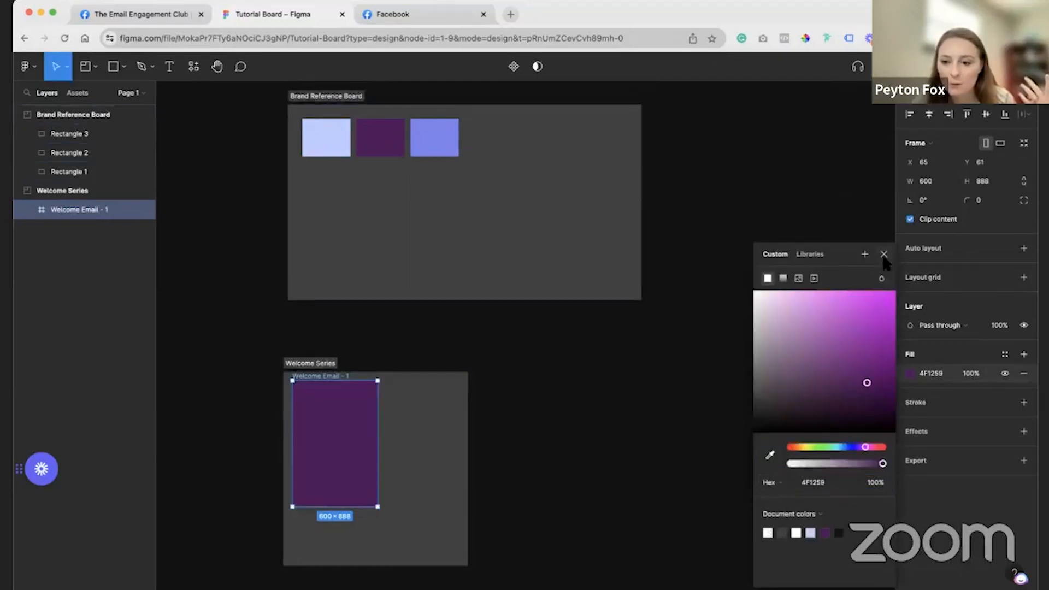
- Undo the purple fill on the Welcome Email - 1 frame
{"action": "left_click", "coordinate": [562, 483]}
{"action": "key", "text": "ctrl+z"}
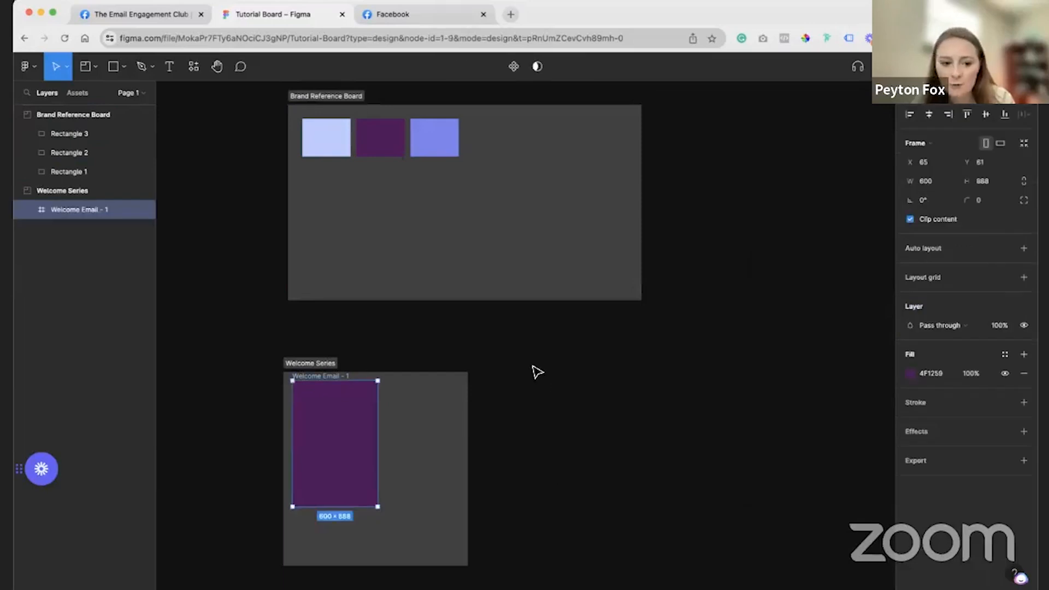
{"action": "key", "text": "ctrl+z"}
- Widen the Brand Reference Board section to about 2649
{"action": "left_click", "coordinate": [464, 296]}
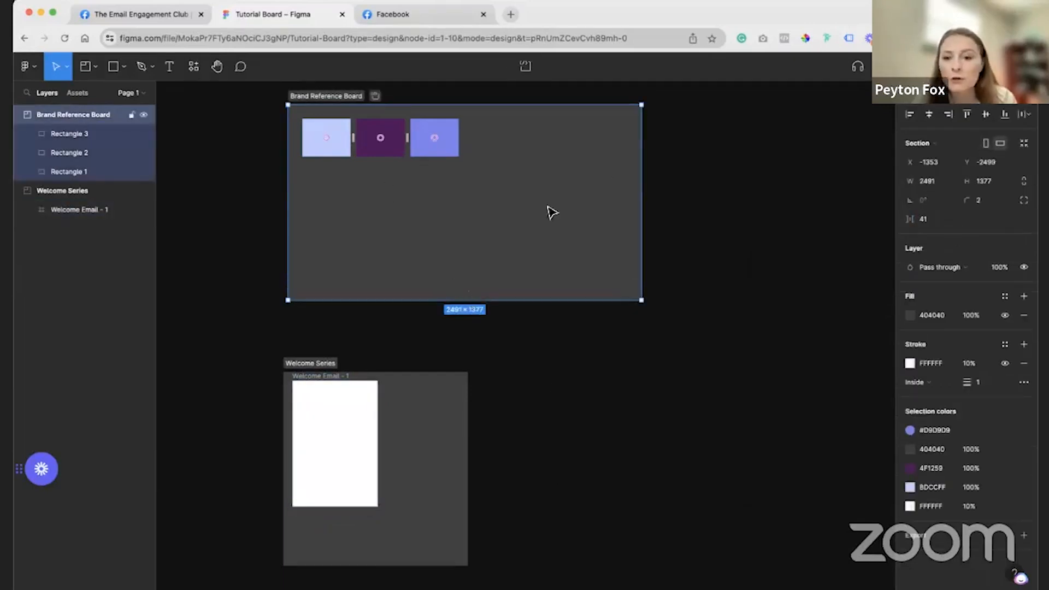
{"action": "left_click_drag", "start_coordinate": [642, 200], "coordinate": [664, 201]}
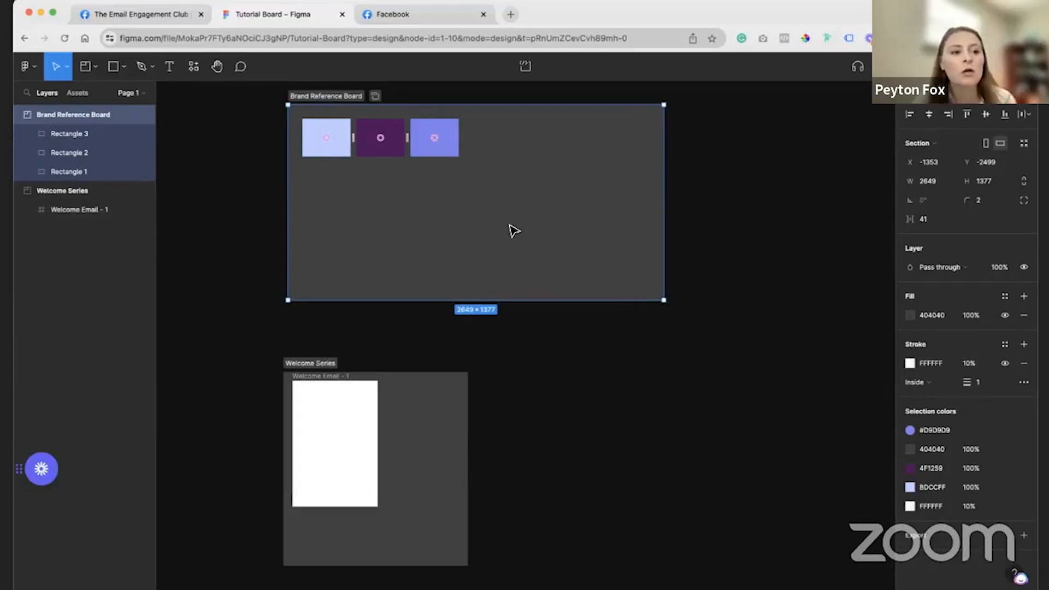
{"action": "left_click", "coordinate": [673, 327]}
- Add the text "Headline" in the lower part of the Brand Reference Board and set its font size to 30
{"action": "key", "text": "t"}
{"action": "left_click", "coordinate": [323, 260]}
{"action": "type", "text": "Headline"}
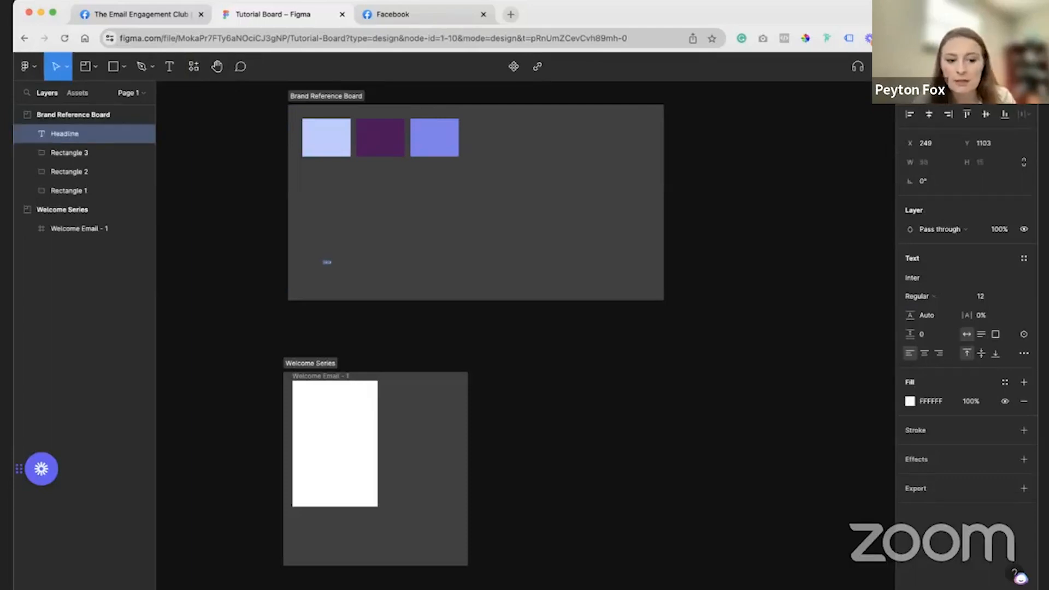
{"action": "left_click", "coordinate": [981, 298]}
{"action": "key", "text": "Return"}
{"action": "scroll", "coordinate": [284, 264], "scroll_direction": "up", "scroll_amount": 3}
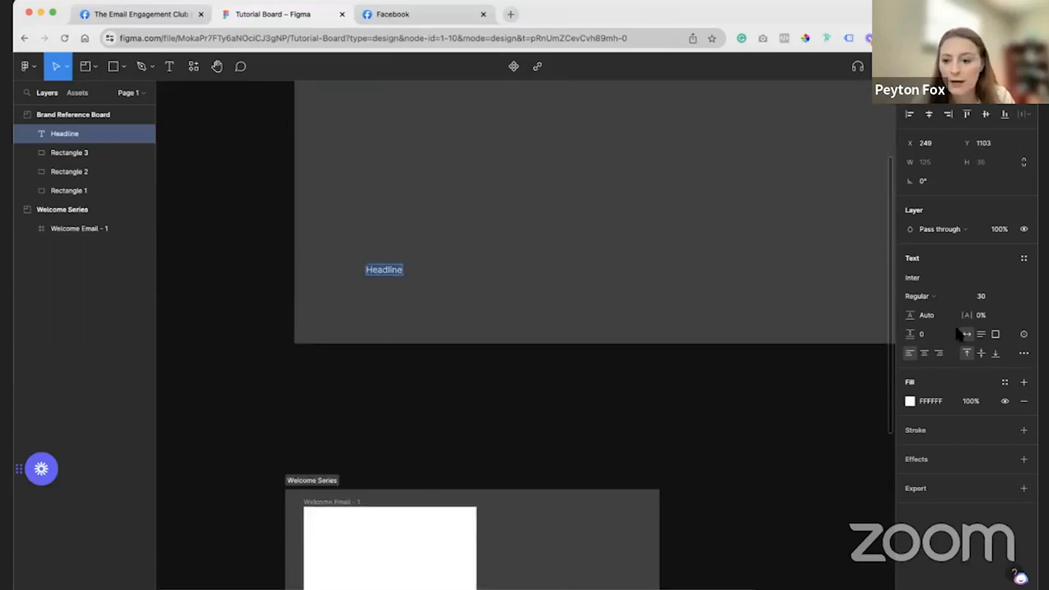
- Format the Headline text as Roboto ExtraBold at size 45 and move it to about X 142, Y 1064
{"action": "left_click", "coordinate": [927, 279]}
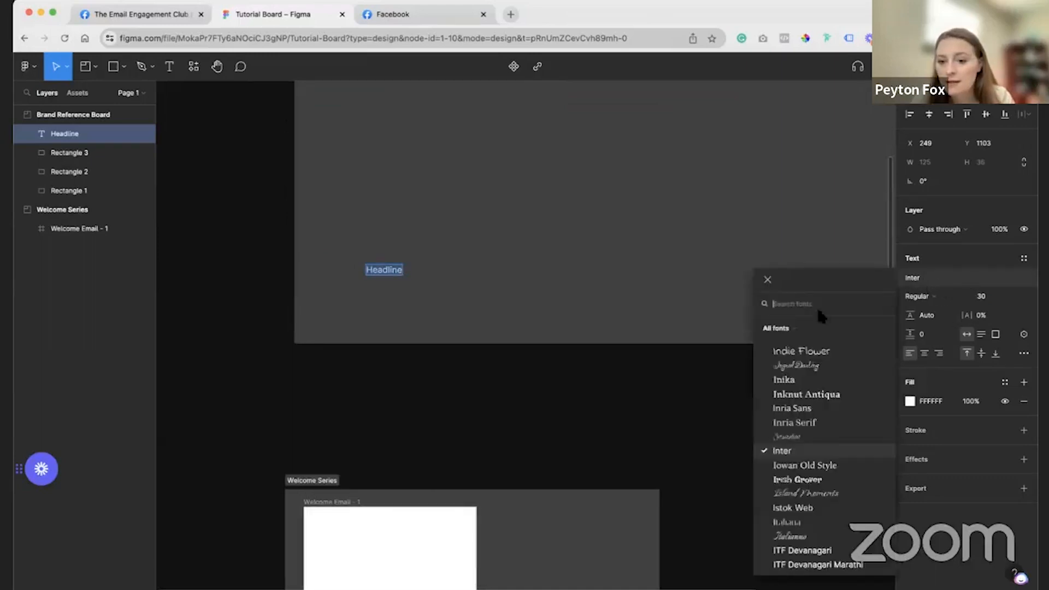
{"action": "type", "text": "robot"}
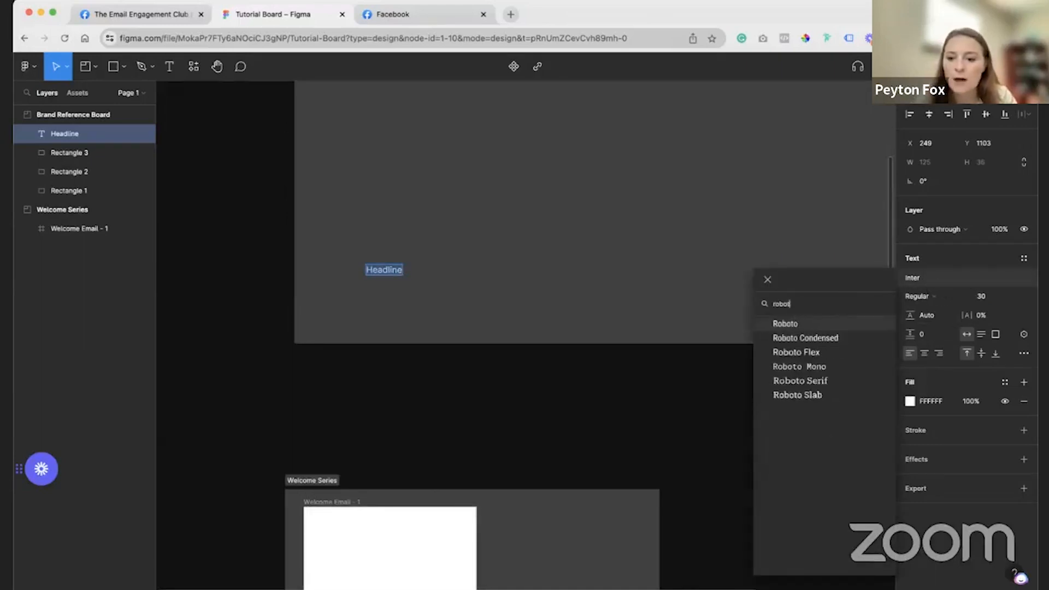
{"action": "left_click", "coordinate": [840, 323]}
{"action": "left_click", "coordinate": [936, 297]}
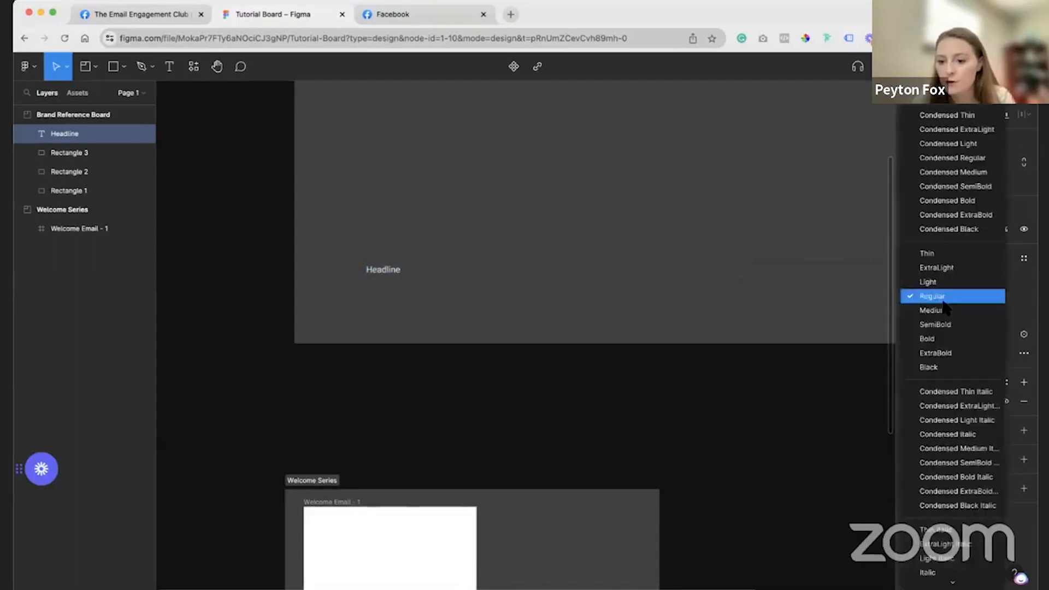
{"action": "left_click", "coordinate": [942, 352]}
{"action": "left_click", "coordinate": [991, 295]}
{"action": "type", "text": "45"}
{"action": "key", "text": "Return"}
{"action": "left_click_drag", "start_coordinate": [400, 278], "coordinate": [369, 266]}
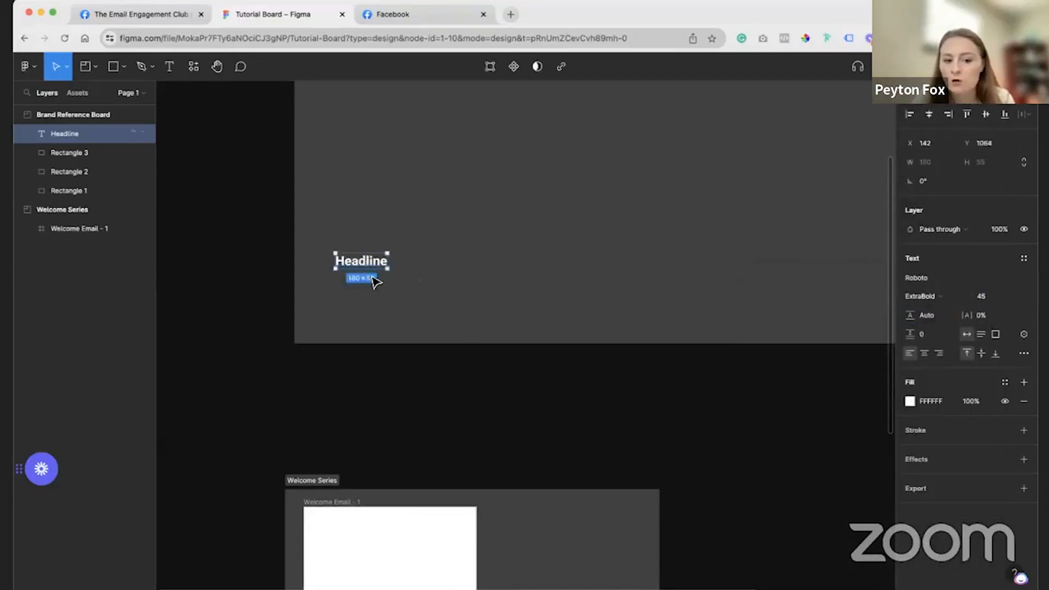
{"action": "left_click", "coordinate": [423, 403]}
{"action": "scroll", "coordinate": [422, 404], "scroll_direction": "down", "scroll_amount": 3}
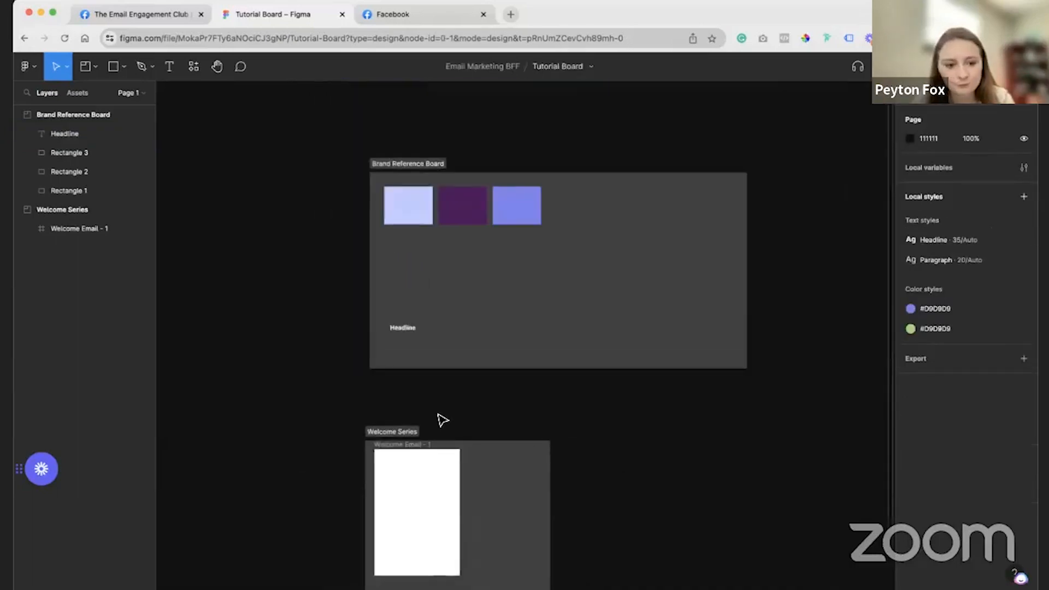
{"action": "scroll", "coordinate": [441, 420], "scroll_direction": "down", "scroll_amount": 3}
{"action": "scroll", "coordinate": [543, 283], "scroll_direction": "up", "scroll_amount": 5}
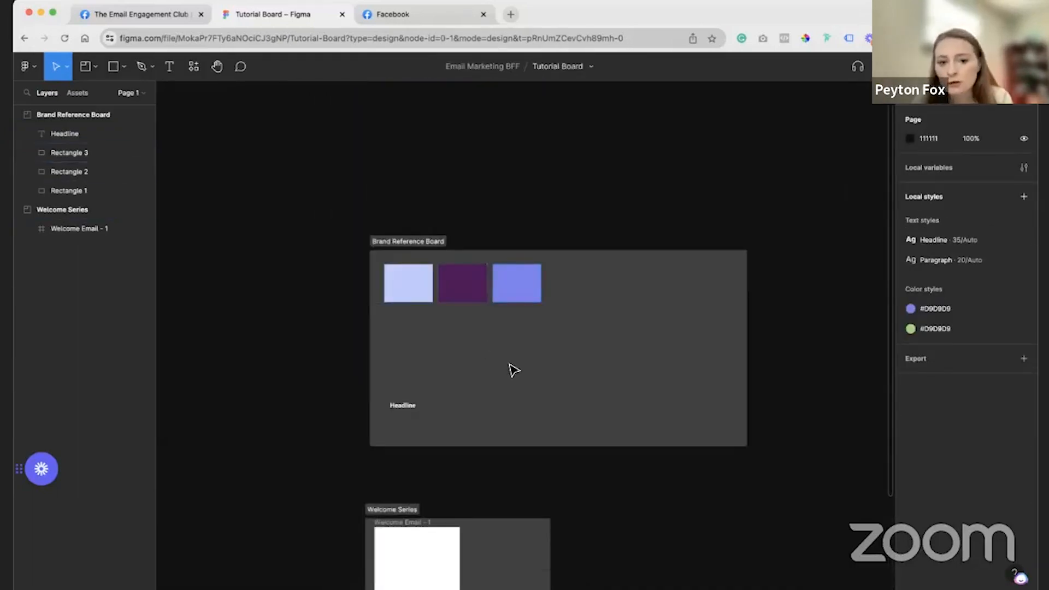
{"action": "left_click", "coordinate": [557, 370]}
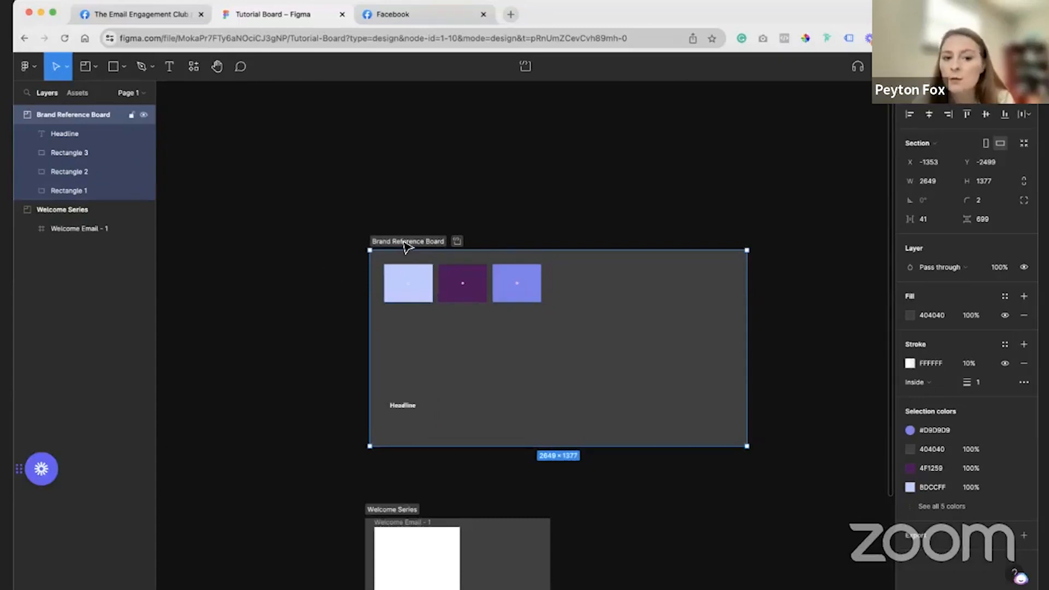
{"action": "left_click", "coordinate": [300, 339]}
- Extend the Welcome Series section downward to a height of about 2438
{"action": "scroll", "coordinate": [292, 387], "scroll_direction": "down", "scroll_amount": 5}
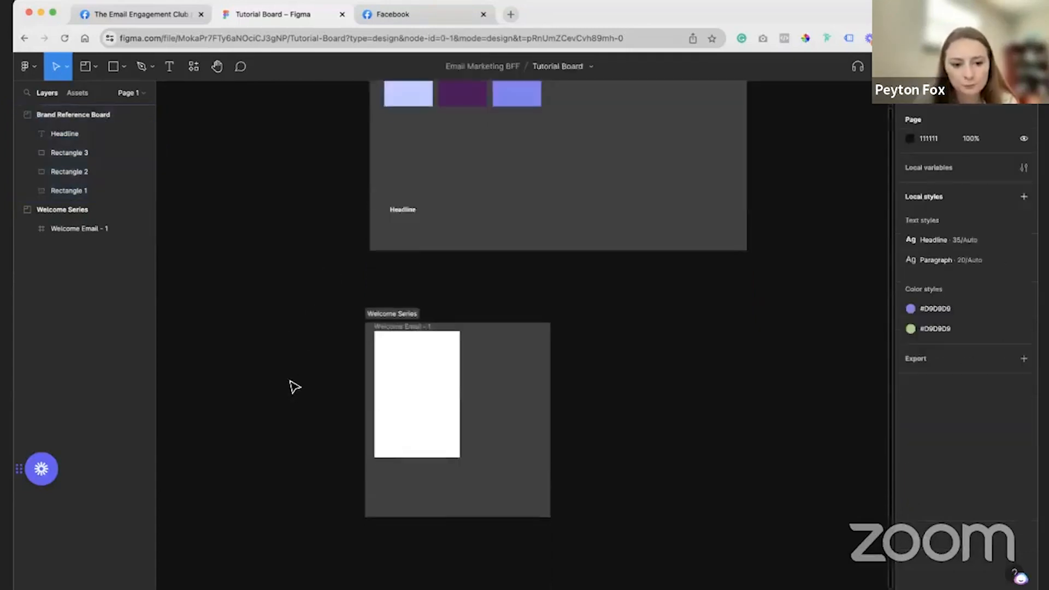
{"action": "left_click_drag", "start_coordinate": [456, 395], "coordinate": [458, 555]}
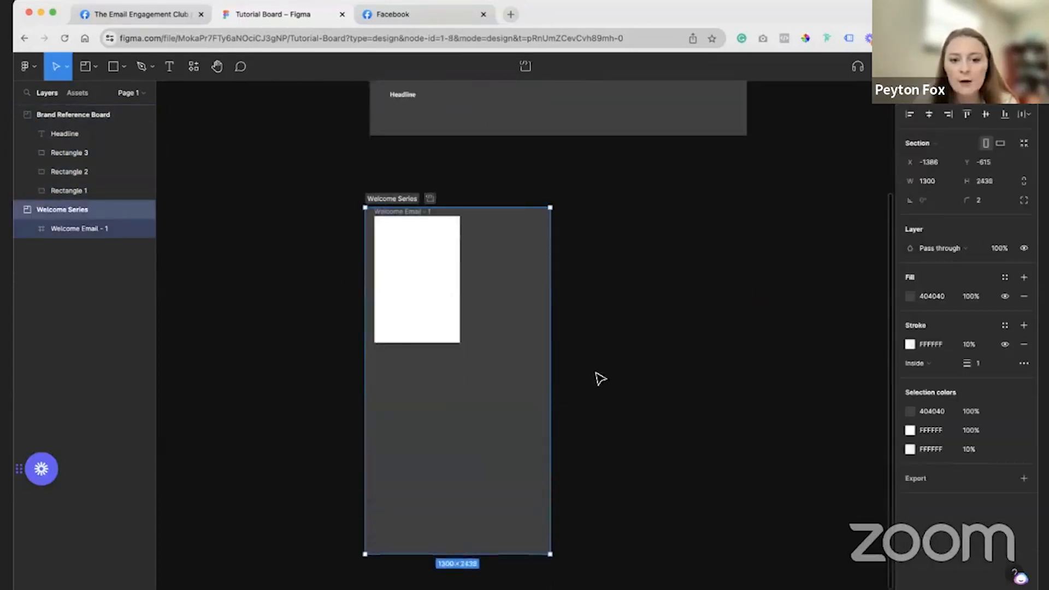
{"action": "left_click", "coordinate": [598, 377]}
- Move the Welcome Email - 1 frame toward the middle of its section and stretch it down nearly to the section's lower edge
{"action": "left_click_drag", "start_coordinate": [445, 273], "coordinate": [464, 297]}
{"action": "left_click", "coordinate": [432, 368]}
{"action": "left_click", "coordinate": [427, 292]}
{"action": "left_click_drag", "start_coordinate": [474, 356], "coordinate": [472, 543]}
{"action": "left_click", "coordinate": [695, 456]}
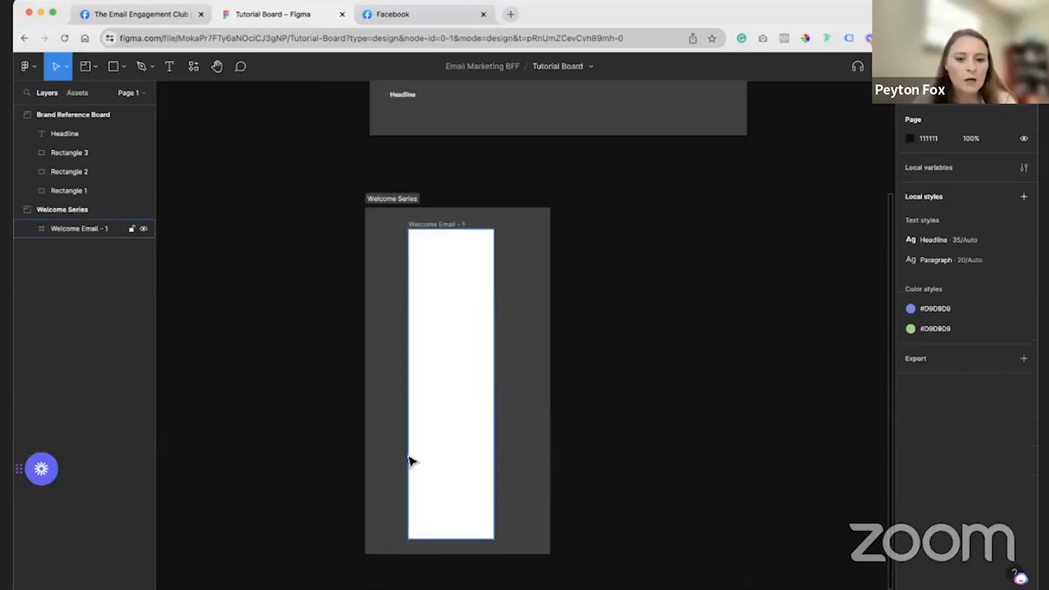
{"action": "scroll", "coordinate": [358, 328], "scroll_direction": "up", "scroll_amount": 5}
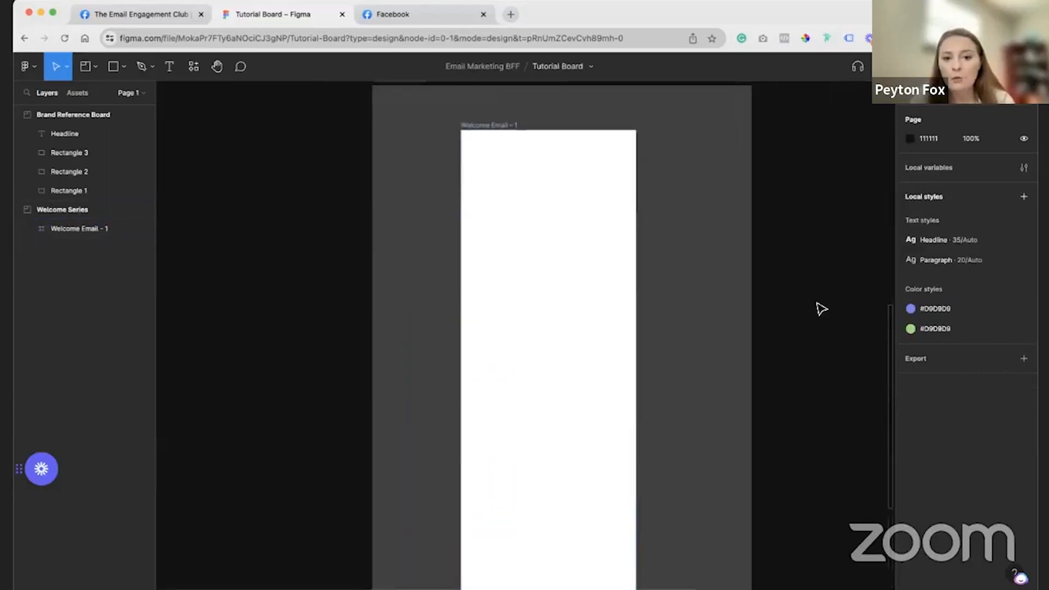
- Extend the Welcome Series section to a width of about 2276 by moving its left edge outward
{"action": "scroll", "coordinate": [824, 316], "scroll_direction": "down", "scroll_amount": 3}
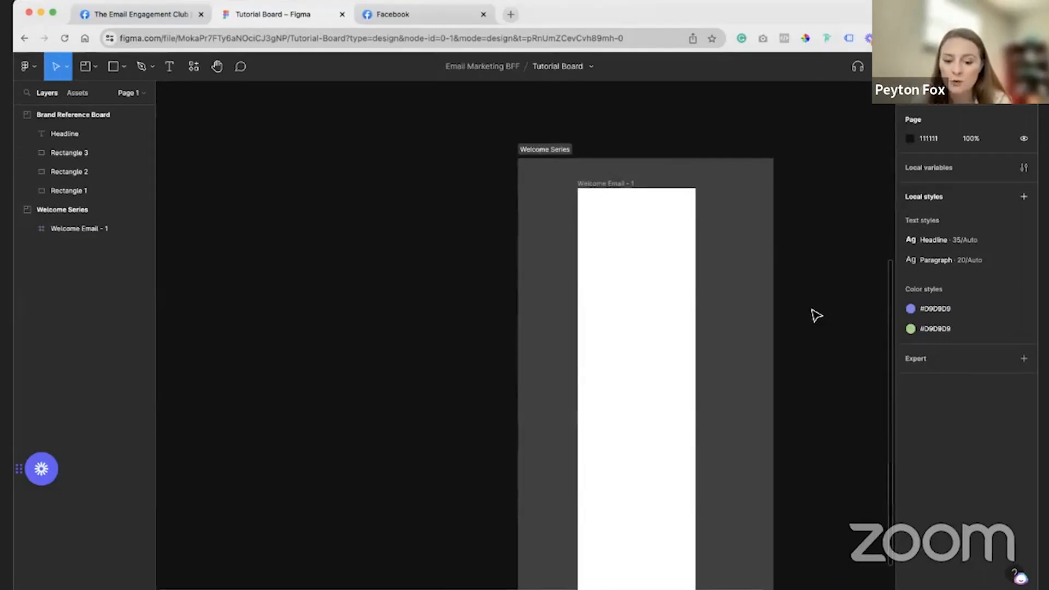
{"action": "left_click", "coordinate": [520, 238]}
{"action": "left_click_drag", "start_coordinate": [519, 239], "coordinate": [326, 239]}
{"action": "left_click", "coordinate": [259, 266]}
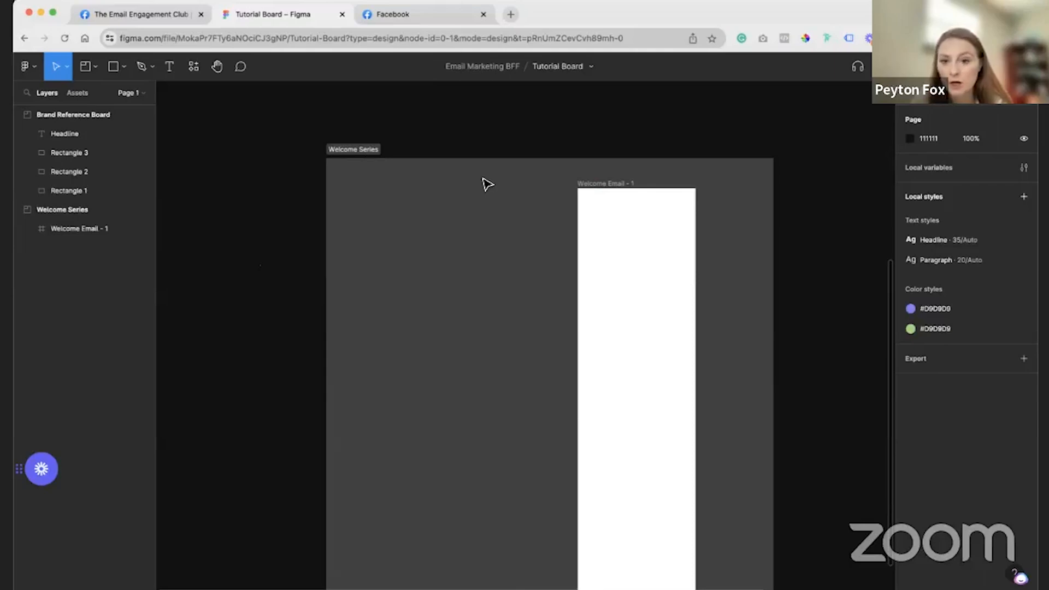
- Open the milled.com email newsletter search site in a new browser tab
{"action": "left_click", "coordinate": [509, 14]}
{"action": "left_click", "coordinate": [511, 39]}
{"action": "type", "text": "mill"}
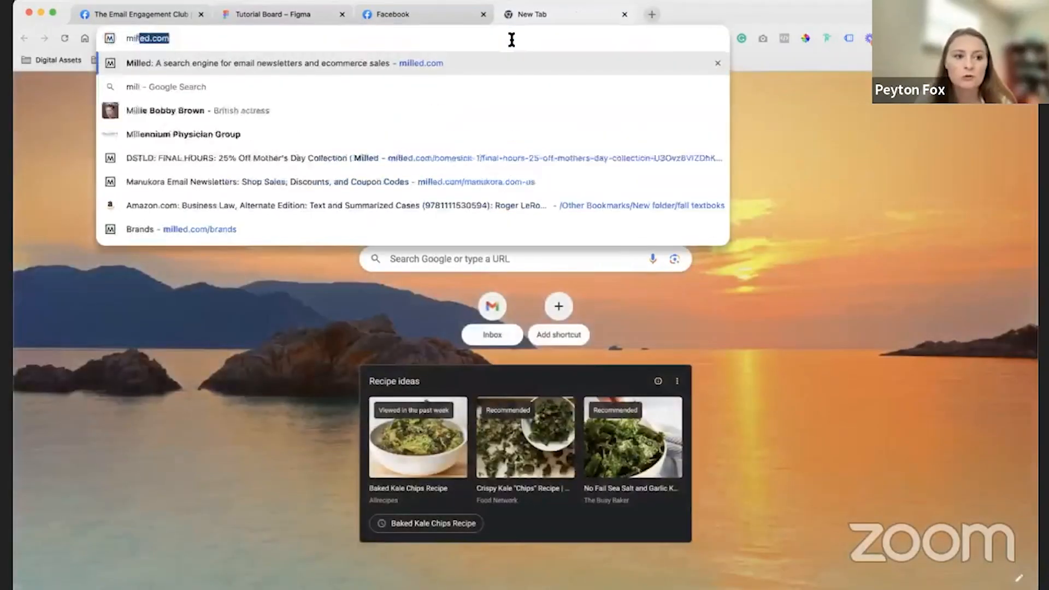
{"action": "key", "text": "Return"}
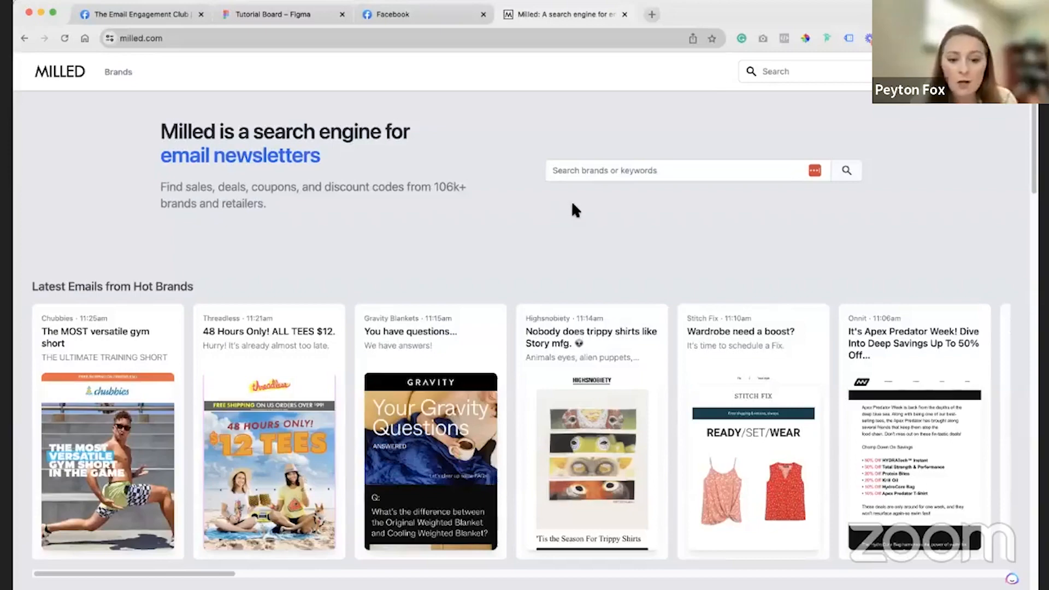
- Open the CADDIS Readers email "One pair to rule them all." from the latest hot brand emails and look through its layout
{"action": "scroll", "coordinate": [571, 204], "scroll_direction": "down", "scroll_amount": 2}
{"action": "scroll", "coordinate": [48, 328], "scroll_direction": "down", "scroll_amount": 1}
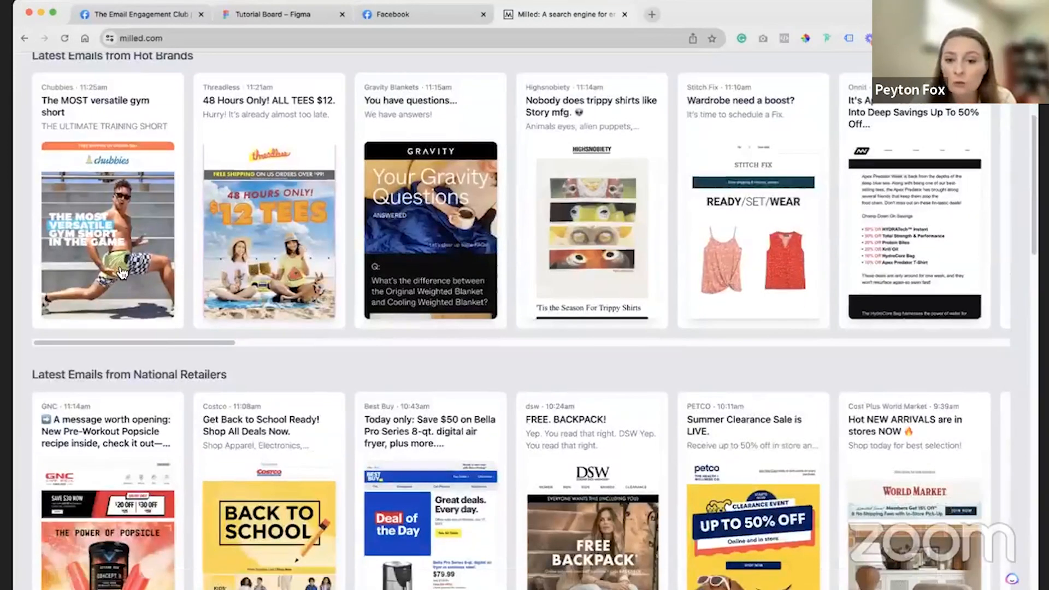
{"action": "scroll", "coordinate": [266, 342], "scroll_direction": "right", "scroll_amount": 15}
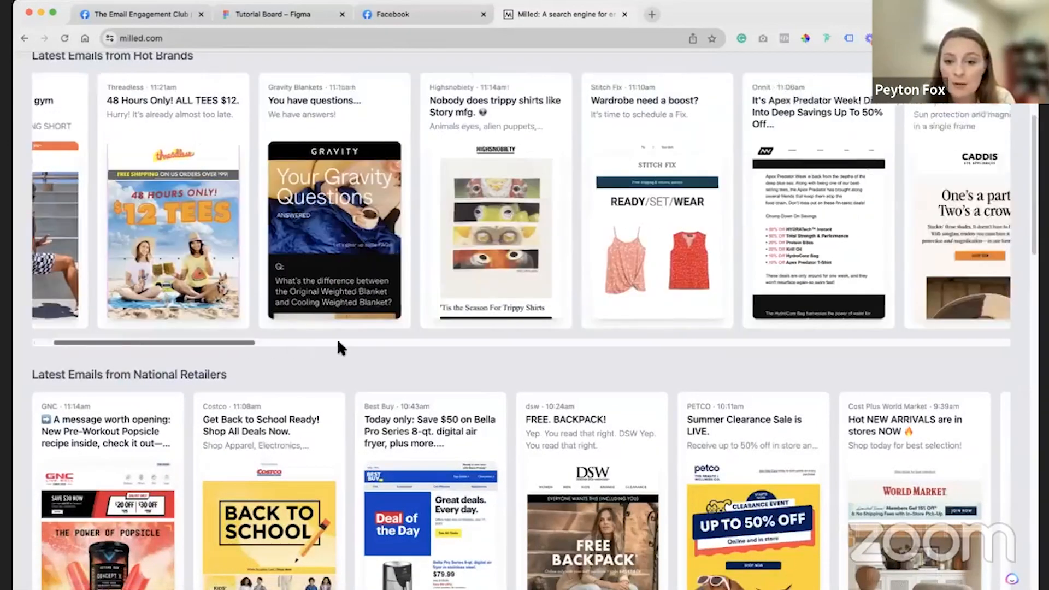
{"action": "left_click", "coordinate": [391, 277]}
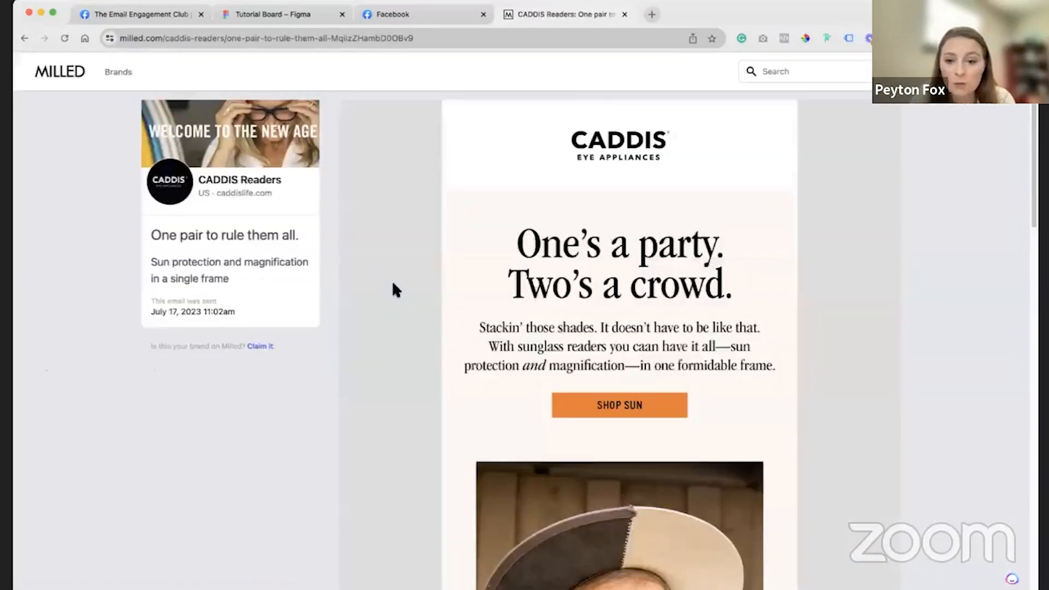
{"action": "scroll", "coordinate": [467, 394], "scroll_direction": "down", "scroll_amount": 3}
{"action": "scroll", "coordinate": [394, 400], "scroll_direction": "down", "scroll_amount": 8}
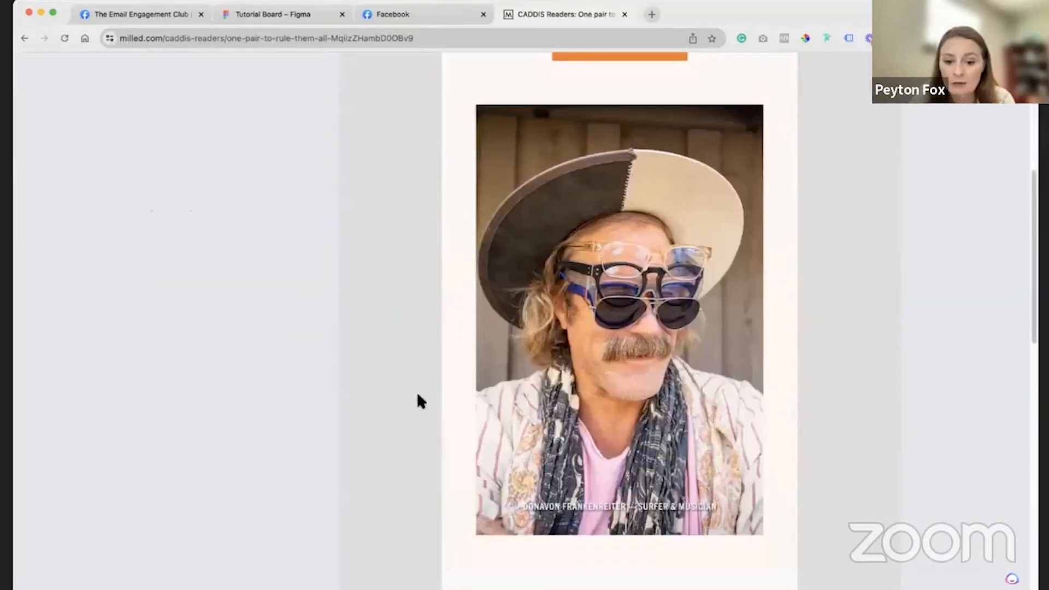
{"action": "scroll", "coordinate": [428, 405], "scroll_direction": "up", "scroll_amount": 9}
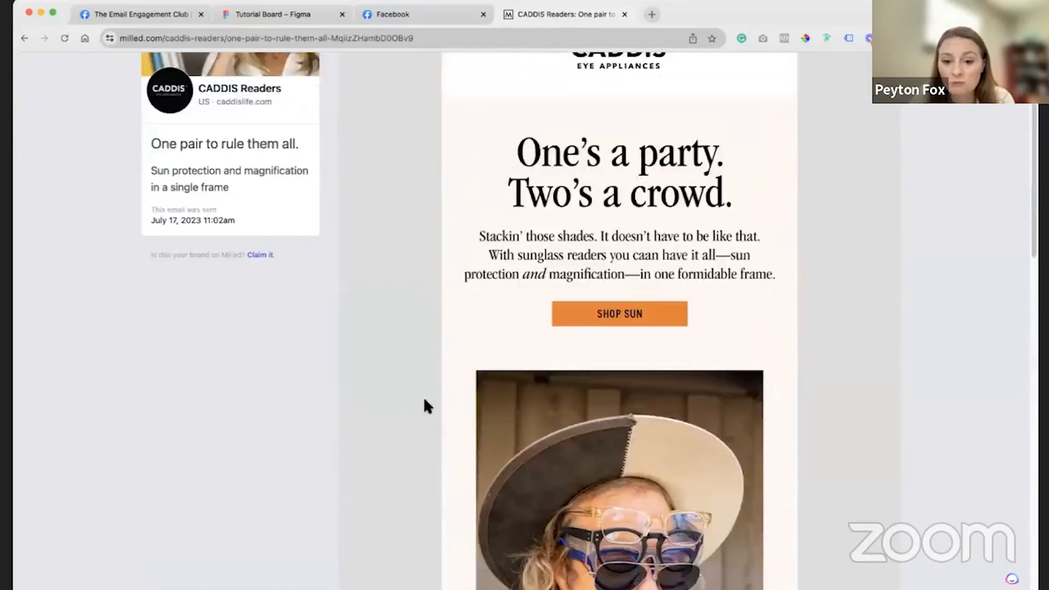
{"action": "scroll", "coordinate": [424, 406], "scroll_direction": "up", "scroll_amount": 2}
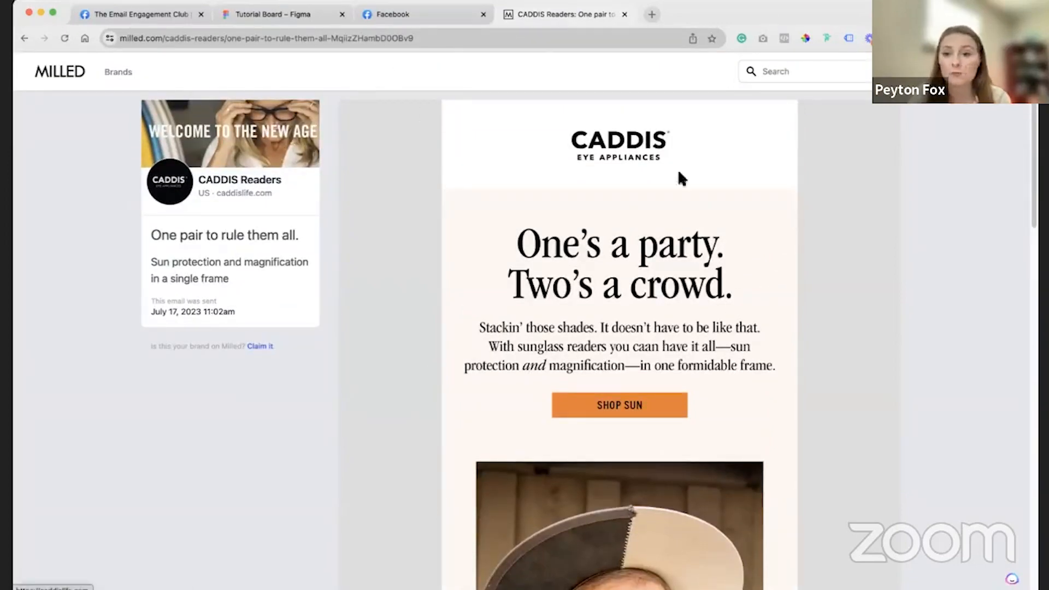
- Capture the whole CADDIS email page with GoFullPage and download it as a PNG image
{"action": "left_click", "coordinate": [763, 39]}
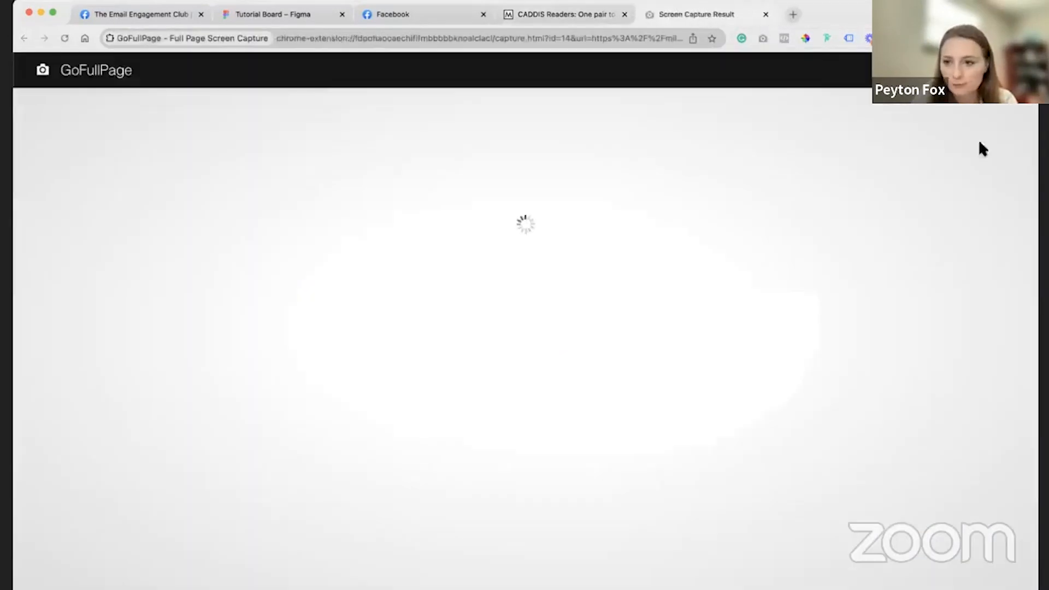
{"action": "left_click", "coordinate": [897, 70]}
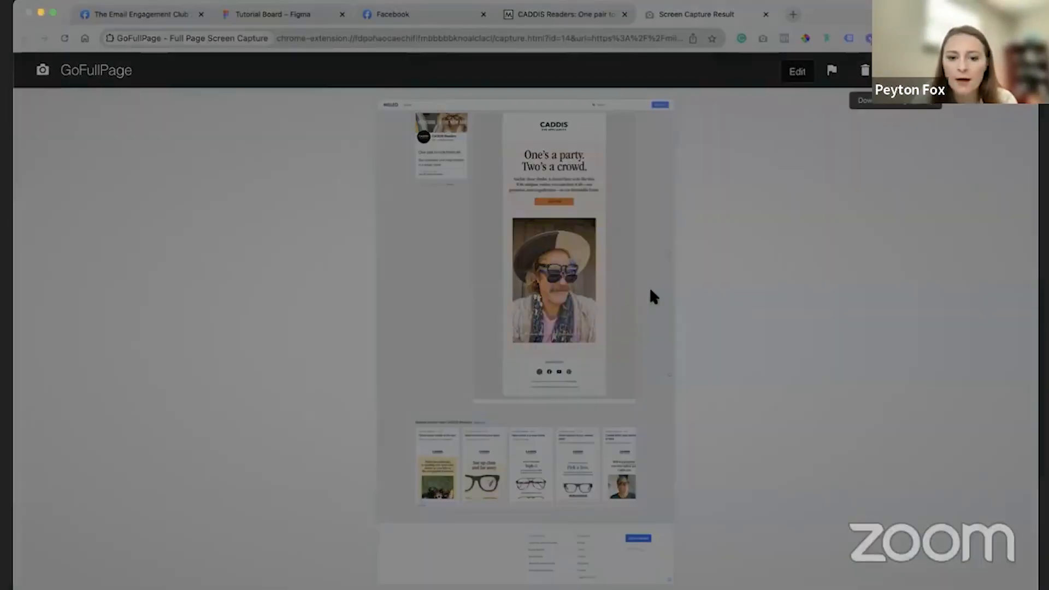
{"action": "left_click", "coordinate": [630, 325]}
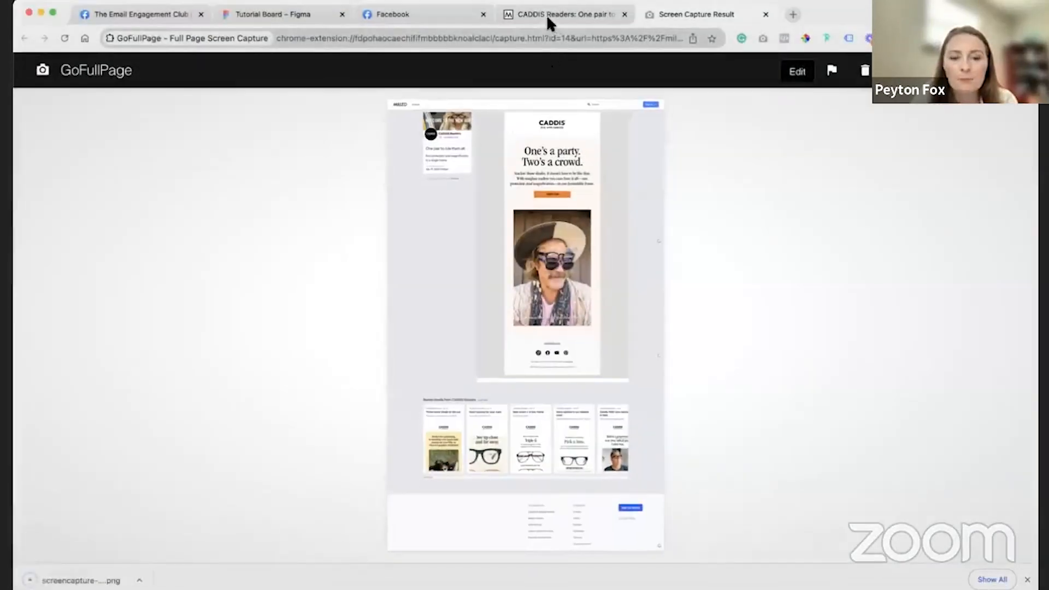
- Switch to the Tutorial Board in Figma, add the downloaded CADDIS screen capture and move it to about X -3798, Y -719
{"action": "left_click", "coordinate": [252, 16]}
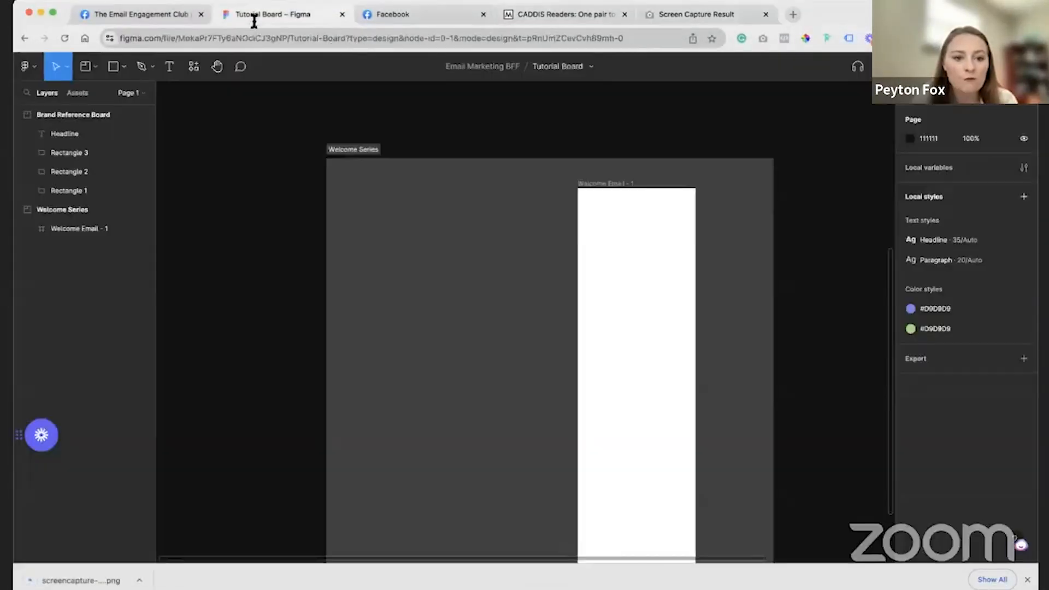
{"action": "left_click_drag", "start_coordinate": [480, 334], "coordinate": [381, 328]}
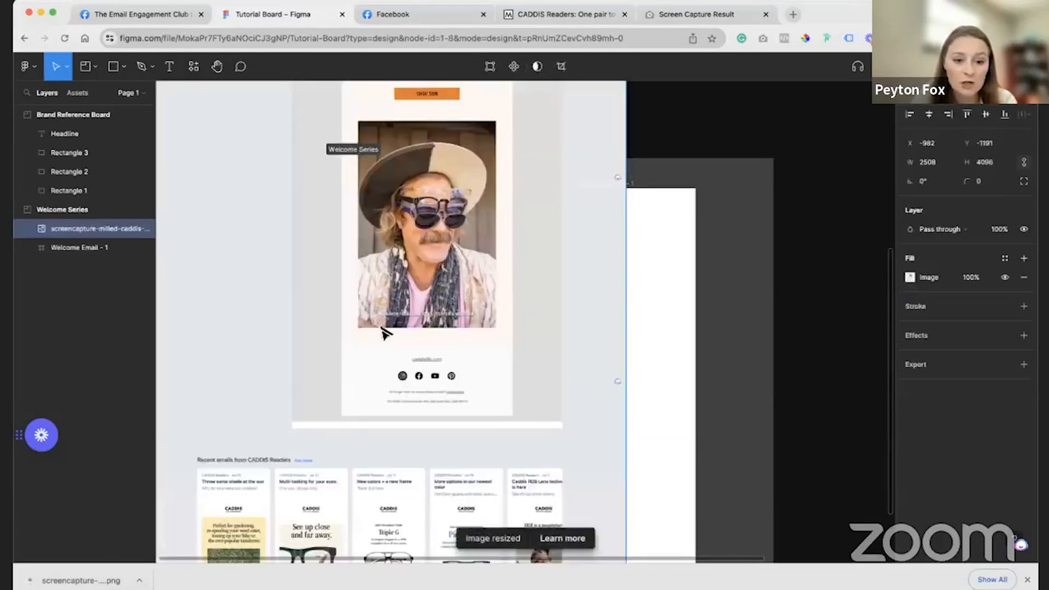
{"action": "left_click_drag", "start_coordinate": [436, 288], "coordinate": [411, 471]}
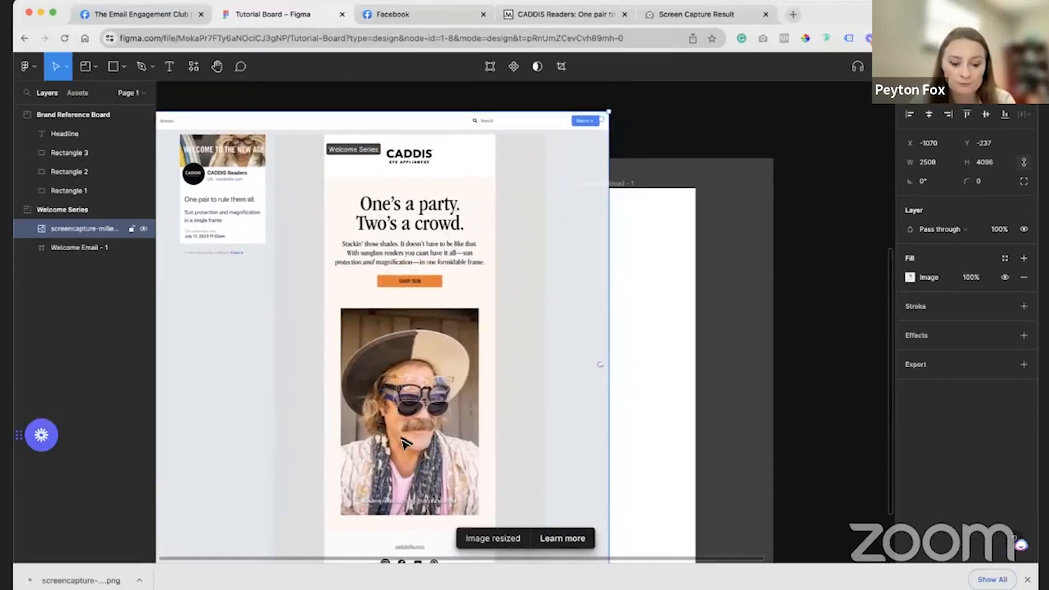
{"action": "scroll", "coordinate": [367, 432], "scroll_direction": "down", "scroll_amount": 5}
{"action": "scroll", "coordinate": [343, 447], "scroll_direction": "down", "scroll_amount": 3}
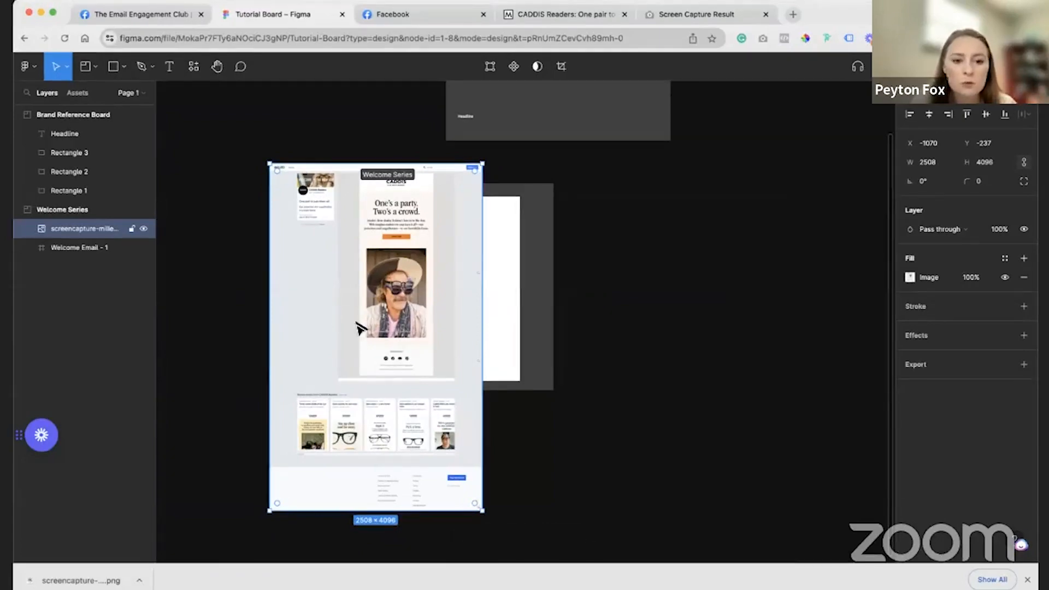
{"action": "left_click_drag", "start_coordinate": [371, 328], "coordinate": [340, 338]}
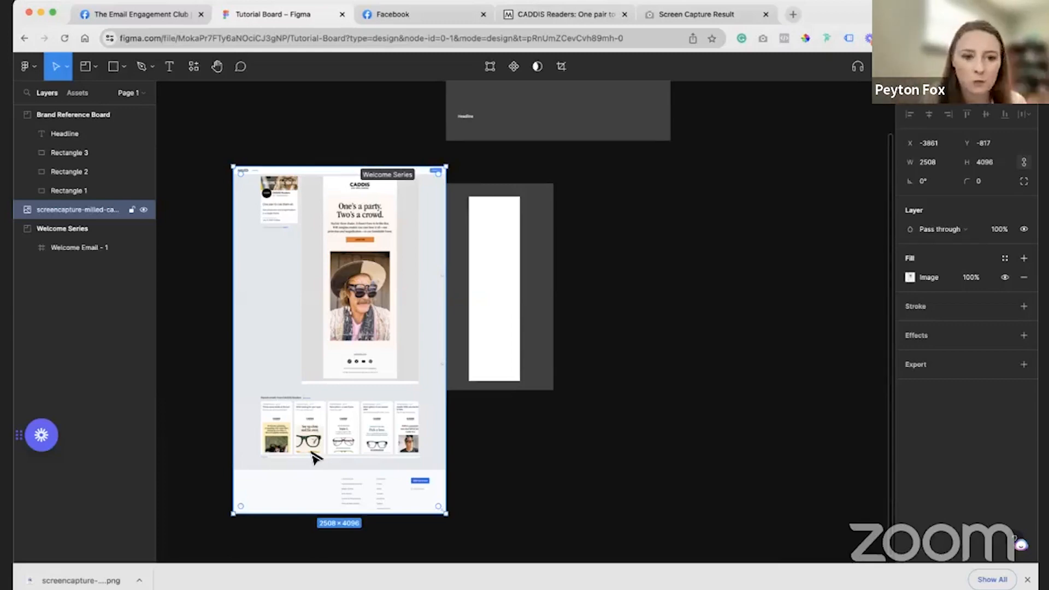
{"action": "left_click_drag", "start_coordinate": [321, 351], "coordinate": [326, 359]}
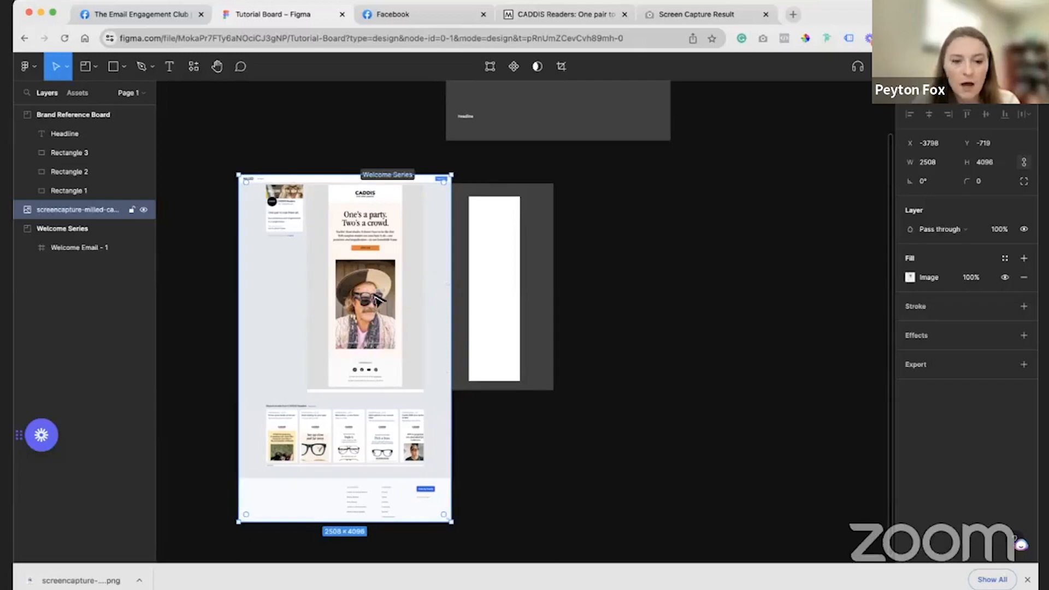
- Crop both sides of the CADDIS screen capture to the email column, about 874 wide
{"action": "scroll", "coordinate": [328, 355], "scroll_direction": "up", "scroll_amount": 3}
{"action": "scroll", "coordinate": [342, 319], "scroll_direction": "down", "scroll_amount": 4}
{"action": "scroll", "coordinate": [383, 306], "scroll_direction": "up", "scroll_amount": 2}
{"action": "scroll", "coordinate": [408, 295], "scroll_direction": "up", "scroll_amount": 3}
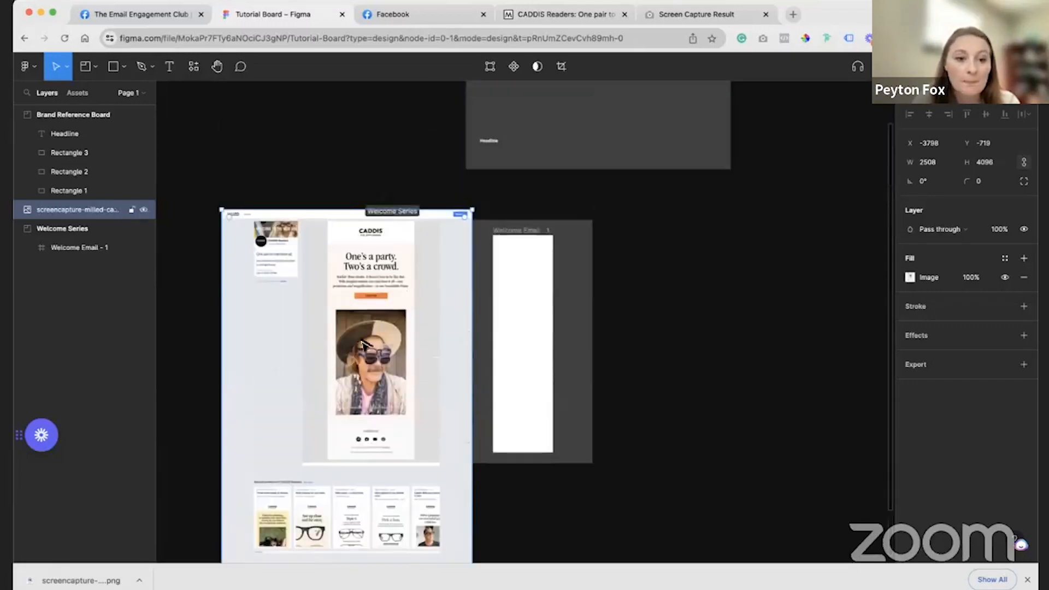
{"action": "scroll", "coordinate": [409, 295], "scroll_direction": "up", "scroll_amount": 2}
{"action": "left_click_drag", "start_coordinate": [534, 366], "coordinate": [446, 364]}
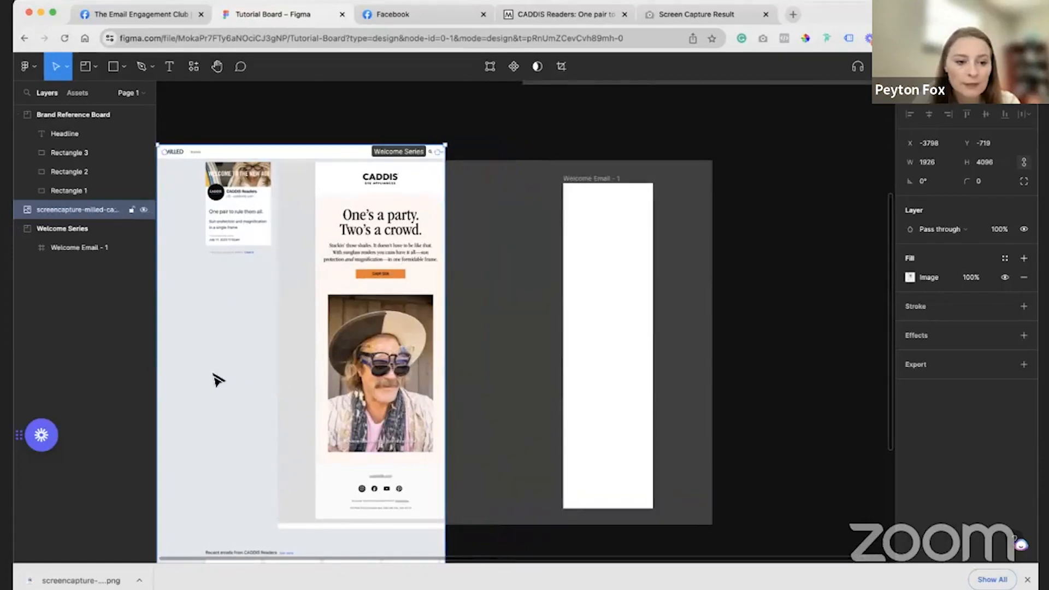
{"action": "scroll", "coordinate": [218, 379], "scroll_direction": "down", "scroll_amount": 2}
{"action": "scroll", "coordinate": [213, 379], "scroll_direction": "down", "scroll_amount": 3}
{"action": "left_click_drag", "start_coordinate": [180, 373], "coordinate": [281, 373]}
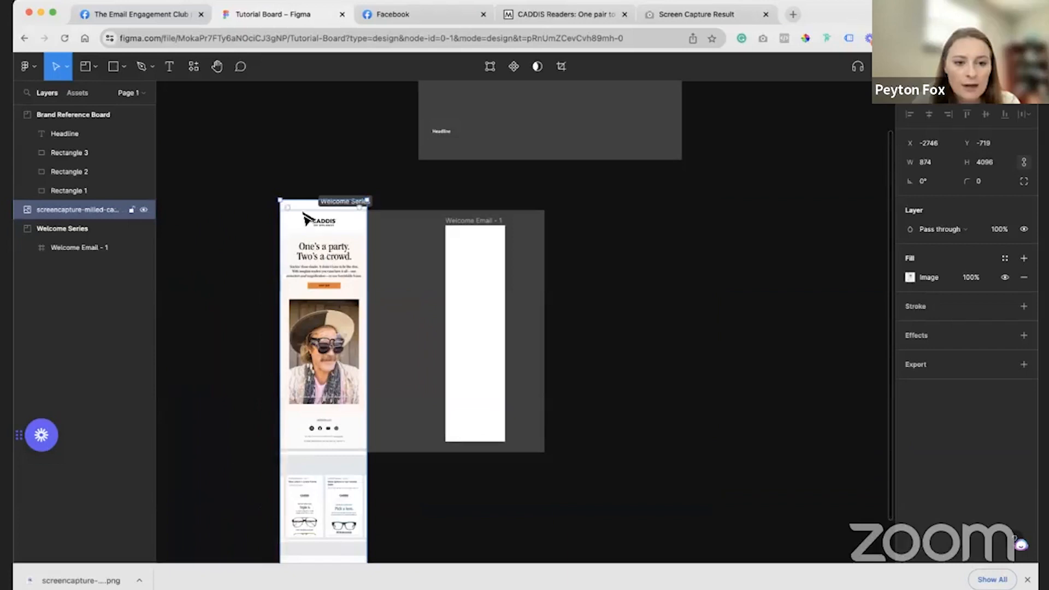
- Crop the capture's top and bottom to a height of about 2370 and move it into the Welcome Series section at about X 207, Y 153
{"action": "left_click_drag", "start_coordinate": [306, 200], "coordinate": [306, 211]}
{"action": "scroll", "coordinate": [350, 397], "scroll_direction": "down", "scroll_amount": 4}
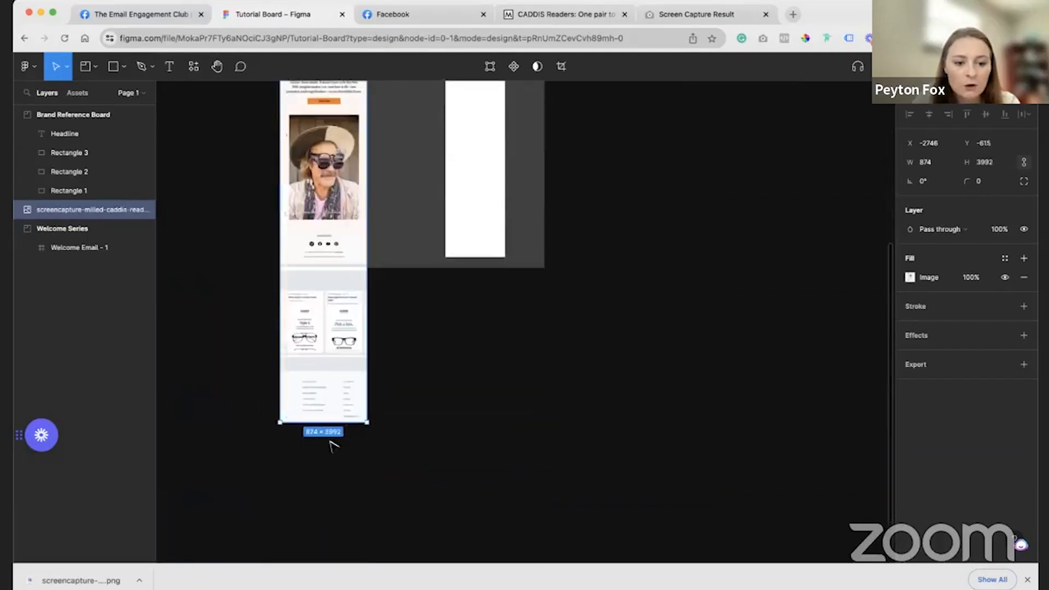
{"action": "left_click_drag", "start_coordinate": [328, 426], "coordinate": [339, 259]}
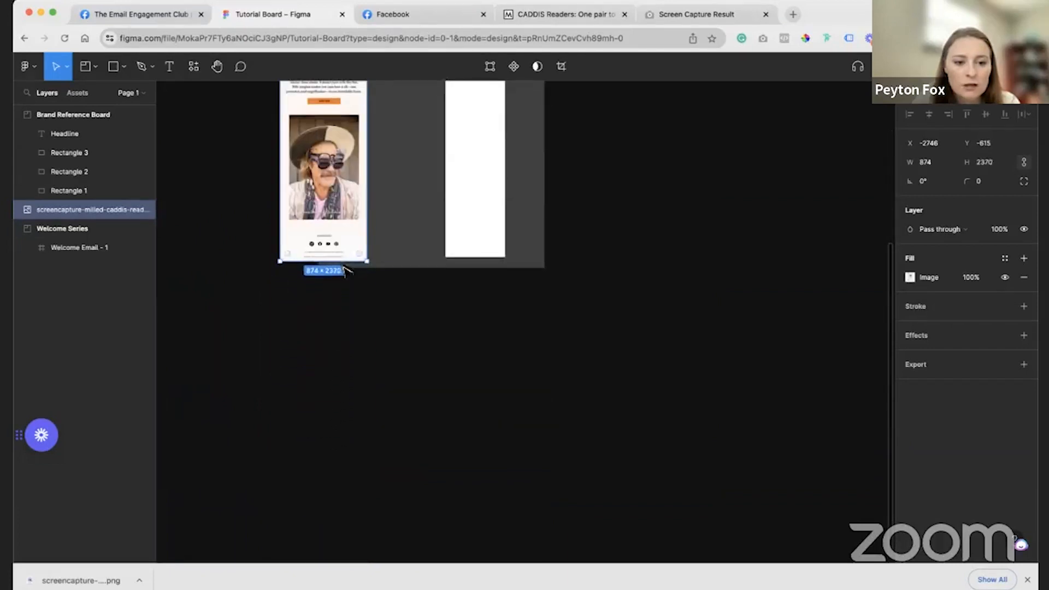
{"action": "scroll", "coordinate": [312, 361], "scroll_direction": "up", "scroll_amount": 4}
{"action": "left_click_drag", "start_coordinate": [314, 362], "coordinate": [372, 377]}
- Set the CADDIS capture's width to 600 and move it right beside the Welcome Email - 1 frame
{"action": "left_click", "coordinate": [937, 161]}
{"action": "type", "text": "600"}
{"action": "key", "text": "Return"}
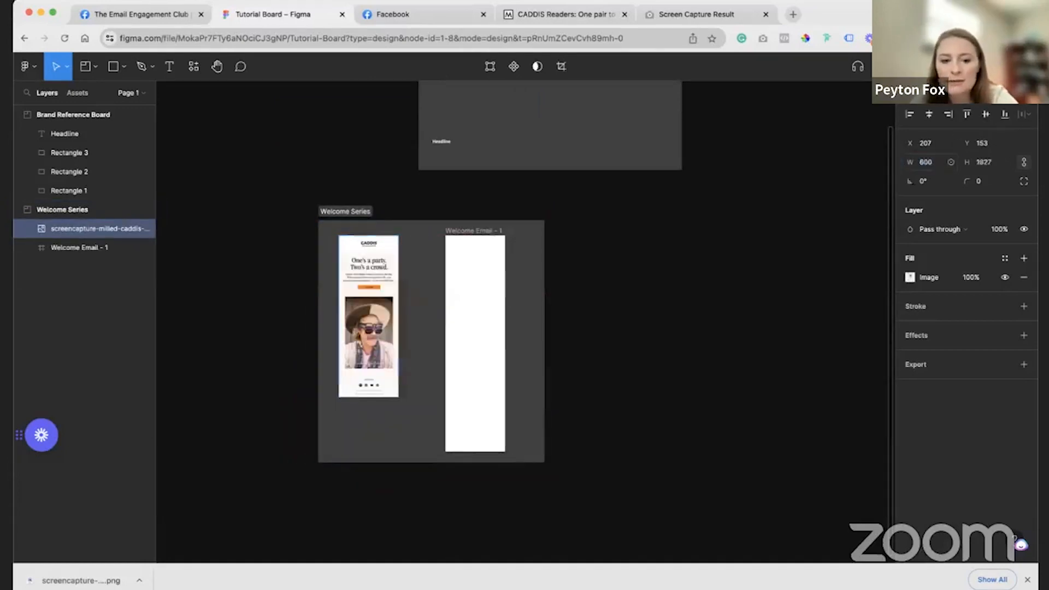
{"action": "scroll", "coordinate": [416, 300], "scroll_direction": "up", "scroll_amount": 5}
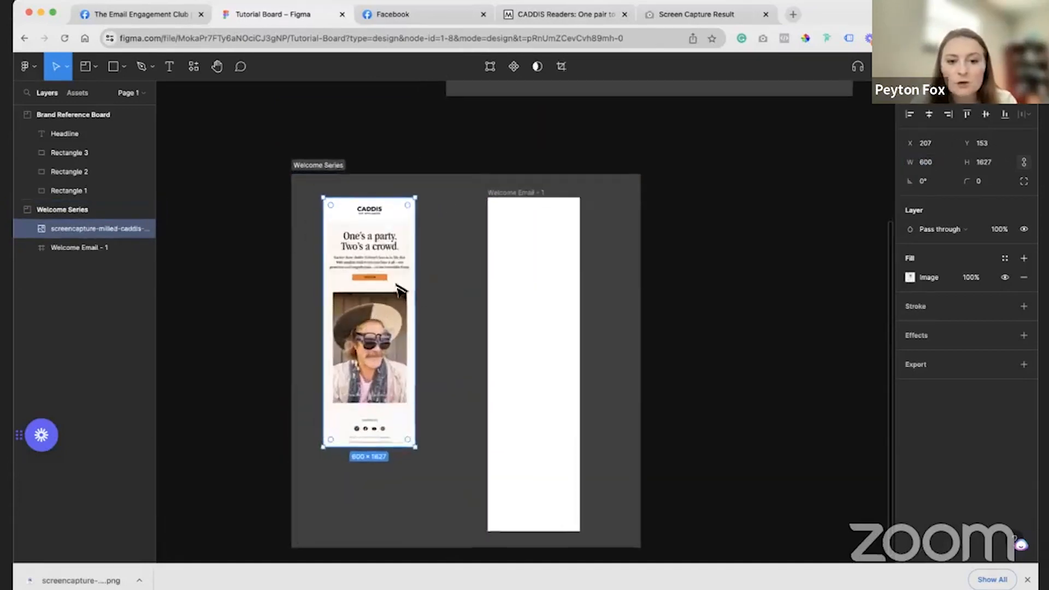
{"action": "left_click_drag", "start_coordinate": [384, 286], "coordinate": [450, 285]}
{"action": "left_click", "coordinate": [708, 339]}
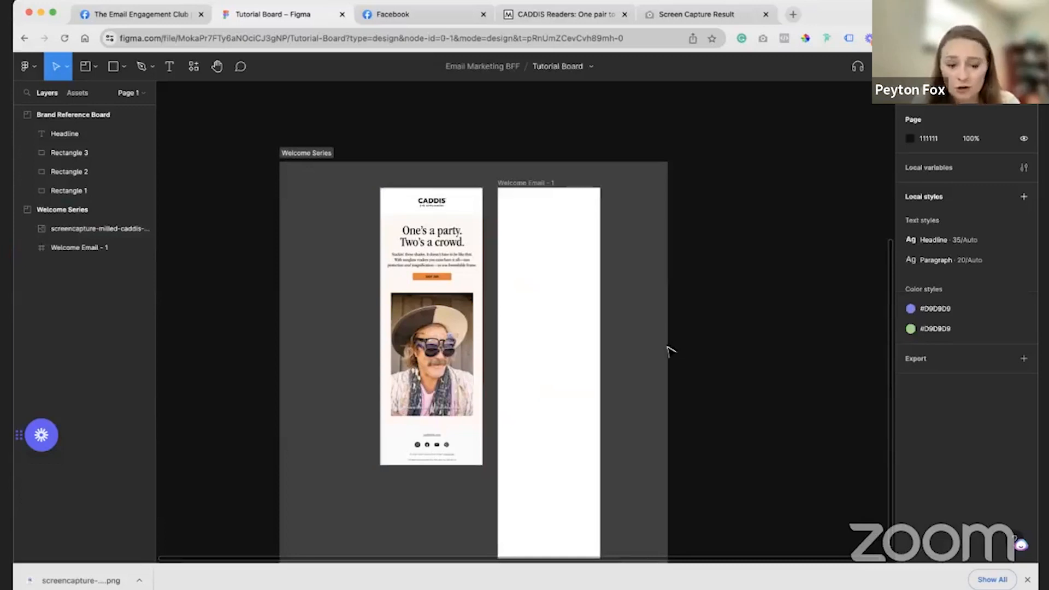
- Copy the Headline text from the Brand Reference Board into the Welcome Email - 1 frame at about X 193, Y 317
{"action": "scroll", "coordinate": [650, 311], "scroll_direction": "up", "scroll_amount": 2}
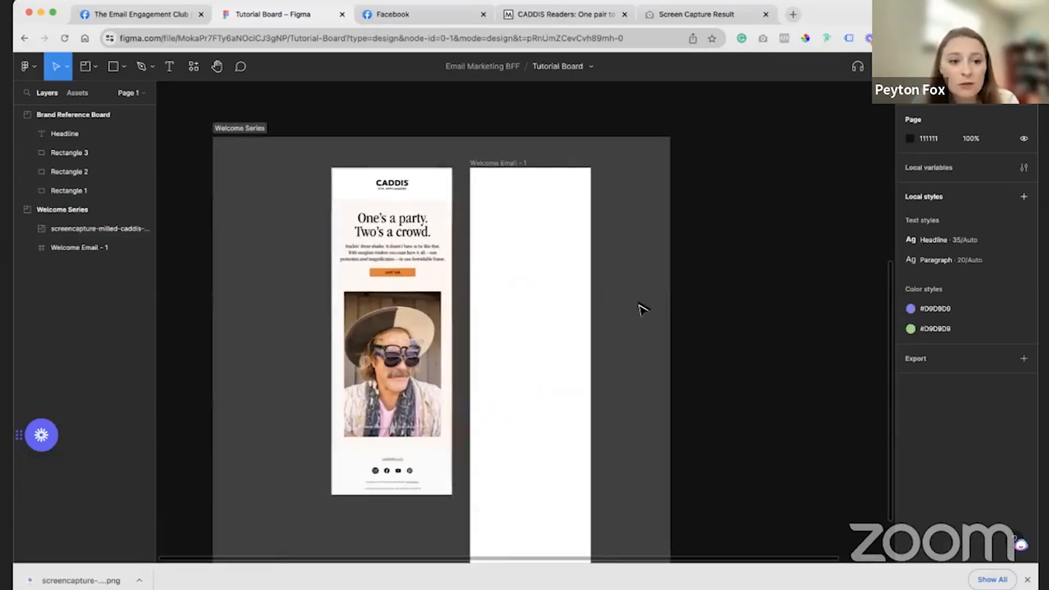
{"action": "scroll", "coordinate": [642, 309], "scroll_direction": "up", "scroll_amount": 5}
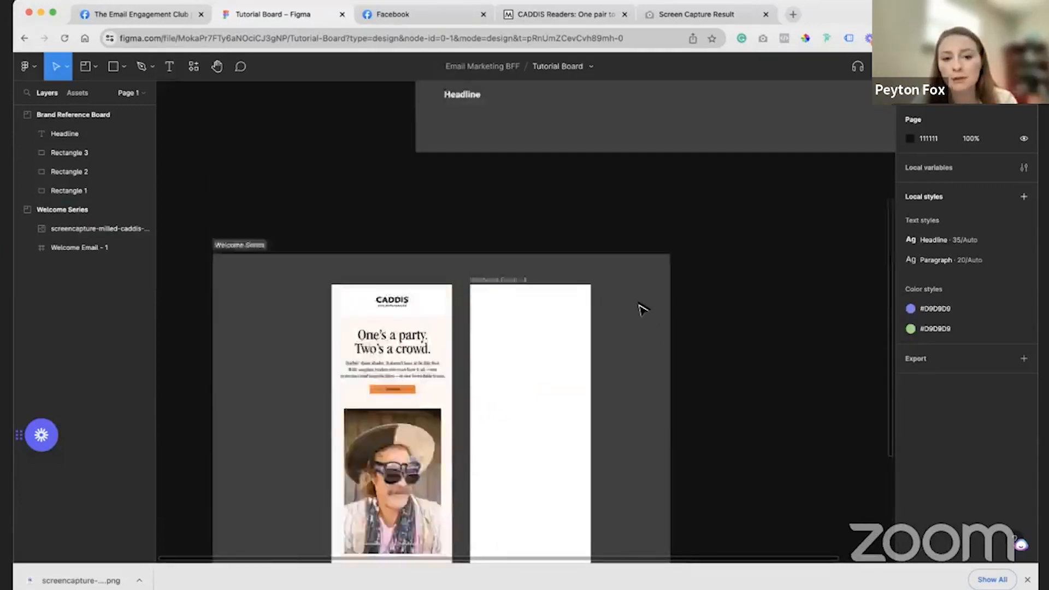
{"action": "left_click", "coordinate": [471, 236]}
{"action": "left_click_drag", "start_coordinate": [471, 236], "coordinate": [539, 493]}
{"action": "scroll", "coordinate": [554, 378], "scroll_direction": "down", "scroll_amount": 4}
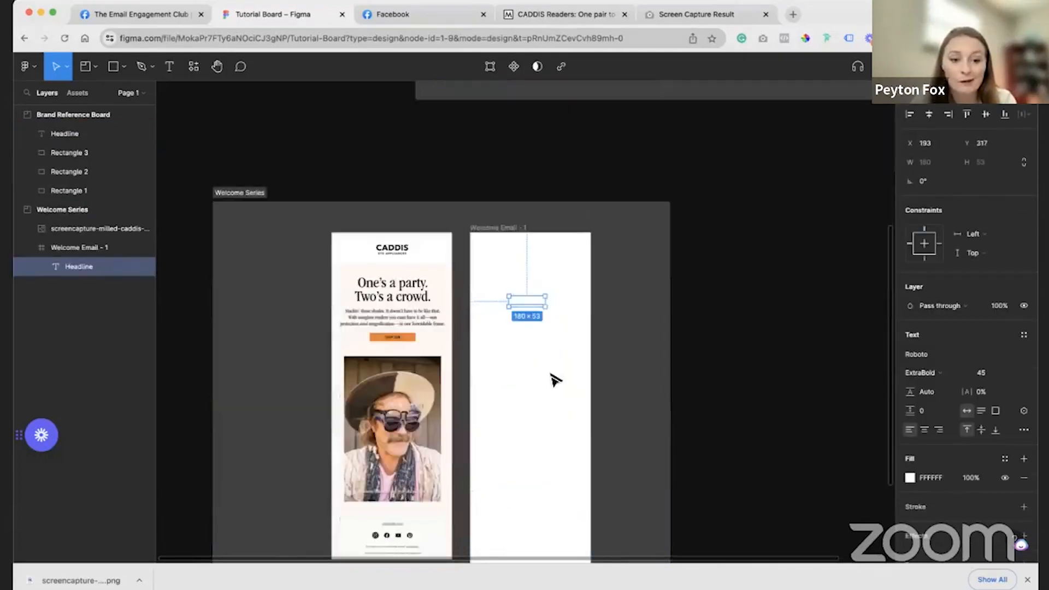
- Undo the Headline copy and the capture's last move and resize, restore the normal view, and close the Figma outline search tab
{"action": "key", "text": "shift+l"}
{"action": "key", "text": "super+y"}
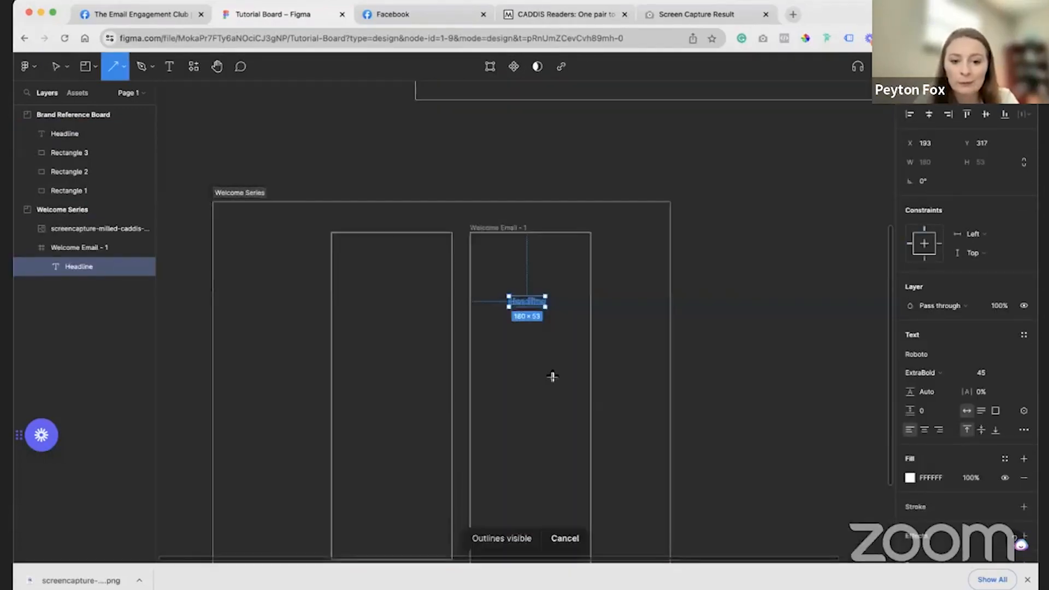
{"action": "left_click", "coordinate": [713, 371]}
{"action": "key", "text": "super+z"}
{"action": "key", "text": "super+z"}
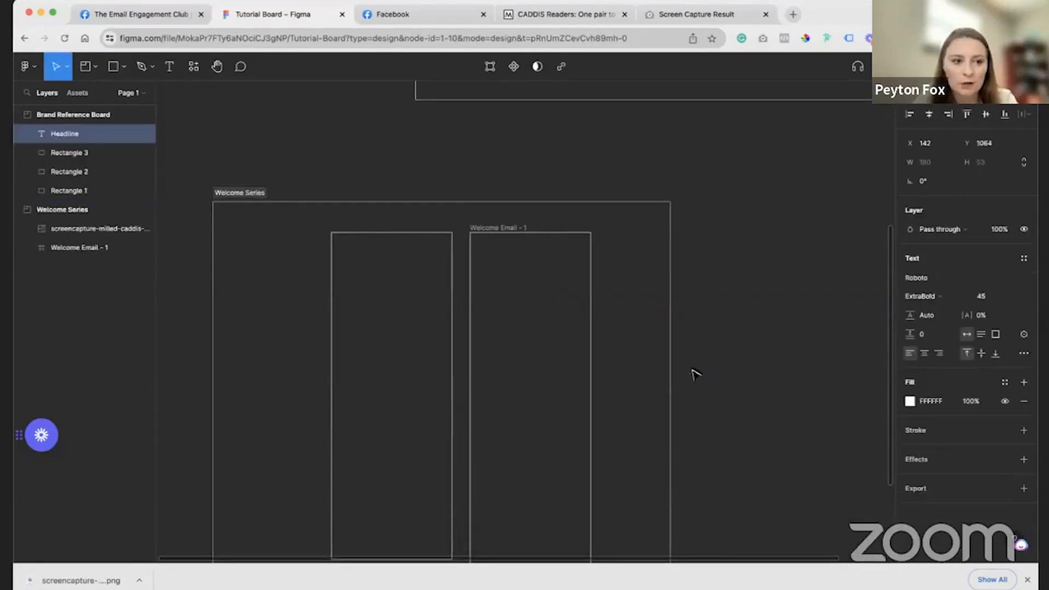
{"action": "key", "text": "super+z"}
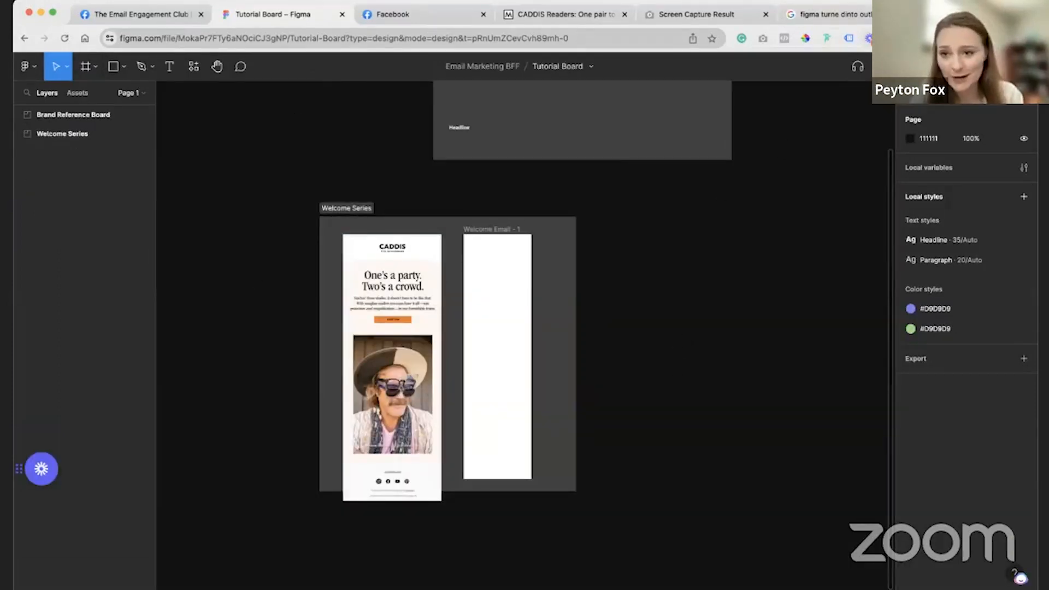
{"action": "left_click", "coordinate": [907, 14]}
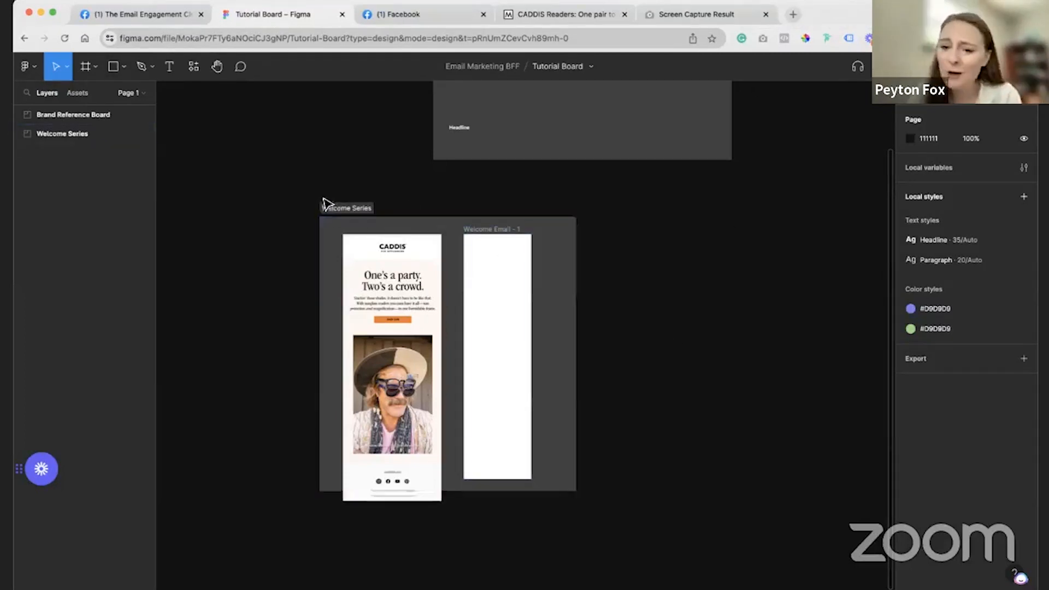
- Extend the Welcome Series section downward to a height of about 3328
{"action": "left_click", "coordinate": [340, 210]}
{"action": "scroll", "coordinate": [363, 359], "scroll_direction": "down", "scroll_amount": 3}
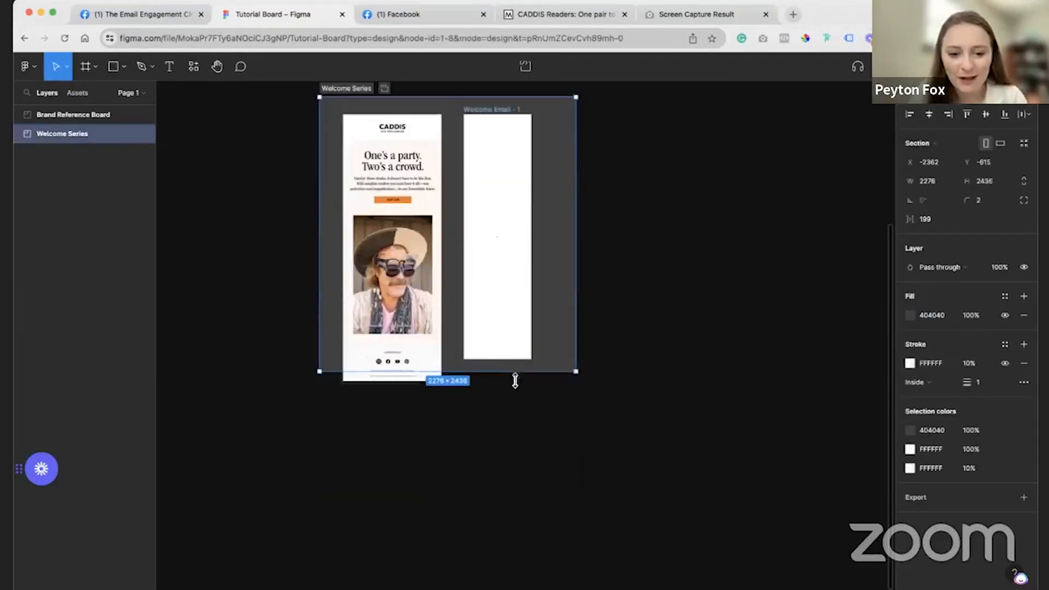
{"action": "left_click_drag", "start_coordinate": [517, 372], "coordinate": [525, 473]}
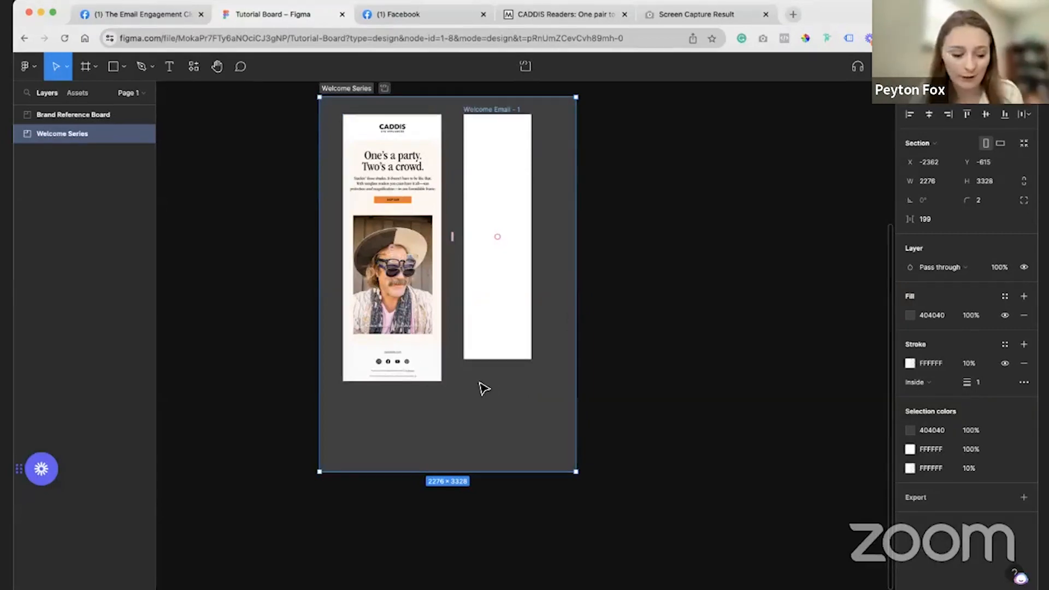
- Copy the Headline text from the Brand Reference Board into the Welcome Email - 1 frame at about X 188, Y 175
{"action": "scroll", "coordinate": [480, 187], "scroll_direction": "up", "scroll_amount": 3}
{"action": "scroll", "coordinate": [536, 312], "scroll_direction": "up", "scroll_amount": 3}
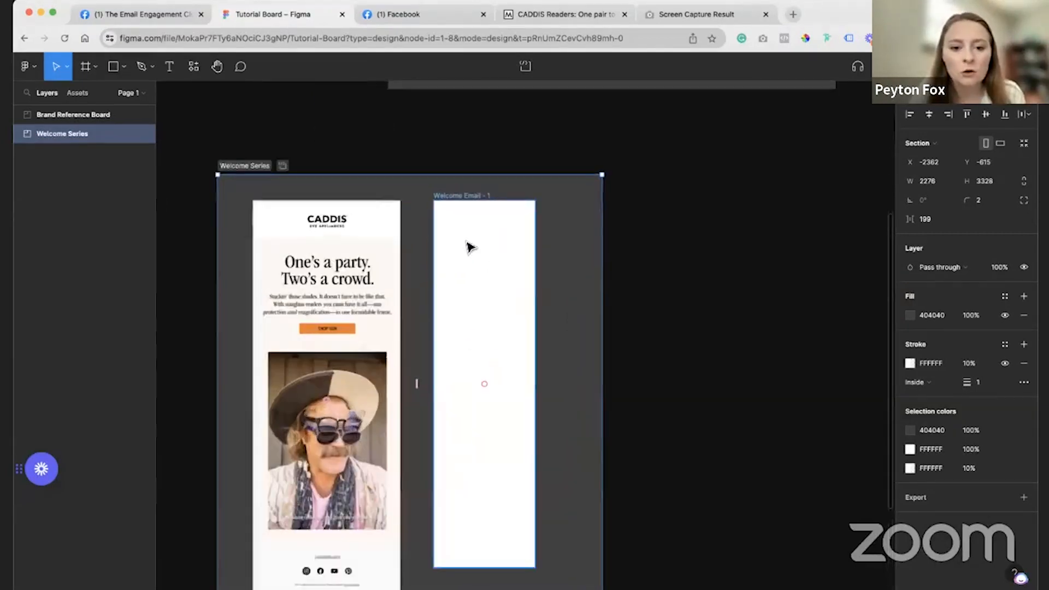
{"action": "scroll", "coordinate": [469, 247], "scroll_direction": "up", "scroll_amount": 3}
{"action": "left_click", "coordinate": [426, 164]}
{"action": "left_click", "coordinate": [483, 395]}
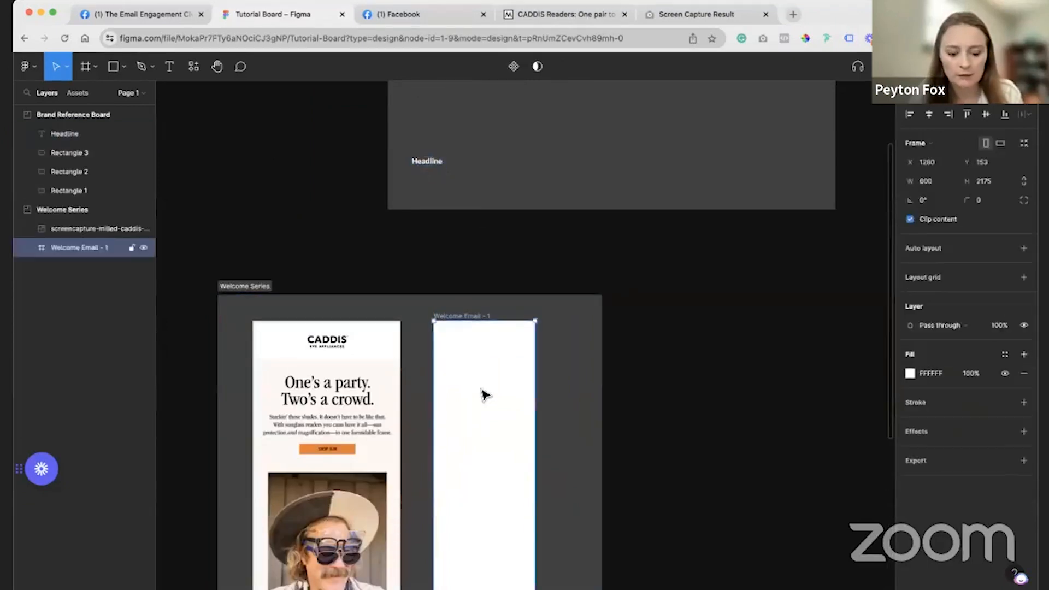
{"action": "key", "text": "ctrl+v"}
{"action": "left_click_drag", "start_coordinate": [478, 505], "coordinate": [484, 360]}
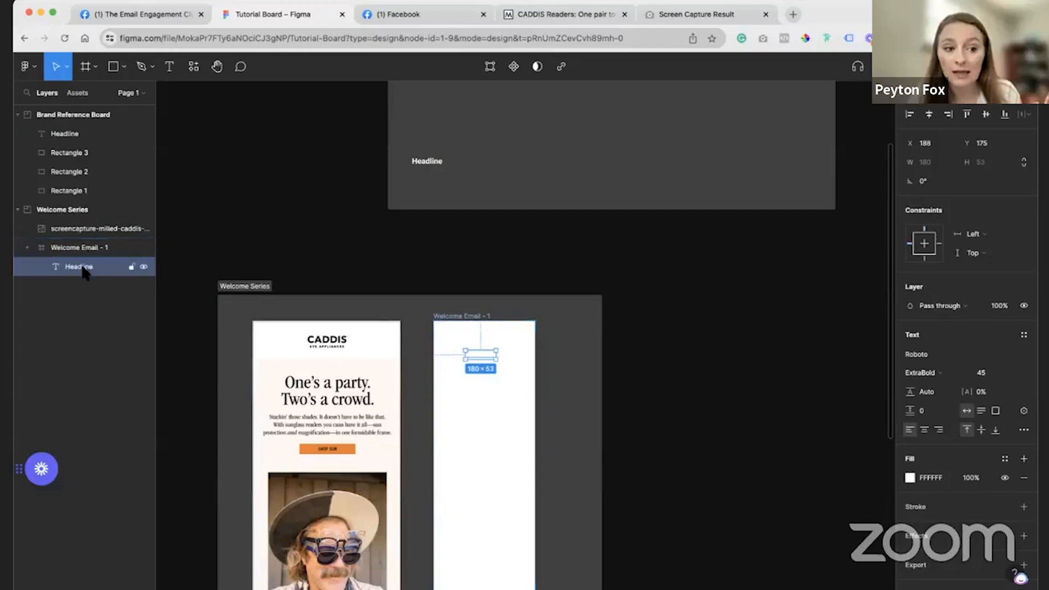
- Set the fill of the Headline text inside Welcome Email - 1 to the dark document colour 111111
{"action": "left_click", "coordinate": [52, 250]}
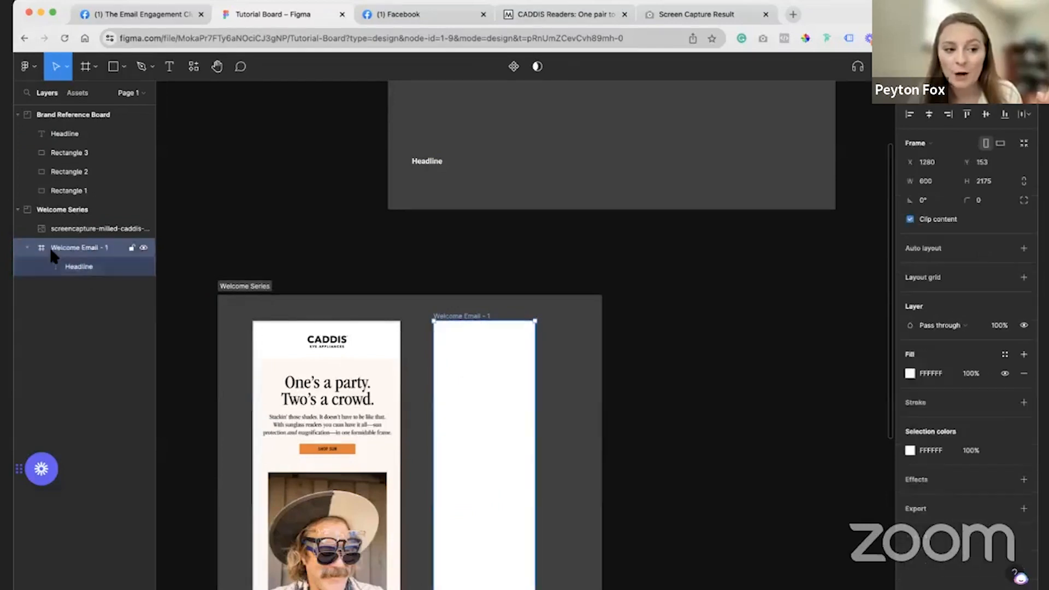
{"action": "left_click", "coordinate": [82, 268]}
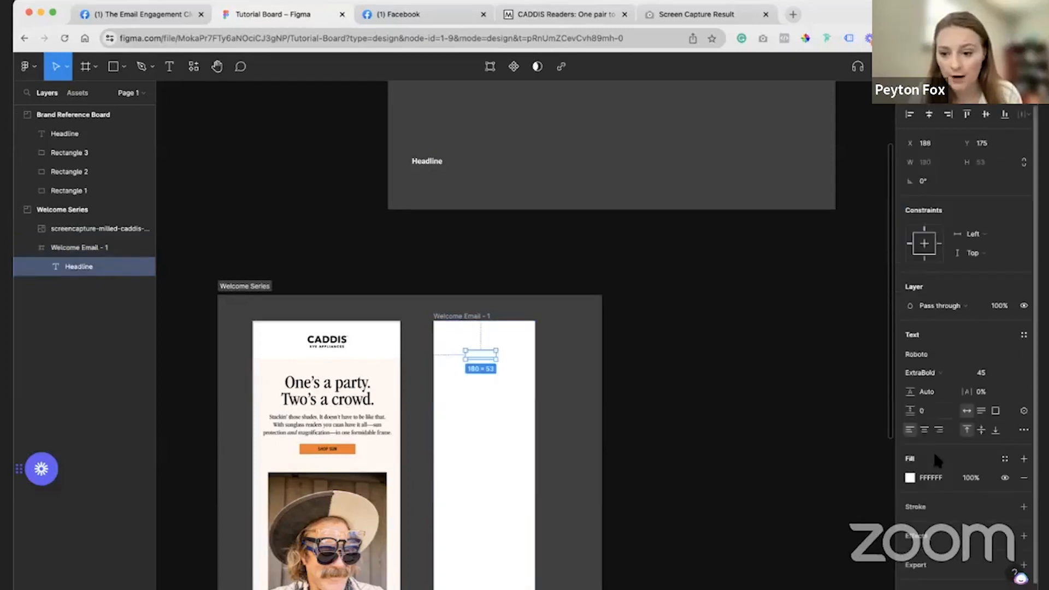
{"action": "left_click", "coordinate": [910, 478]}
{"action": "left_click", "coordinate": [839, 534]}
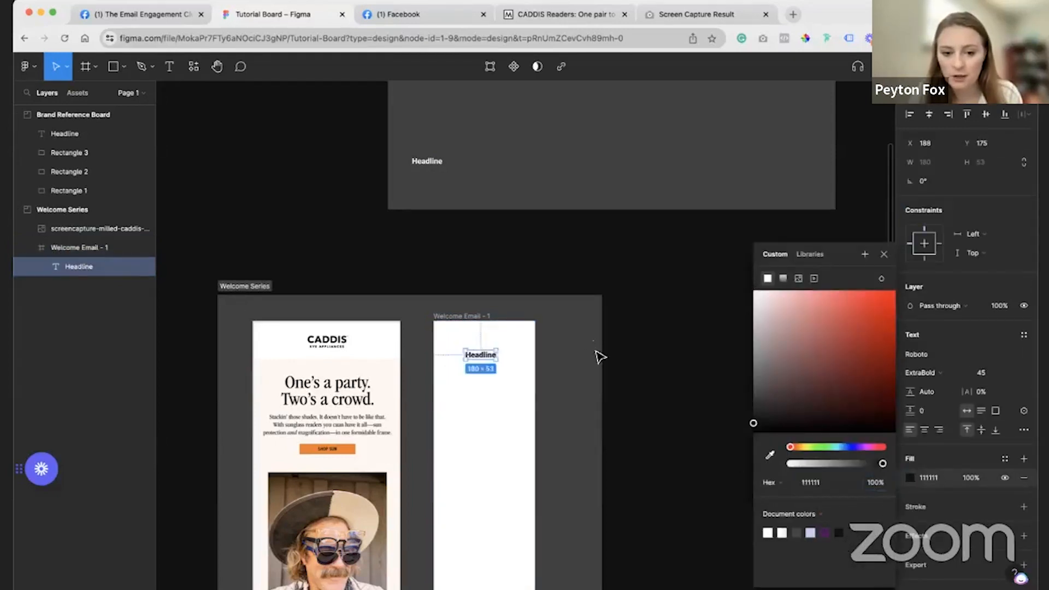
{"action": "left_click", "coordinate": [654, 366]}
- Change the Headline text in Welcome Email - 1 to LOGO and centre it near the top of the frame
{"action": "scroll", "coordinate": [520, 365], "scroll_direction": "up", "scroll_amount": 4}
{"action": "left_click", "coordinate": [470, 352]}
{"action": "double_click", "coordinate": [470, 352]}
{"action": "type", "text": "LOGO"}
{"action": "key", "text": "Escape"}
{"action": "left_click_drag", "start_coordinate": [457, 355], "coordinate": [468, 332]}
{"action": "left_click", "coordinate": [569, 378]}
{"action": "scroll", "coordinate": [519, 386], "scroll_direction": "down", "scroll_amount": 3}
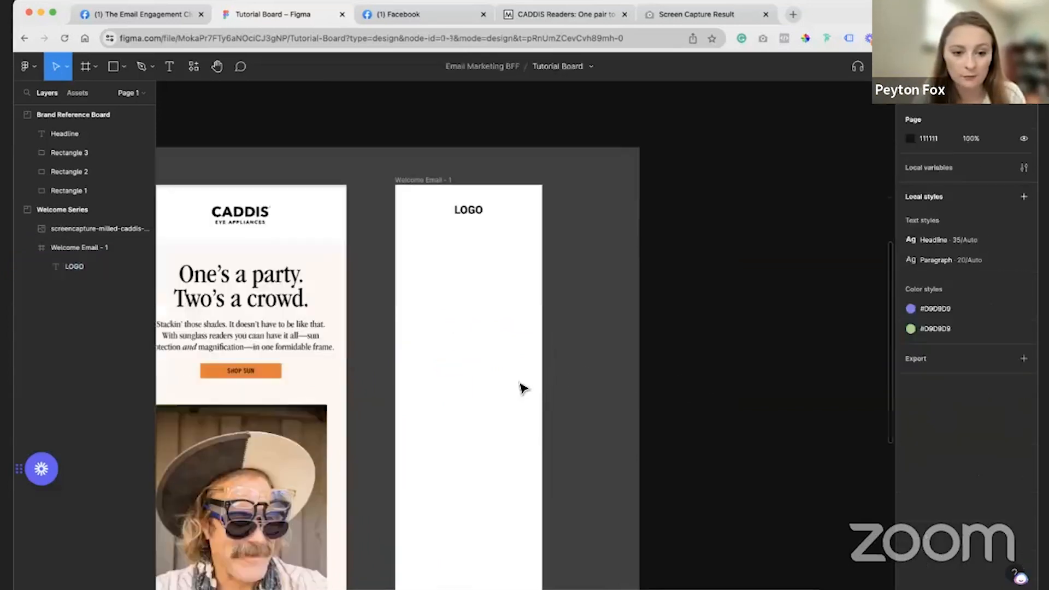
- Duplicate the LOGO text below itself, change the copy to Main Title Here, centre it, and place a second copy beneath at Y 386
{"action": "left_click", "coordinate": [473, 213]}
{"action": "left_click_drag", "start_coordinate": [477, 214], "coordinate": [475, 290], "text": "alt"}
{"action": "double_click", "coordinate": [470, 285]}
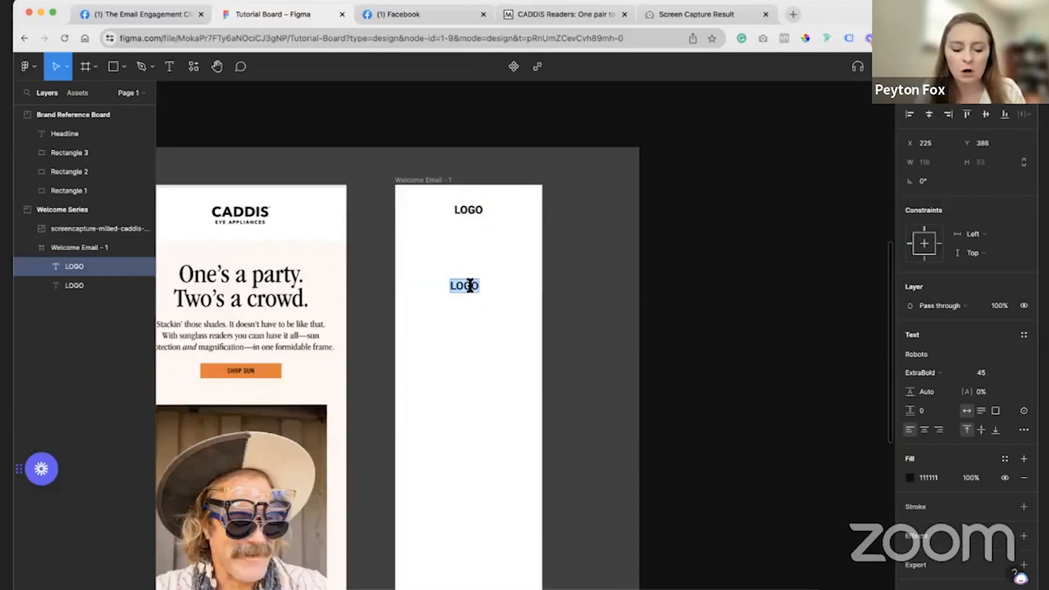
{"action": "type", "text": "M"}
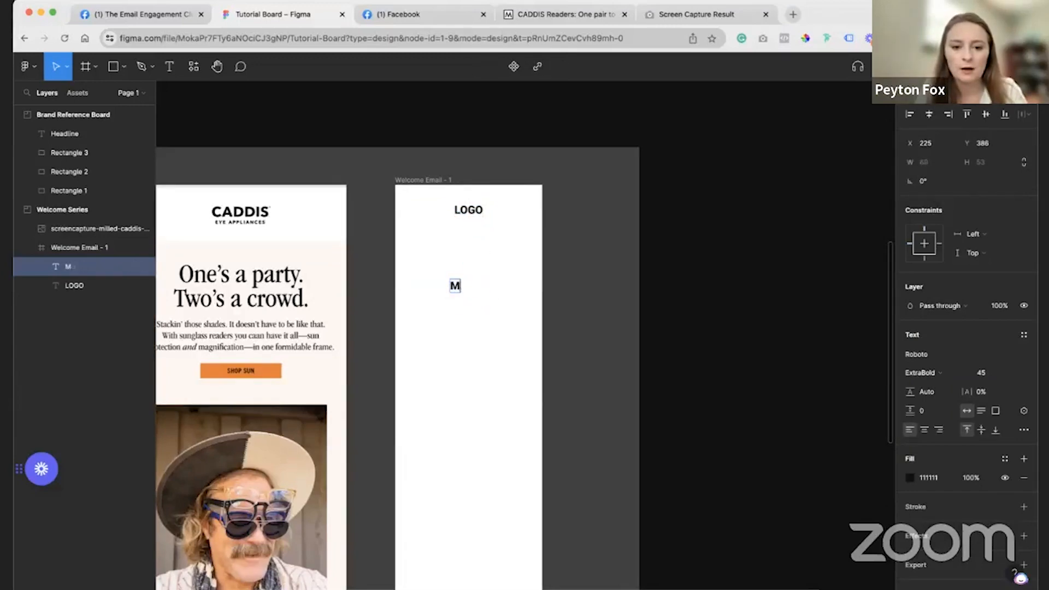
{"action": "type", "text": "eain Title Here"}
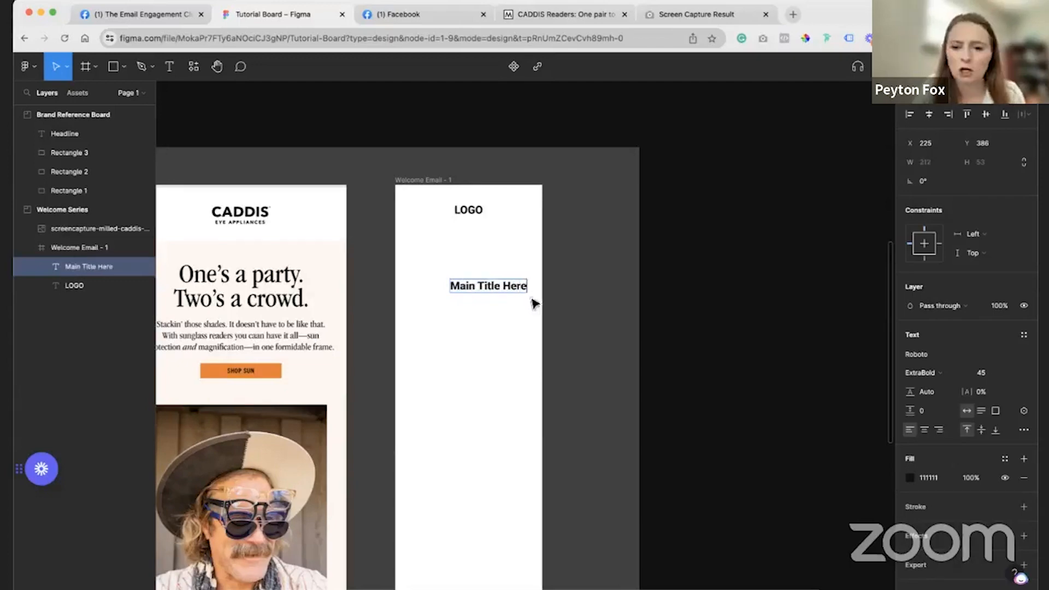
{"action": "key", "text": "Escape"}
{"action": "left_click_drag", "start_coordinate": [516, 290], "coordinate": [488, 289]}
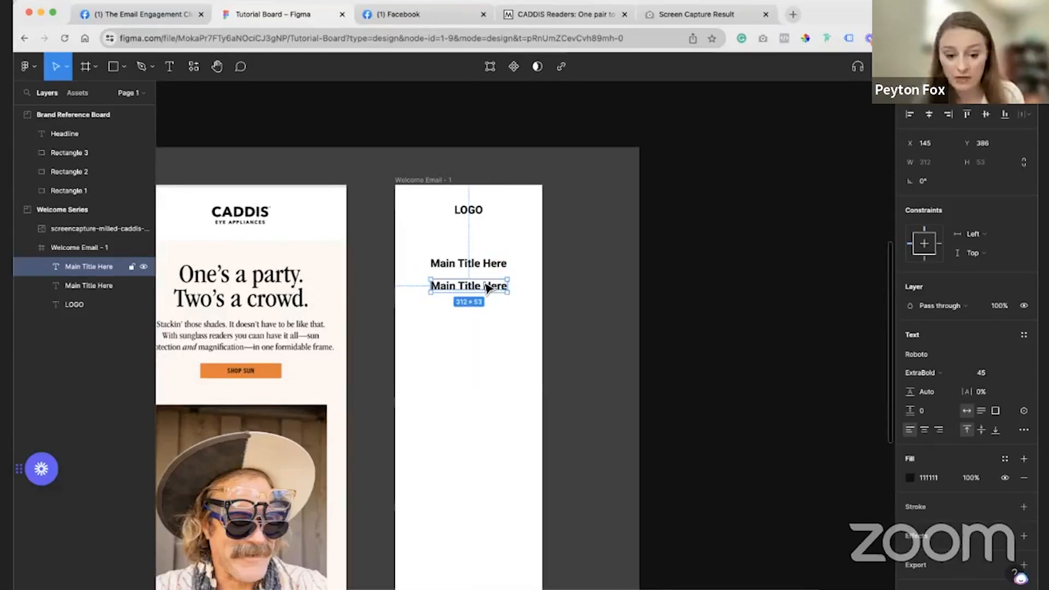
- Set the lower Main Title Here copy to Regular weight and change its text to Lorem Ipsum
{"action": "left_click", "coordinate": [923, 373]}
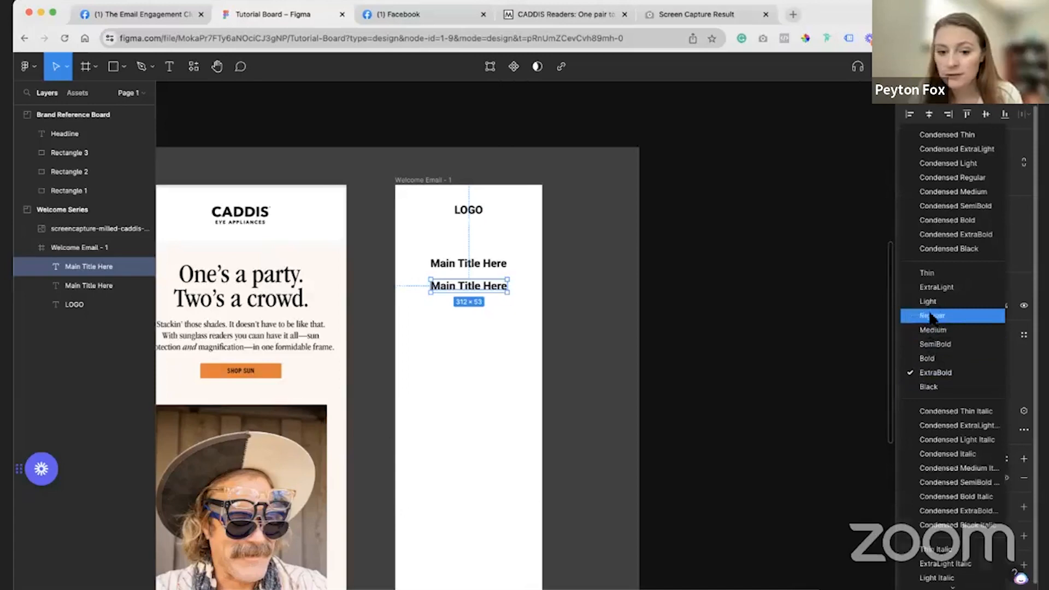
{"action": "left_click", "coordinate": [933, 317]}
{"action": "double_click", "coordinate": [496, 289]}
{"action": "type", "text": "Lorem Ipsum"}
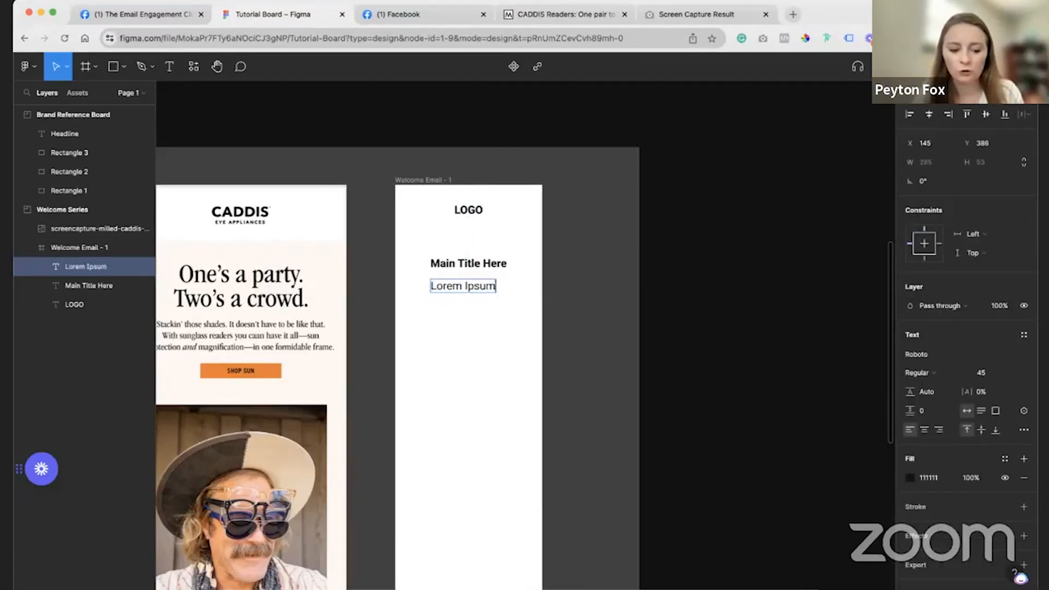
- Reduce the Lorem Ipsum text's font size and centre it beneath Main Title Here
{"action": "double_click", "coordinate": [497, 288]}
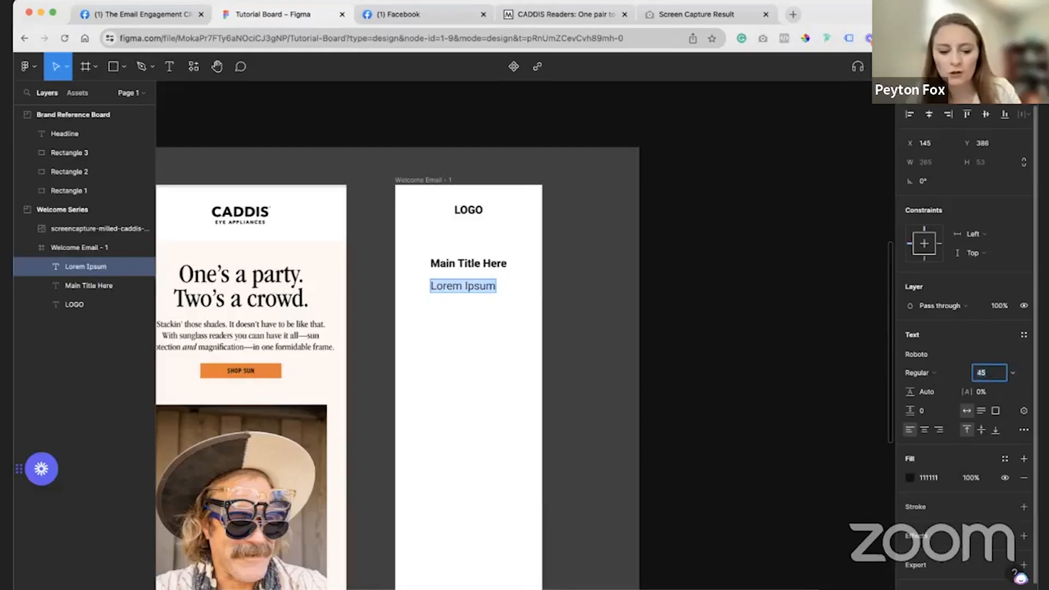
{"action": "left_click", "coordinate": [769, 389]}
{"action": "left_click_drag", "start_coordinate": [456, 285], "coordinate": [476, 284]}
{"action": "left_click", "coordinate": [768, 362]}
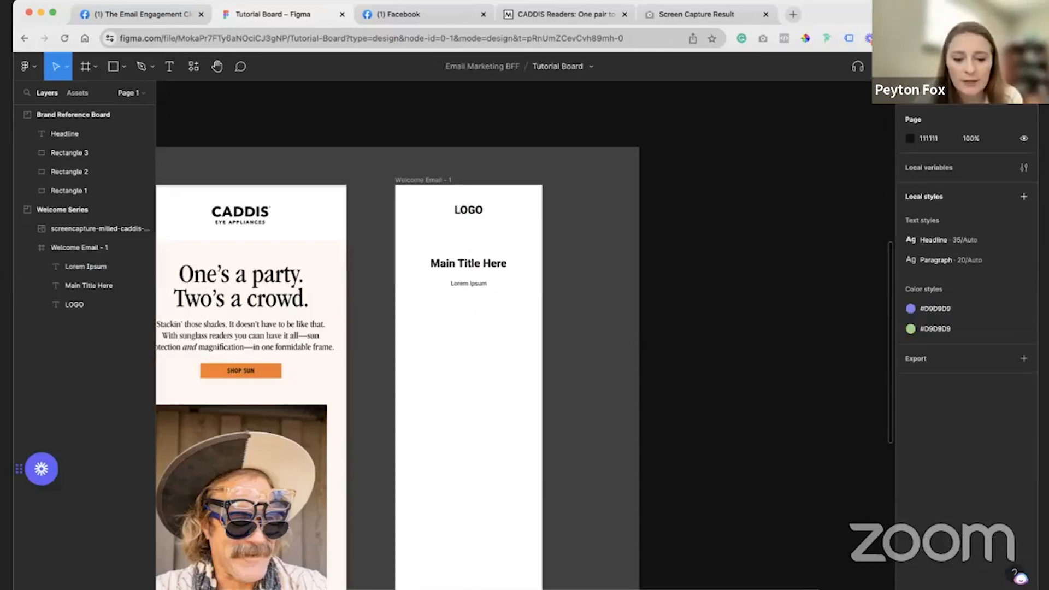
- Move the Welcome Email - 1 frame closer to the CADDIS capture at X 1200 and Main Title Here to about X 144, Y 270
{"action": "scroll", "coordinate": [233, 316], "scroll_direction": "left", "scroll_amount": 4}
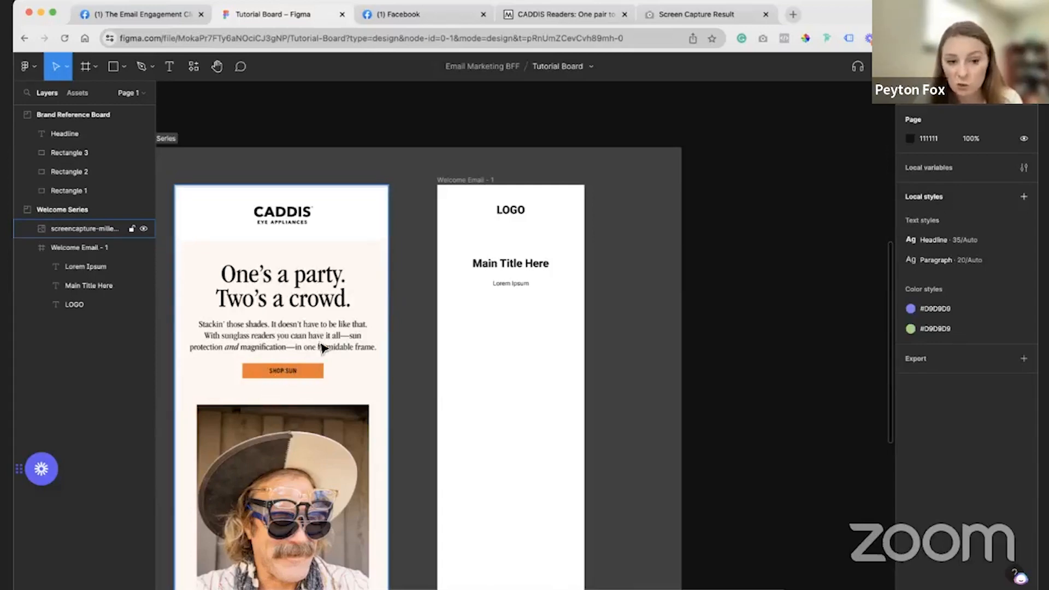
{"action": "left_click", "coordinate": [71, 211]}
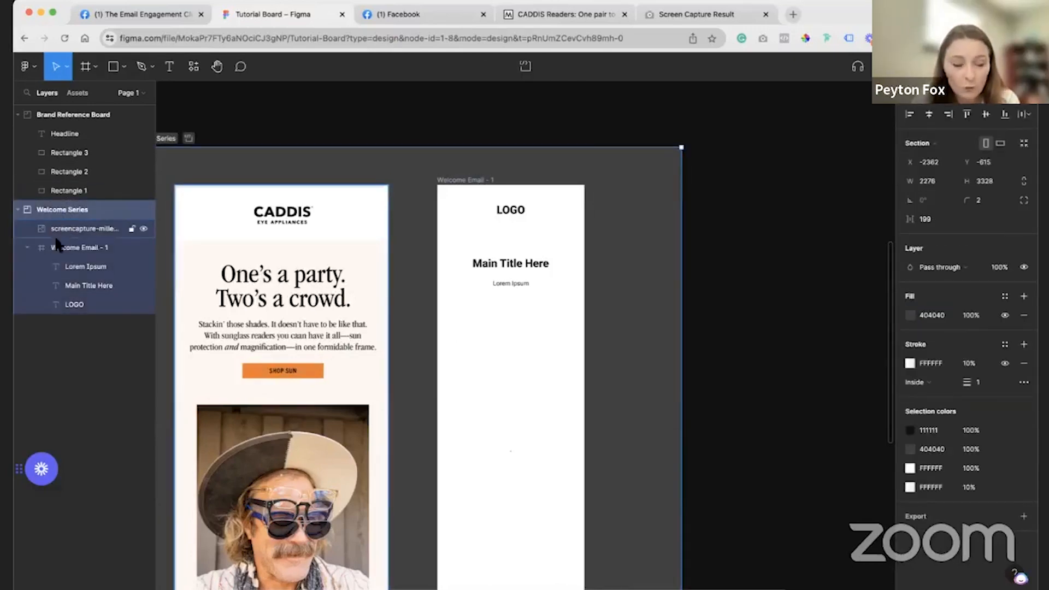
{"action": "left_click", "coordinate": [61, 248]}
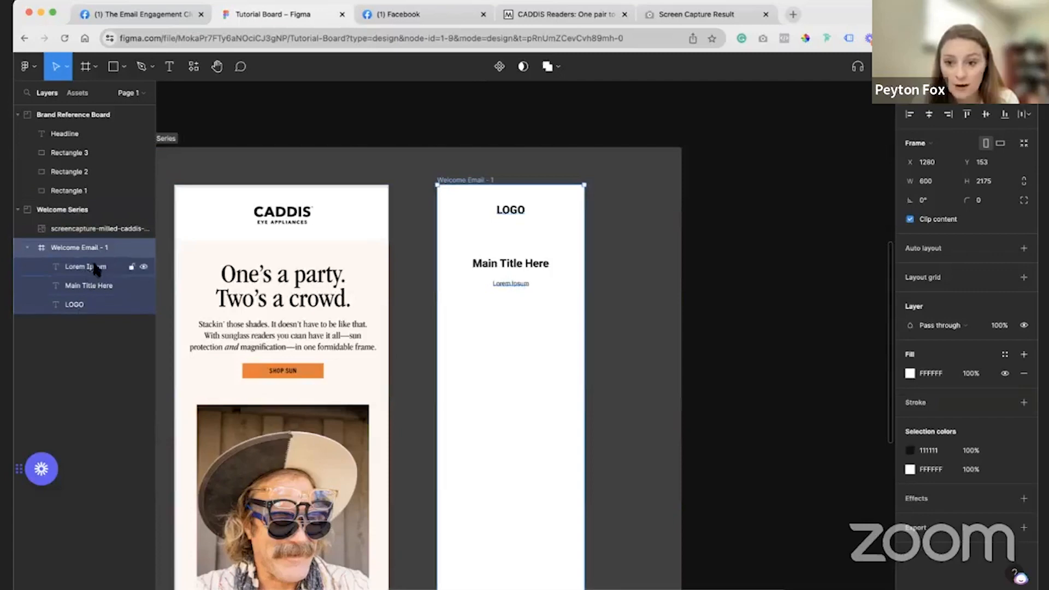
{"action": "left_click_drag", "start_coordinate": [528, 266], "coordinate": [492, 264]}
{"action": "double_click", "coordinate": [511, 270]}
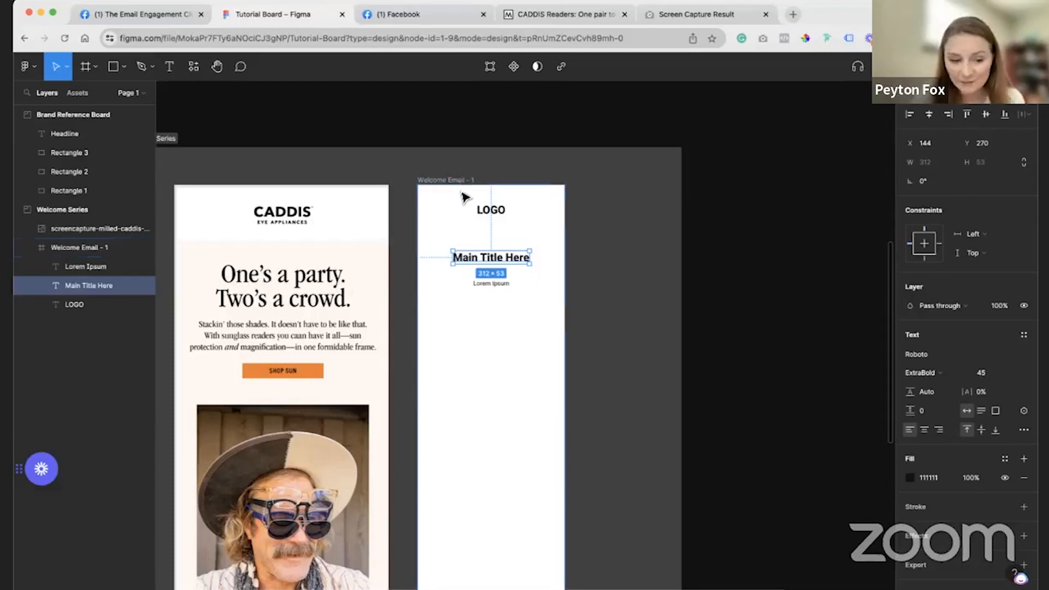
{"action": "left_click", "coordinate": [80, 251]}
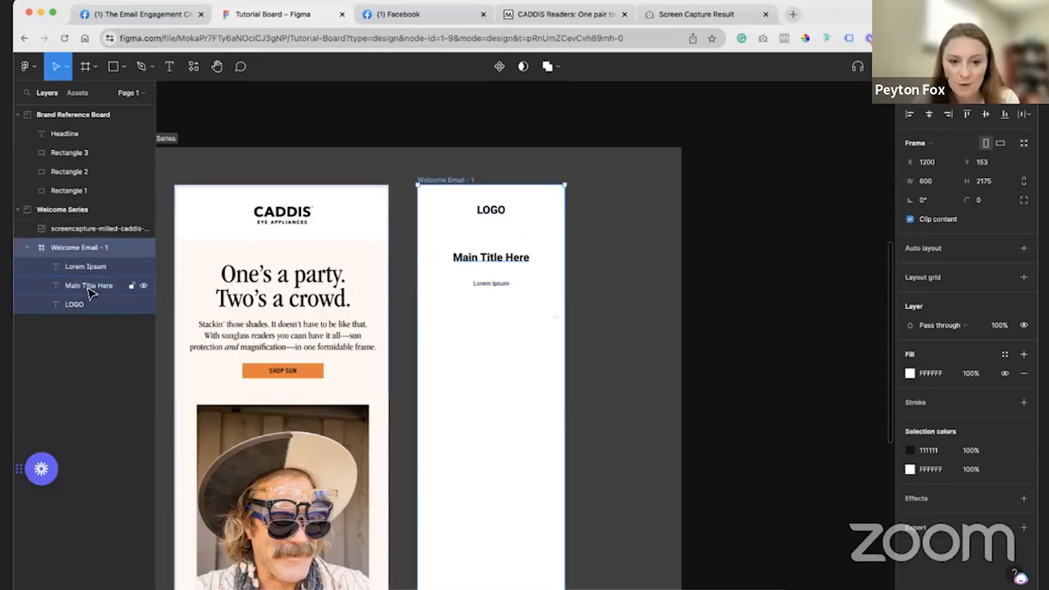
{"action": "left_click", "coordinate": [644, 321]}
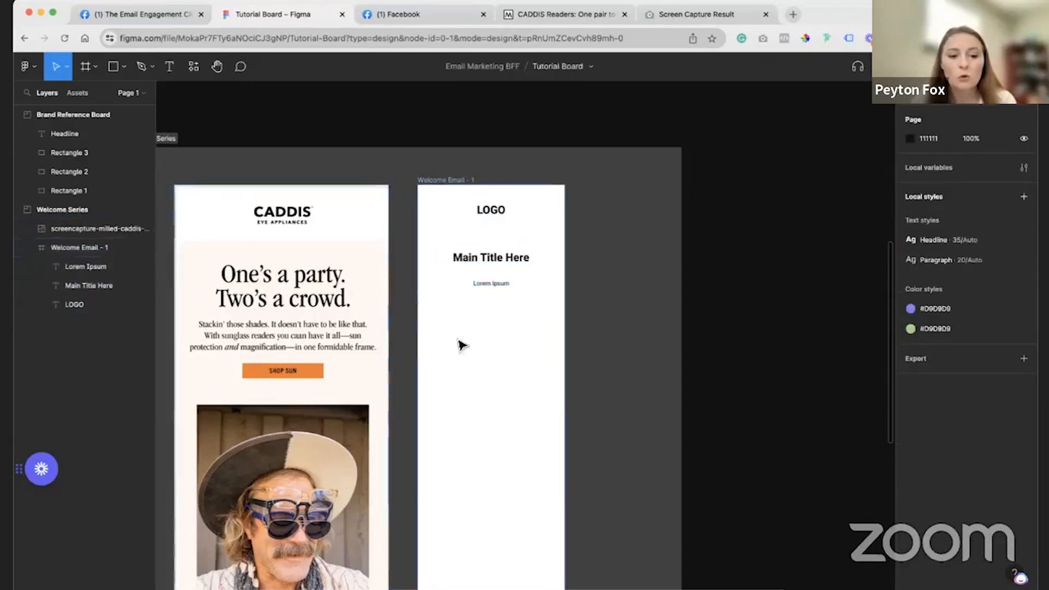
- Move the Lorem Ipsum text slightly up, closer to Main Title Here
{"action": "scroll", "coordinate": [494, 287], "scroll_direction": "up", "scroll_amount": 3}
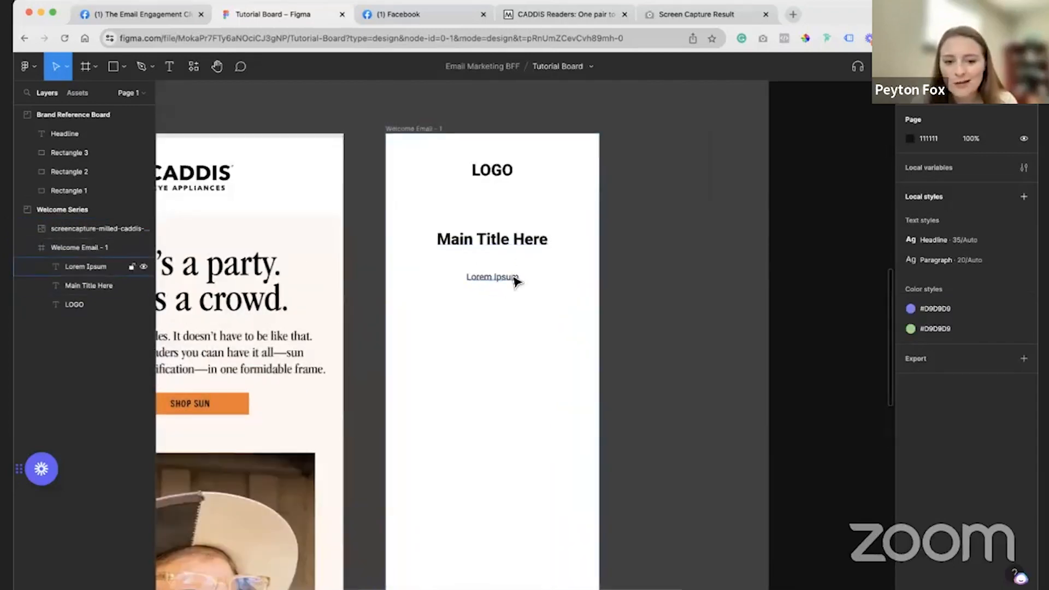
{"action": "left_click_drag", "start_coordinate": [506, 282], "coordinate": [506, 275]}
{"action": "left_click", "coordinate": [679, 321]}
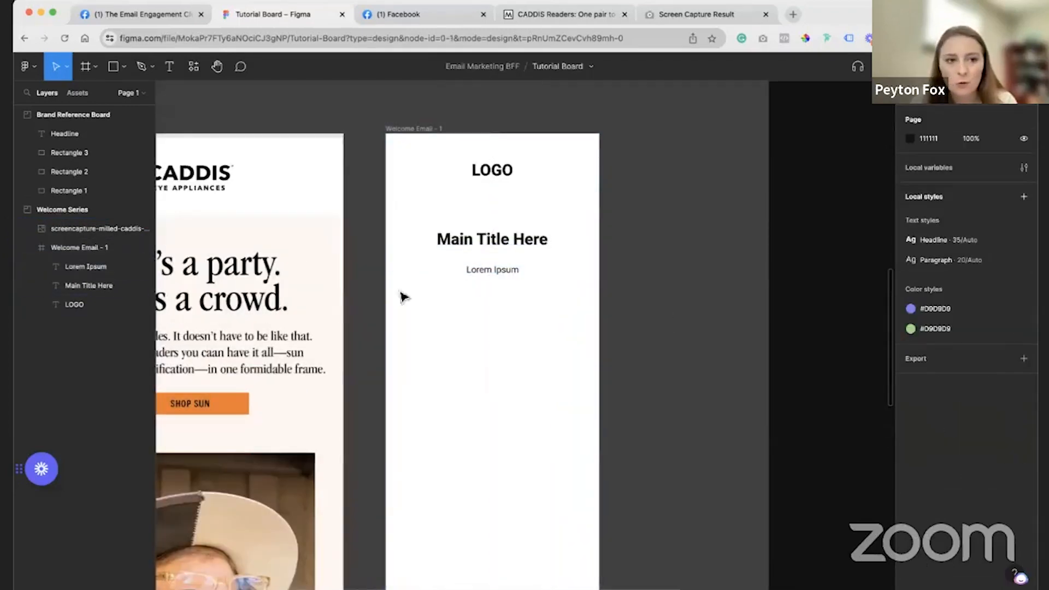
- Draw a rectangle about 290 by 58 centred below Lorem Ipsum and fill it with the light blue document colour BDCCFF
{"action": "left_click", "coordinate": [115, 66]}
{"action": "left_click", "coordinate": [124, 68]}
{"action": "left_click", "coordinate": [123, 97]}
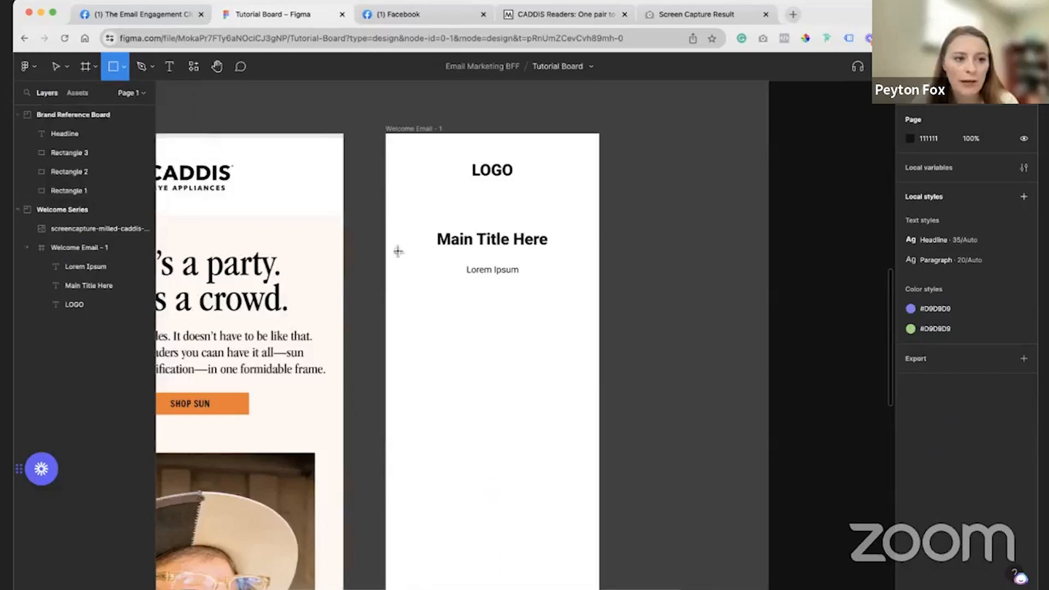
{"action": "left_click_drag", "start_coordinate": [441, 312], "coordinate": [543, 331]}
{"action": "left_click", "coordinate": [910, 354]}
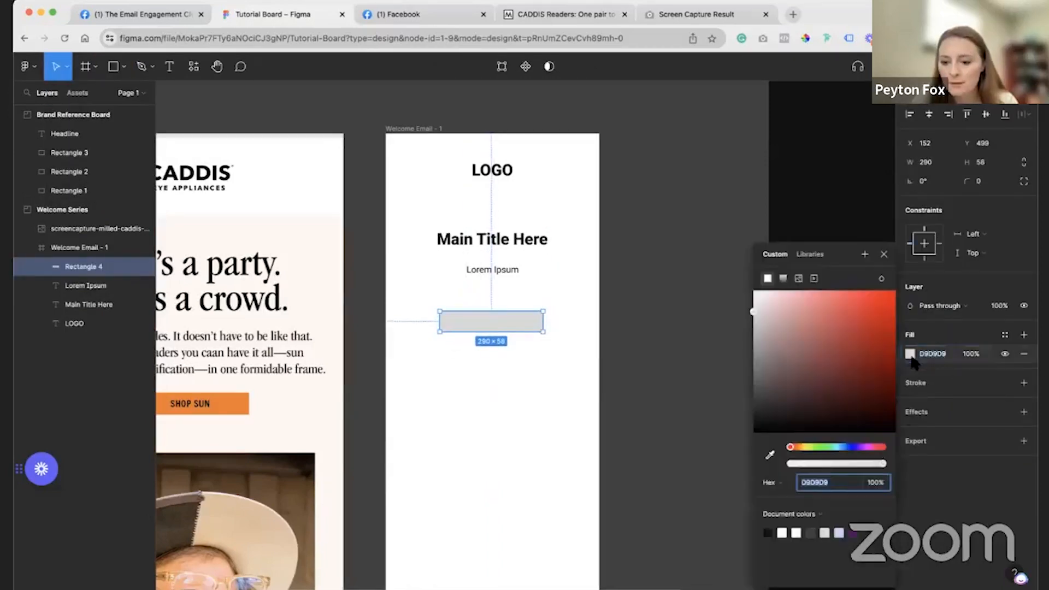
{"action": "left_click", "coordinate": [852, 533]}
{"action": "left_click", "coordinate": [838, 533]}
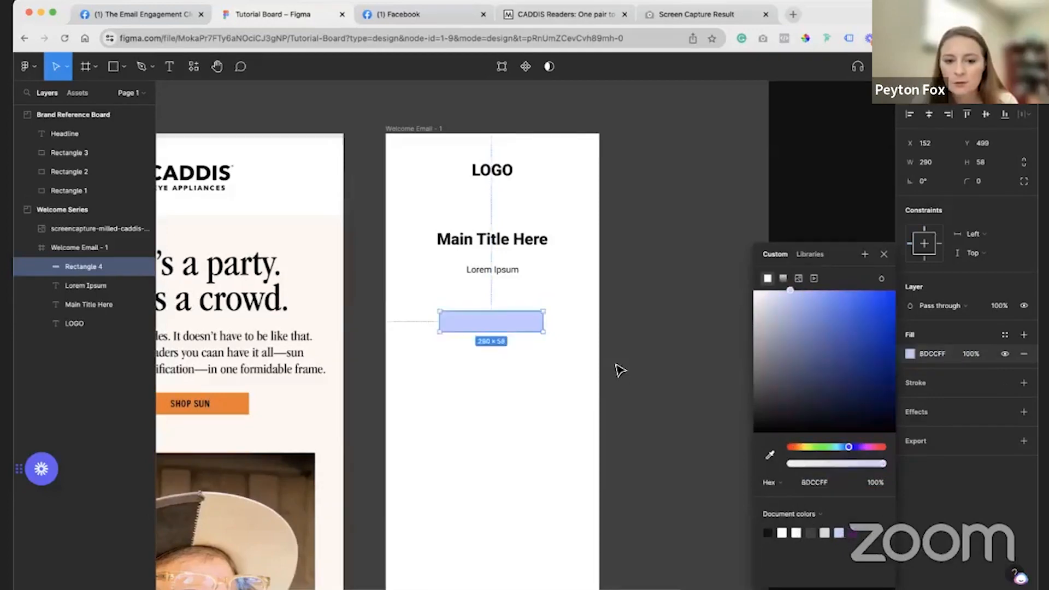
{"action": "left_click", "coordinate": [617, 367]}
- Slightly round the corners of the light blue button rectangle
{"action": "scroll", "coordinate": [480, 304], "scroll_direction": "up", "scroll_amount": 10}
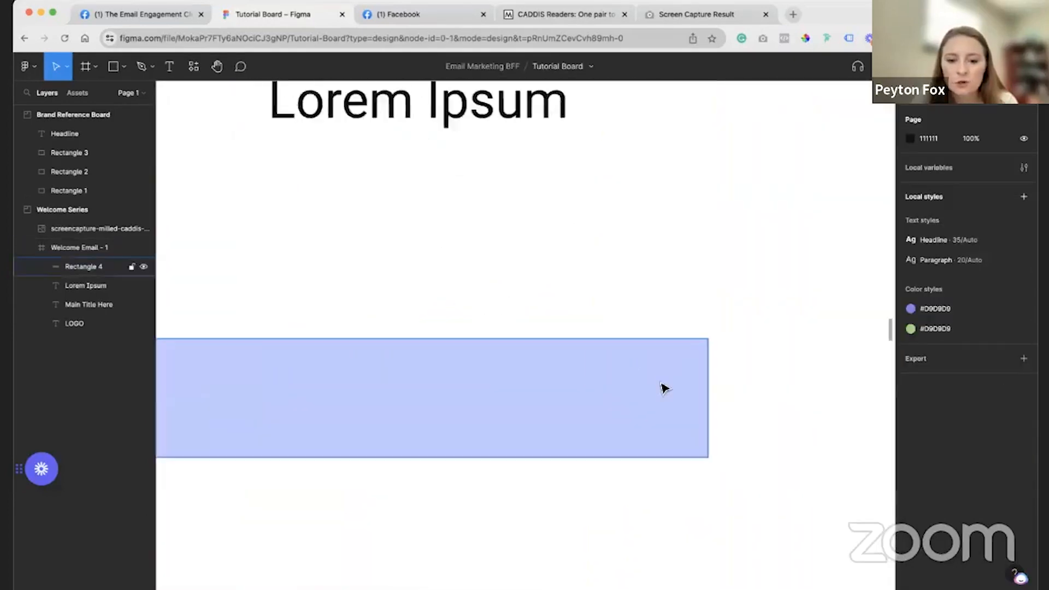
{"action": "left_click", "coordinate": [664, 387]}
{"action": "left_click_drag", "start_coordinate": [699, 353], "coordinate": [484, 431]}
{"action": "left_click_drag", "start_coordinate": [651, 399], "coordinate": [720, 374]}
{"action": "left_click", "coordinate": [720, 374]}
{"action": "scroll", "coordinate": [345, 366], "scroll_direction": "down", "scroll_amount": 5}
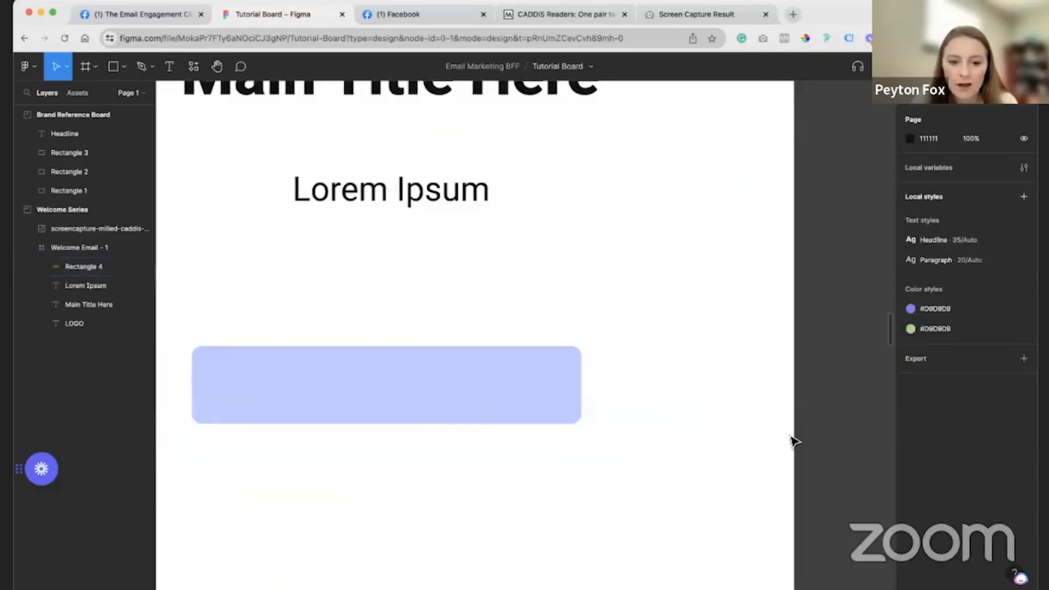
- Add the text CALL TO ACTION and centre it on the light blue button rectangle
{"action": "left_click", "coordinate": [169, 66]}
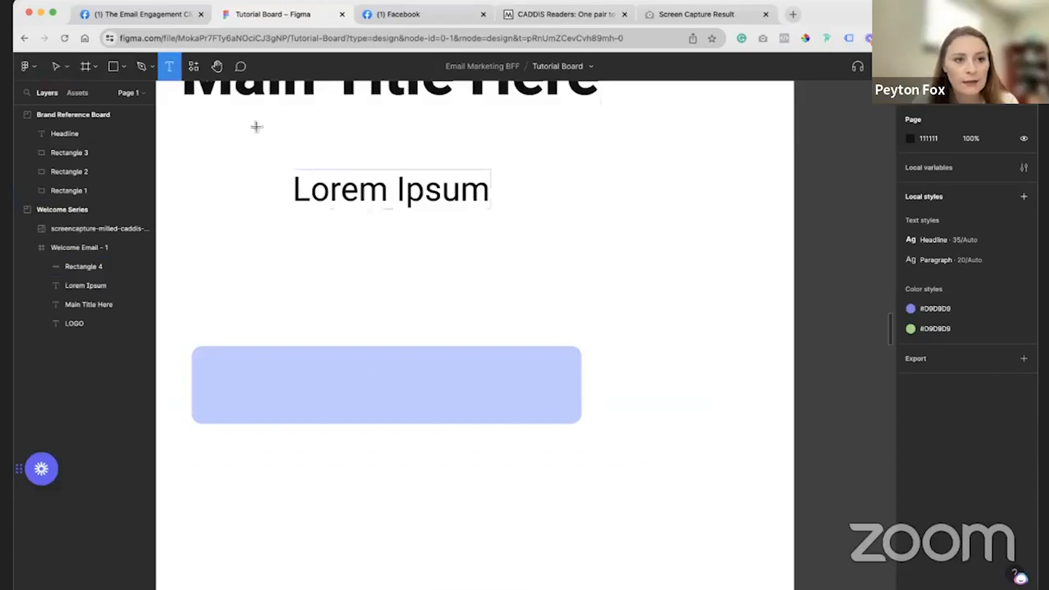
{"action": "left_click", "coordinate": [322, 391]}
{"action": "type", "text": "CA"}
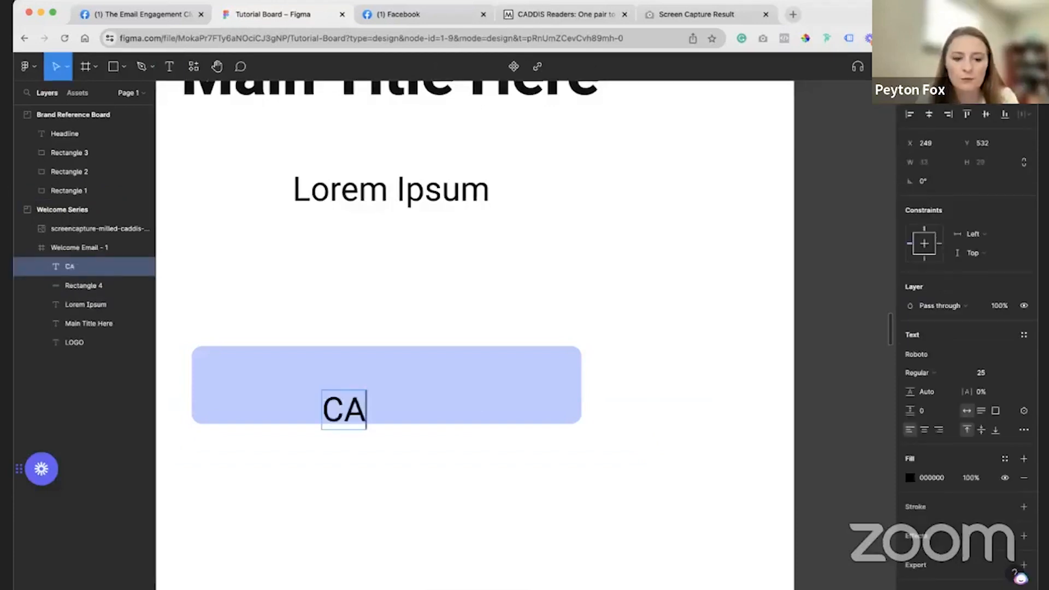
{"action": "type", "text": "LL TO ACTION"}
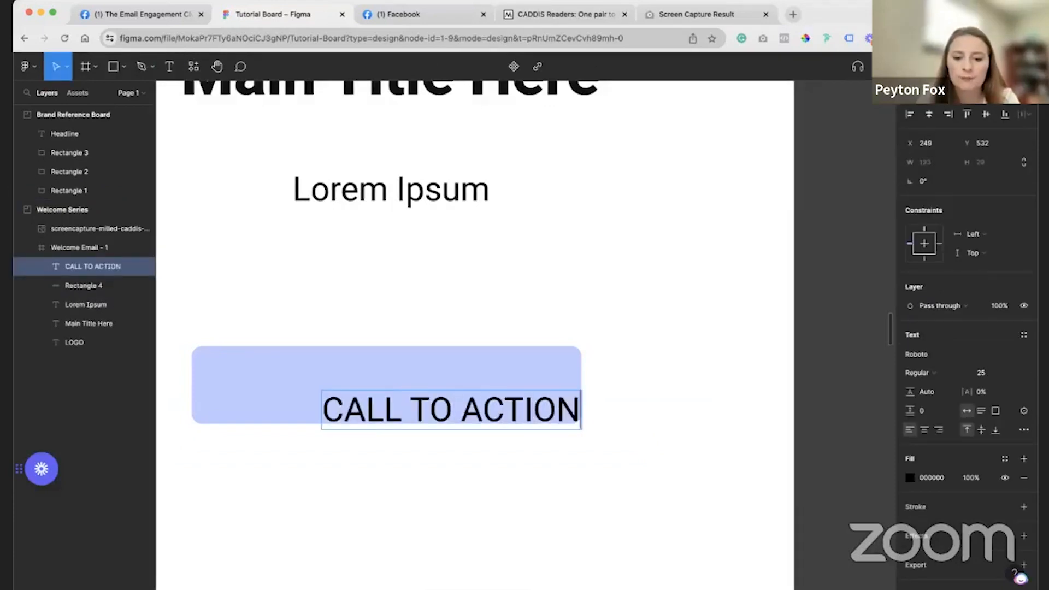
{"action": "key", "text": "Escape"}
{"action": "left_click_drag", "start_coordinate": [536, 412], "coordinate": [473, 382]}
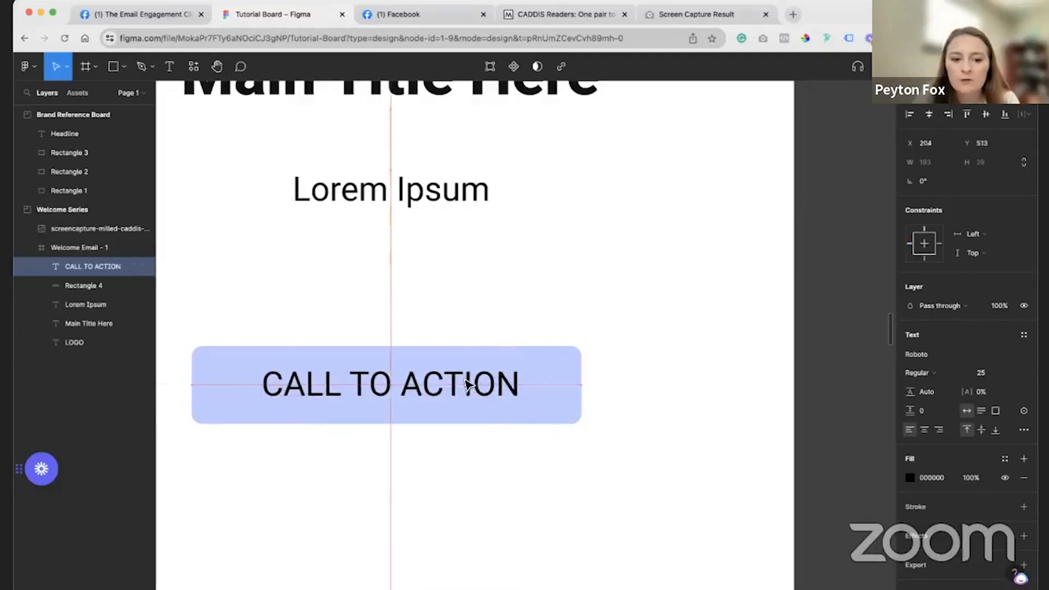
- Set the CALL TO ACTION text to SemiBold and centre it again on the light blue button
{"action": "left_click", "coordinate": [958, 377]}
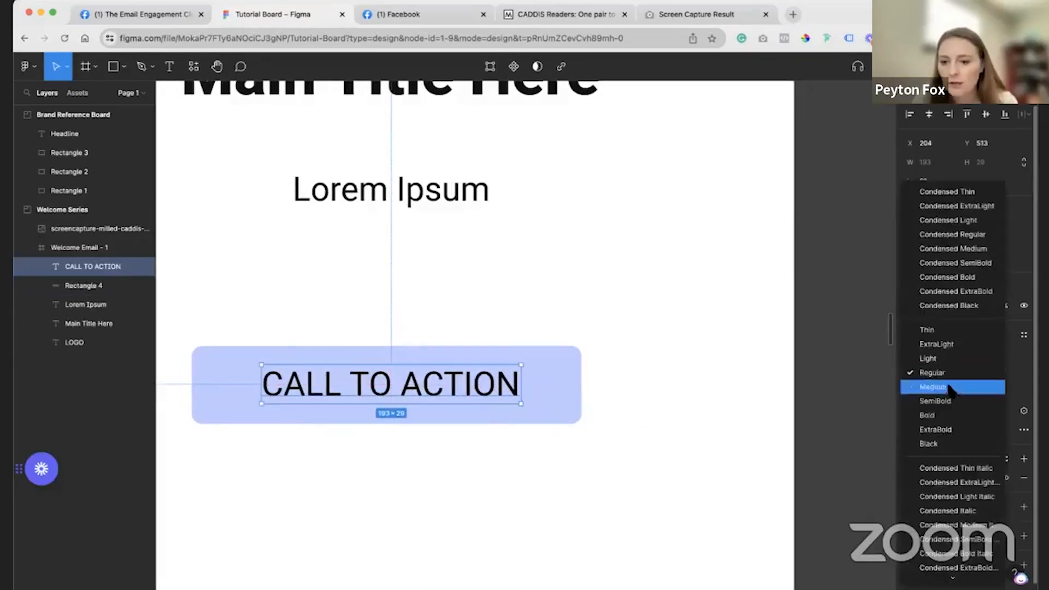
{"action": "left_click", "coordinate": [940, 400]}
{"action": "left_click", "coordinate": [564, 431]}
{"action": "left_click_drag", "start_coordinate": [513, 388], "coordinate": [512, 393]}
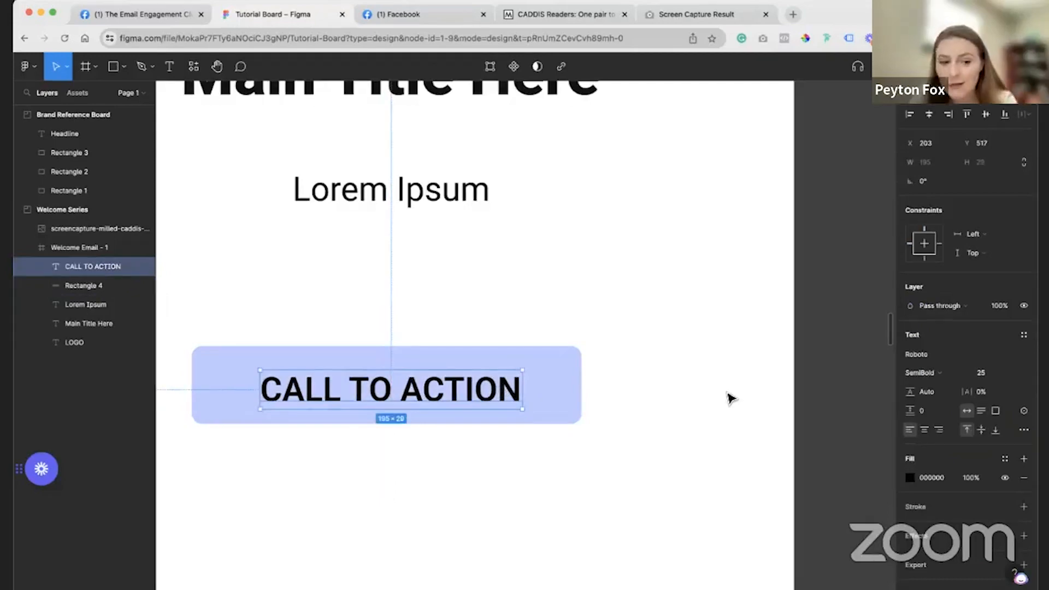
{"action": "scroll", "coordinate": [514, 229], "scroll_direction": "up", "scroll_amount": 3}
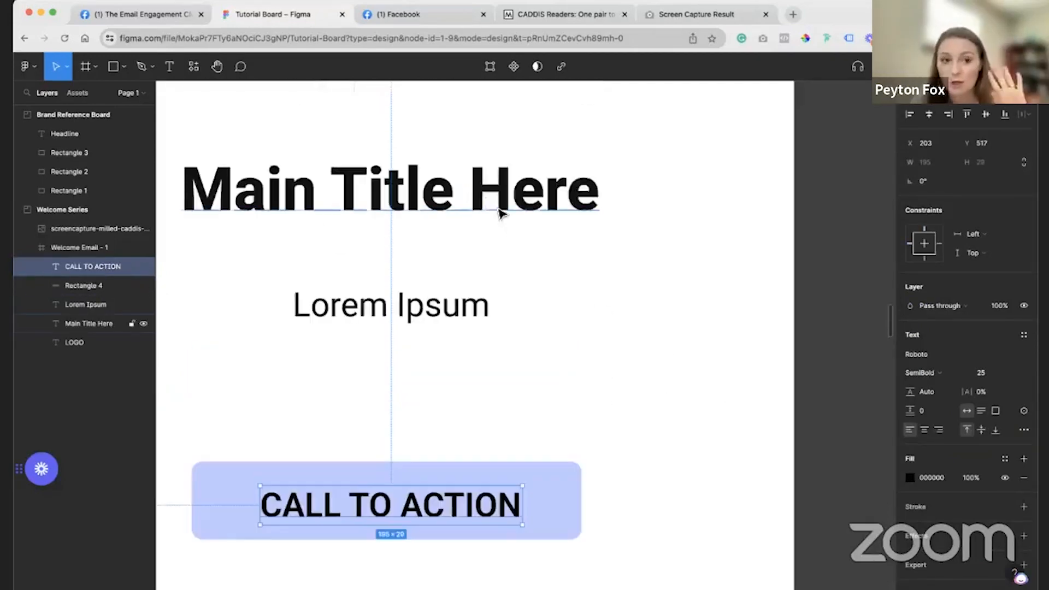
{"action": "scroll", "coordinate": [624, 360], "scroll_direction": "down", "scroll_amount": 4}
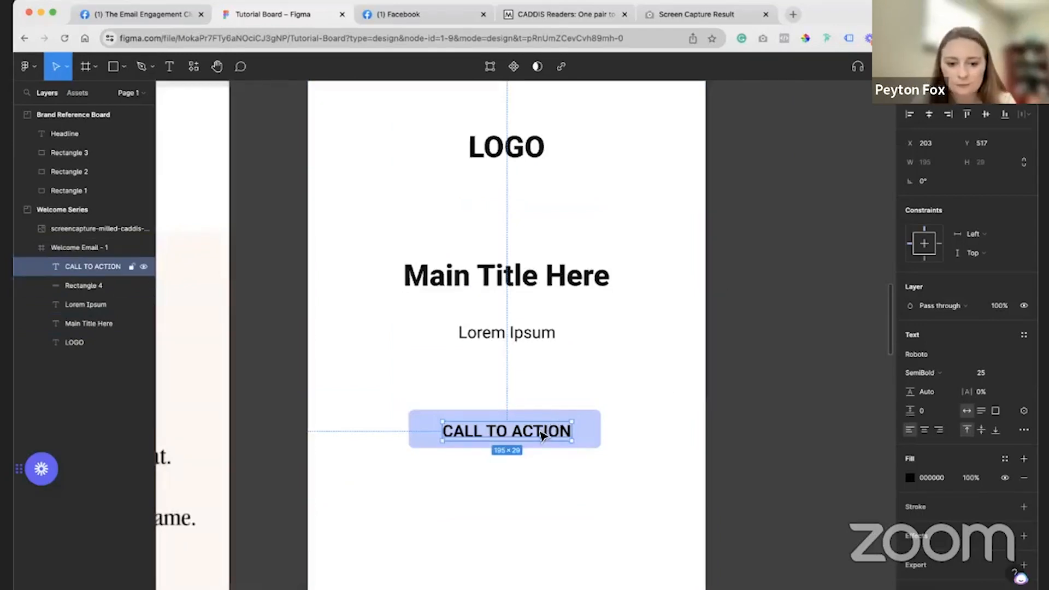
{"action": "left_click", "coordinate": [590, 366]}
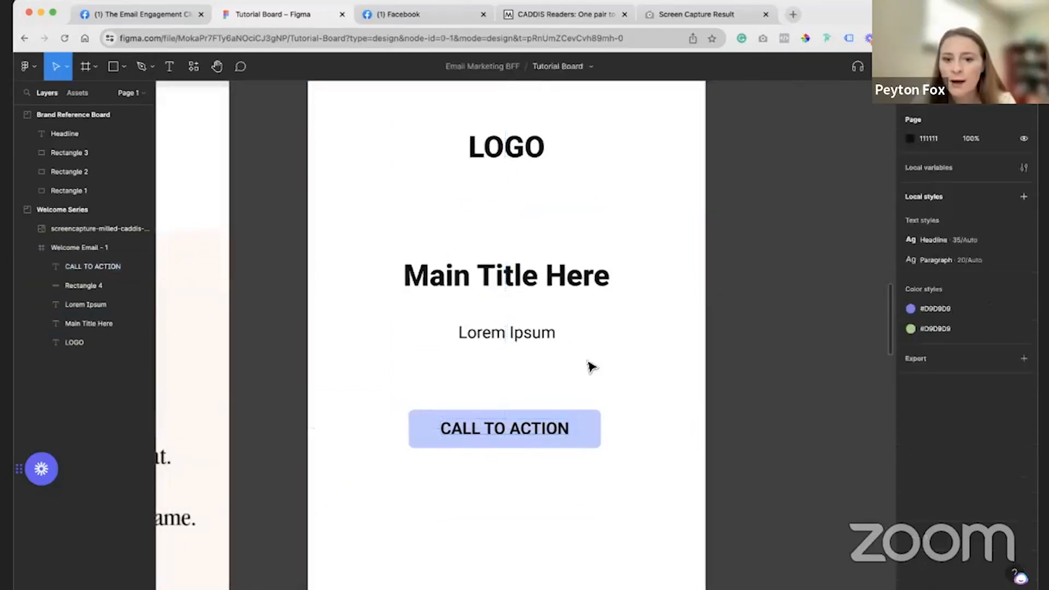
- Draw a grey image placeholder rectangle about 526 by 675, centred below the call-to-action button
{"action": "scroll", "coordinate": [587, 362], "scroll_direction": "down", "scroll_amount": 2}
{"action": "scroll", "coordinate": [587, 362], "scroll_direction": "down", "scroll_amount": 5}
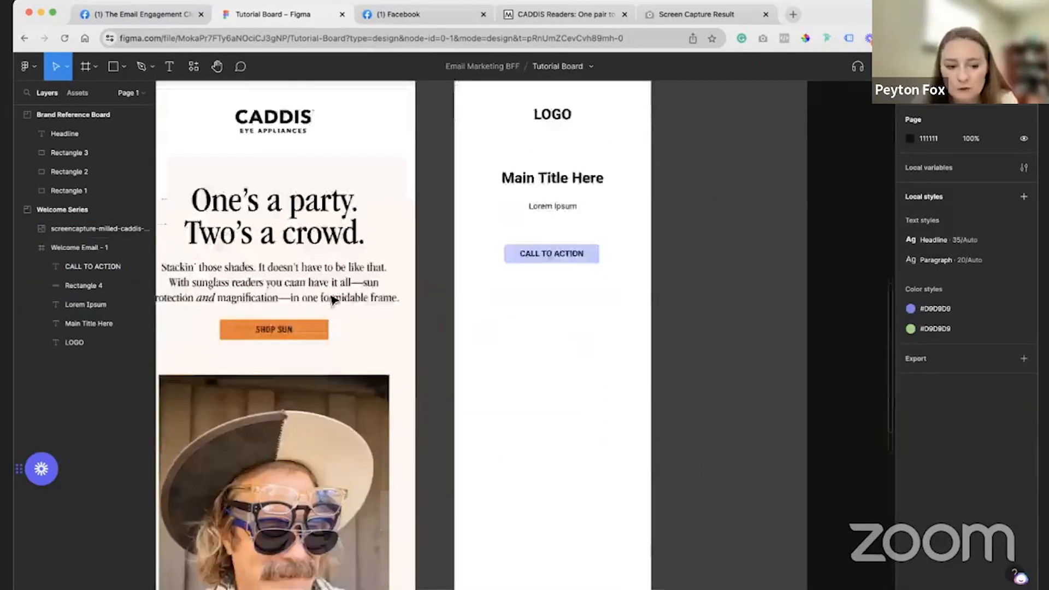
{"action": "scroll", "coordinate": [335, 297], "scroll_direction": "down", "scroll_amount": 3}
{"action": "scroll", "coordinate": [525, 330], "scroll_direction": "up", "scroll_amount": 4}
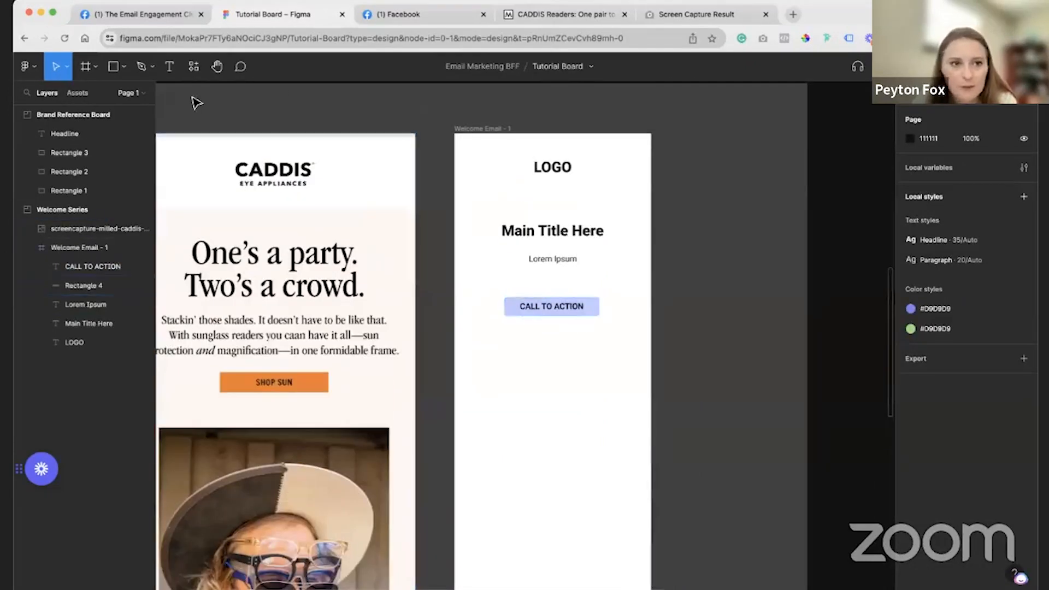
{"action": "left_click", "coordinate": [114, 66]}
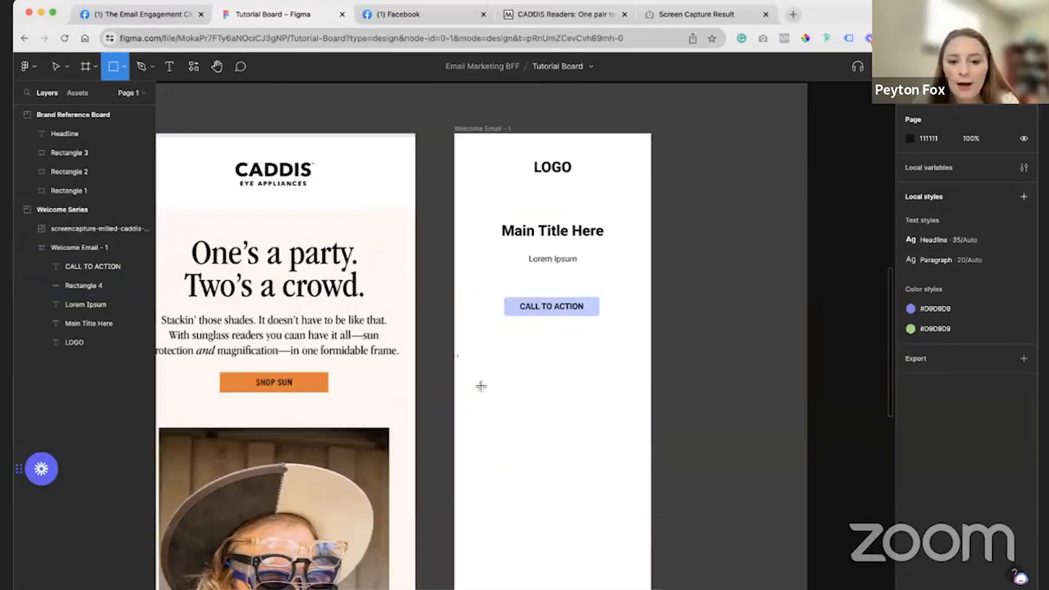
{"action": "mouse_move", "coordinate": [466, 349]}
{"action": "left_mouse_down"}
{"action": "mouse_move", "coordinate": [592, 471]}
{"action": "mouse_move", "coordinate": [648, 508]}
{"action": "mouse_move", "coordinate": [640, 522]}
{"action": "left_mouse_up"}
{"action": "scroll", "coordinate": [612, 481], "scroll_direction": "down", "scroll_amount": 1}
{"action": "left_click_drag", "start_coordinate": [599, 435], "coordinate": [596, 429]}
{"action": "left_click", "coordinate": [724, 429]}
{"action": "left_click", "coordinate": [633, 404]}
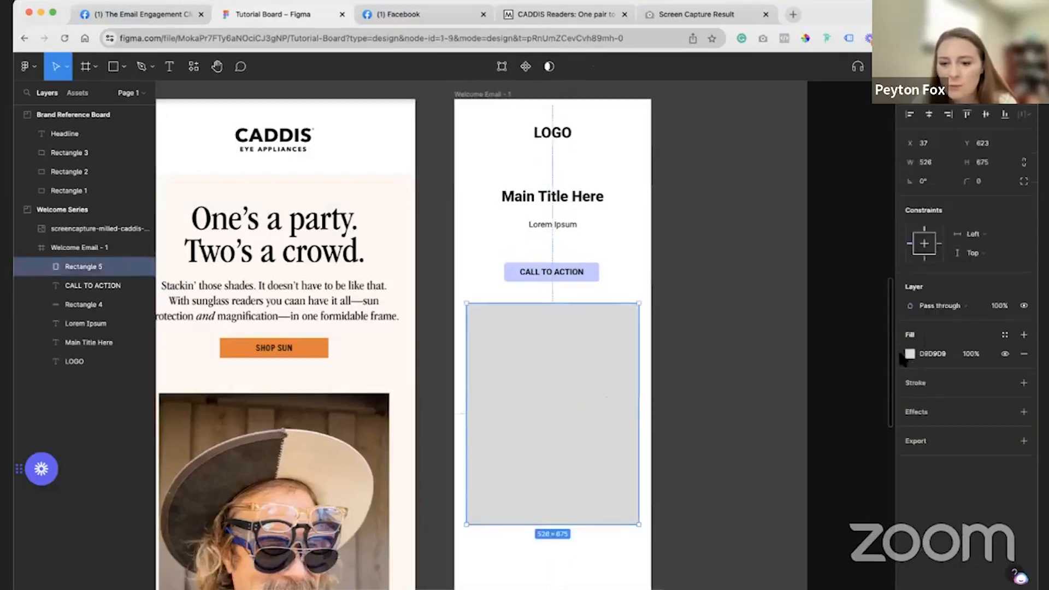
{"action": "left_click", "coordinate": [729, 418]}
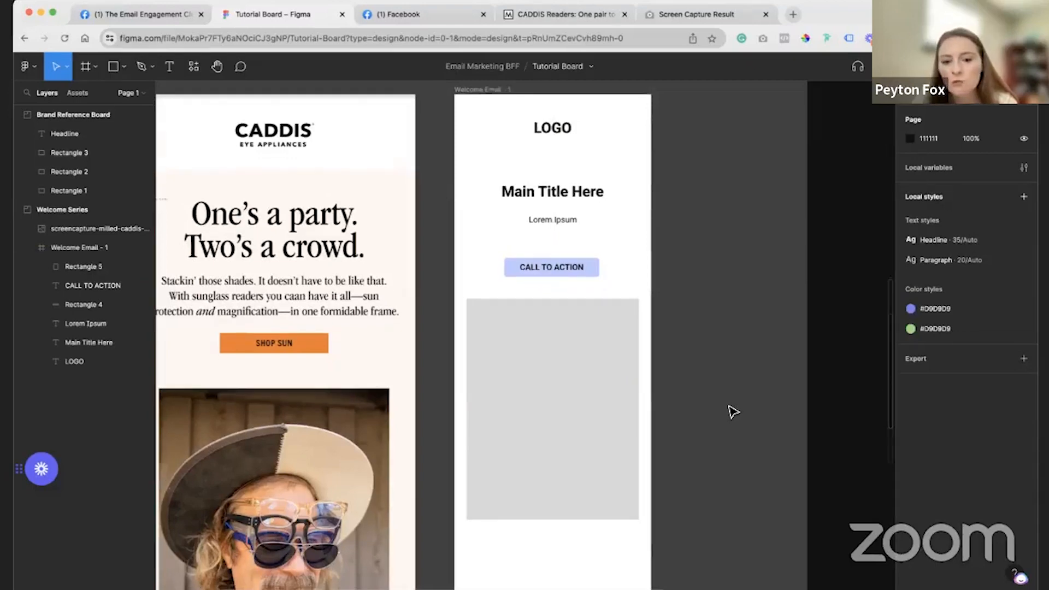
- Draw a rectangle about 600 by 1844 across the full width of the email frame, starting just below LOGO
{"action": "scroll", "coordinate": [401, 335], "scroll_direction": "down", "scroll_amount": 6}
{"action": "scroll", "coordinate": [485, 375], "scroll_direction": "up", "scroll_amount": 6}
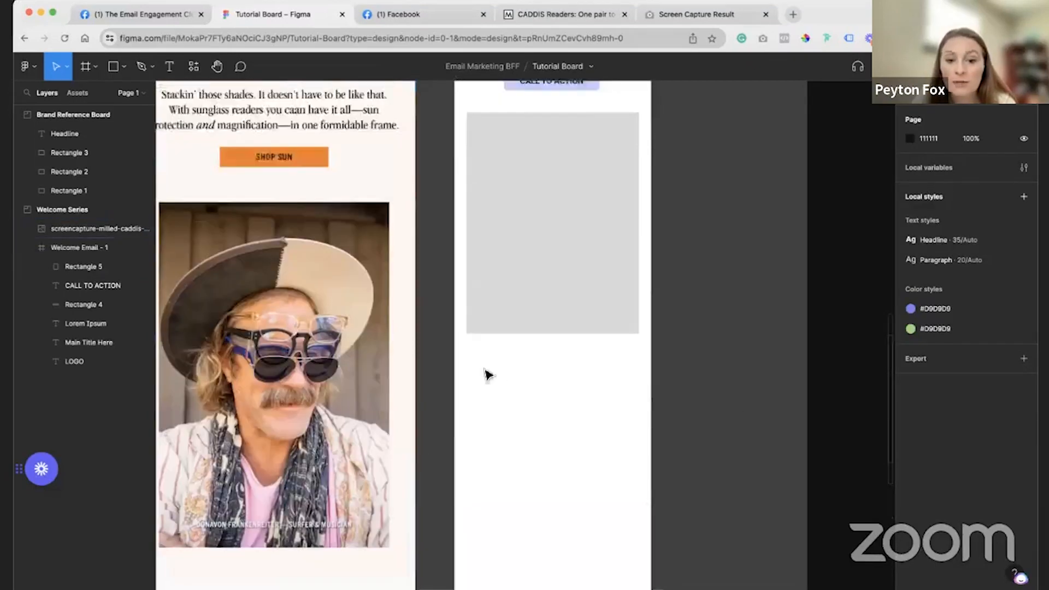
{"action": "left_click", "coordinate": [116, 76]}
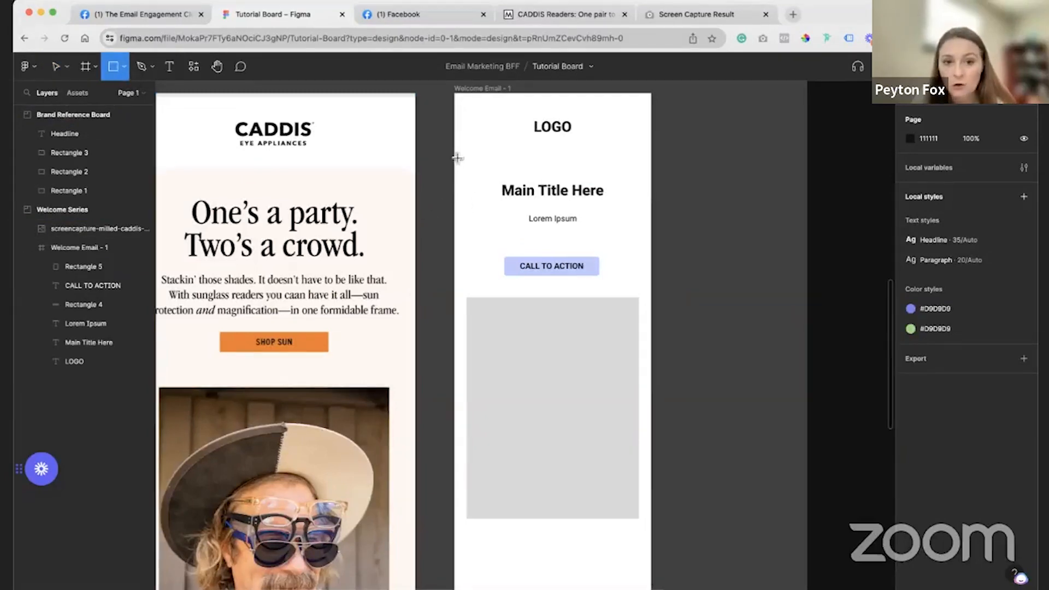
{"action": "left_click_drag", "start_coordinate": [457, 155], "coordinate": [652, 539]}
{"action": "scroll", "coordinate": [623, 491], "scroll_direction": "down", "scroll_amount": 5}
{"action": "scroll", "coordinate": [637, 520], "scroll_direction": "down", "scroll_amount": 1}
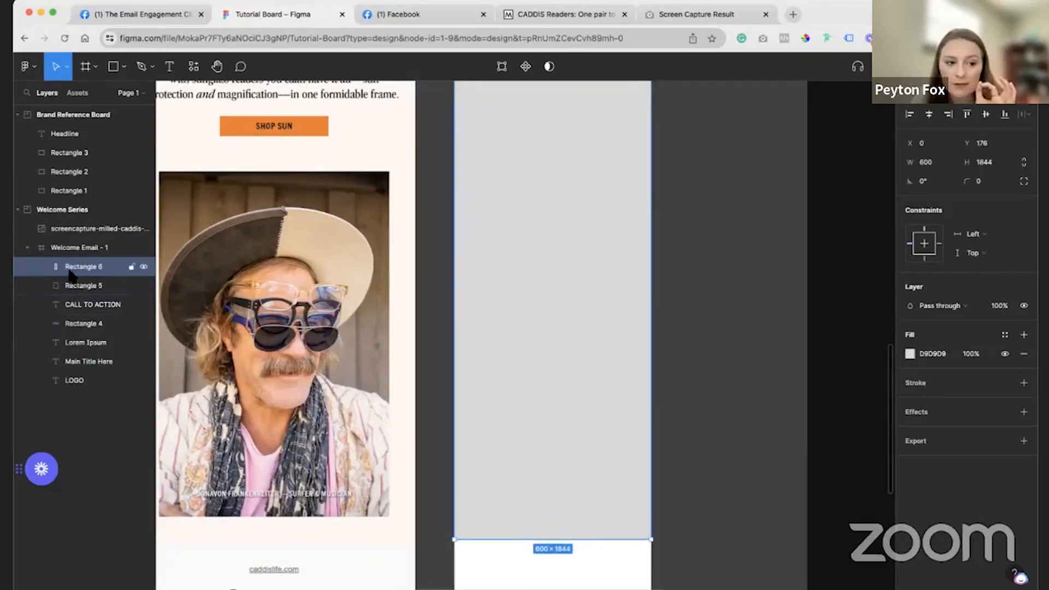
- Move the large full-width rectangle behind all other Welcome Email - 1 layers and fill it with the light blue document colour BDCCFF
{"action": "left_click_drag", "start_coordinate": [73, 273], "coordinate": [73, 390]}
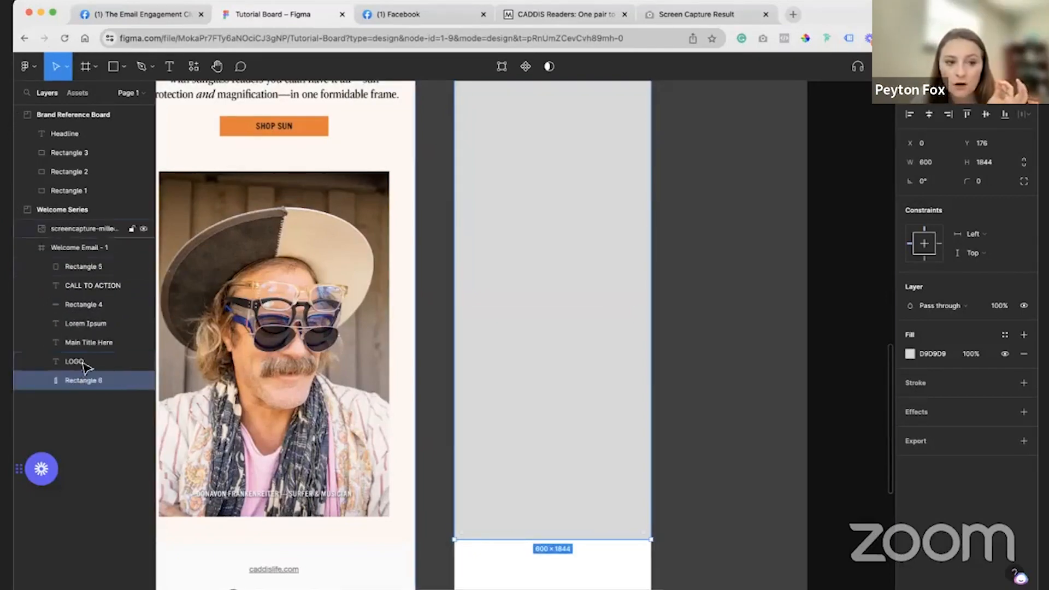
{"action": "scroll", "coordinate": [602, 290], "scroll_direction": "up", "scroll_amount": 5}
{"action": "scroll", "coordinate": [546, 469], "scroll_direction": "down", "scroll_amount": 4}
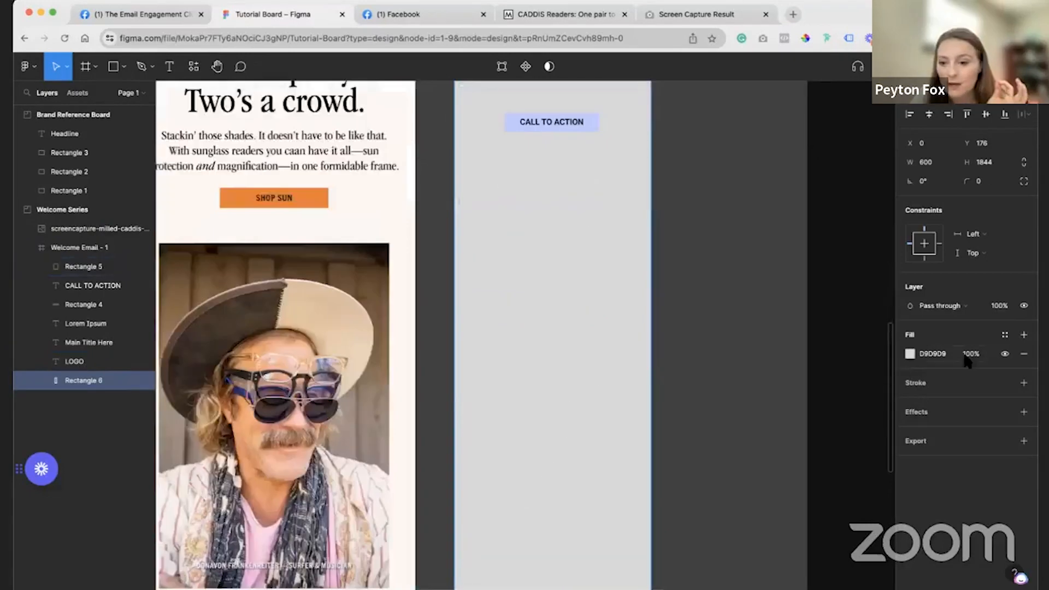
{"action": "left_click", "coordinate": [910, 354]}
{"action": "left_click", "coordinate": [825, 533]}
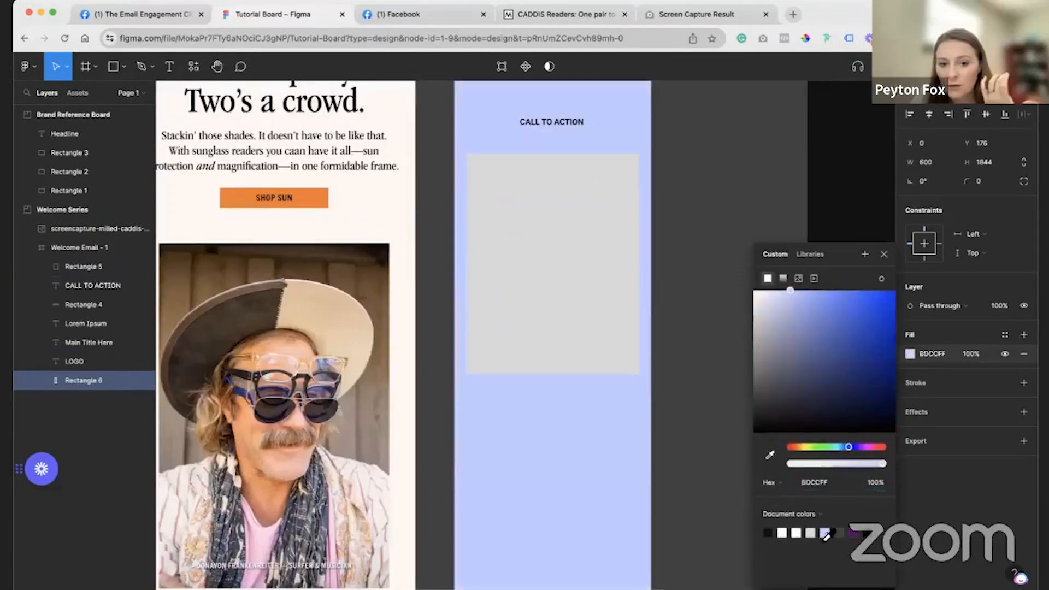
{"action": "left_click", "coordinate": [677, 317]}
{"action": "scroll", "coordinate": [620, 243], "scroll_direction": "up", "scroll_amount": 3}
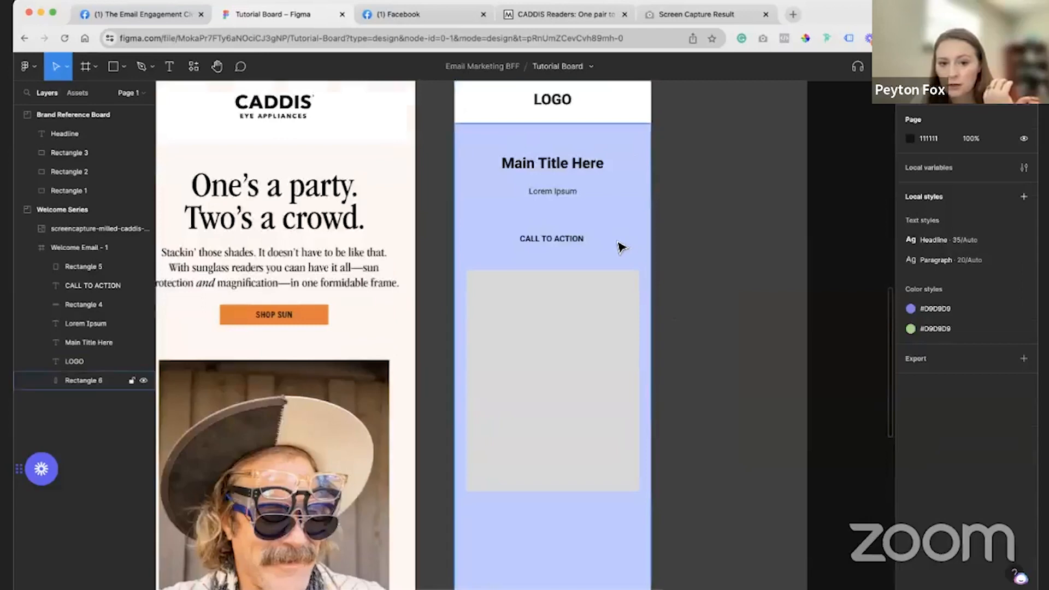
- Fill the button rectangle with the dark purple document colour 4F1259 and make the CALL TO ACTION text white FFFFFF
{"action": "left_click", "coordinate": [596, 242]}
{"action": "left_click", "coordinate": [910, 353]}
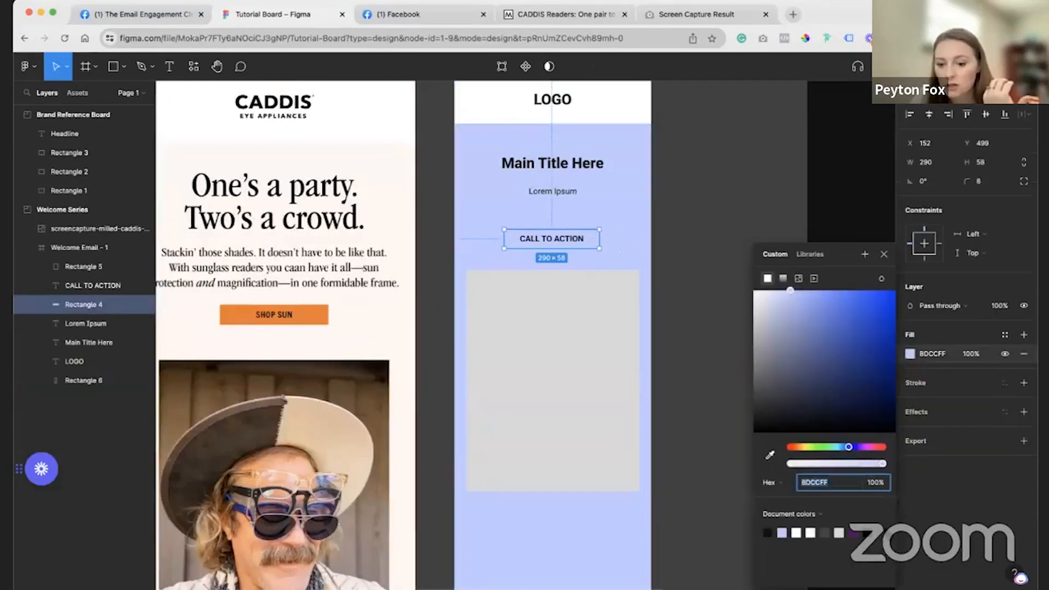
{"action": "left_click", "coordinate": [857, 534]}
{"action": "left_click", "coordinate": [608, 244]}
{"action": "left_click", "coordinate": [573, 244]}
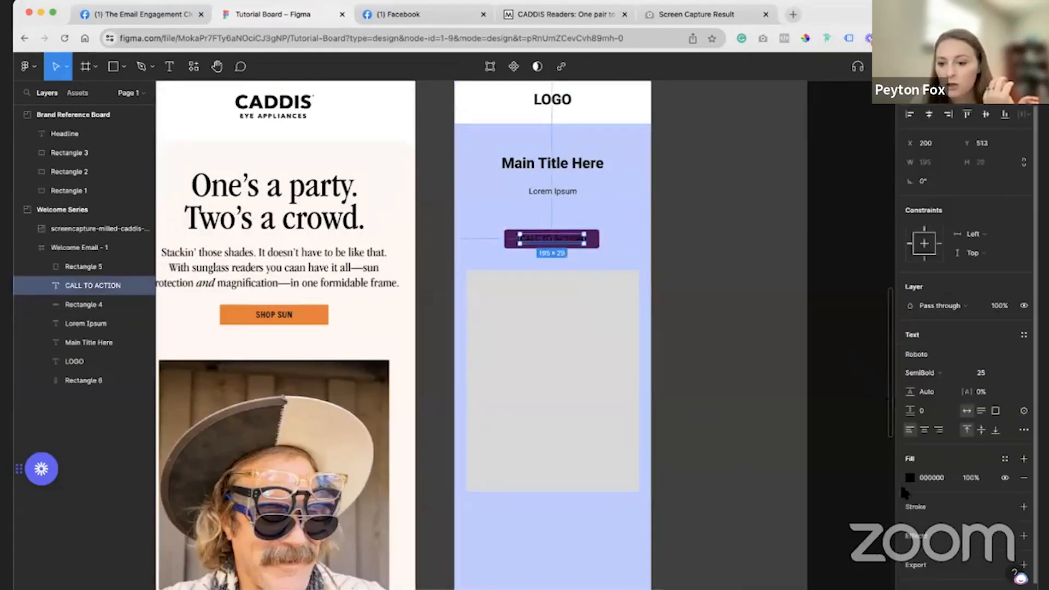
{"action": "left_click", "coordinate": [910, 478]}
{"action": "left_click", "coordinate": [782, 532]}
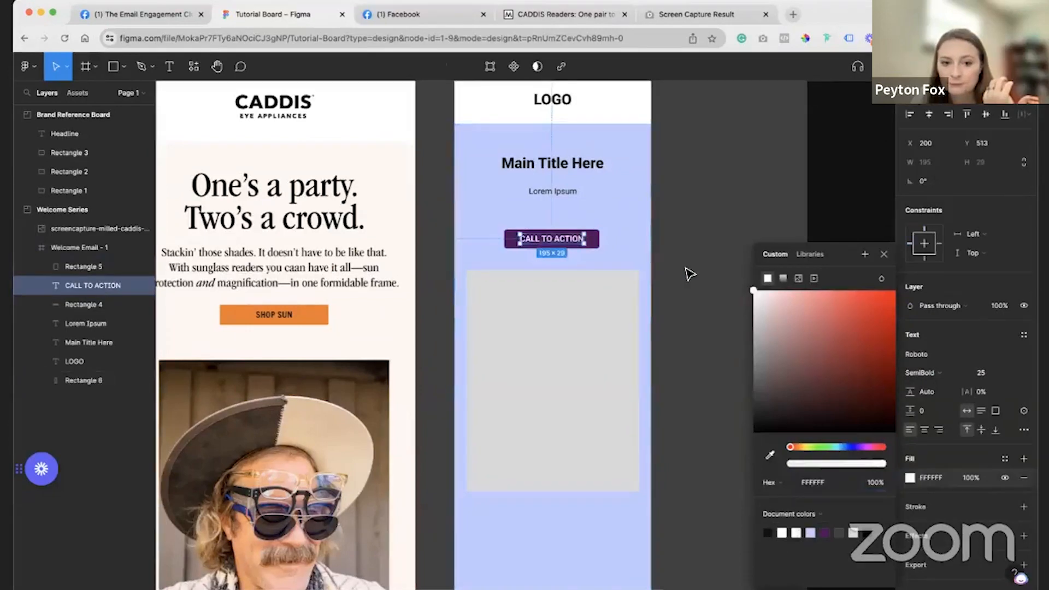
{"action": "left_click", "coordinate": [691, 269]}
- Shorten the Welcome Email - 1 frame to a height of about 1461, ending a little below the grey placeholder
{"action": "scroll", "coordinate": [704, 327], "scroll_direction": "down", "scroll_amount": 3}
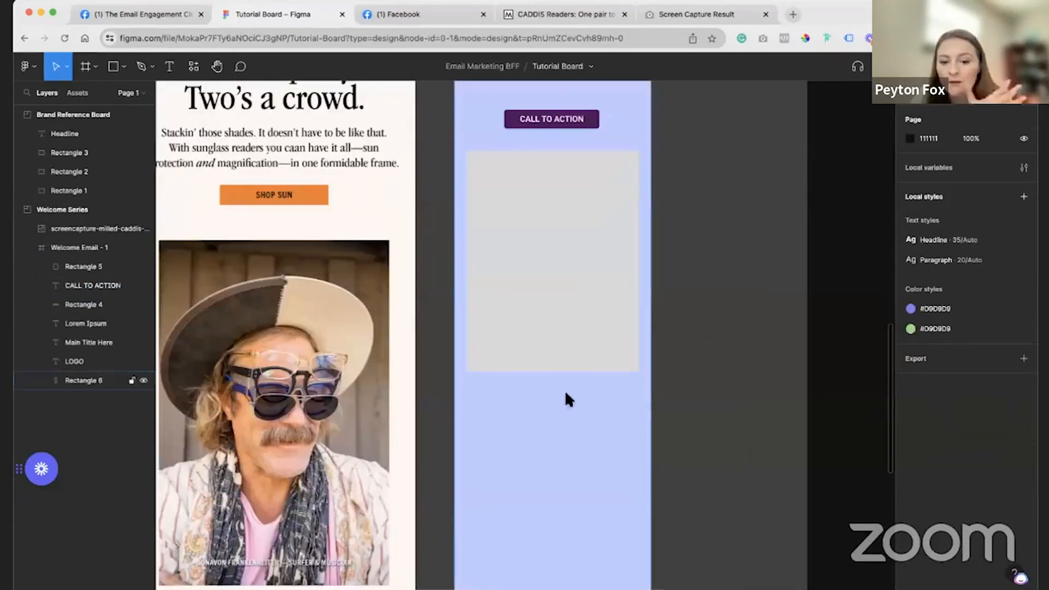
{"action": "scroll", "coordinate": [574, 328], "scroll_direction": "up", "scroll_amount": 5}
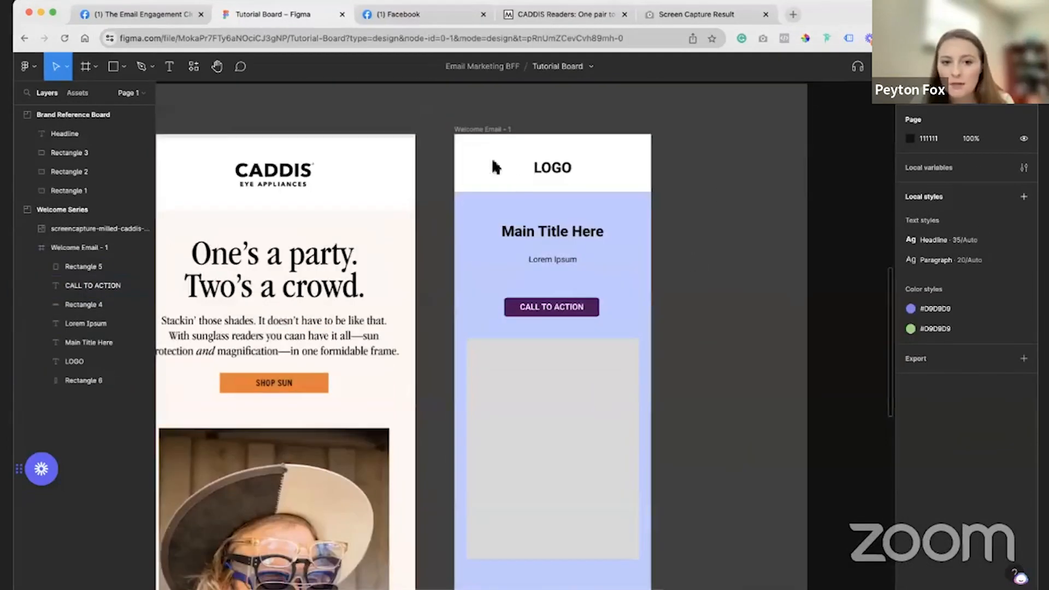
{"action": "left_click", "coordinate": [475, 132]}
{"action": "scroll", "coordinate": [564, 410], "scroll_direction": "down", "scroll_amount": 7}
{"action": "left_click_drag", "start_coordinate": [607, 569], "coordinate": [604, 347]}
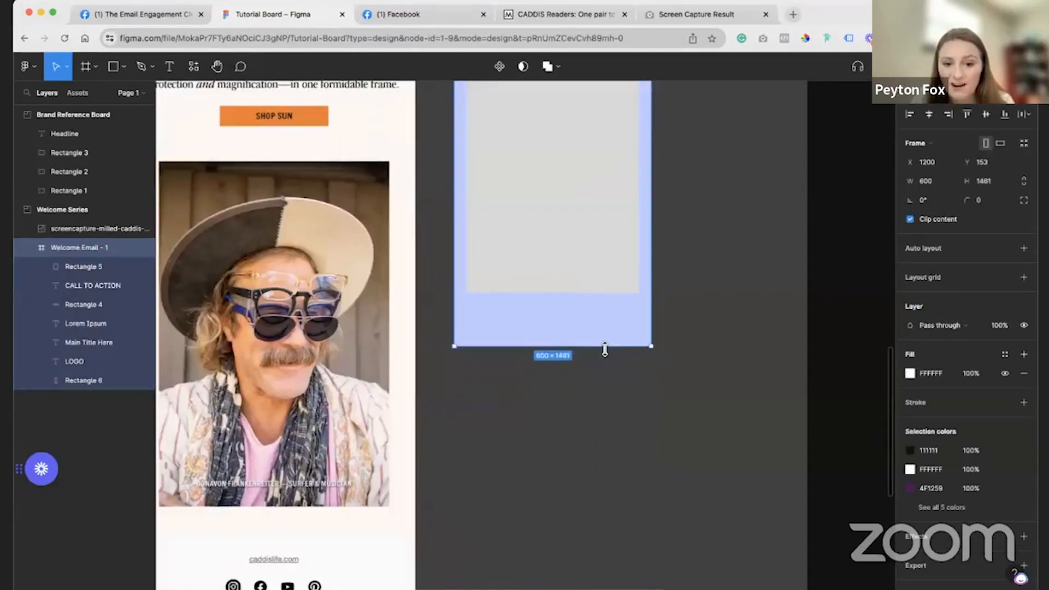
{"action": "scroll", "coordinate": [350, 509], "scroll_direction": "down", "scroll_amount": 3}
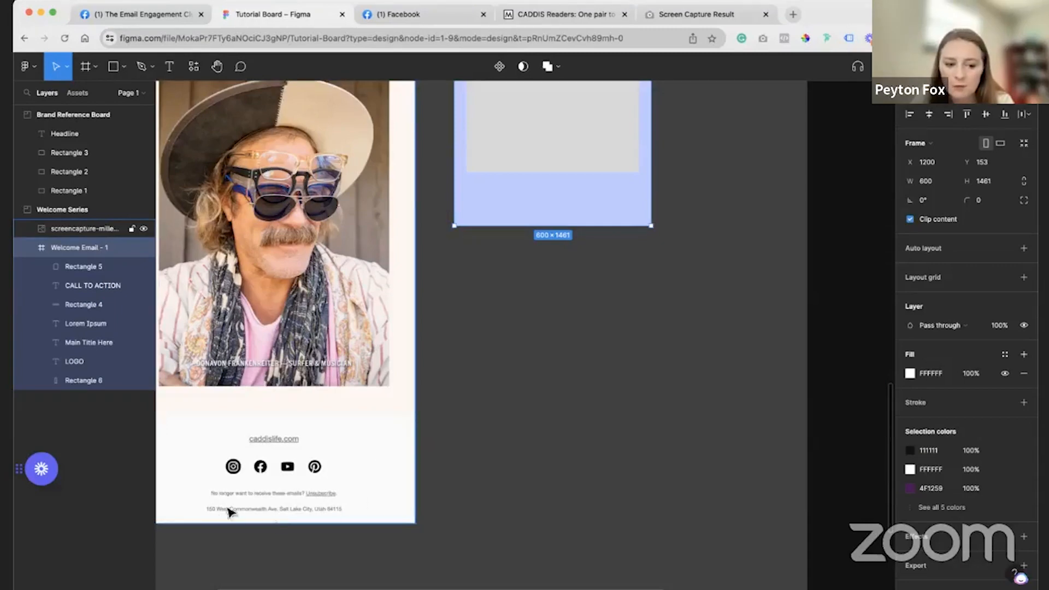
{"action": "scroll", "coordinate": [755, 357], "scroll_direction": "up", "scroll_amount": 2}
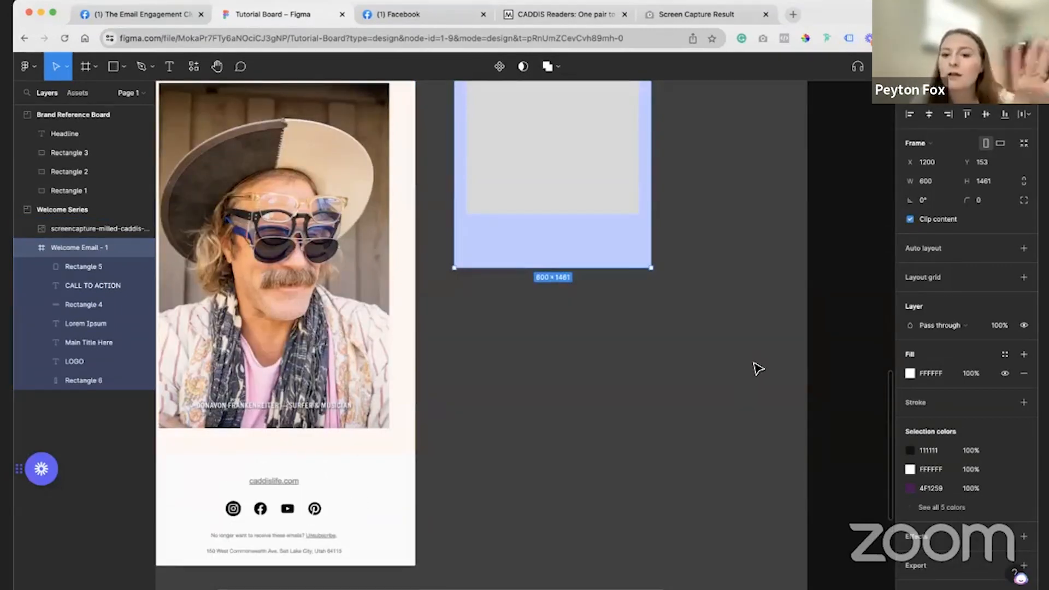
{"action": "scroll", "coordinate": [645, 355], "scroll_direction": "up", "scroll_amount": 8}
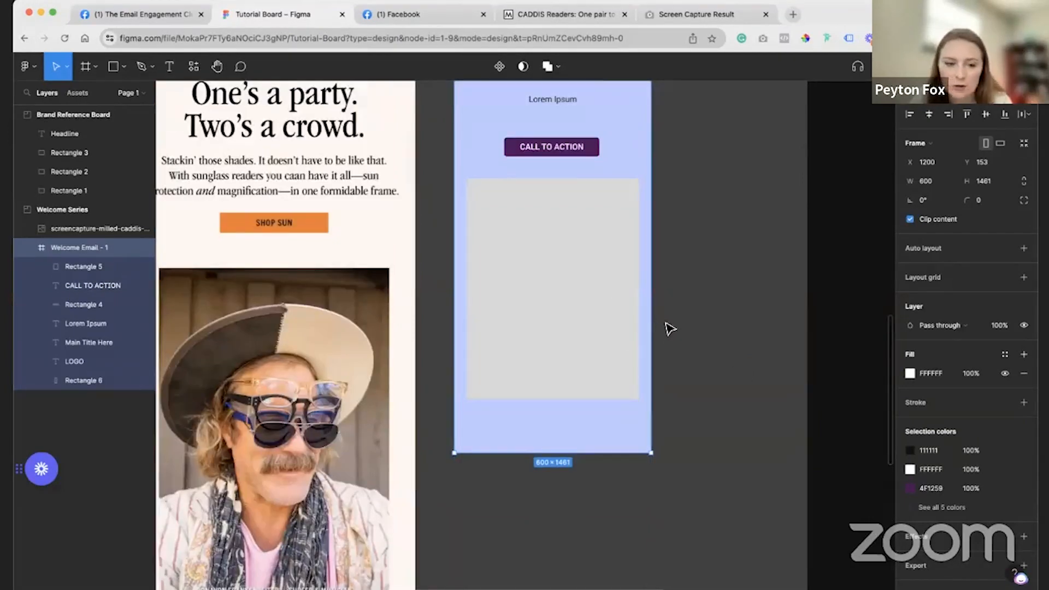
{"action": "left_click", "coordinate": [704, 365]}
{"action": "scroll", "coordinate": [701, 368], "scroll_direction": "up", "scroll_amount": 5}
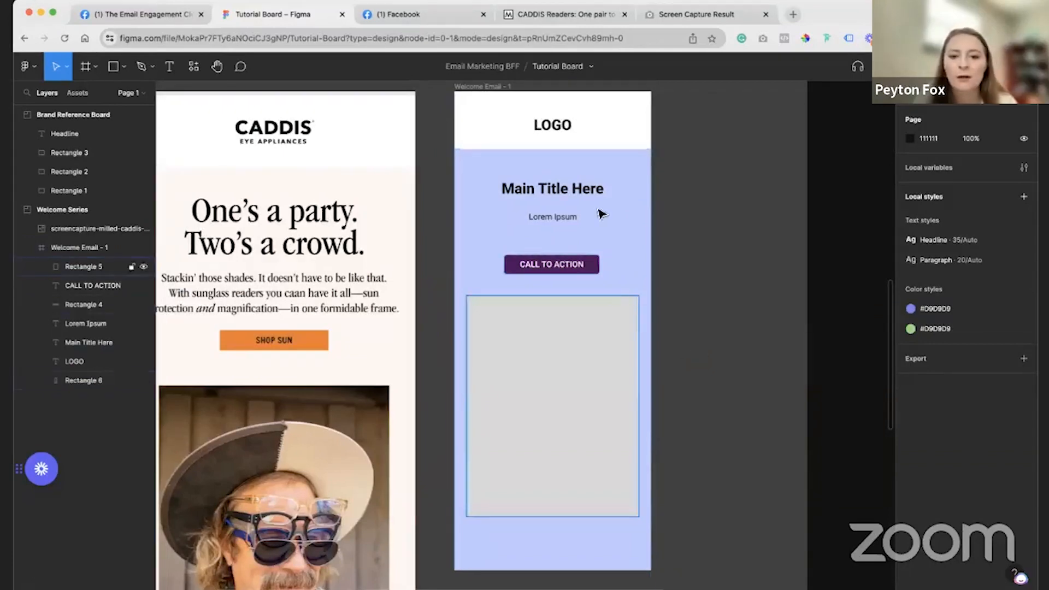
- Open unsplash.com in a new browser tab and download the photo of the potted plant in a room corner
{"action": "left_click", "coordinate": [794, 14]}
{"action": "type", "text": "un"}
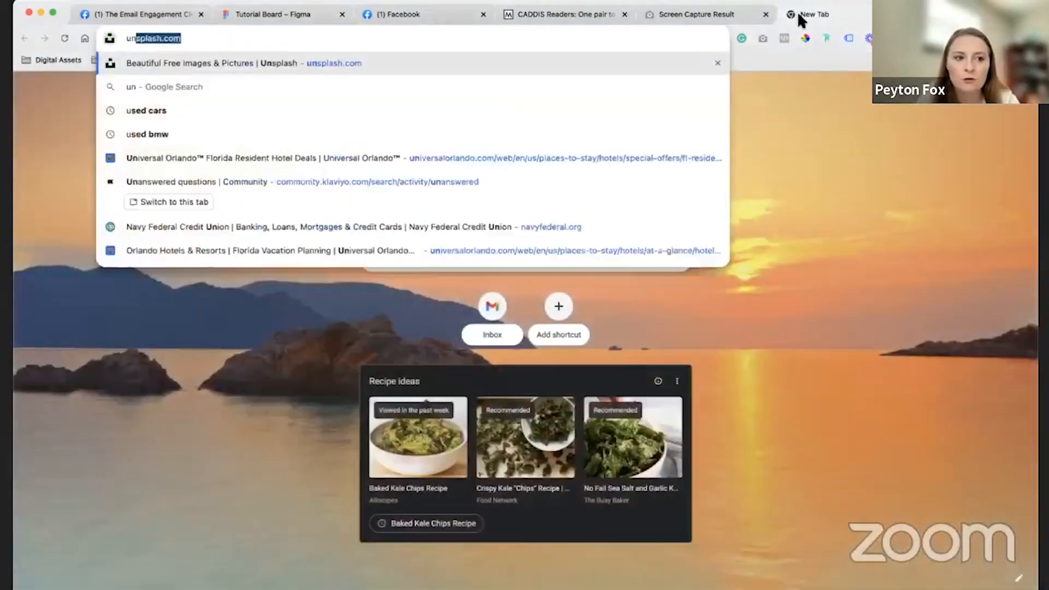
{"action": "key", "text": "Return"}
{"action": "scroll", "coordinate": [166, 401], "scroll_direction": "down", "scroll_amount": 10}
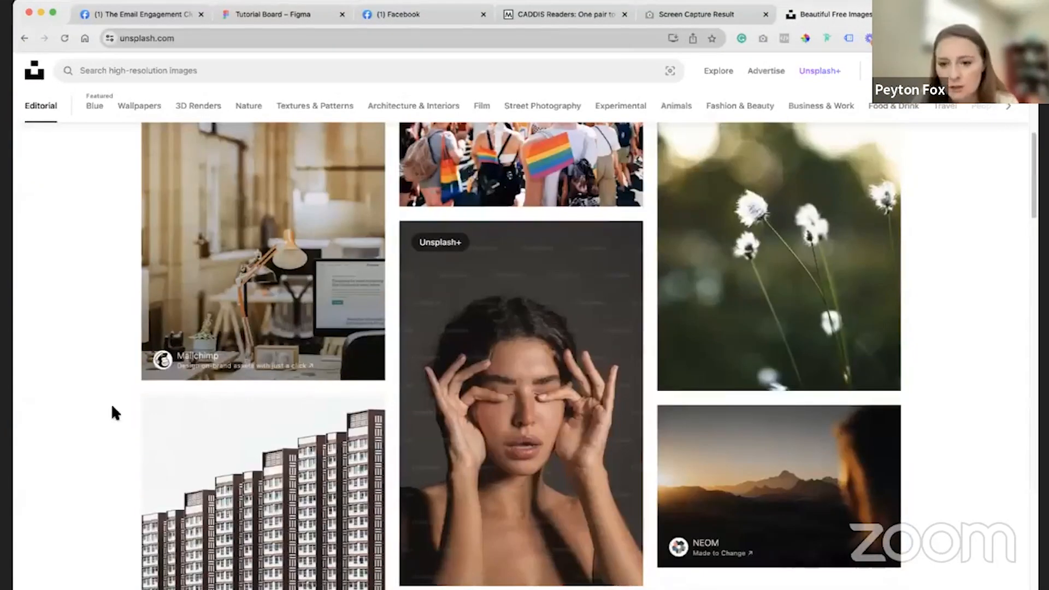
{"action": "scroll", "coordinate": [111, 410], "scroll_direction": "down", "scroll_amount": 8}
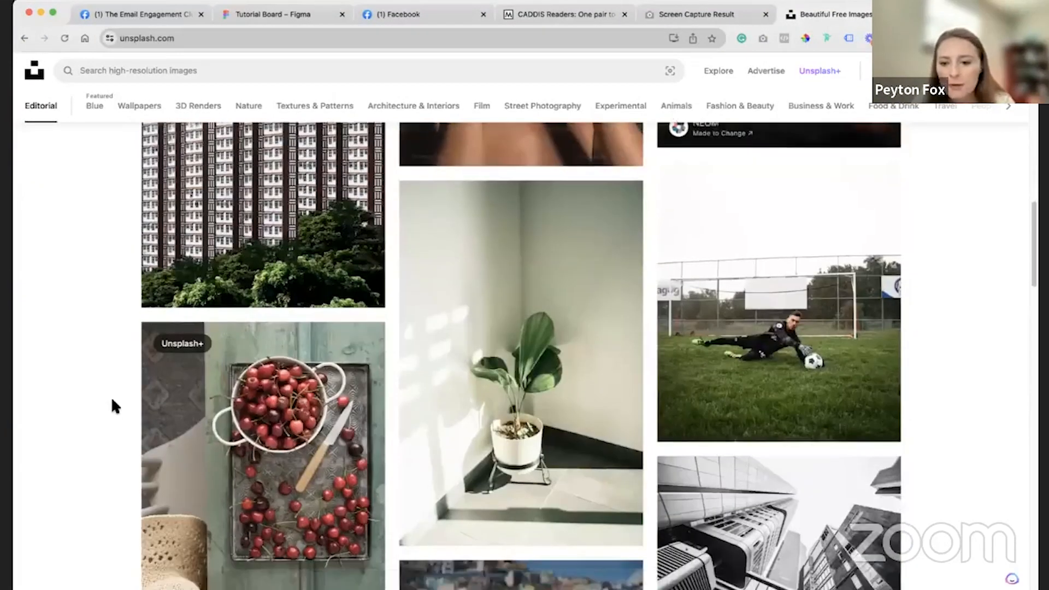
{"action": "scroll", "coordinate": [112, 400], "scroll_direction": "down", "scroll_amount": 5}
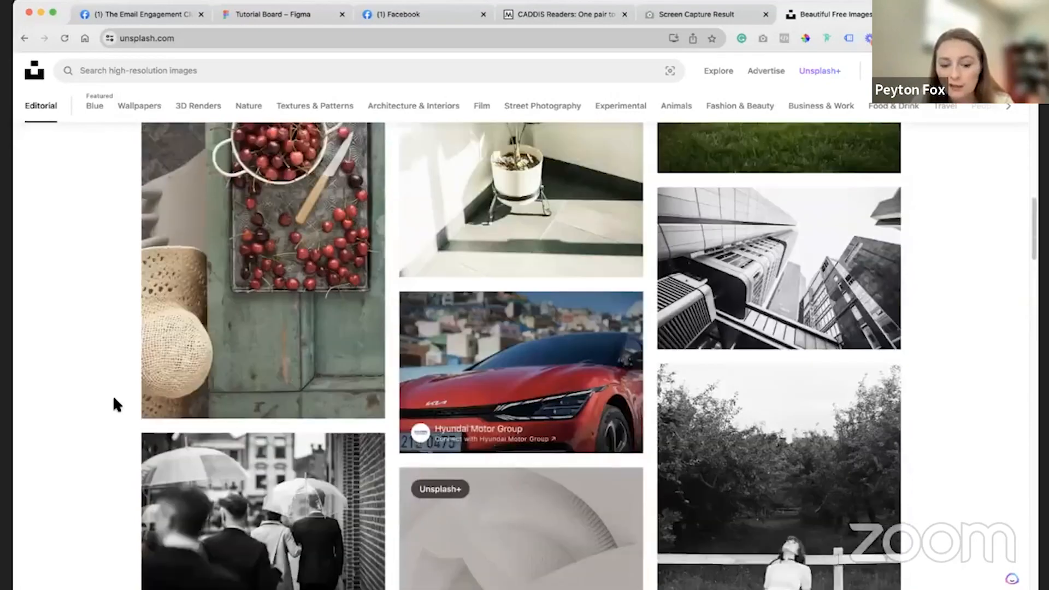
{"action": "scroll", "coordinate": [114, 404], "scroll_direction": "up", "scroll_amount": 5}
{"action": "mouse_move", "coordinate": [621, 540]}
{"action": "left_click", "coordinate": [620, 540]}
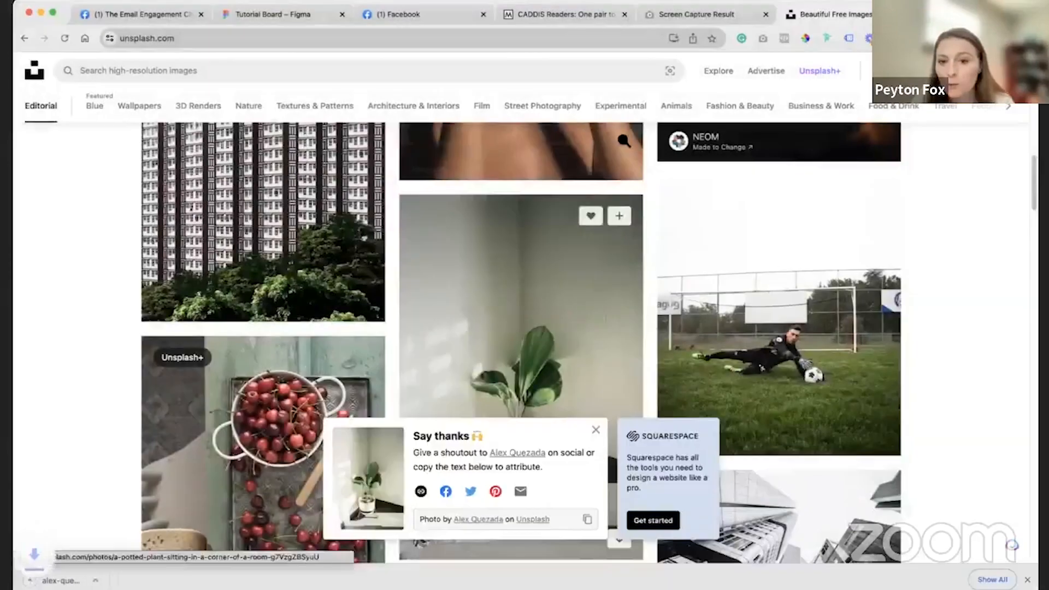
- Return to the Tutorial Board in Figma, place the downloaded plant photo on the canvas and scale it down to about 1329 by 1993
{"action": "left_click", "coordinate": [262, 14]}
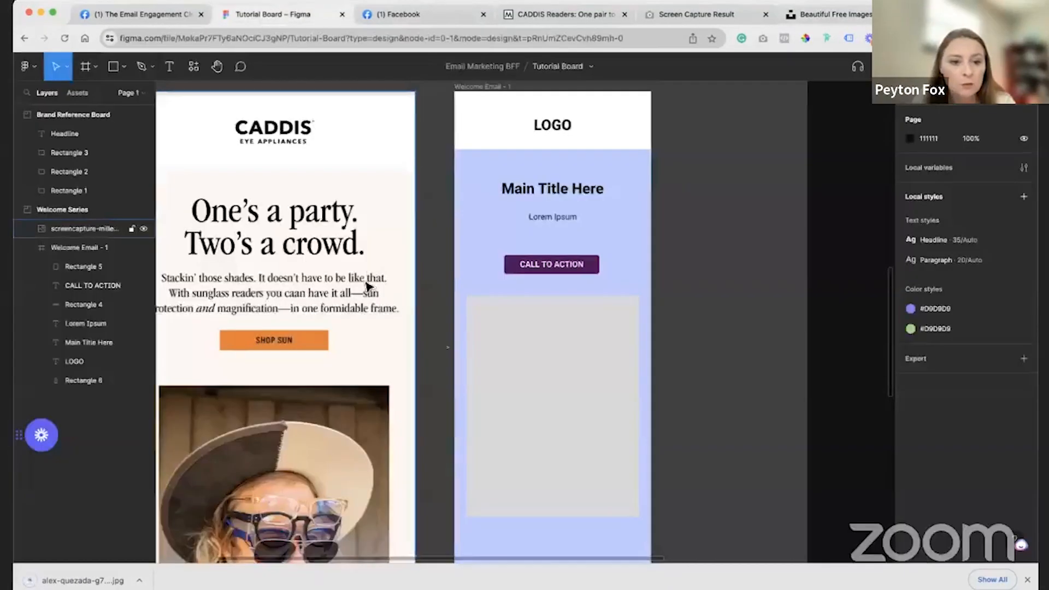
{"action": "left_click_drag", "start_coordinate": [83, 580], "coordinate": [727, 362]}
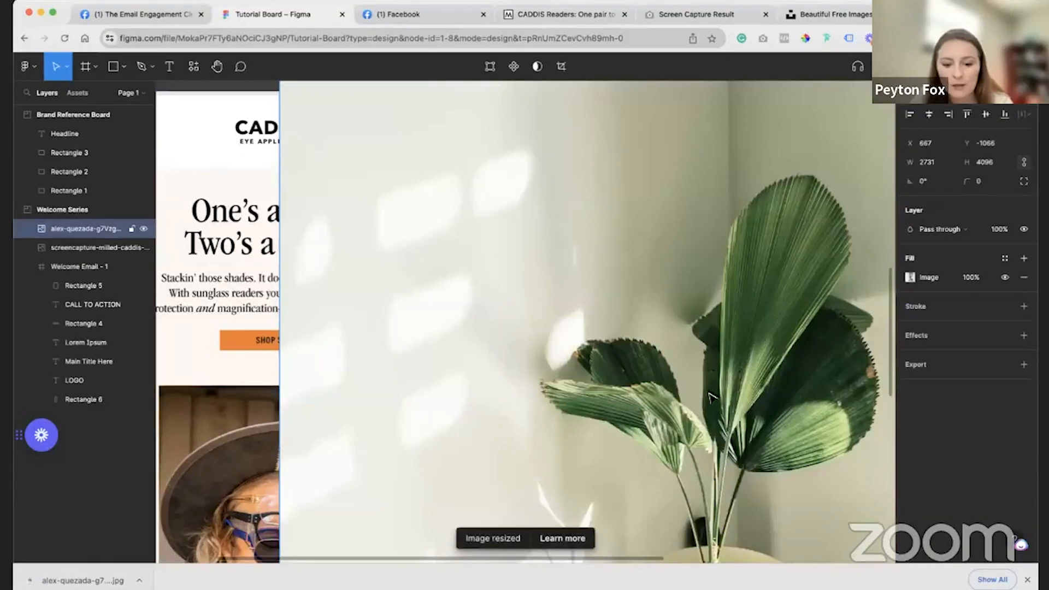
{"action": "scroll", "coordinate": [710, 393], "scroll_direction": "down", "scroll_amount": 5}
{"action": "scroll", "coordinate": [715, 393], "scroll_direction": "down", "scroll_amount": 3}
{"action": "left_click_drag", "start_coordinate": [756, 559], "coordinate": [816, 562]}
{"action": "left_click_drag", "start_coordinate": [742, 516], "coordinate": [646, 180]}
{"action": "scroll", "coordinate": [648, 191], "scroll_direction": "up", "scroll_amount": 5}
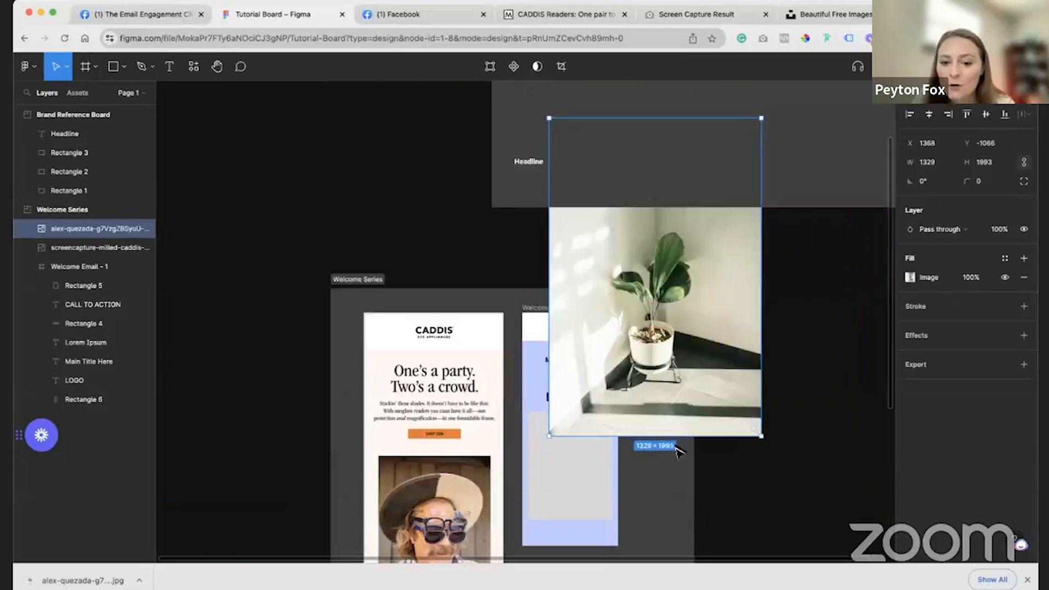
- Move the plant photo into the Welcome Email - 1 frame over the grey placeholder and scale it down to about 553 by 829
{"action": "left_click_drag", "start_coordinate": [674, 380], "coordinate": [667, 330]}
{"action": "left_click_drag", "start_coordinate": [669, 280], "coordinate": [595, 480]}
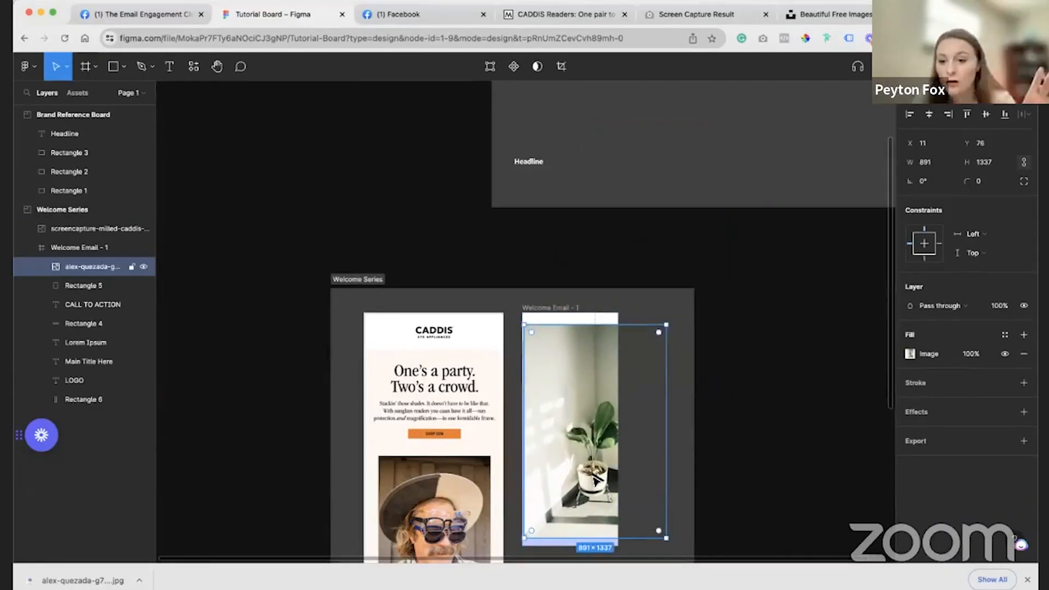
{"action": "scroll", "coordinate": [594, 478], "scroll_direction": "up", "scroll_amount": 5}
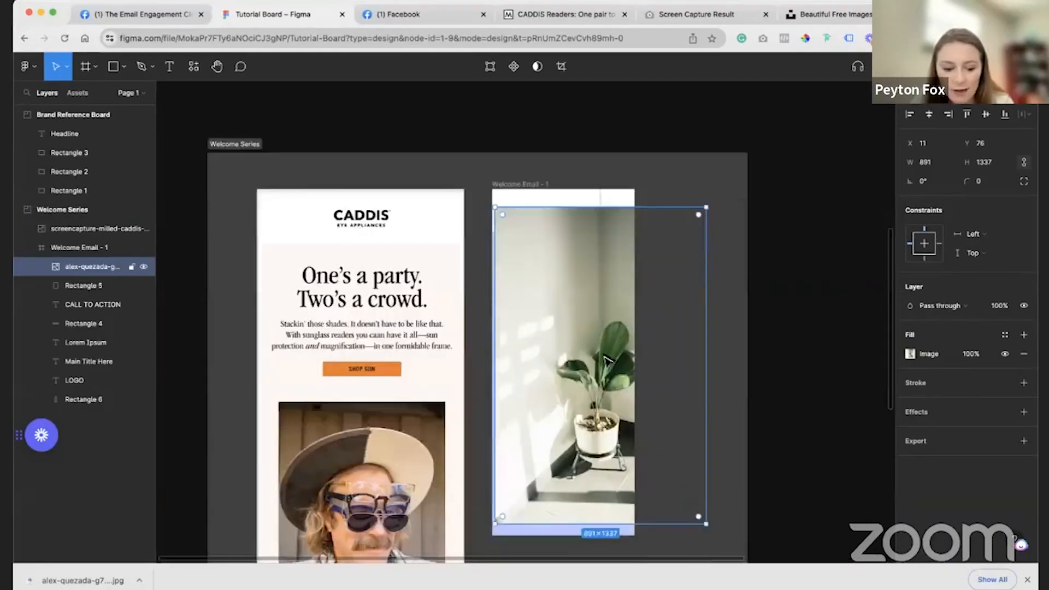
{"action": "left_click_drag", "start_coordinate": [606, 358], "coordinate": [584, 371]}
{"action": "left_click_drag", "start_coordinate": [583, 195], "coordinate": [574, 316]}
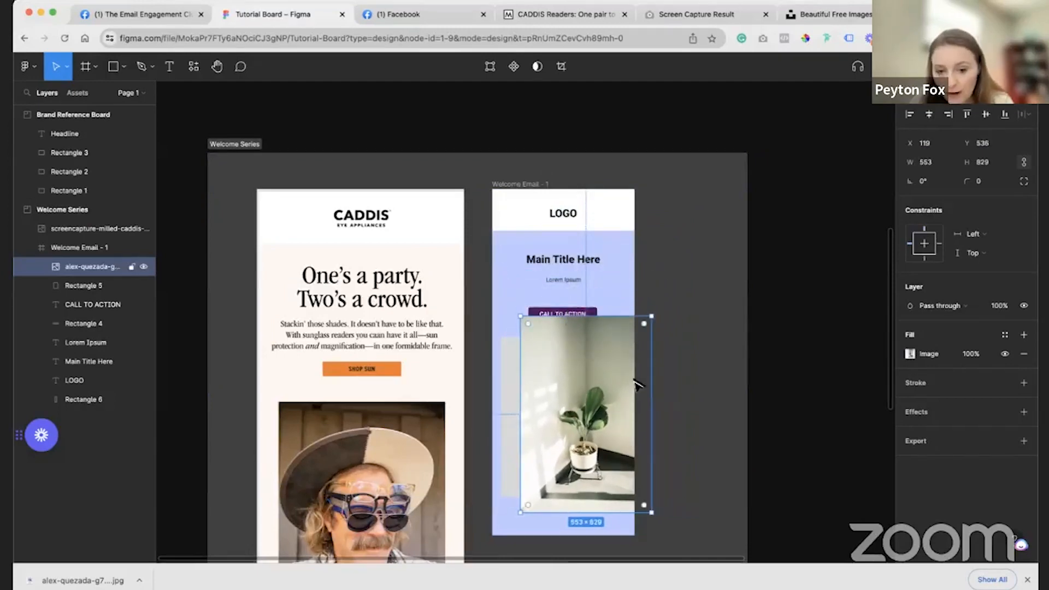
- Mask the plant photo with the grey placeholder rectangle beneath it
{"action": "left_click", "coordinate": [514, 428]}
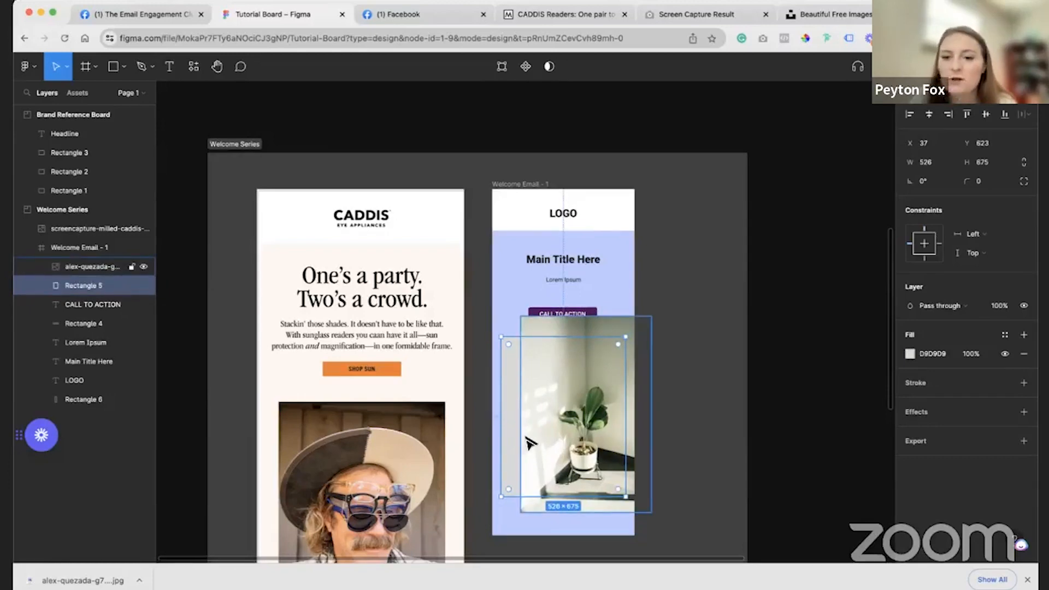
{"action": "left_click", "coordinate": [599, 426]}
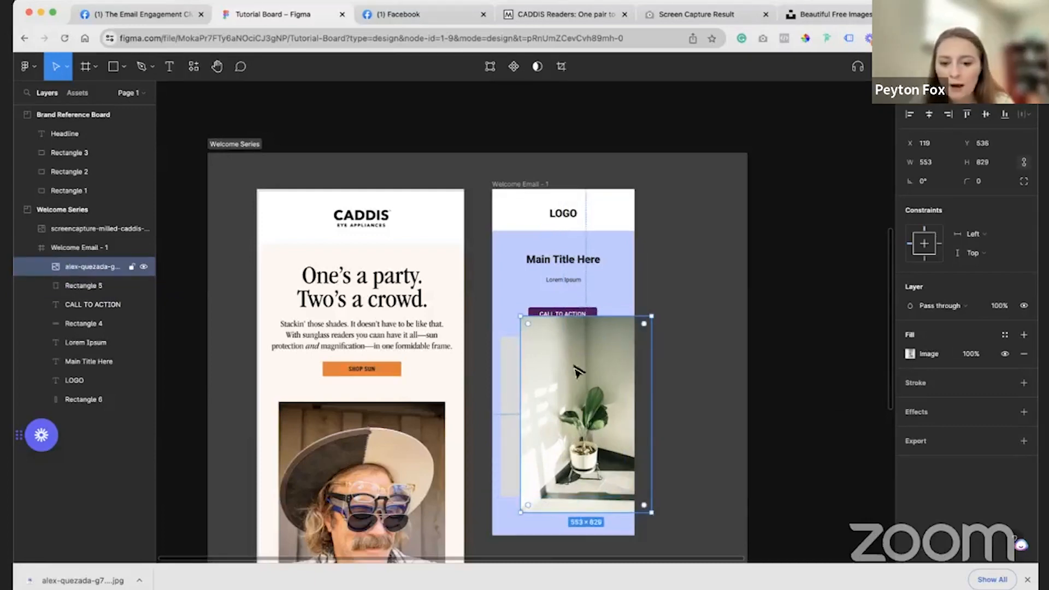
{"action": "left_click", "coordinate": [511, 439], "text": "shift"}
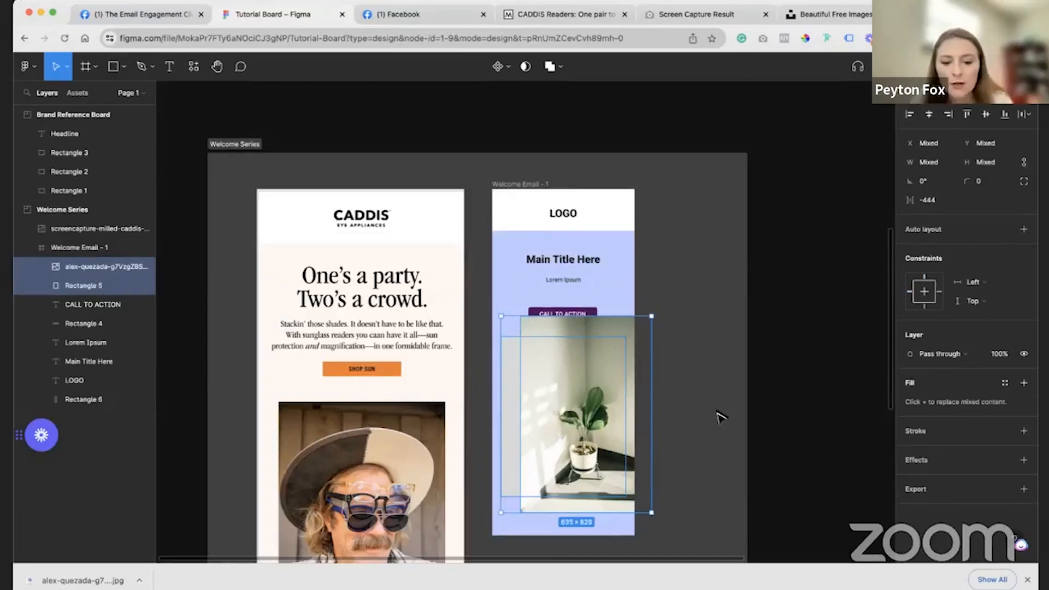
{"action": "left_click", "coordinate": [566, 429]}
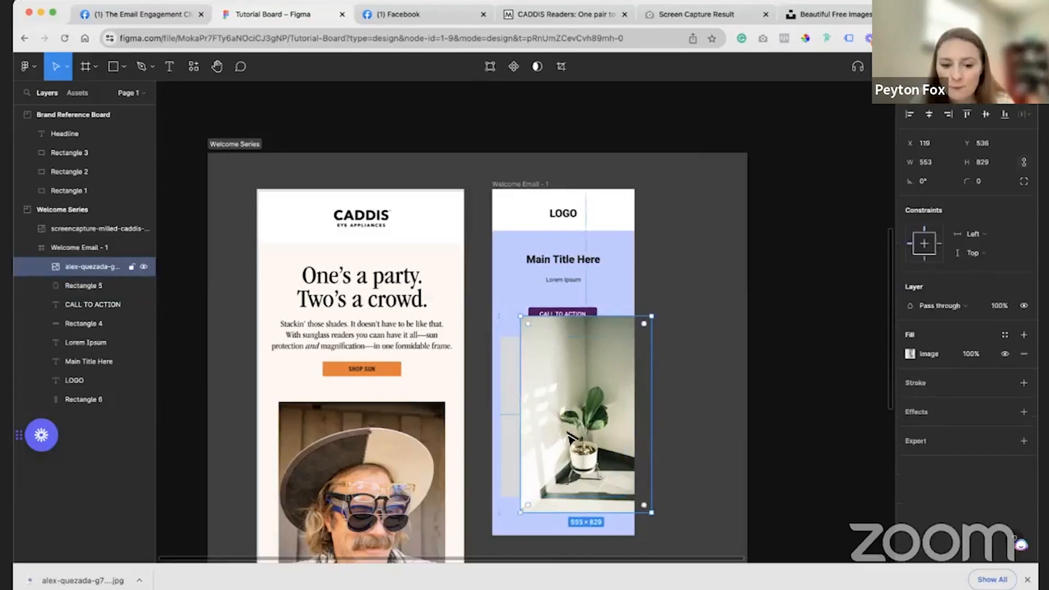
{"action": "left_click", "coordinate": [514, 430], "text": "shift"}
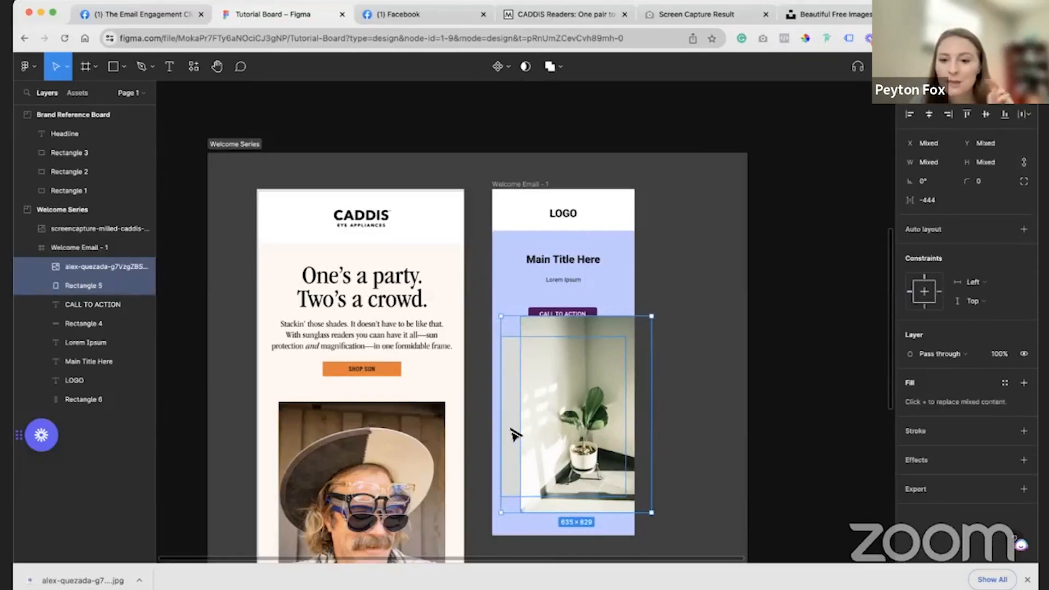
{"action": "right_click", "coordinate": [554, 407]}
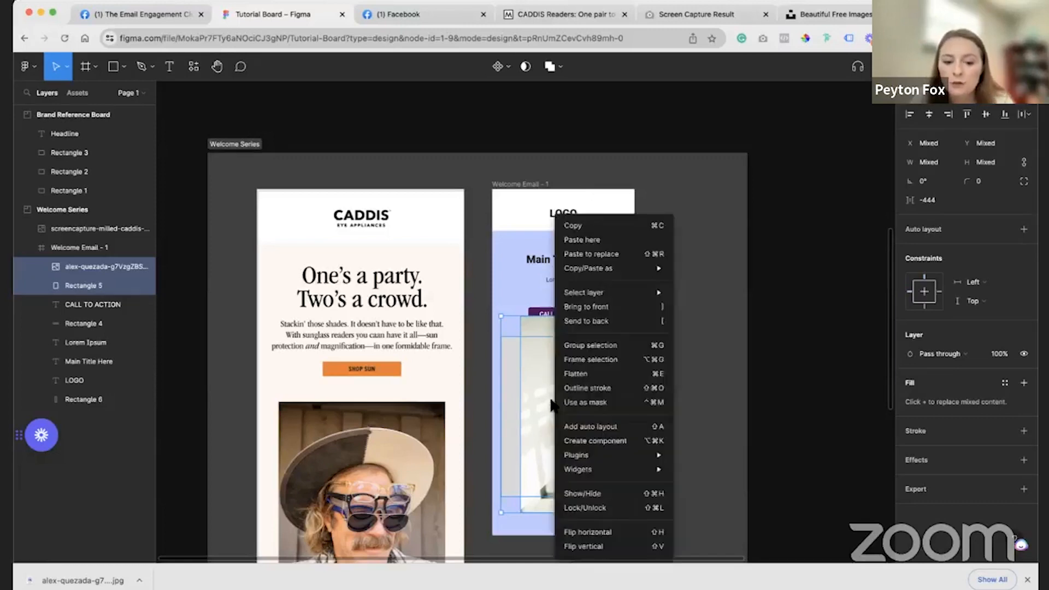
{"action": "left_click", "coordinate": [565, 406]}
- Reposition the plant photo inside its mask to about X 21, Y 528 so that it fills the whole placeholder area
{"action": "double_click", "coordinate": [571, 440]}
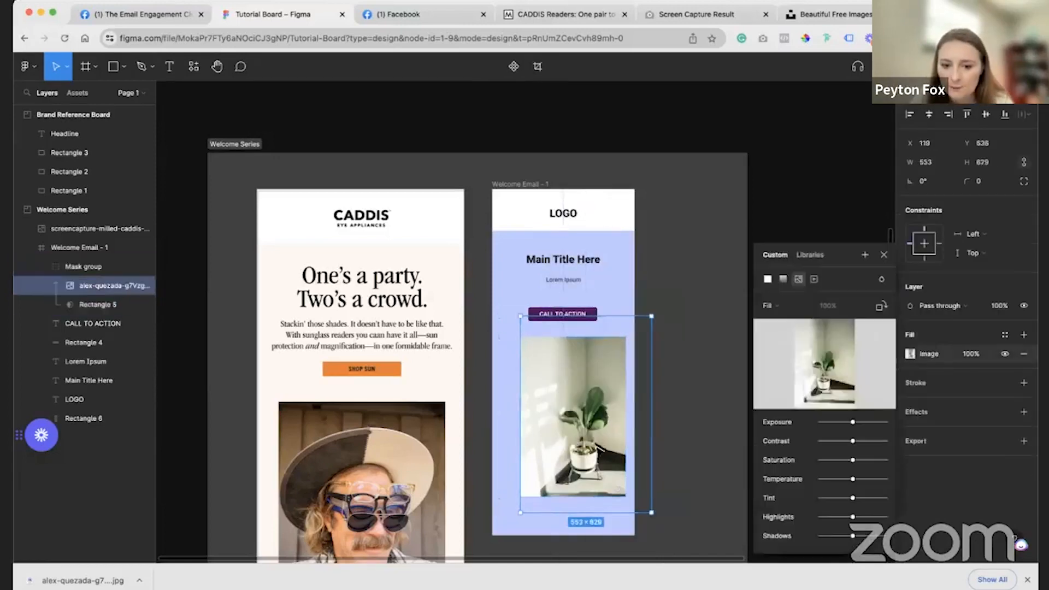
{"action": "left_click_drag", "start_coordinate": [590, 438], "coordinate": [568, 437]}
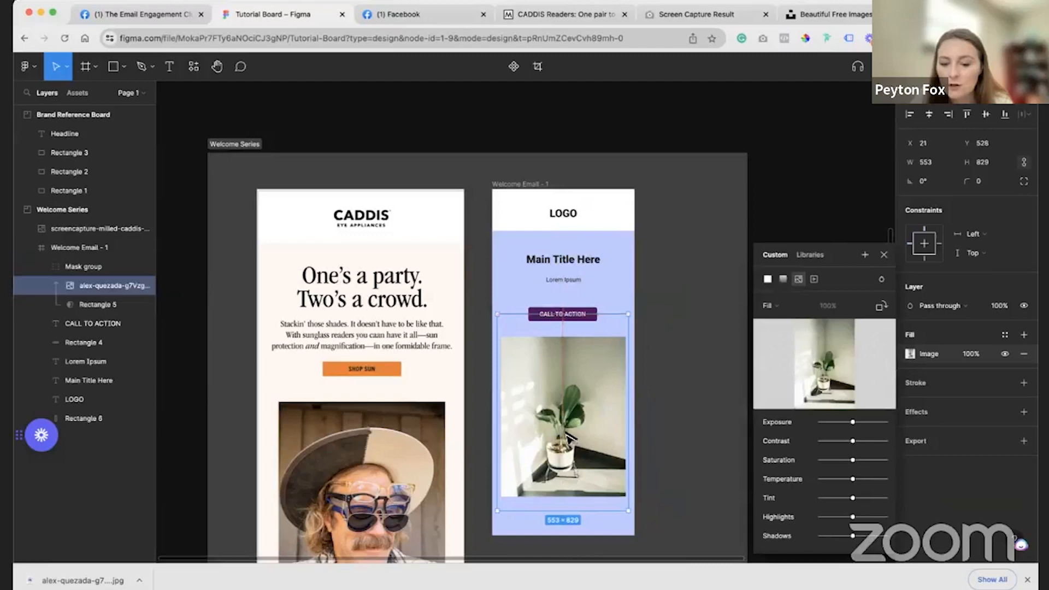
{"action": "mouse_move", "coordinate": [579, 429]}
{"action": "left_mouse_down"}
{"action": "mouse_move", "coordinate": [598, 405]}
{"action": "mouse_move", "coordinate": [644, 383]}
{"action": "mouse_move", "coordinate": [546, 503]}
{"action": "mouse_move", "coordinate": [579, 481]}
{"action": "mouse_move", "coordinate": [529, 452]}
{"action": "mouse_move", "coordinate": [557, 435]}
{"action": "mouse_move", "coordinate": [577, 448]}
{"action": "left_mouse_up"}
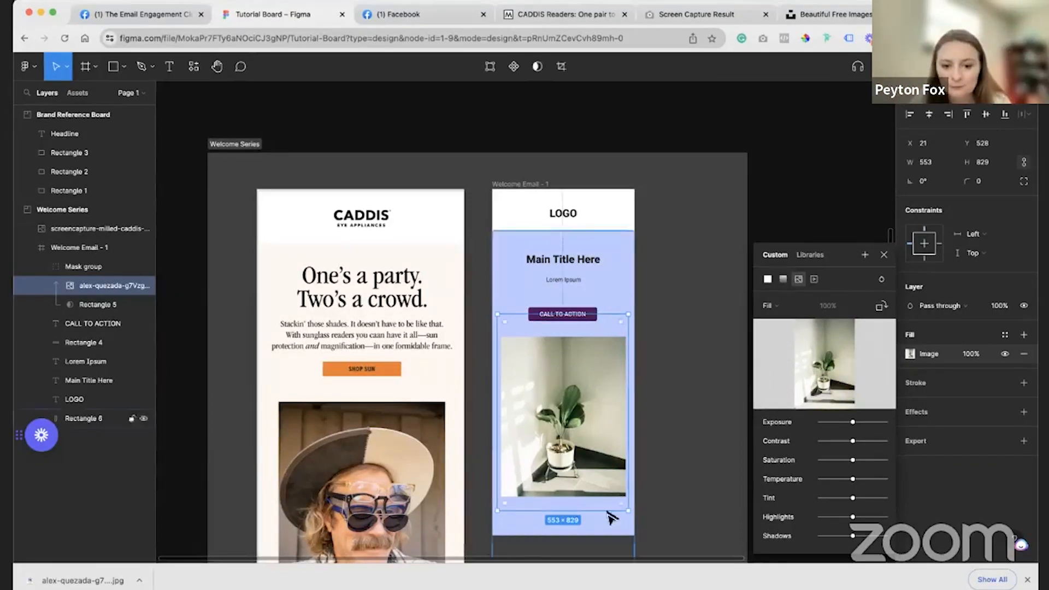
{"action": "left_click", "coordinate": [608, 514]}
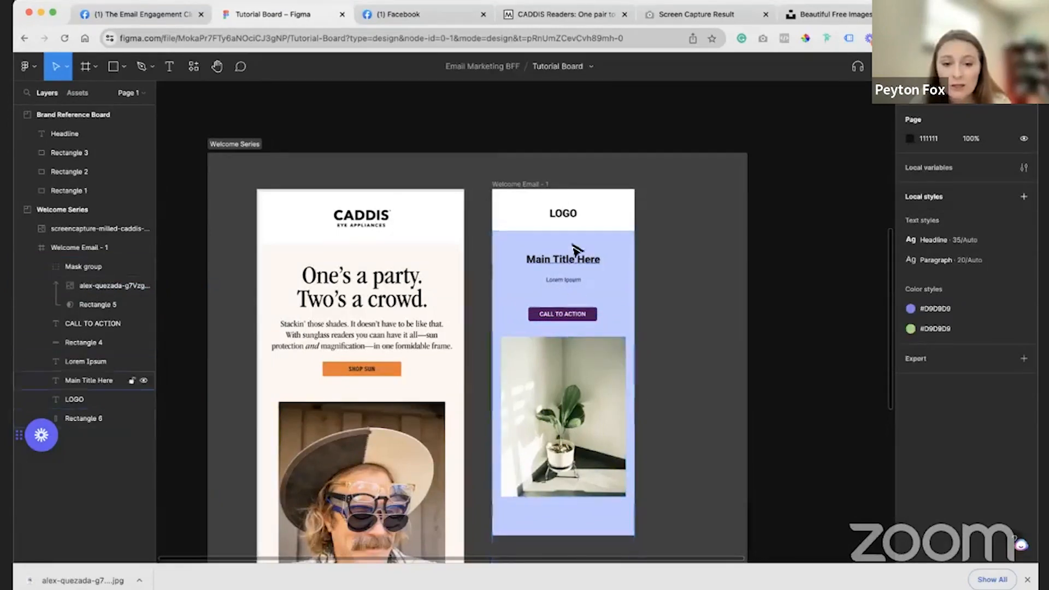
- Replace the Main Title Here text with "Call Me Plant Mom" and centre it in the email at about X 107, Y 288
{"action": "left_click", "coordinate": [568, 266]}
{"action": "scroll", "coordinate": [557, 328], "scroll_direction": "up", "scroll_amount": 2}
{"action": "double_click", "coordinate": [584, 247]}
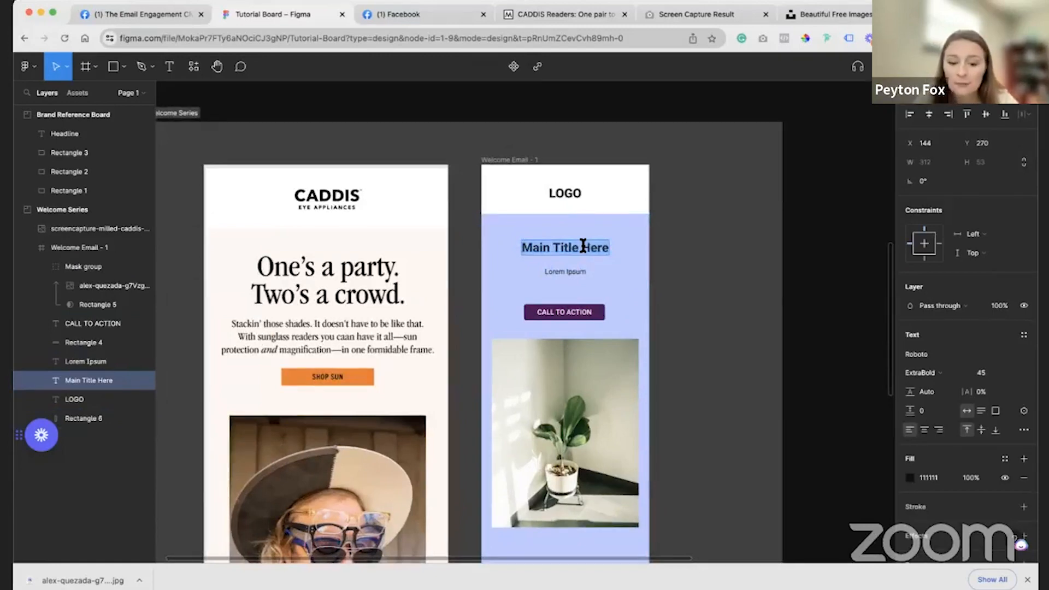
{"action": "type", "text": "Call me"}
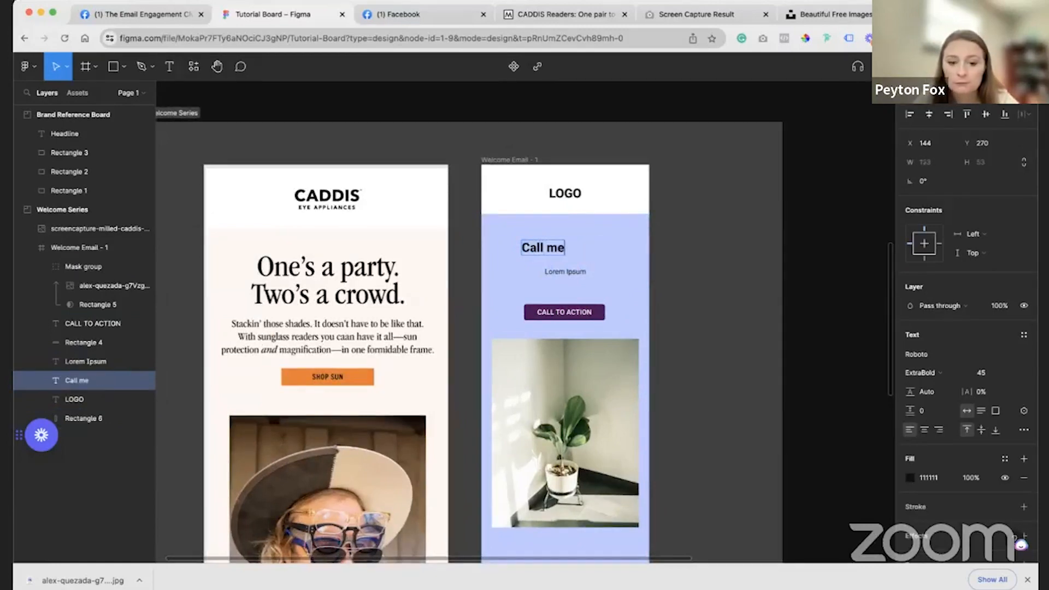
{"action": "key", "text": "BackSpace"}
{"action": "key", "text": "BackSpace"}
{"action": "type", "text": "M"}
{"action": "key", "text": "BackSpace"}
{"action": "type", "text": "me plant Mom"}
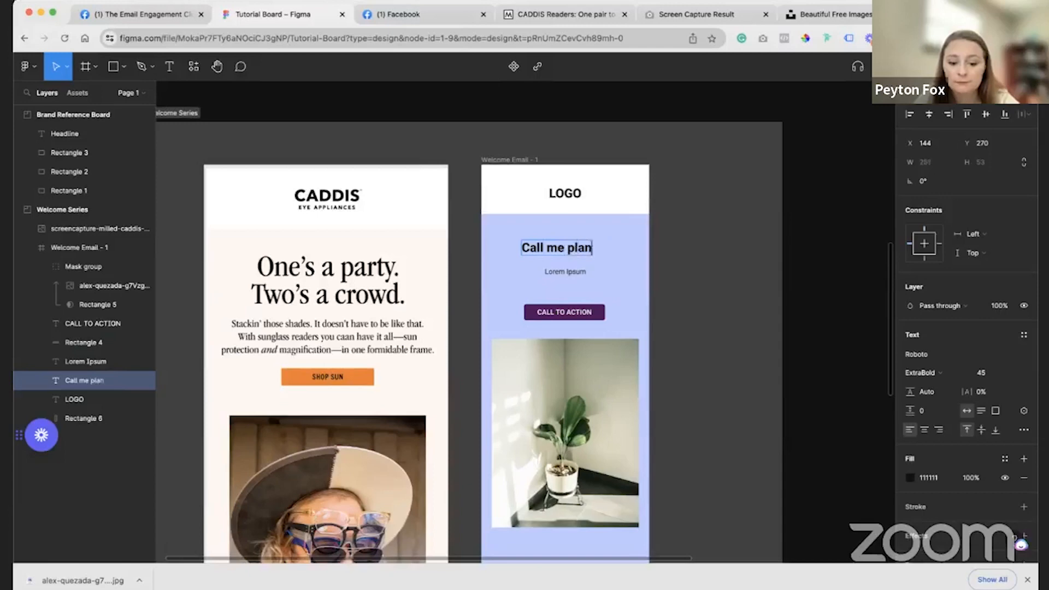
{"action": "left_click", "coordinate": [568, 248]}
{"action": "key", "text": "Delete"}
{"action": "type", "text": "P"}
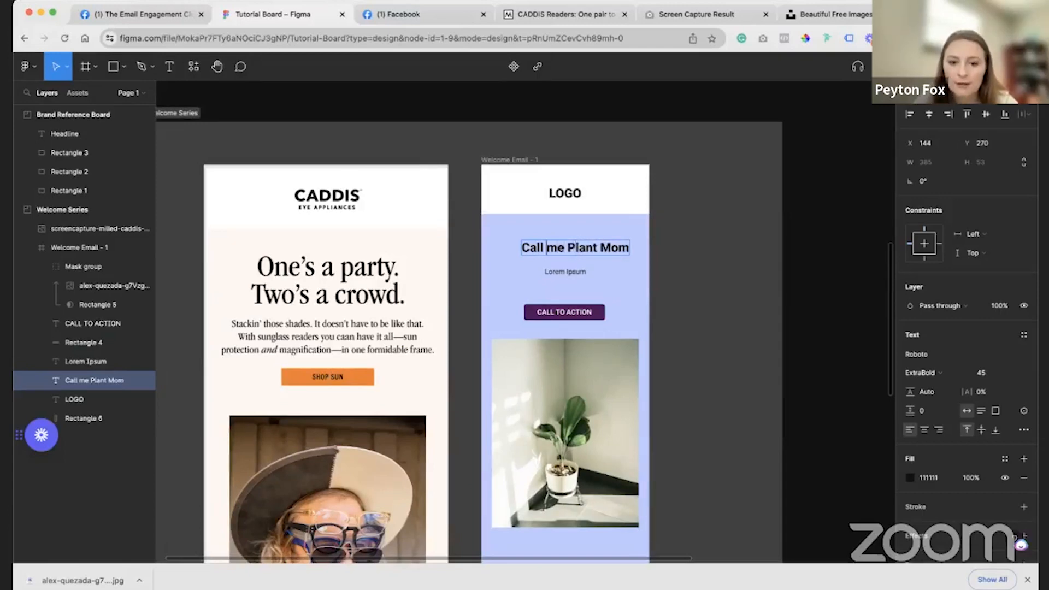
{"action": "left_click", "coordinate": [557, 247]}
{"action": "key", "text": "BackSpace"}
{"action": "type", "text": "M"}
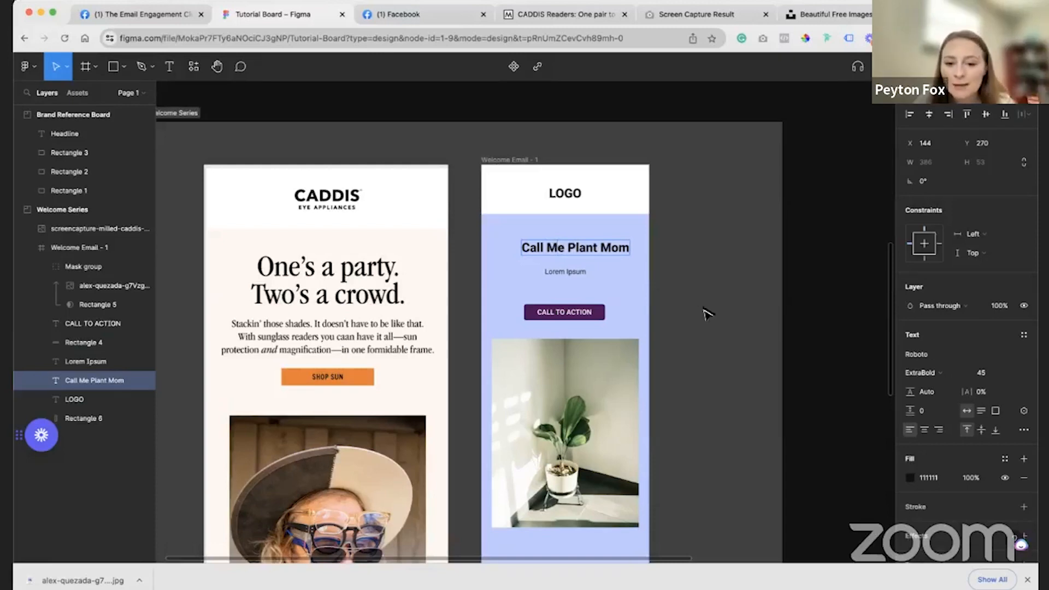
{"action": "key", "text": "Escape"}
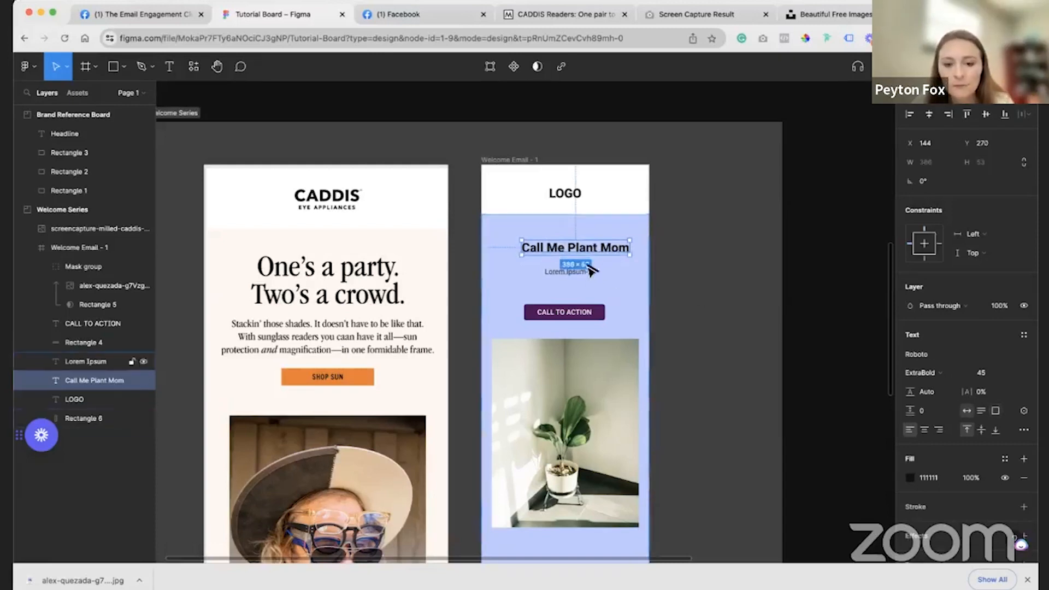
{"action": "left_click_drag", "start_coordinate": [595, 251], "coordinate": [585, 256]}
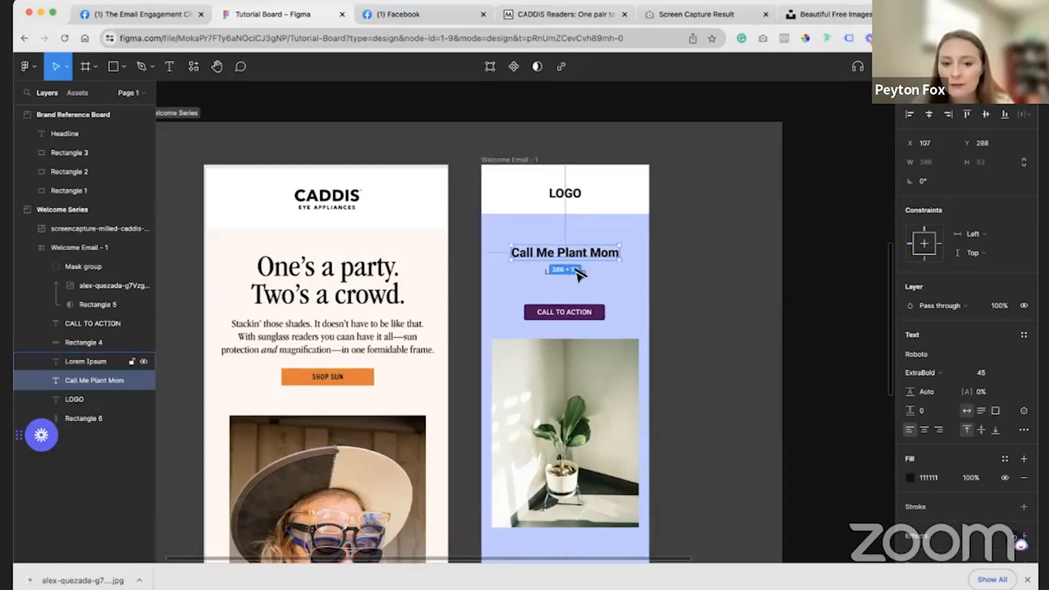
{"action": "left_click", "coordinate": [582, 319]}
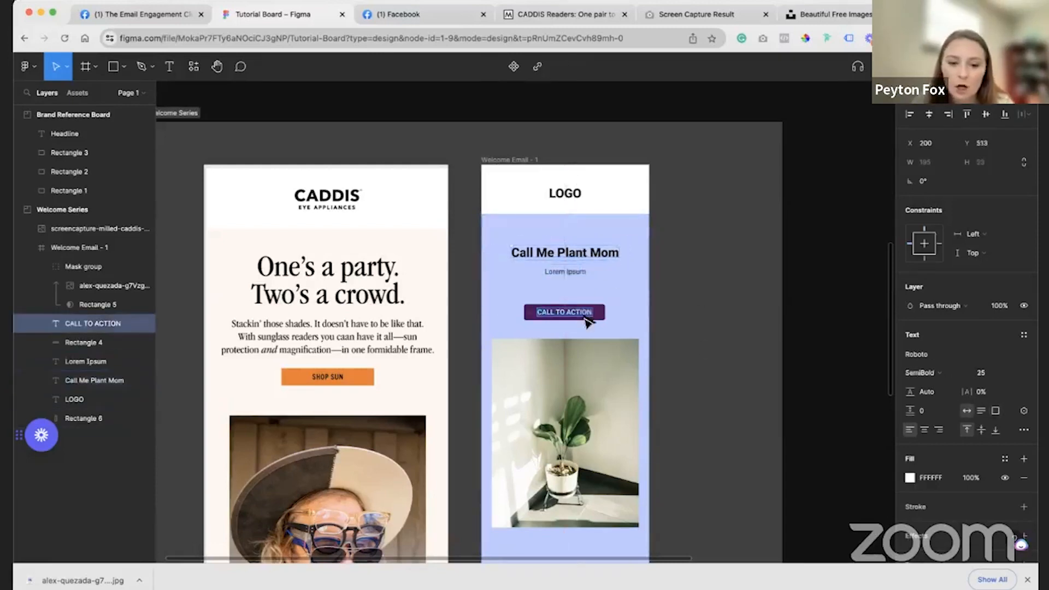
{"action": "left_click", "coordinate": [784, 363]}
{"action": "scroll", "coordinate": [594, 344], "scroll_direction": "down", "scroll_amount": 4}
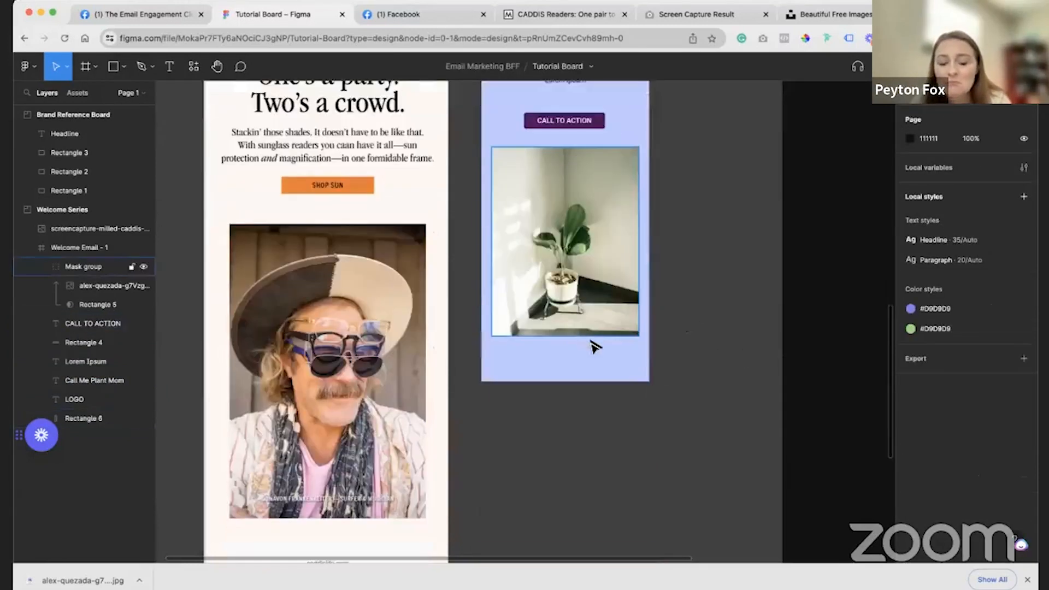
{"action": "scroll", "coordinate": [673, 360], "scroll_direction": "down", "scroll_amount": 3}
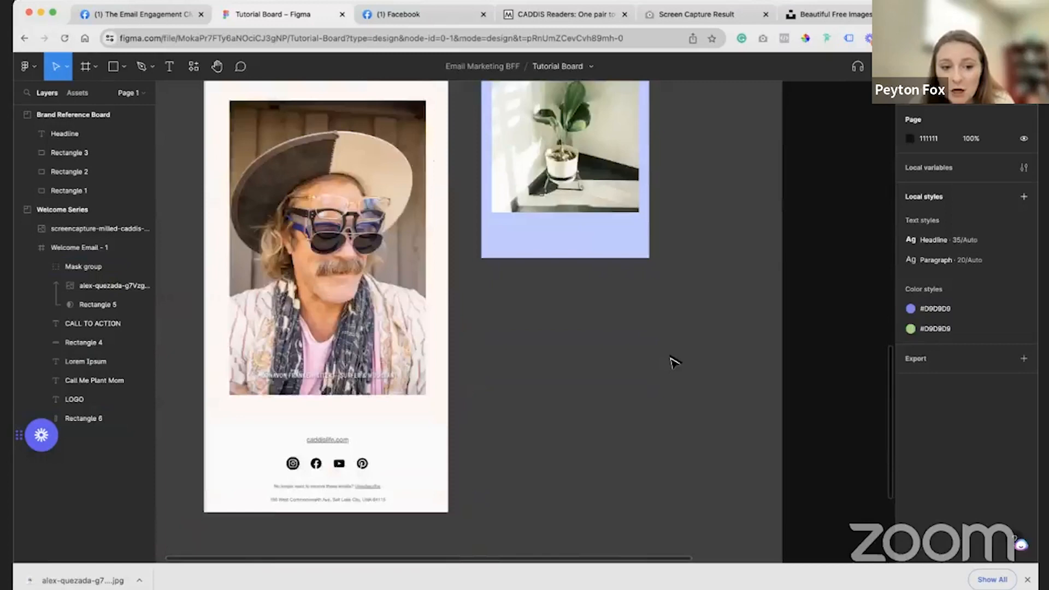
{"action": "scroll", "coordinate": [673, 362], "scroll_direction": "up", "scroll_amount": 7}
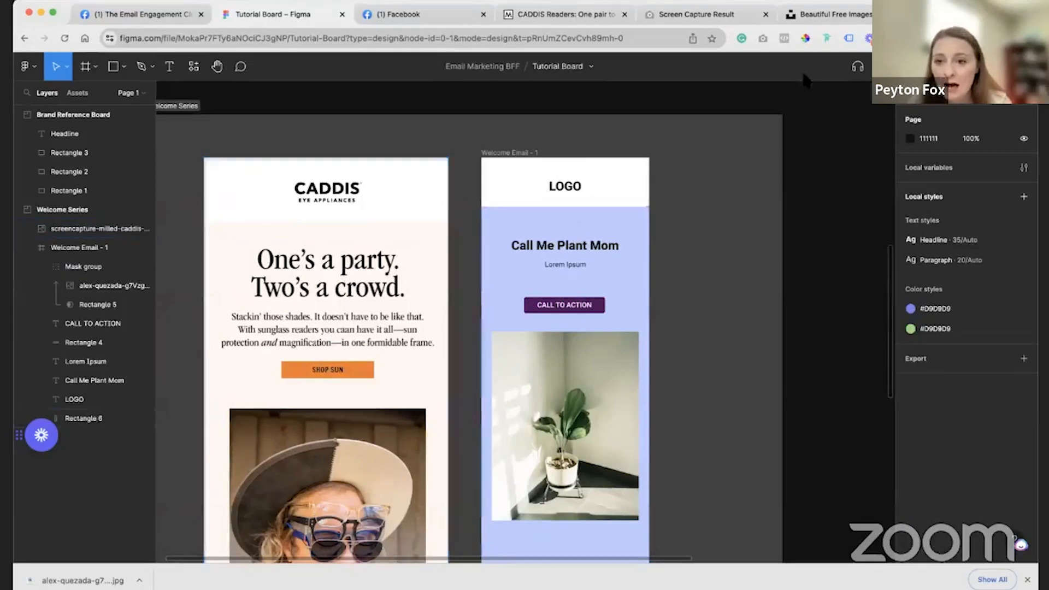
- Browse the latest emails from hot brands on Milled and examine the layout of the Clark's Botanicals subscription sale email
{"action": "left_click", "coordinate": [549, 19]}
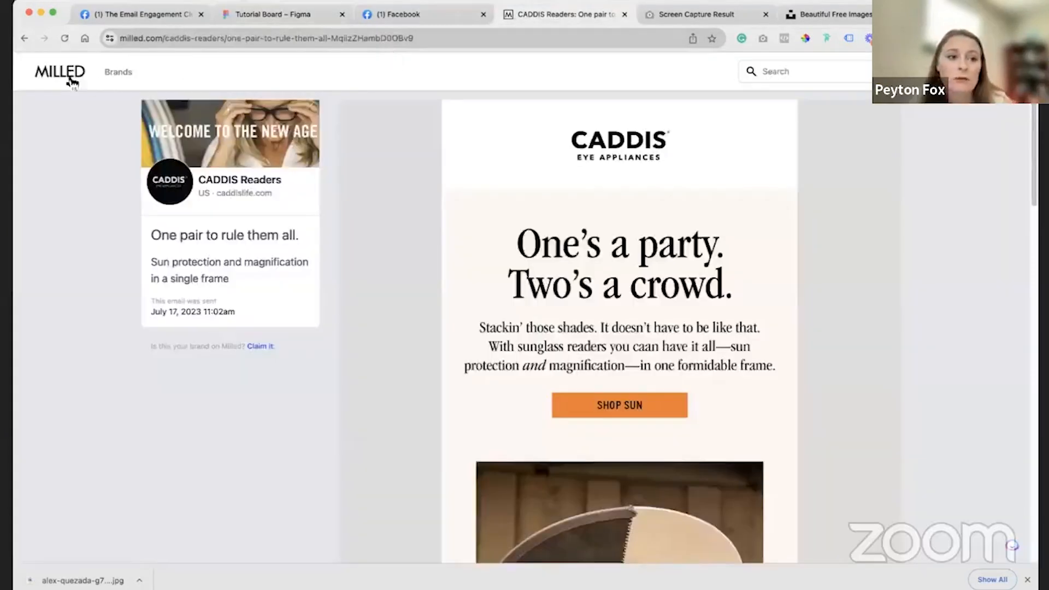
{"action": "left_click", "coordinate": [71, 77]}
{"action": "scroll", "coordinate": [464, 350], "scroll_direction": "down", "scroll_amount": 3}
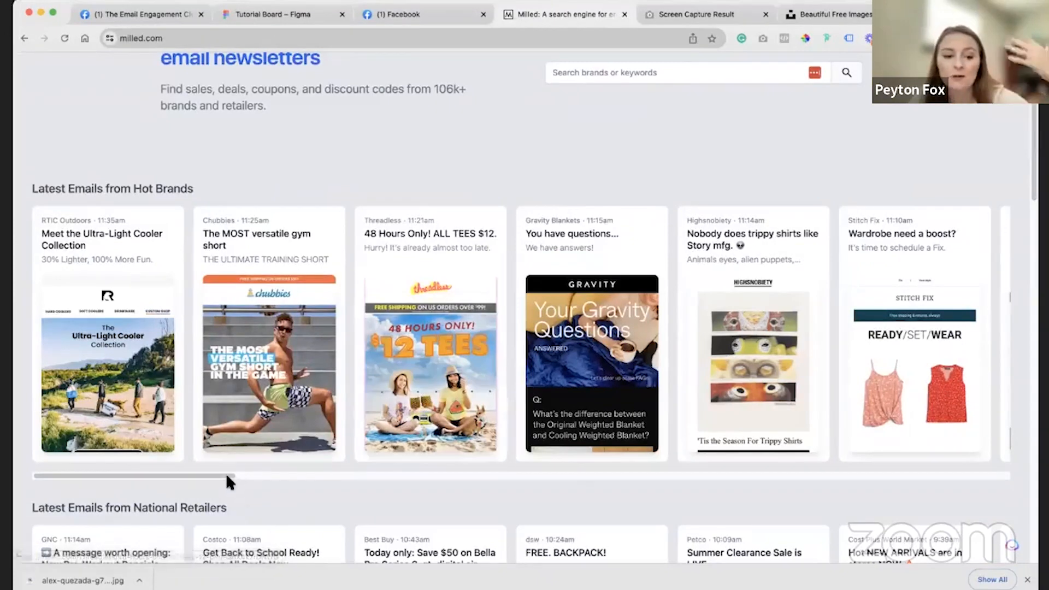
{"action": "left_click_drag", "start_coordinate": [222, 473], "coordinate": [580, 482]}
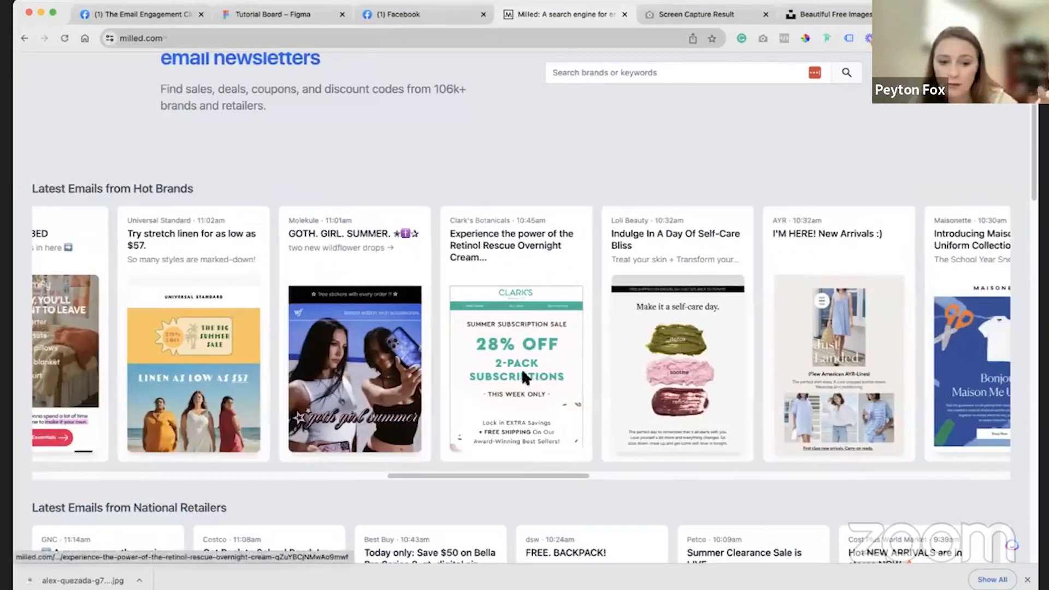
{"action": "left_click", "coordinate": [525, 377]}
{"action": "scroll", "coordinate": [392, 370], "scroll_direction": "down", "scroll_amount": 1}
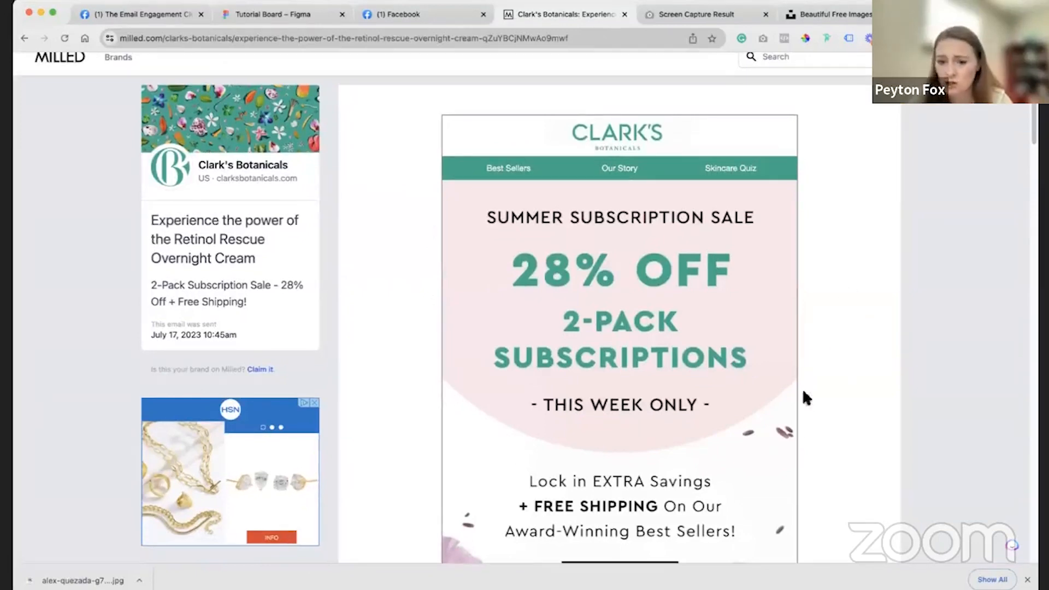
- Return to the Tutorial Board in Figma, draw an inverted Pen triangle about 836 by 656 across Welcome Email - 1 and bend its lower point into a curve
{"action": "left_click", "coordinate": [254, 10]}
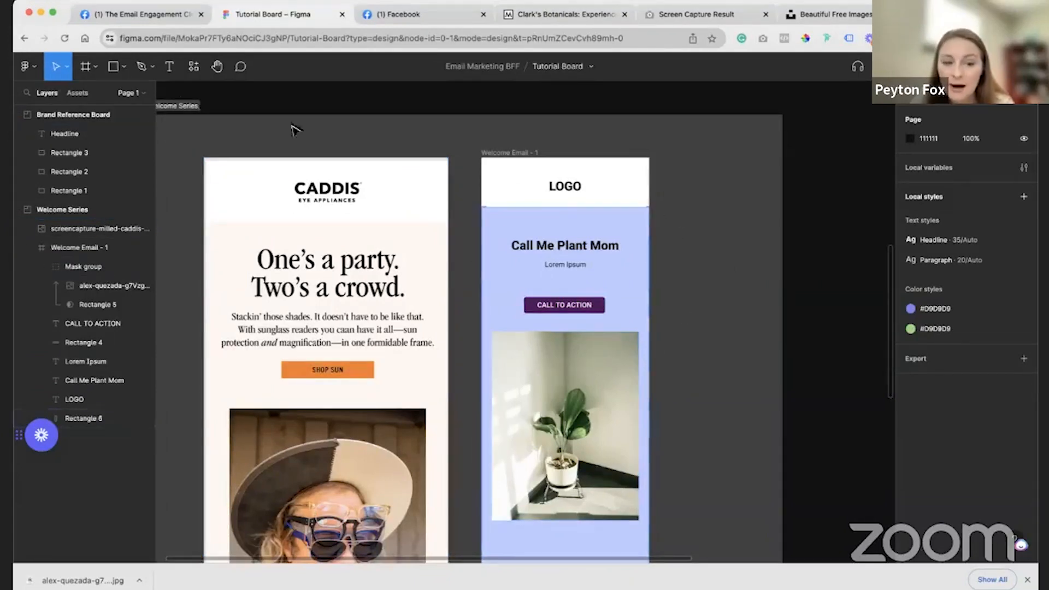
{"action": "left_click", "coordinate": [142, 67]}
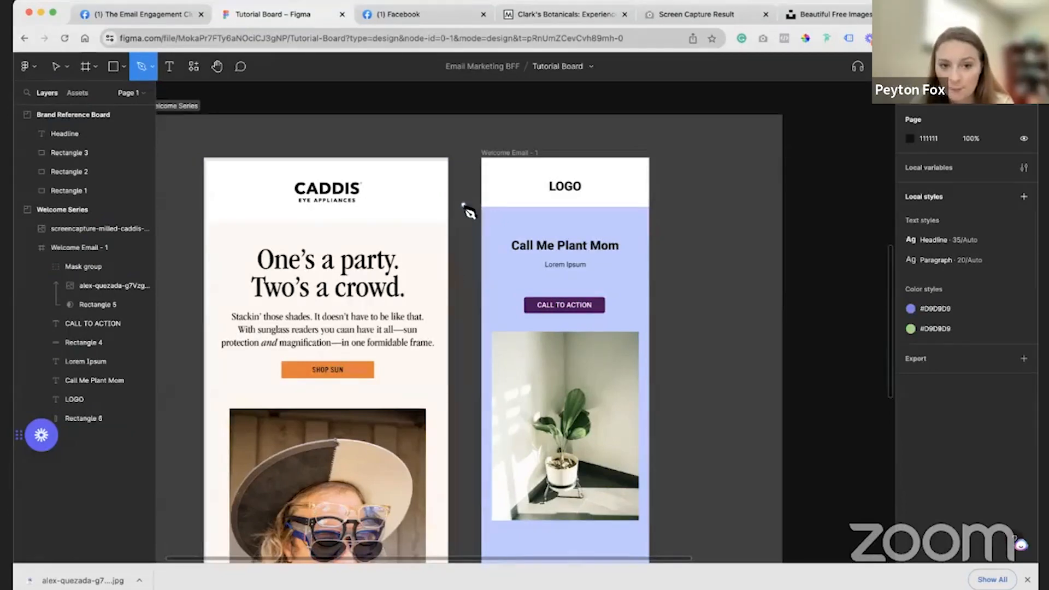
{"action": "left_click", "coordinate": [460, 203]}
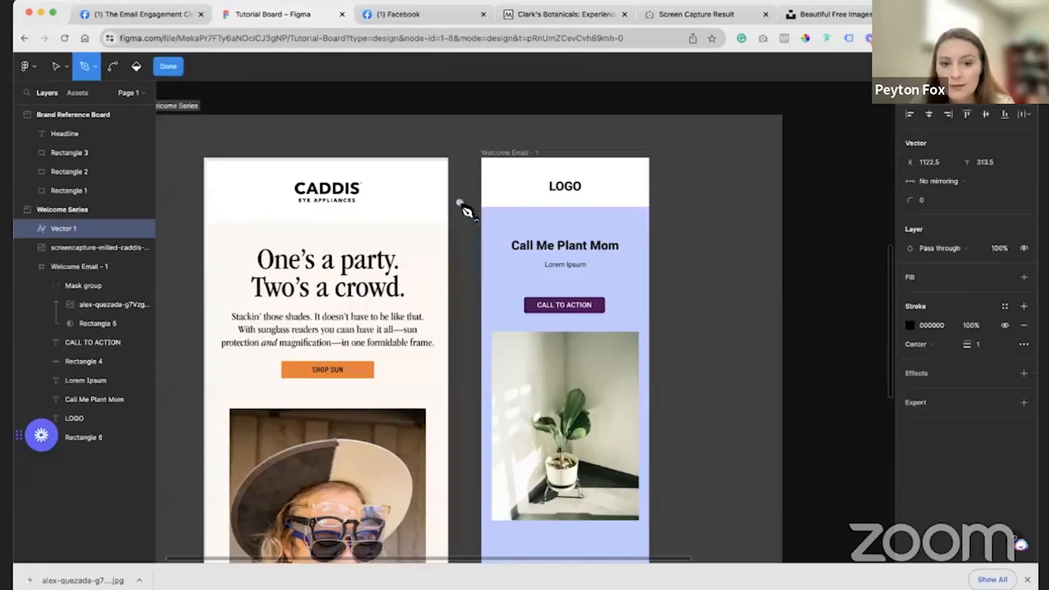
{"action": "left_click", "coordinate": [693, 203]}
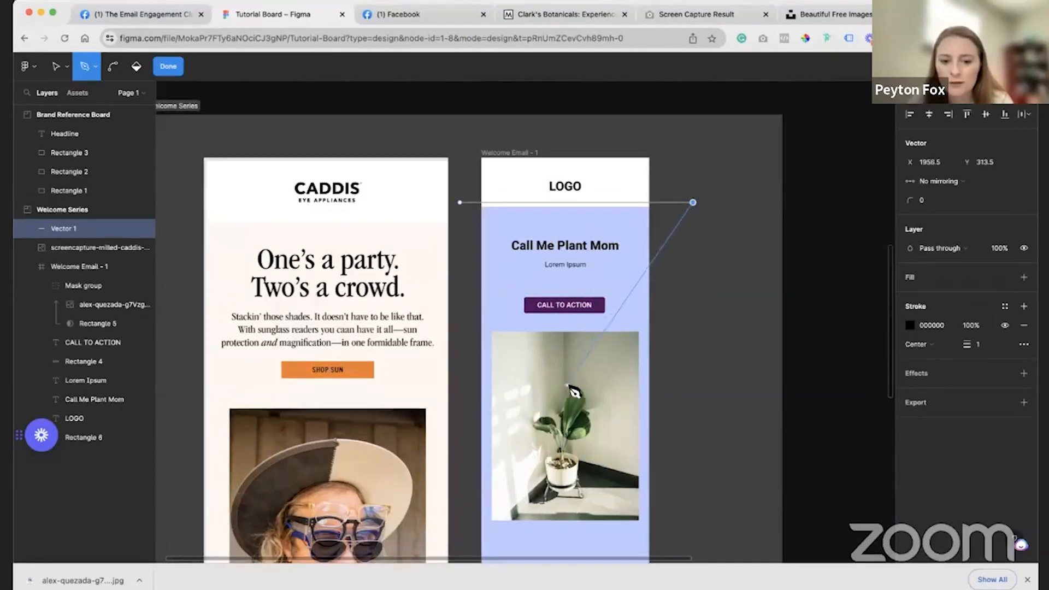
{"action": "left_click", "coordinate": [565, 386]}
{"action": "left_click", "coordinate": [460, 204]}
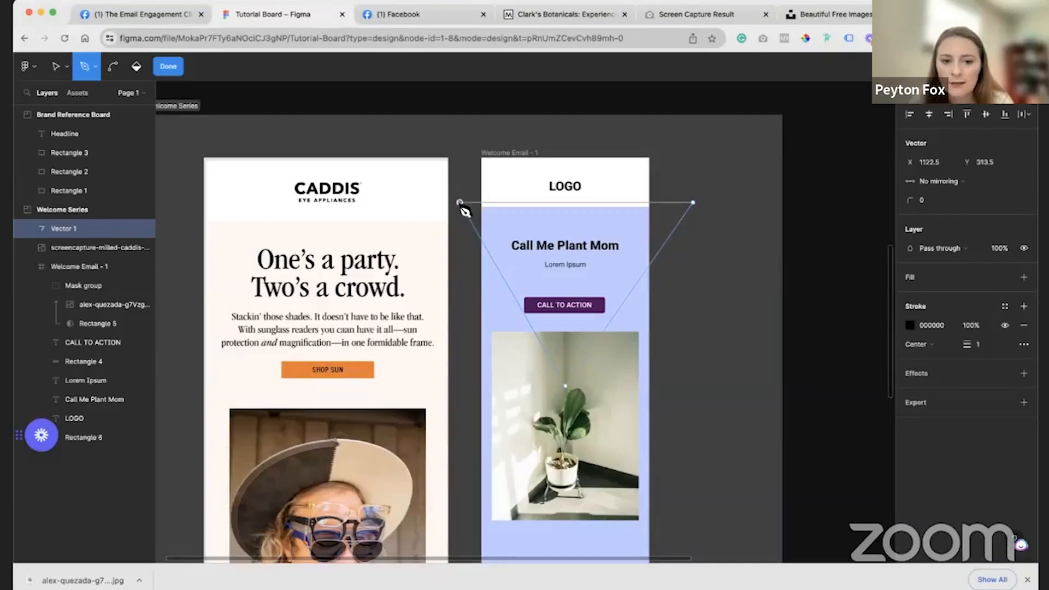
{"action": "left_click", "coordinate": [113, 69]}
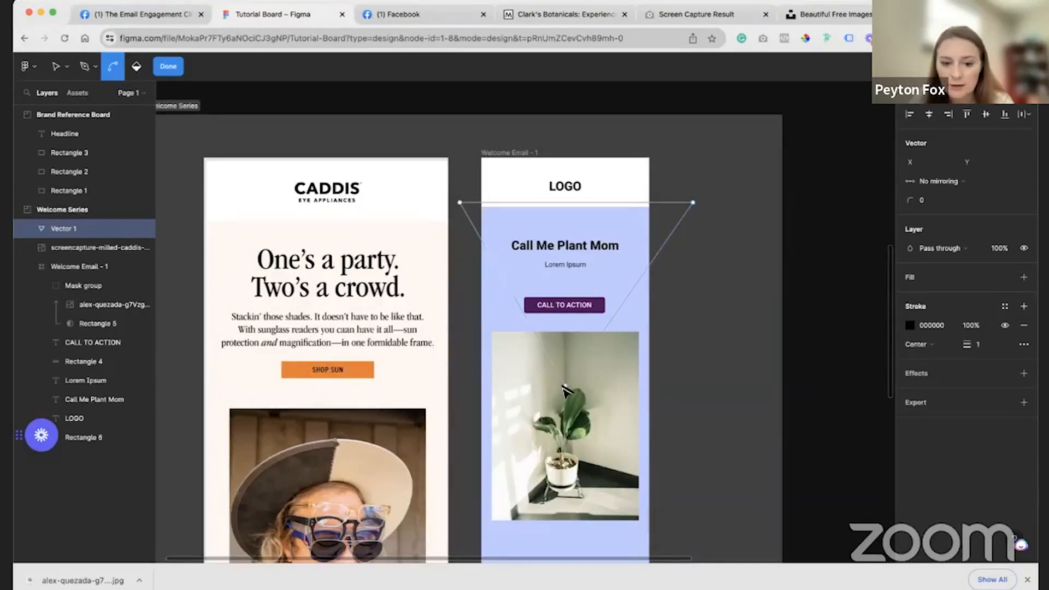
{"action": "left_click_drag", "start_coordinate": [566, 386], "coordinate": [569, 390]}
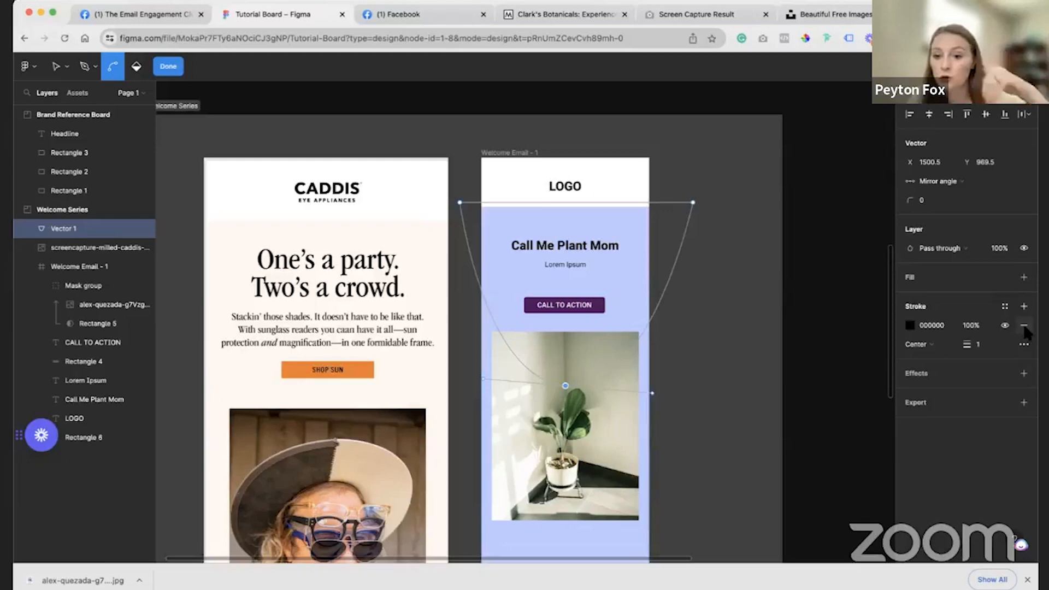
- Remove the curved vector's black stroke and give the shape a white FFFFFF fill
{"action": "left_click", "coordinate": [1024, 326]}
{"action": "left_click", "coordinate": [1024, 278]}
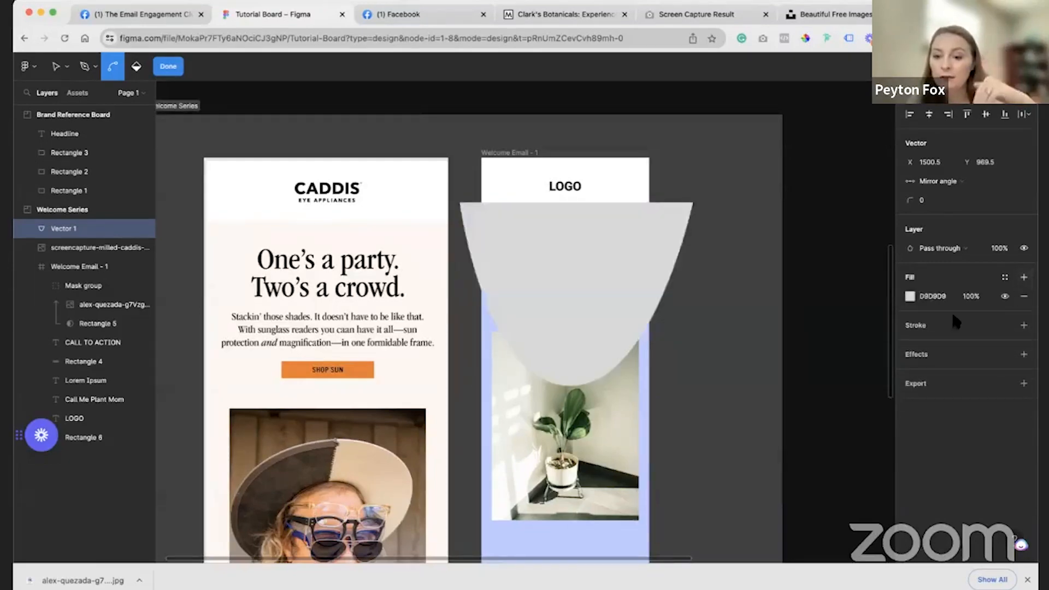
{"action": "left_click", "coordinate": [910, 296]}
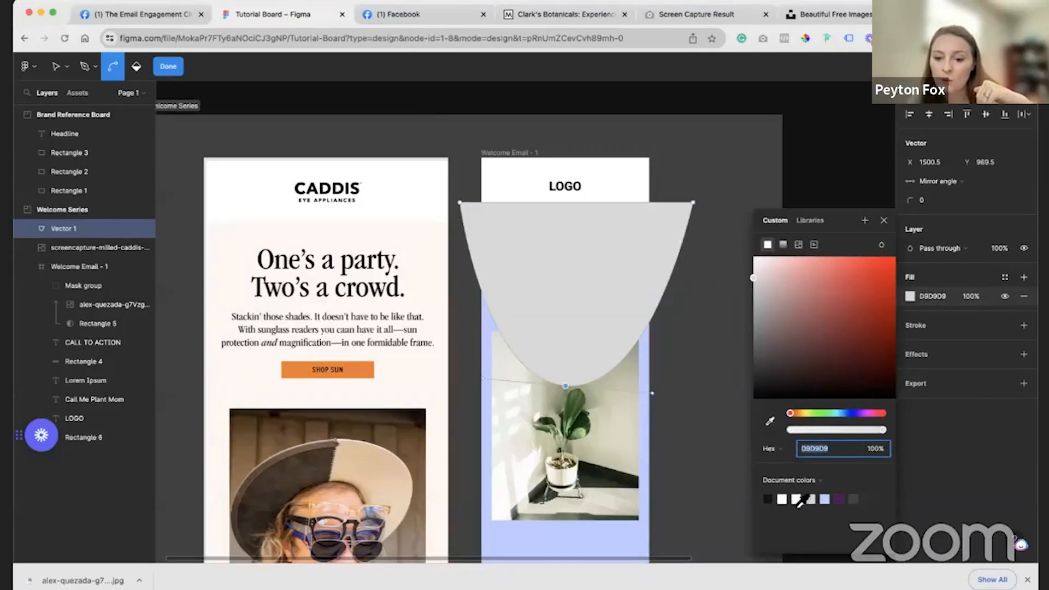
{"action": "left_click_drag", "start_coordinate": [773, 340], "coordinate": [744, 244]}
{"action": "left_click", "coordinate": [990, 471]}
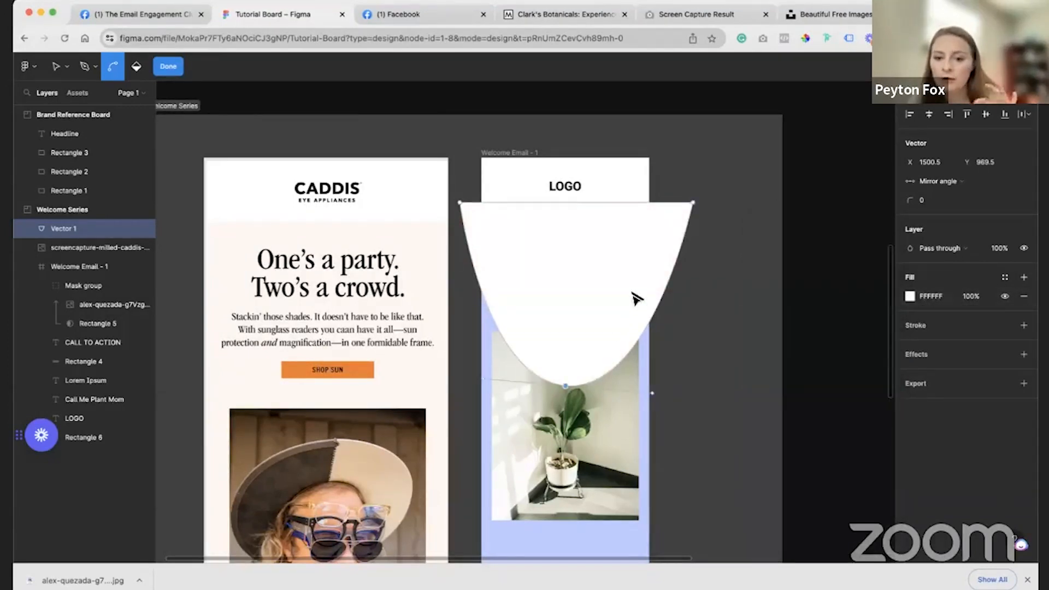
- Level the curve handle at the vector's lower point and move Vector 1 into Welcome Email - 1, directly beneath the Call Me Plant Mom layer
{"action": "left_click_drag", "start_coordinate": [653, 392], "coordinate": [658, 386]}
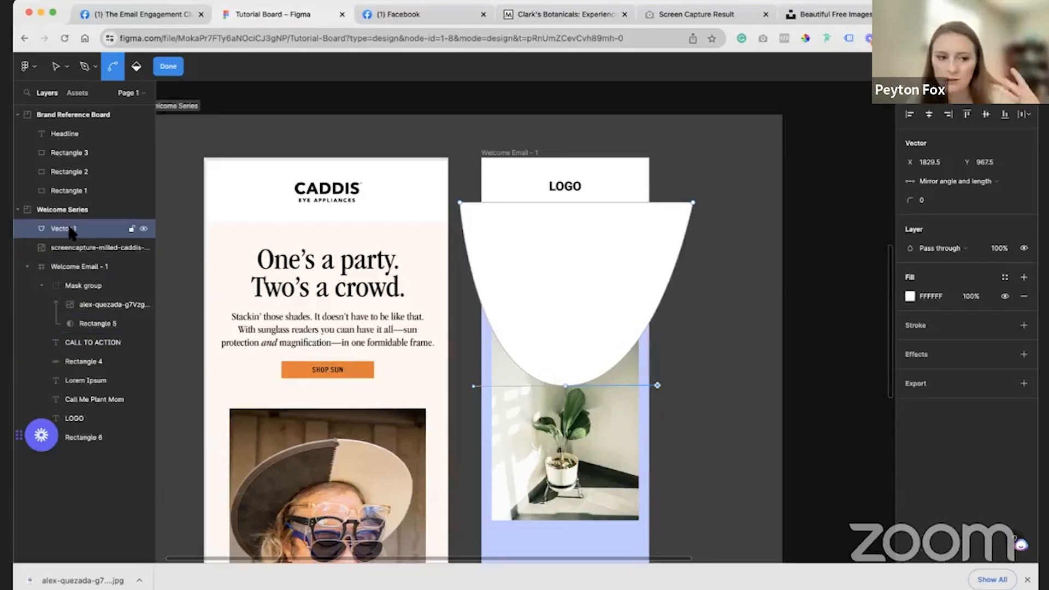
{"action": "left_click_drag", "start_coordinate": [77, 250], "coordinate": [81, 410]}
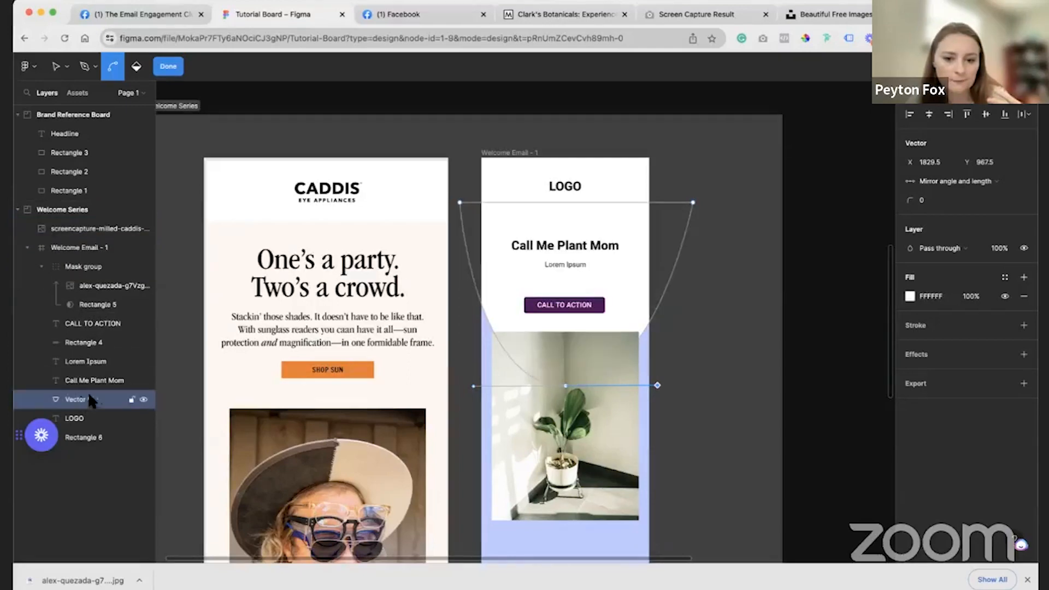
{"action": "left_click", "coordinate": [743, 307]}
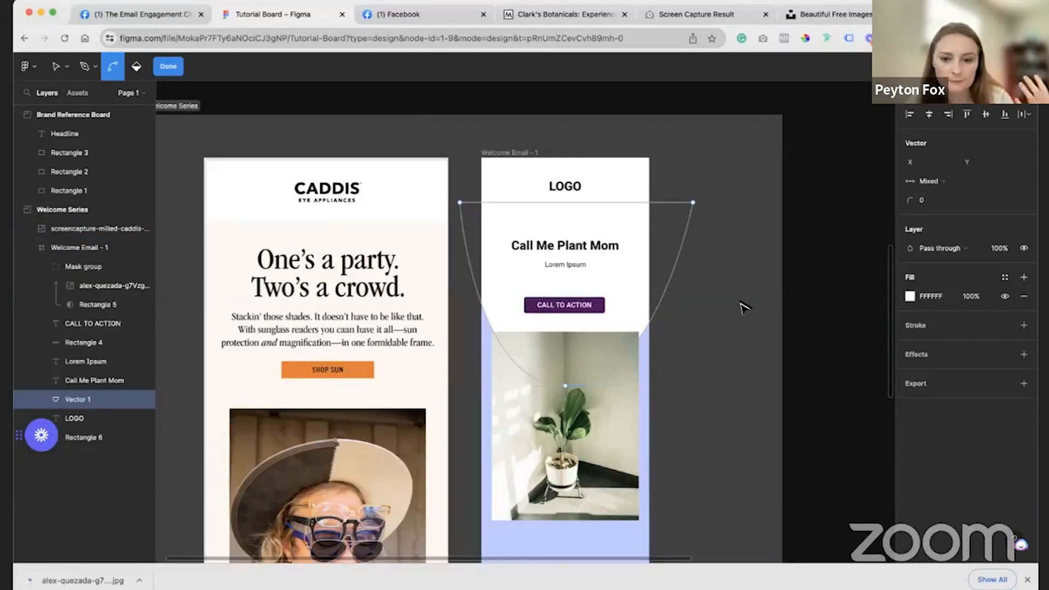
{"action": "left_click", "coordinate": [168, 67]}
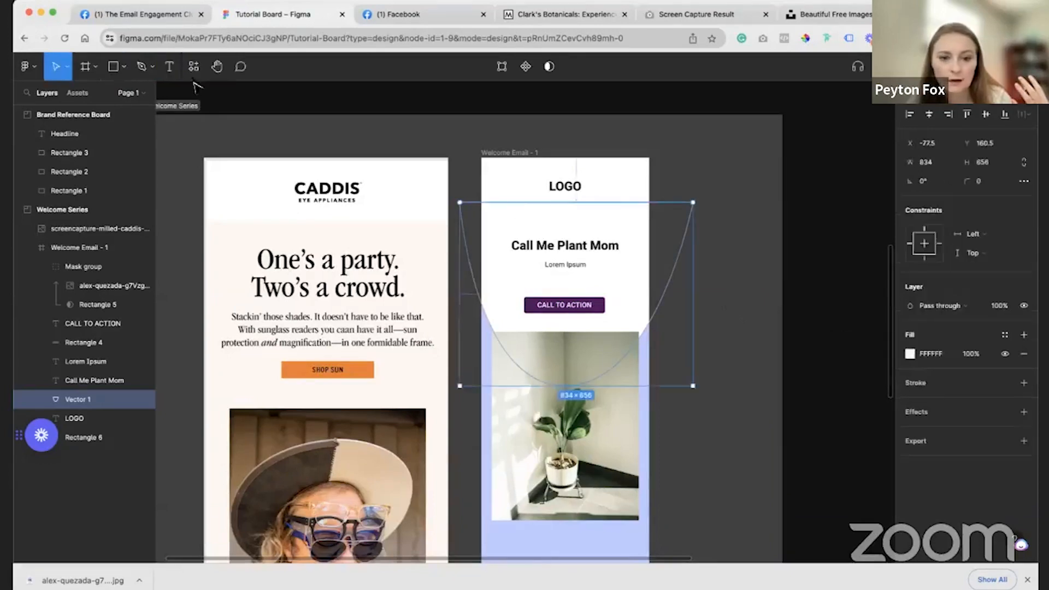
- Resize the white curved shape to about 747 by 532 and place it at about X -46, Y 129 behind the title and button
{"action": "left_click", "coordinate": [832, 391]}
{"action": "left_click", "coordinate": [645, 274]}
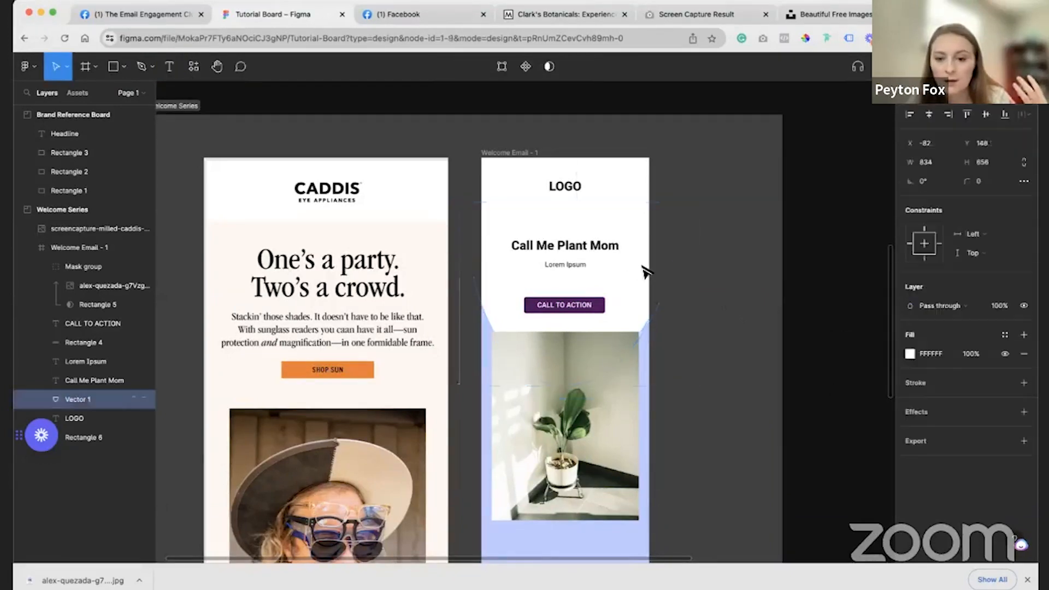
{"action": "left_click_drag", "start_coordinate": [675, 380], "coordinate": [640, 358]}
{"action": "left_click", "coordinate": [662, 261]}
{"action": "left_click", "coordinate": [678, 270]}
{"action": "left_click", "coordinate": [697, 275]}
{"action": "left_click", "coordinate": [663, 276]}
{"action": "mouse_move", "coordinate": [669, 275]}
{"action": "left_mouse_down"}
{"action": "mouse_move", "coordinate": [649, 270]}
{"action": "mouse_move", "coordinate": [660, 276]}
{"action": "left_mouse_up"}
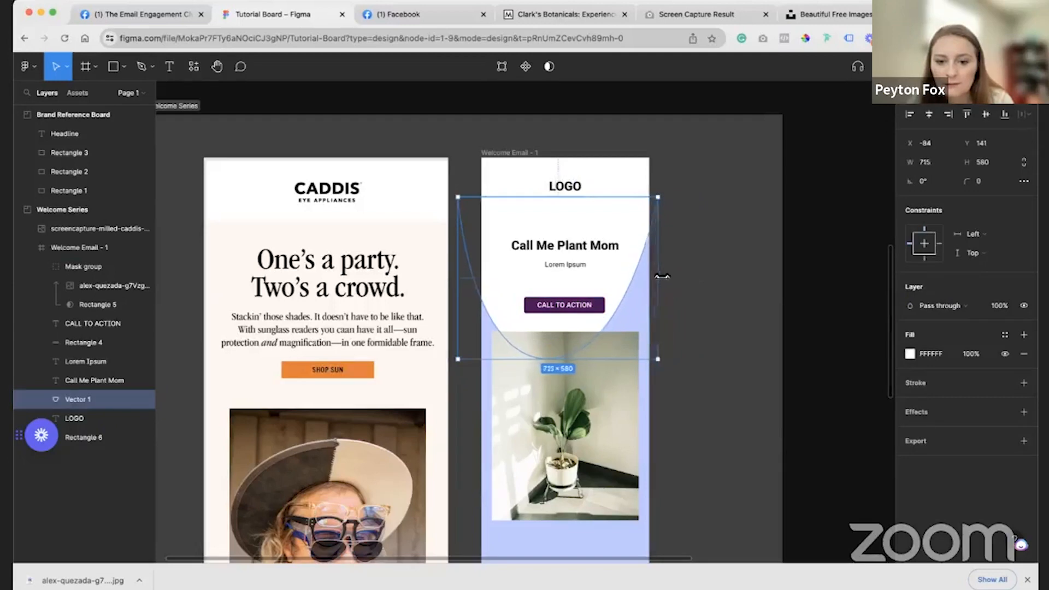
{"action": "left_click_drag", "start_coordinate": [458, 283], "coordinate": [467, 283]}
{"action": "left_click_drag", "start_coordinate": [629, 281], "coordinate": [628, 279]}
{"action": "left_click_drag", "start_coordinate": [592, 356], "coordinate": [602, 310]}
{"action": "left_click_drag", "start_coordinate": [631, 250], "coordinate": [632, 285]}
{"action": "left_click_drag", "start_coordinate": [629, 229], "coordinate": [624, 197]}
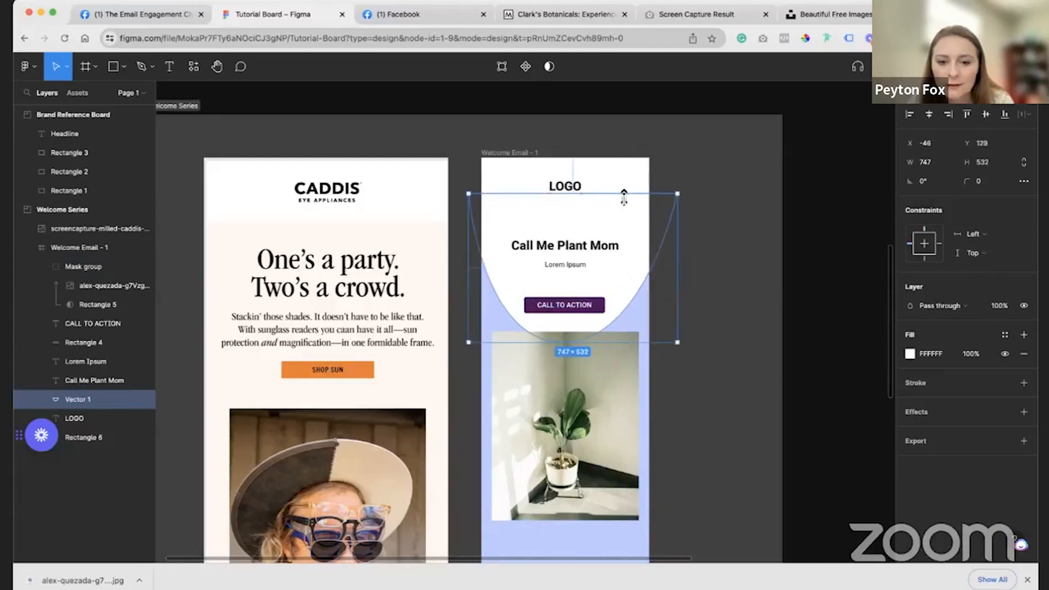
{"action": "left_click", "coordinate": [715, 334]}
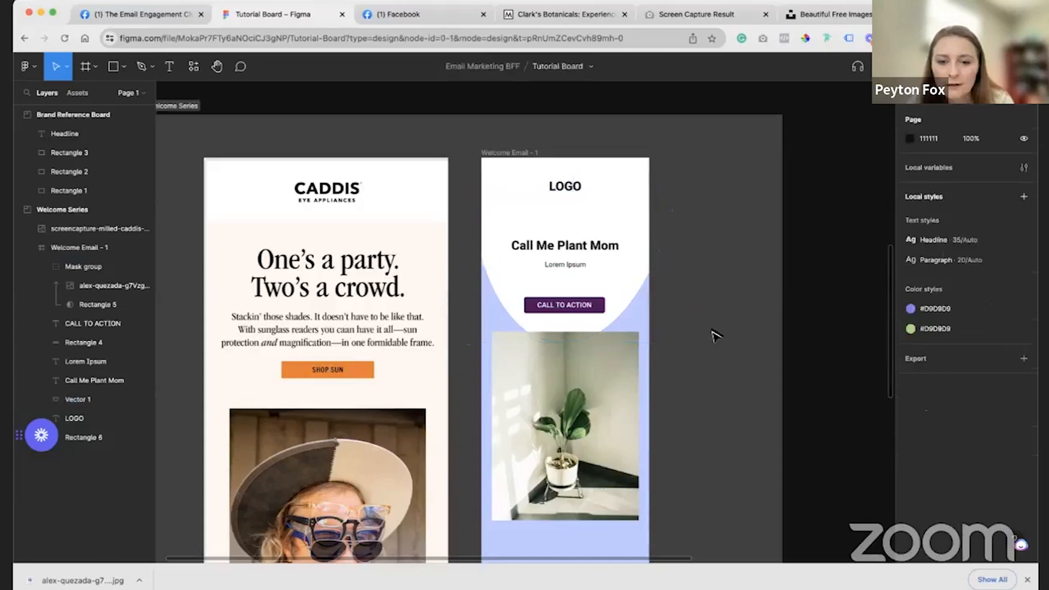
{"action": "left_click", "coordinate": [644, 290]}
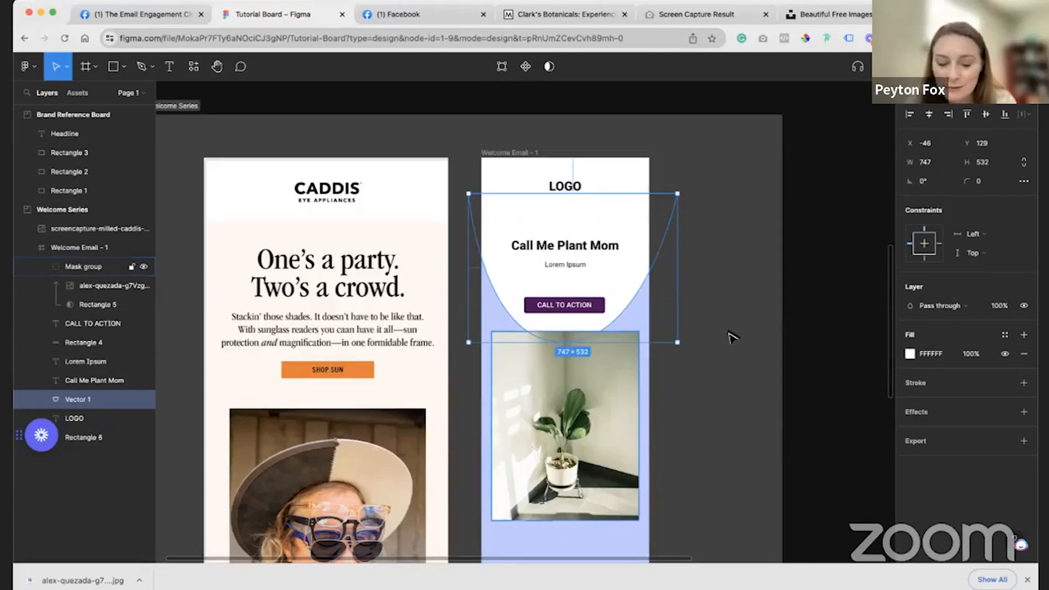
{"action": "left_click", "coordinate": [140, 70]}
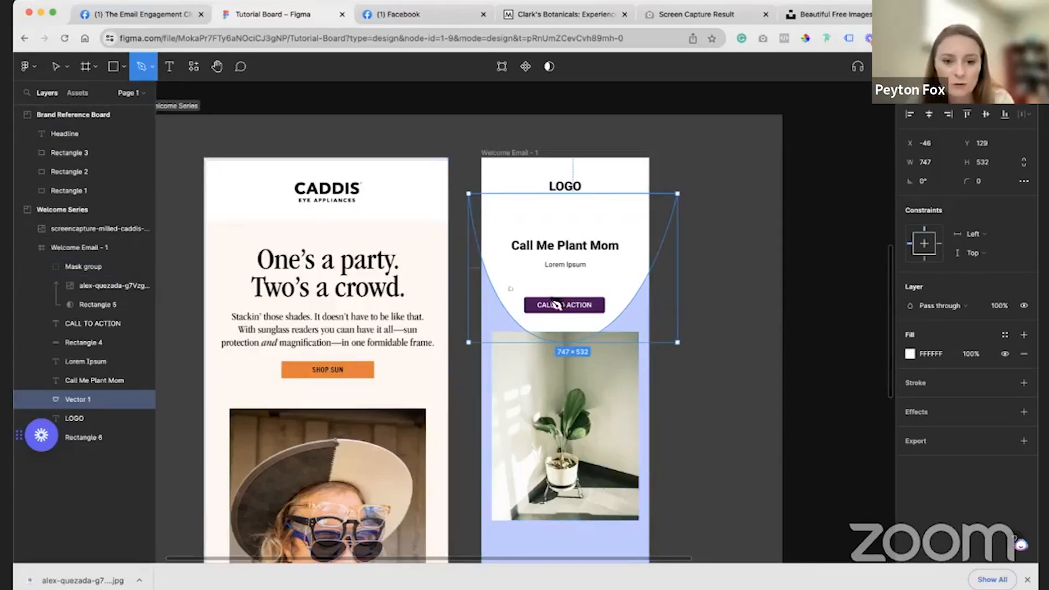
{"action": "left_click", "coordinate": [57, 67]}
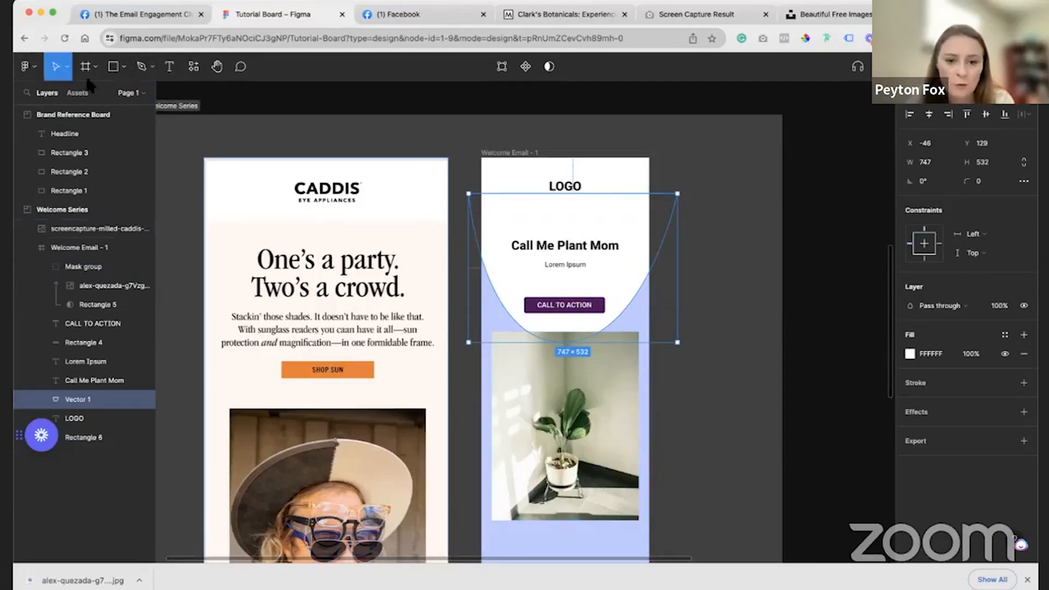
{"action": "left_click", "coordinate": [714, 429]}
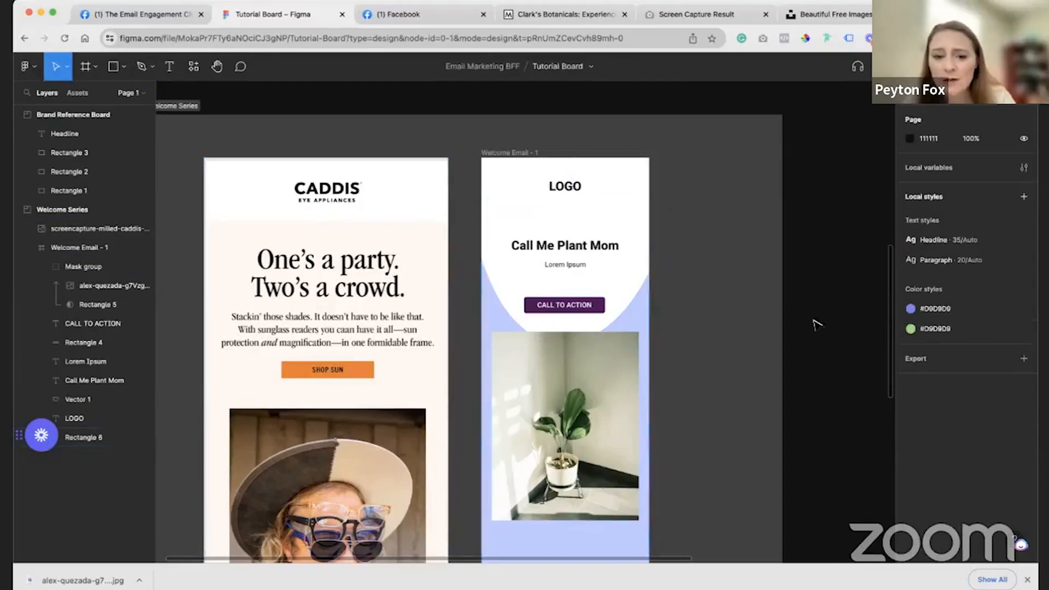
- Try a duplicate of the white curved shape, rotated to about -179° at the base of the email, and delete it
{"action": "scroll", "coordinate": [697, 393], "scroll_direction": "down", "scroll_amount": 3}
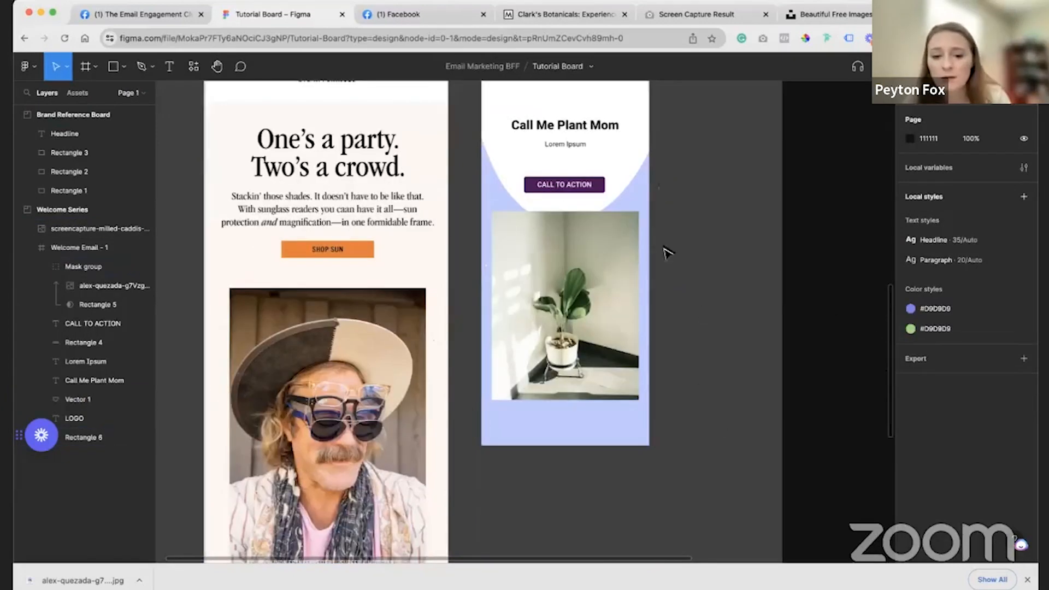
{"action": "left_click", "coordinate": [636, 165]}
{"action": "key", "text": "super+d"}
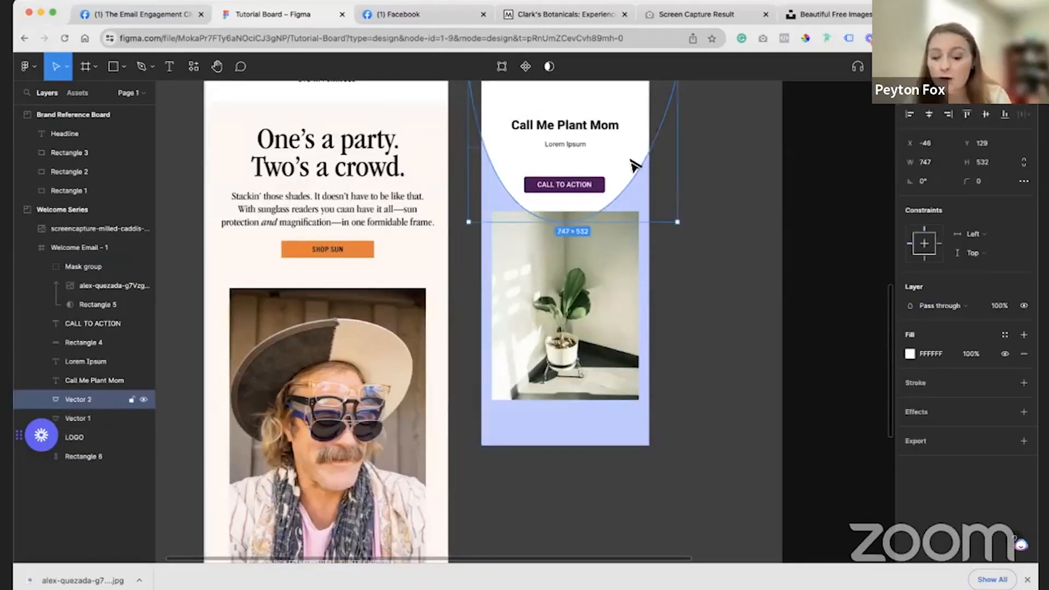
{"action": "left_click_drag", "start_coordinate": [635, 165], "coordinate": [388, 229]}
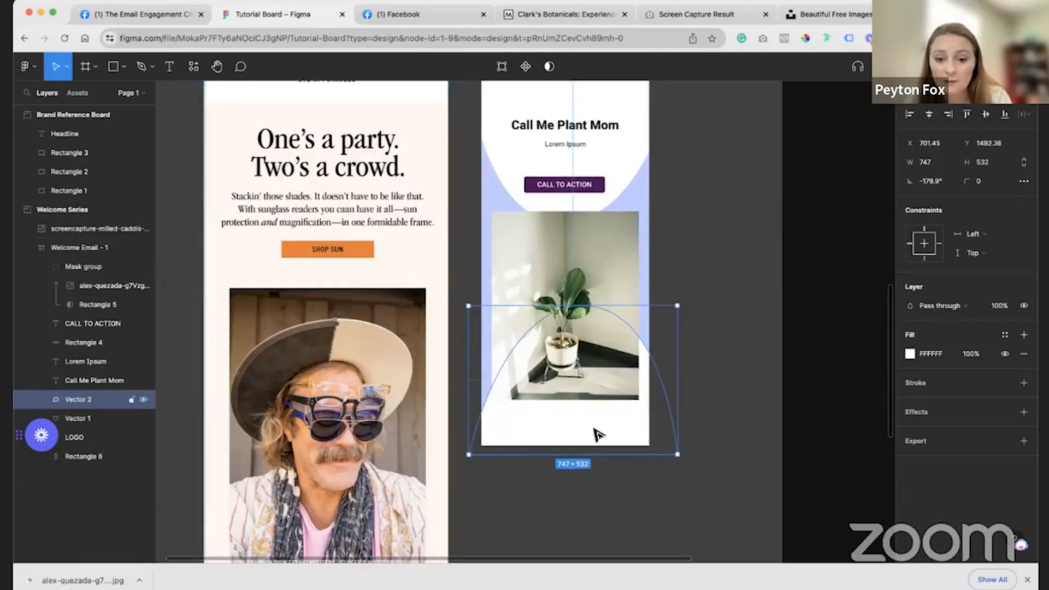
{"action": "left_click", "coordinate": [780, 429]}
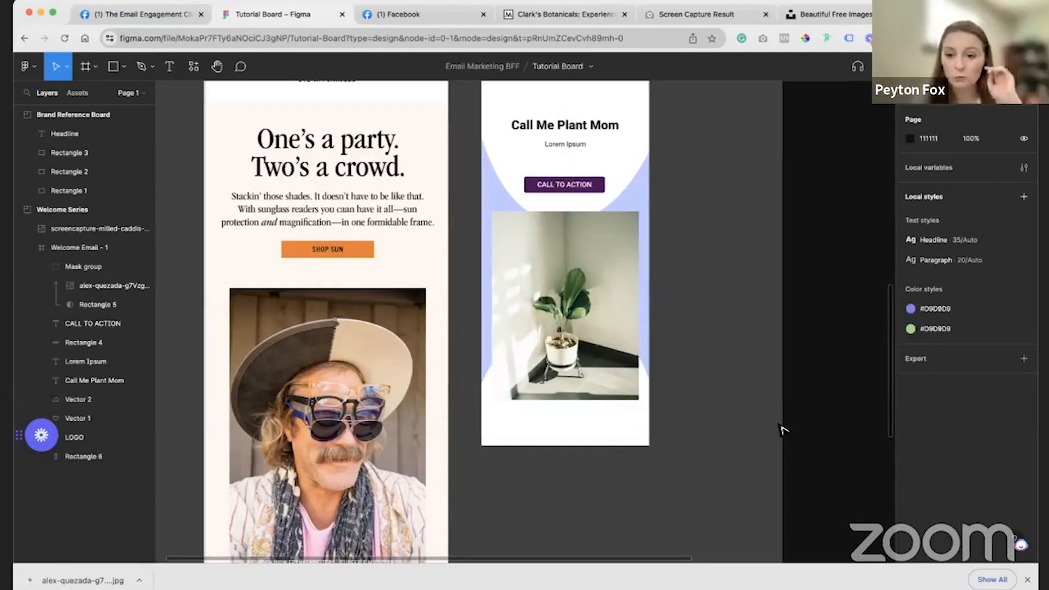
{"action": "left_click", "coordinate": [602, 447]}
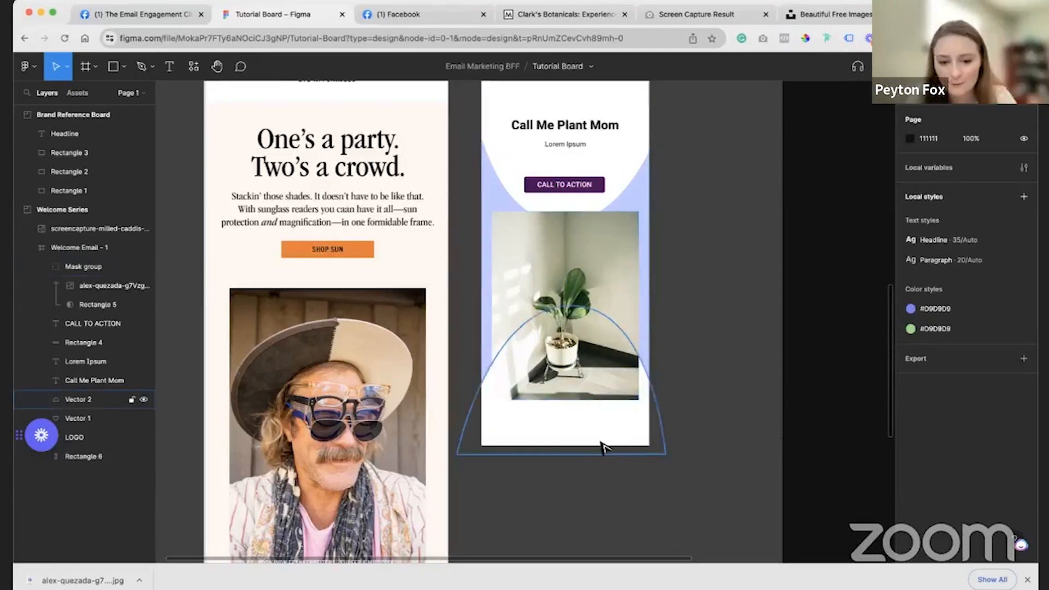
{"action": "key", "text": "Delete"}
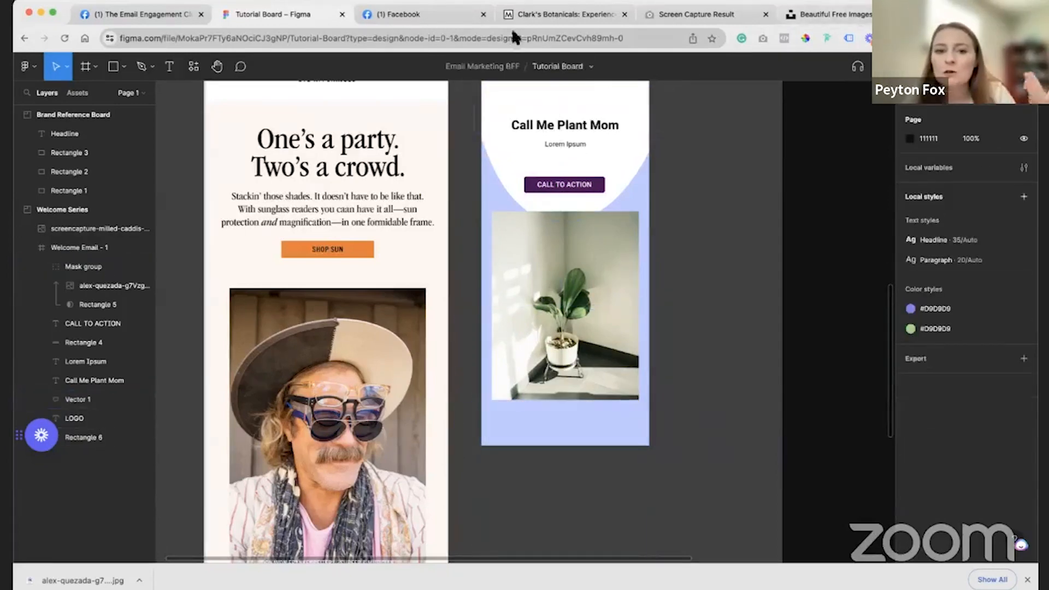
- Return to the Clark's Botanicals email on Milled and examine its Retinol Rescue Overnight Cream section with the rounded ingredient labels
{"action": "left_click", "coordinate": [521, 14]}
{"action": "scroll", "coordinate": [839, 415], "scroll_direction": "down", "scroll_amount": 4}
{"action": "scroll", "coordinate": [837, 405], "scroll_direction": "down", "scroll_amount": 2}
{"action": "scroll", "coordinate": [740, 399], "scroll_direction": "down", "scroll_amount": 6}
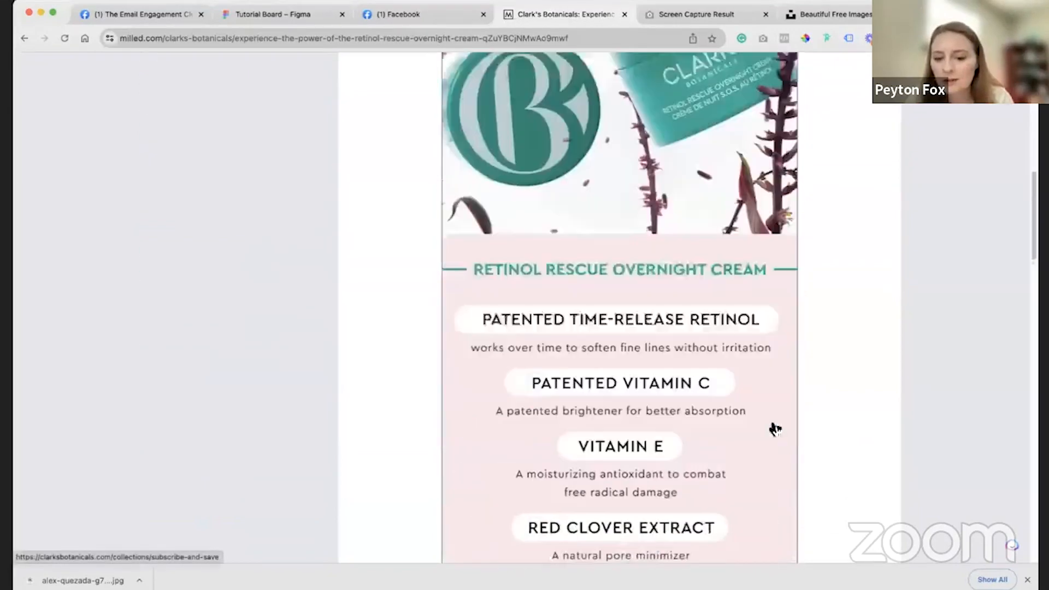
{"action": "scroll", "coordinate": [868, 413], "scroll_direction": "down", "scroll_amount": 1}
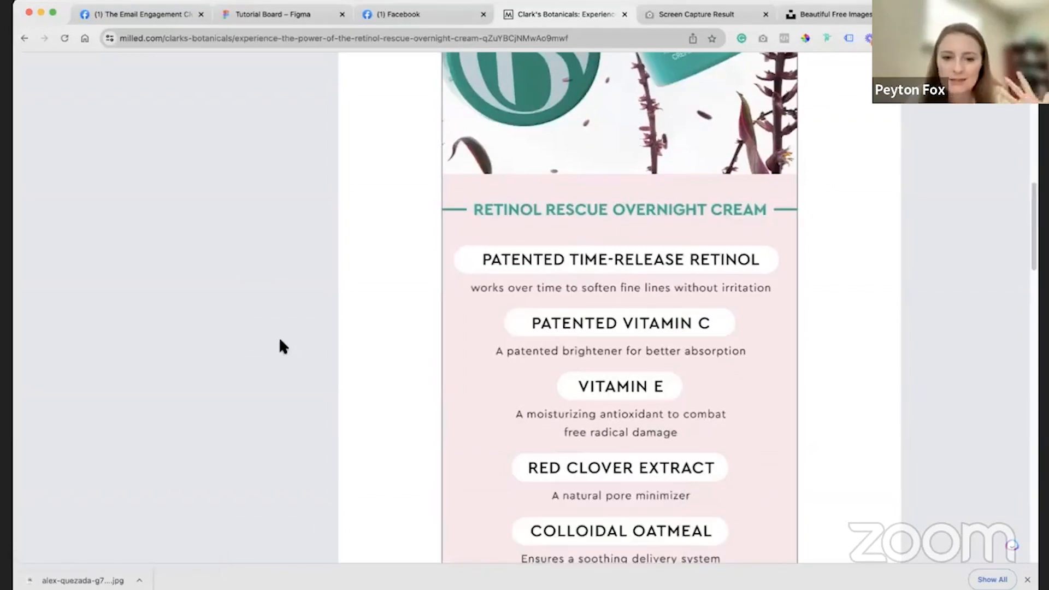
- Return to the Tutorial Board in Figma and lengthen the Welcome Email - 1 frame downward for more room below the plant photo
{"action": "left_click", "coordinate": [262, 14]}
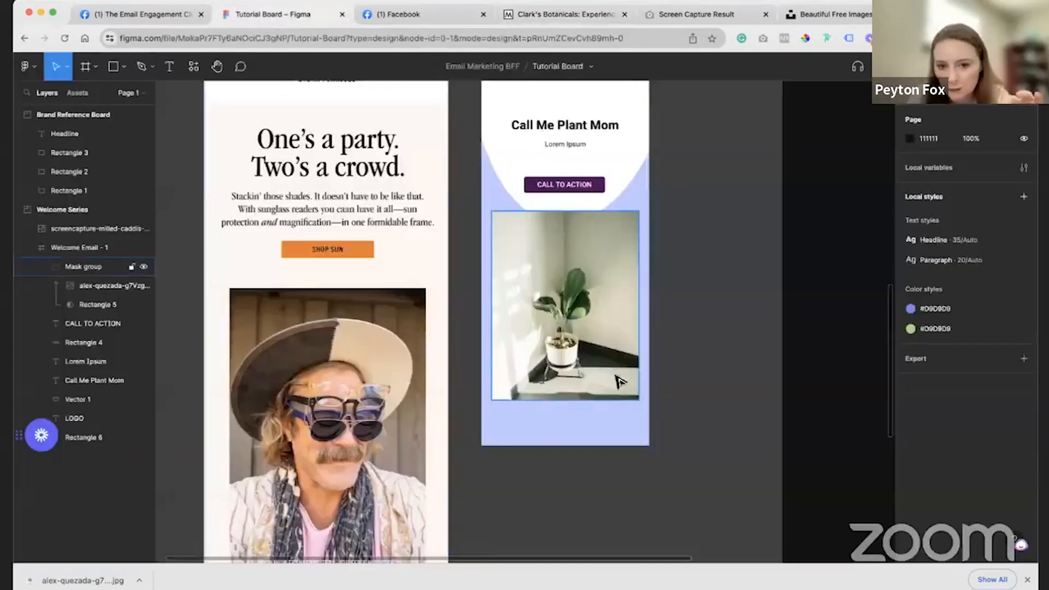
{"action": "scroll", "coordinate": [676, 303], "scroll_direction": "up", "scroll_amount": 4}
{"action": "left_click", "coordinate": [824, 377]}
{"action": "scroll", "coordinate": [824, 377], "scroll_direction": "down", "scroll_amount": 5}
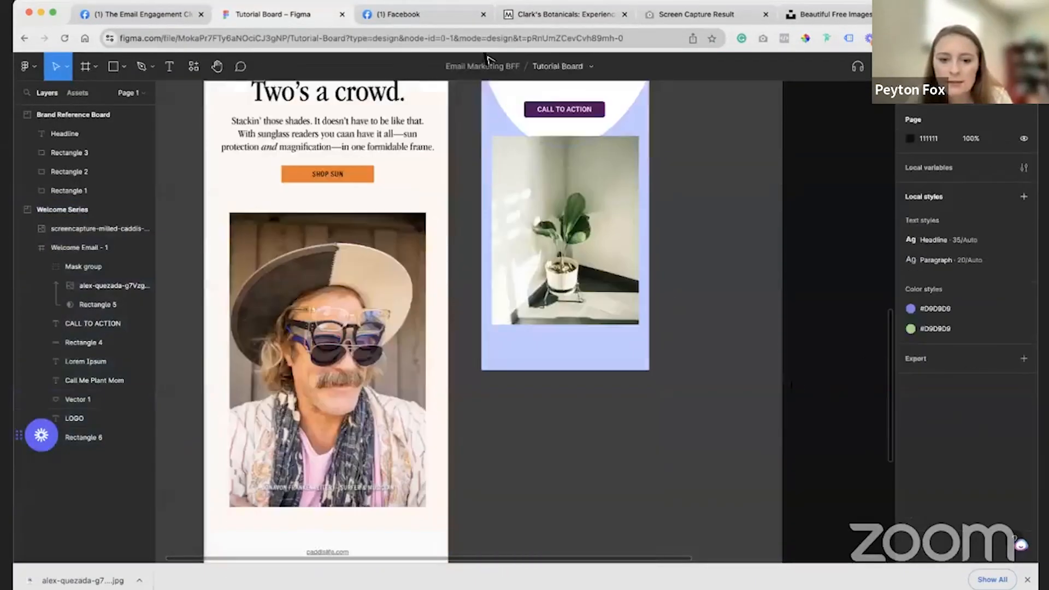
{"action": "scroll", "coordinate": [550, 323], "scroll_direction": "up", "scroll_amount": 2}
{"action": "scroll", "coordinate": [496, 99], "scroll_direction": "up", "scroll_amount": 3}
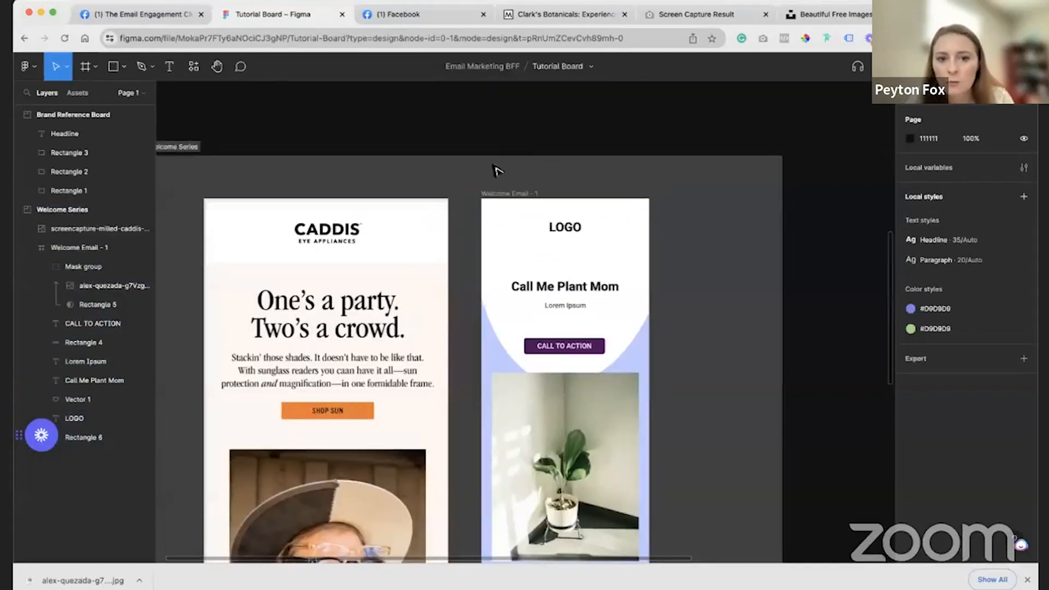
{"action": "left_click", "coordinate": [498, 194]}
{"action": "scroll", "coordinate": [610, 322], "scroll_direction": "down", "scroll_amount": 9}
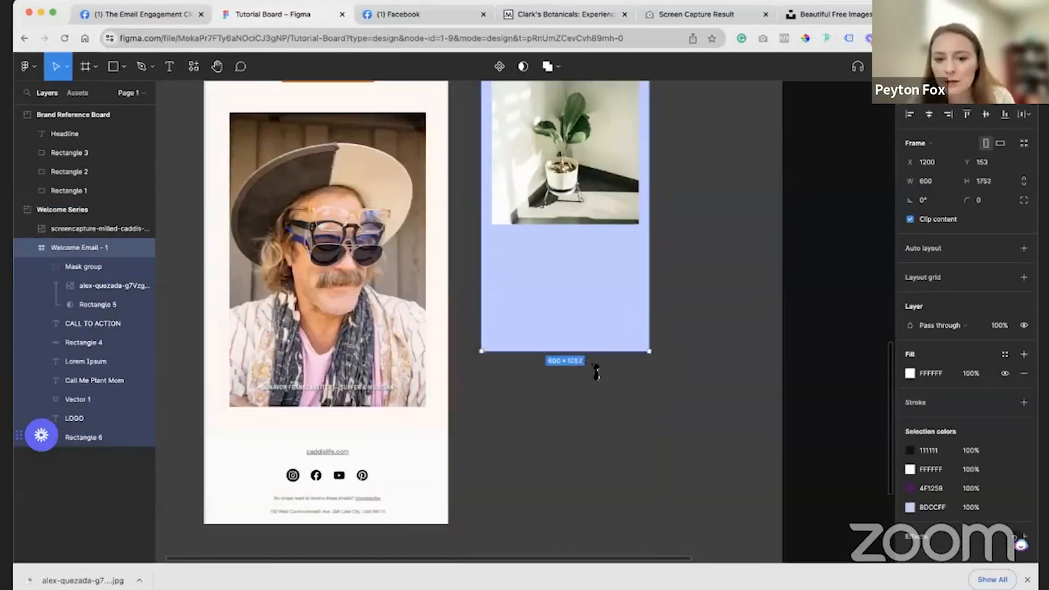
{"action": "left_click", "coordinate": [608, 375]}
- Duplicate the Call Me Plant Mom title and place the copy centred below the plant photo
{"action": "scroll", "coordinate": [609, 374], "scroll_direction": "up", "scroll_amount": 4}
{"action": "left_click", "coordinate": [566, 143]}
{"action": "left_click_drag", "start_coordinate": [566, 145], "coordinate": [566, 460]}
{"action": "left_click", "coordinate": [714, 471]}
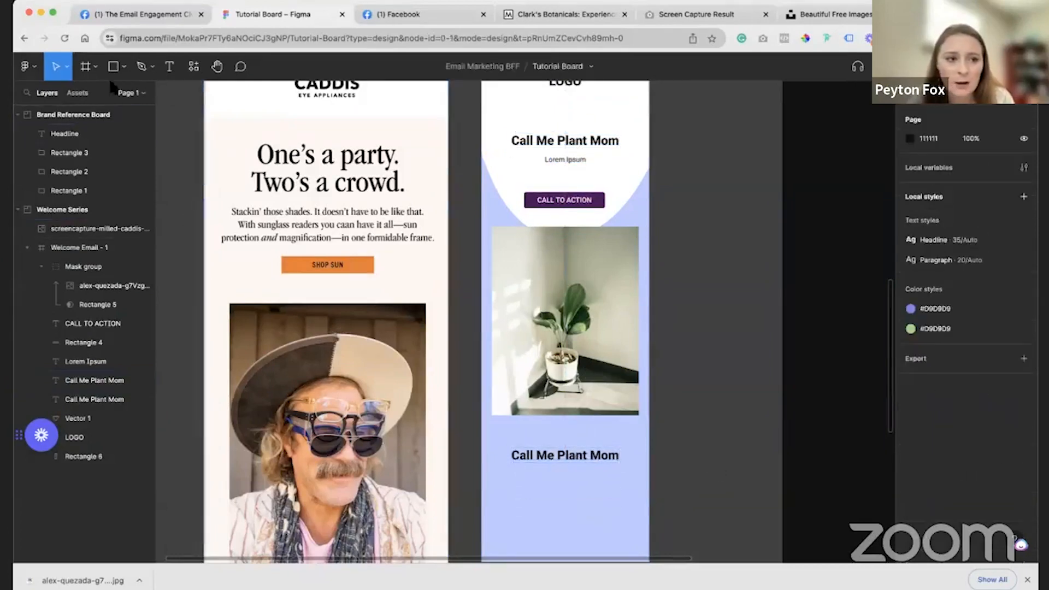
- Draw a pill-shaped rectangle of about 469 by 82 with corner radius 41 over the copied title and fill it white FFFFFF
{"action": "left_click", "coordinate": [115, 67]}
{"action": "left_click_drag", "start_coordinate": [507, 461], "coordinate": [629, 464]}
{"action": "scroll", "coordinate": [634, 470], "scroll_direction": "up", "scroll_amount": 5}
{"action": "left_click_drag", "start_coordinate": [637, 356], "coordinate": [468, 387]}
{"action": "left_click", "coordinate": [910, 354]}
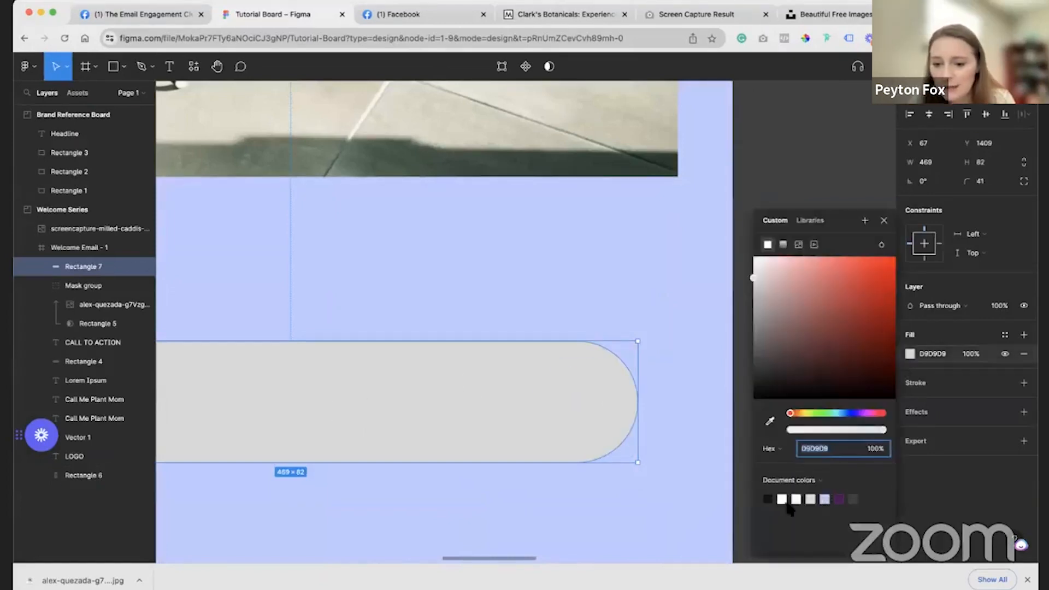
{"action": "left_click", "coordinate": [781, 499]}
{"action": "left_click", "coordinate": [547, 408]}
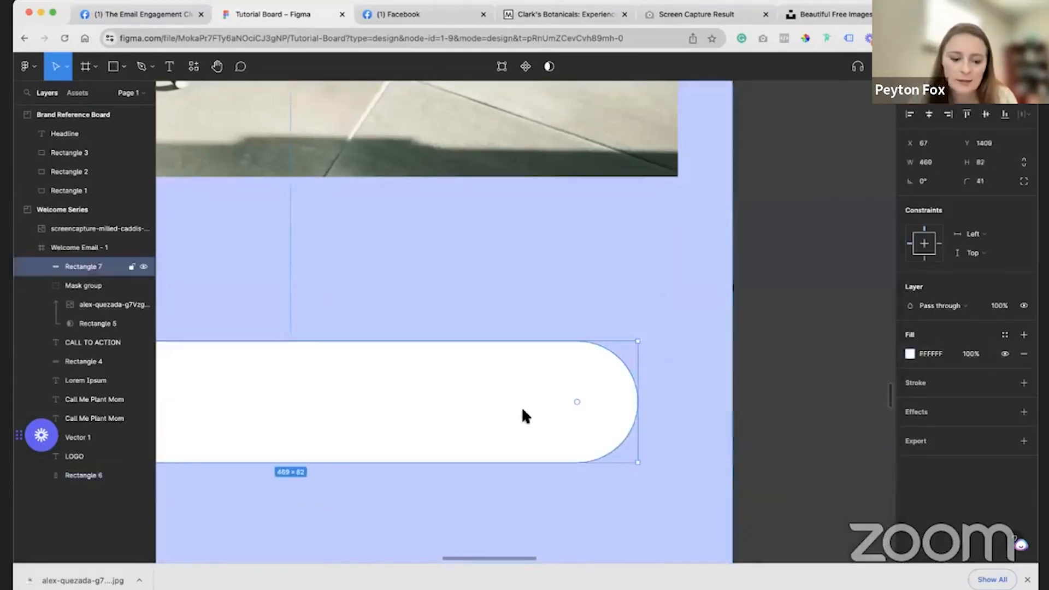
- Move the white pill beneath both title layers and centre the copied title inside it at about X 107, Y 1423
{"action": "left_click_drag", "start_coordinate": [77, 268], "coordinate": [107, 422]}
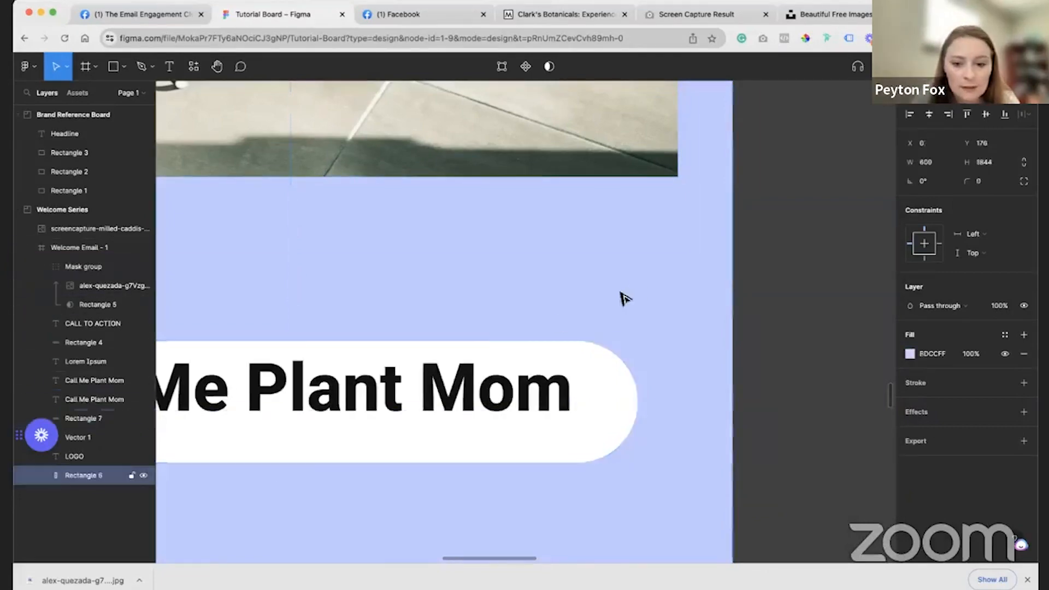
{"action": "left_click", "coordinate": [637, 281]}
{"action": "scroll", "coordinate": [471, 328], "scroll_direction": "down", "scroll_amount": 2}
{"action": "left_click_drag", "start_coordinate": [466, 361], "coordinate": [466, 369]}
{"action": "left_click", "coordinate": [706, 398]}
- Set the copied title's font size to 30 and recentre it in the white pill at about X 169, Y 1432
{"action": "scroll", "coordinate": [471, 425], "scroll_direction": "down", "scroll_amount": 3}
{"action": "left_click", "coordinate": [465, 389]}
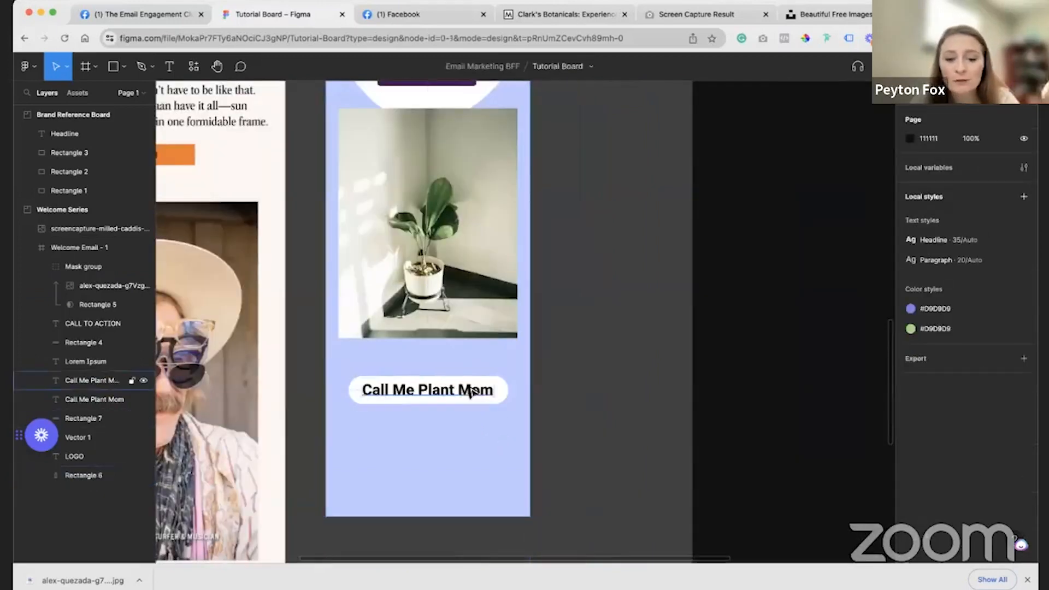
{"action": "double_click", "coordinate": [987, 373]}
{"action": "type", "text": "30"}
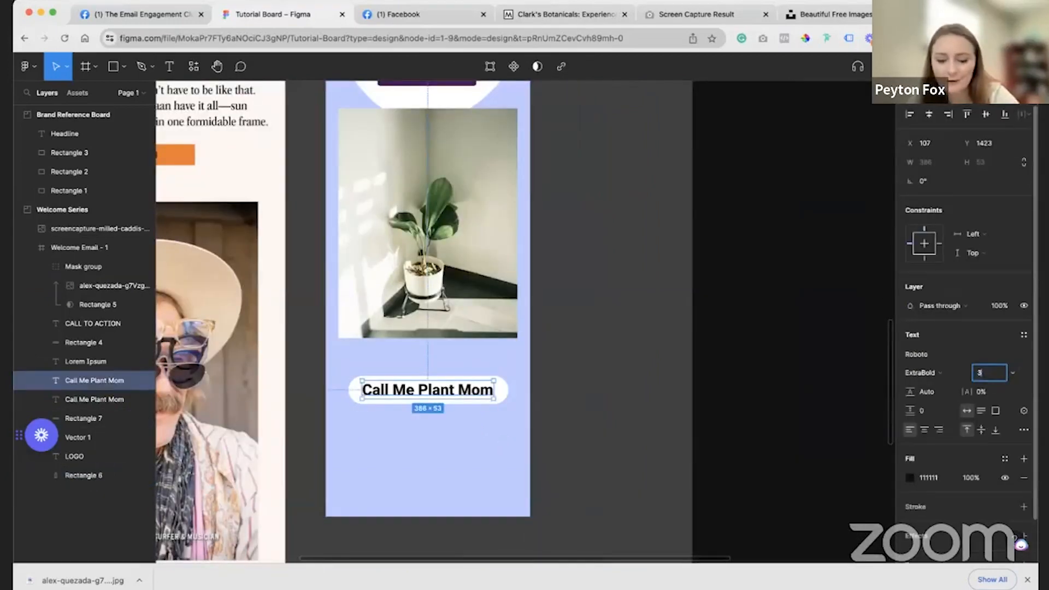
{"action": "key", "text": "Return"}
{"action": "left_click_drag", "start_coordinate": [403, 396], "coordinate": [424, 396]}
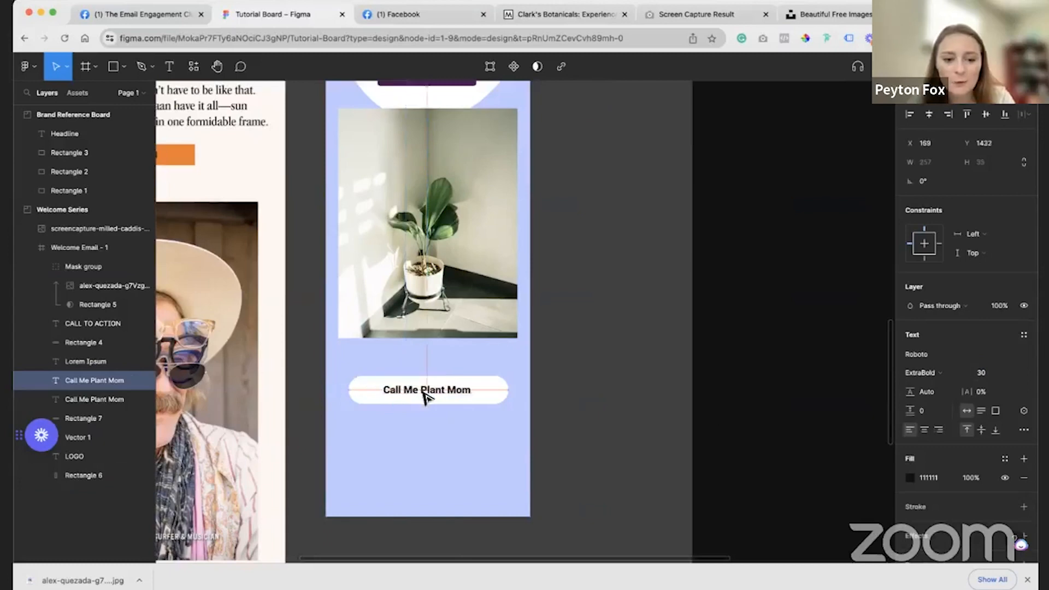
{"action": "left_click", "coordinate": [814, 405]}
{"action": "scroll", "coordinate": [432, 389], "scroll_direction": "down", "scroll_amount": 3}
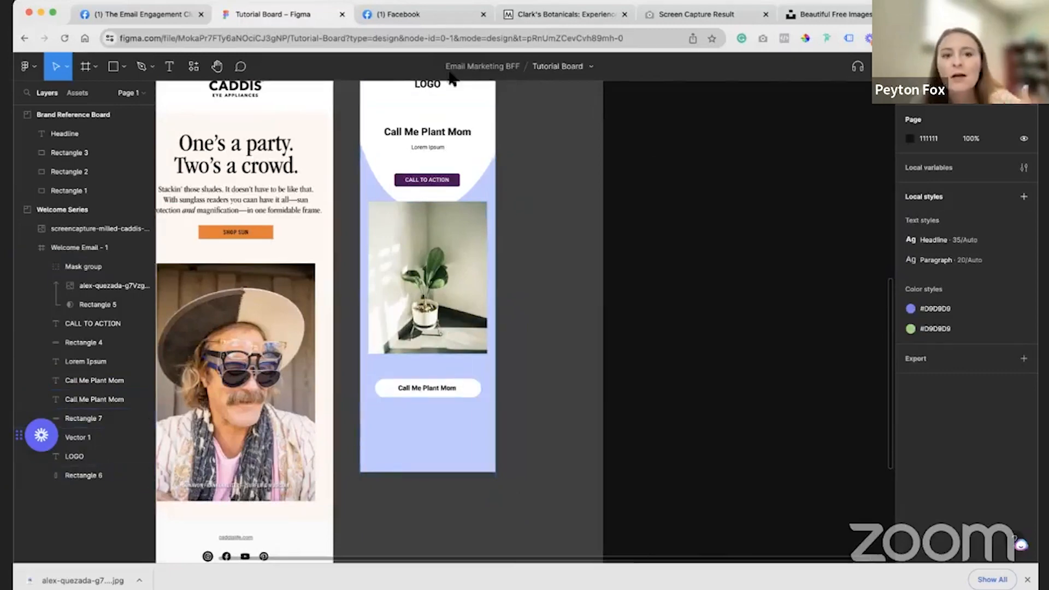
- Switch to Milled and open the RTIC Outdoors Ultra-Light Cooler email from its home page to examine the hero photo and button layout
{"action": "left_click", "coordinate": [526, 18]}
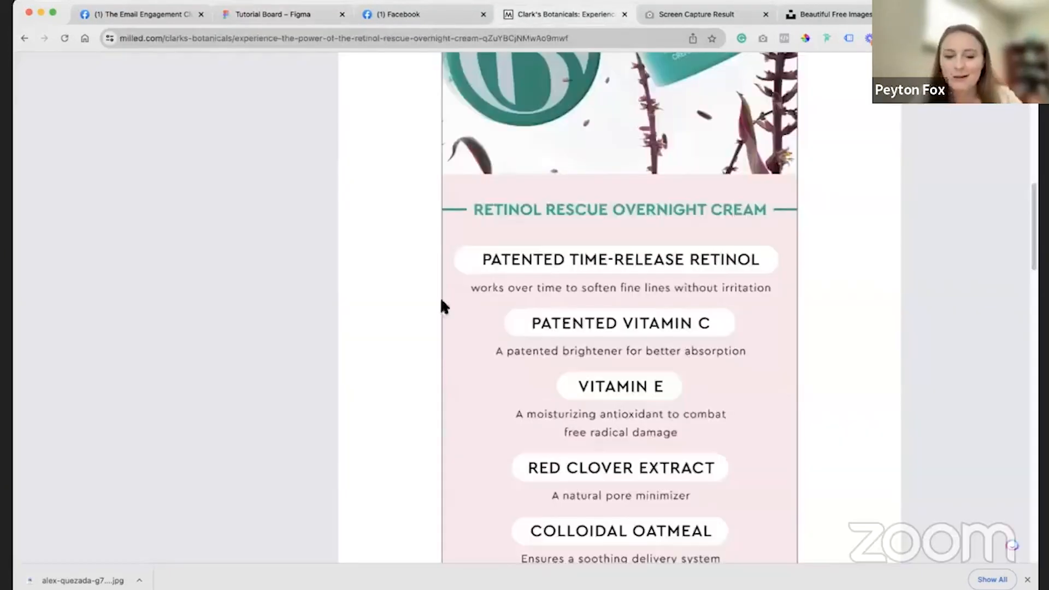
{"action": "scroll", "coordinate": [411, 383], "scroll_direction": "up", "scroll_amount": 15}
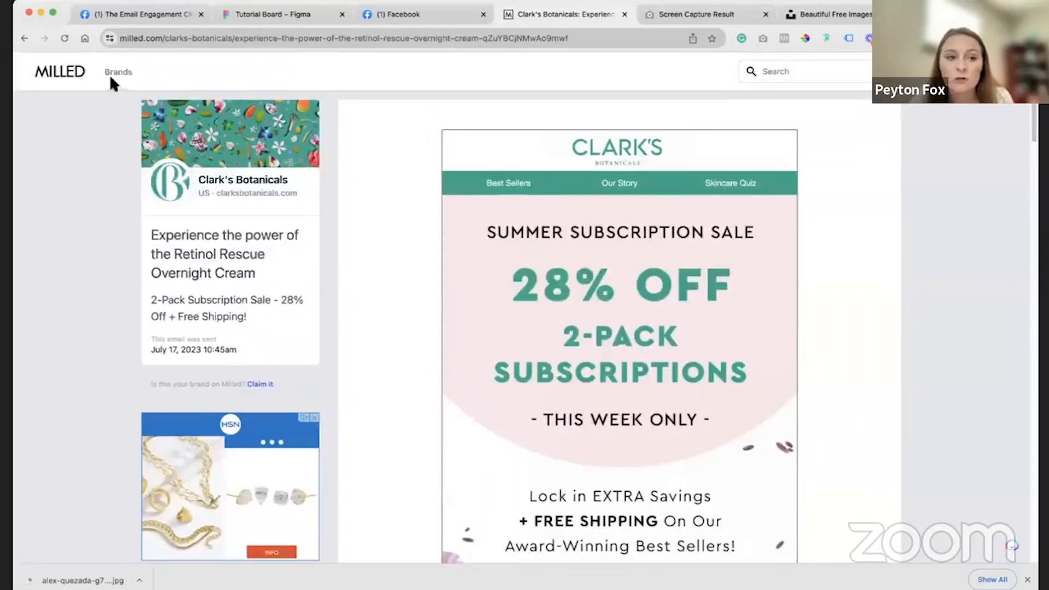
{"action": "left_click", "coordinate": [77, 73]}
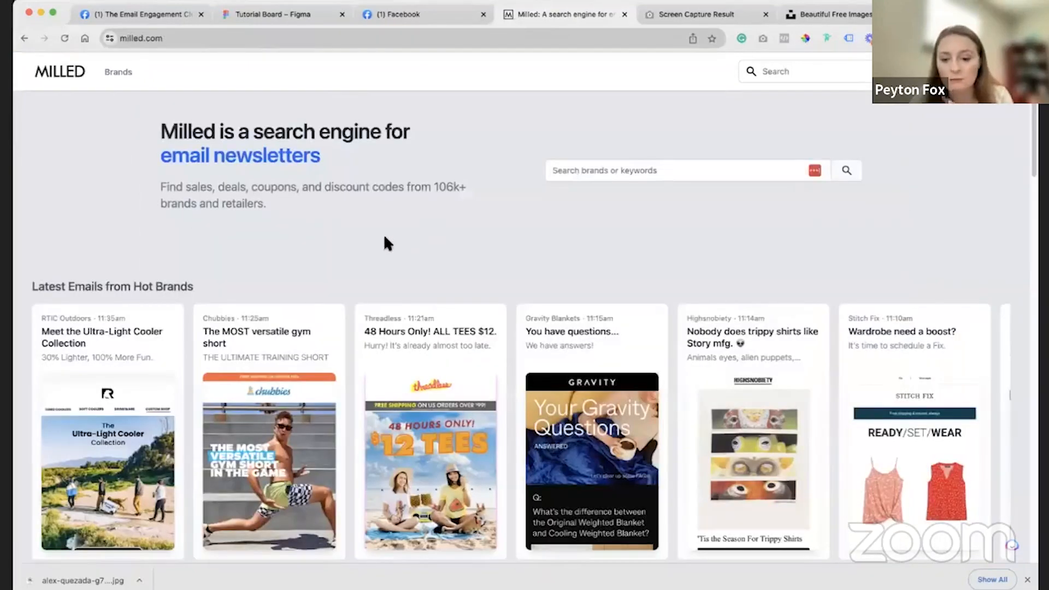
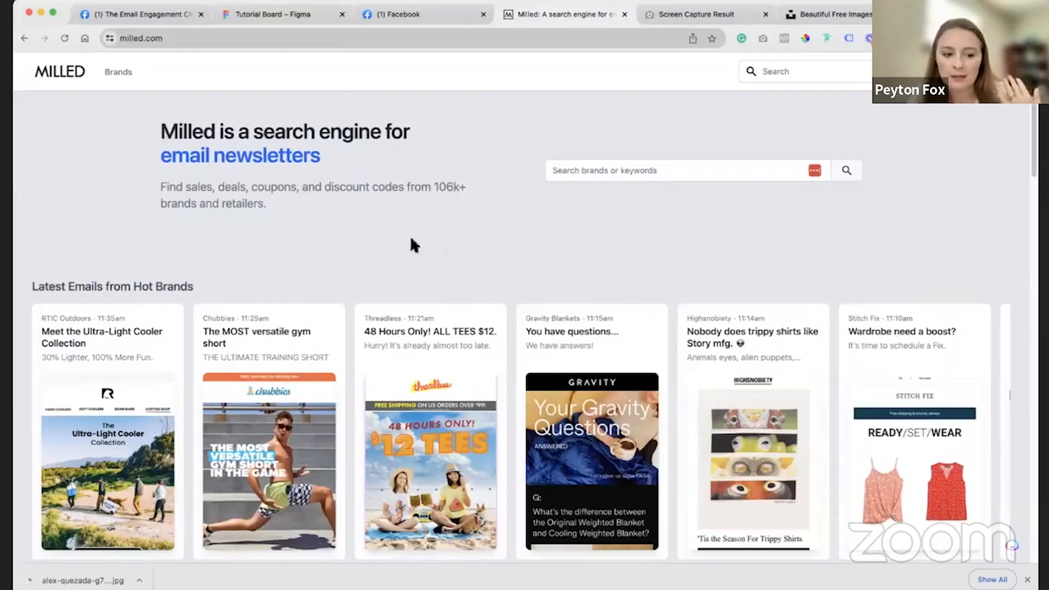
{"action": "left_click", "coordinate": [112, 467]}
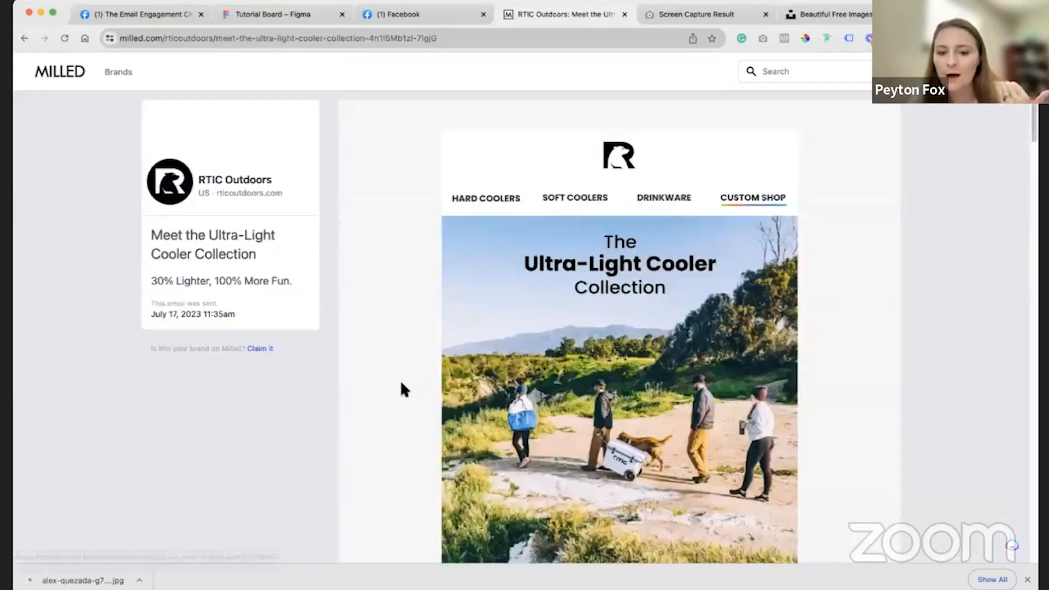
{"action": "scroll", "coordinate": [391, 366], "scroll_direction": "down", "scroll_amount": 1}
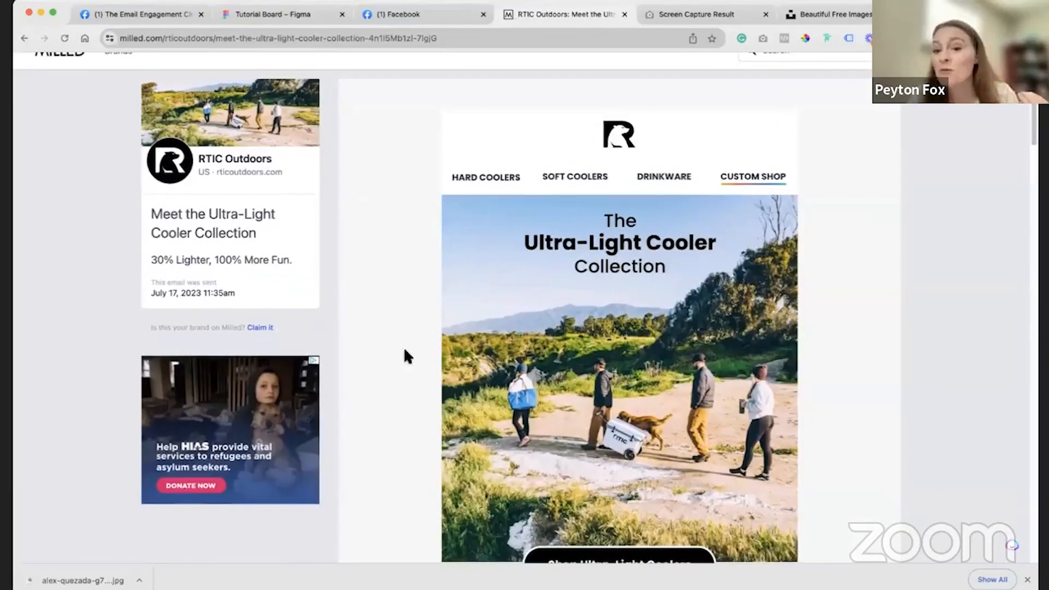
{"action": "scroll", "coordinate": [397, 336], "scroll_direction": "down", "scroll_amount": 5}
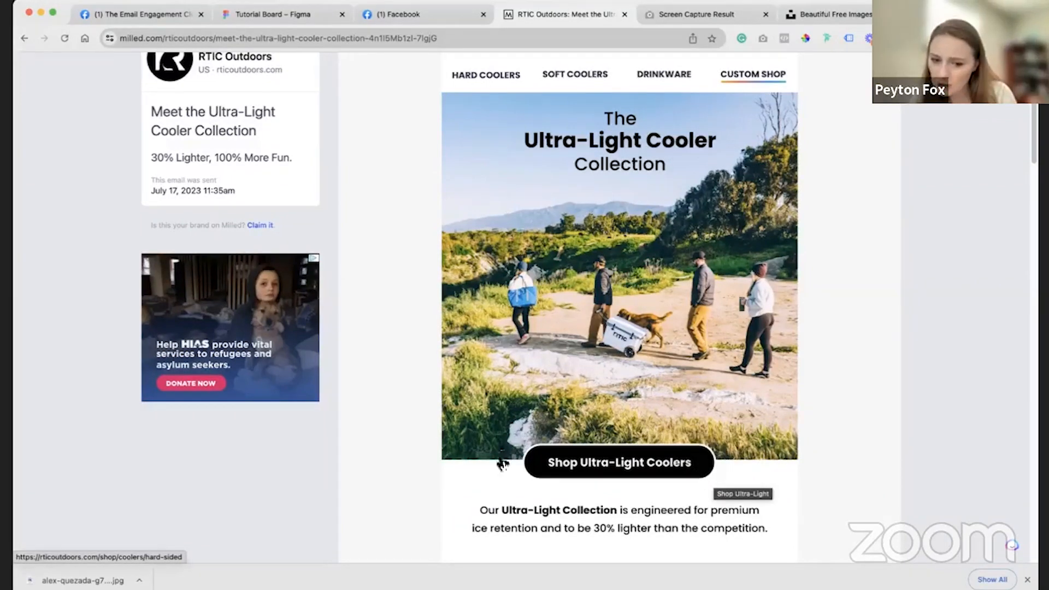
- Back in the Figma board, move the CALL TO ACTION text and button down over the photo's top edge, to Y 587, layered above the mask group
{"action": "left_click", "coordinate": [249, 15]}
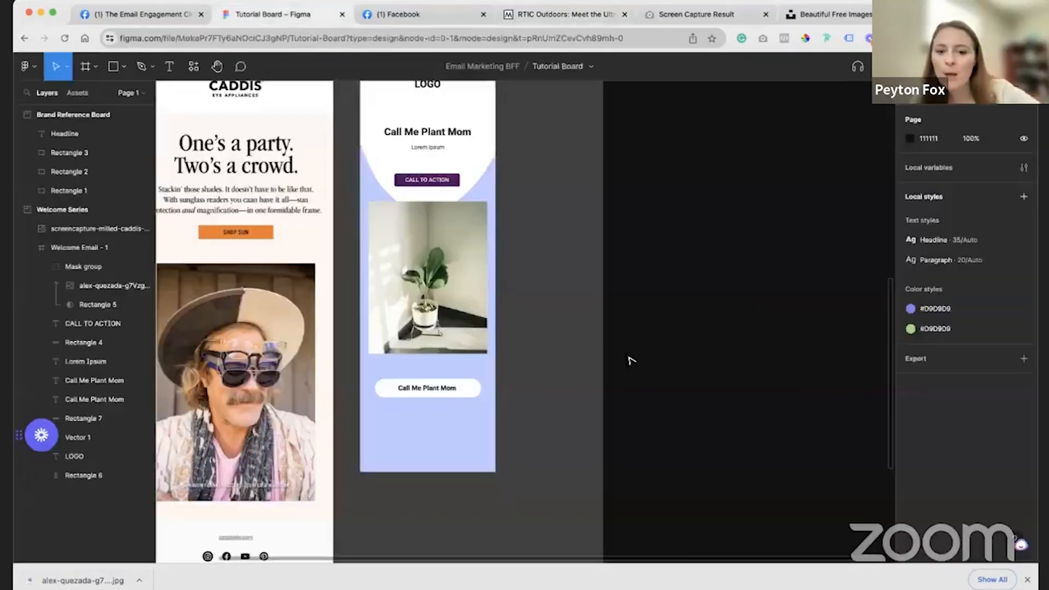
{"action": "scroll", "coordinate": [443, 175], "scroll_direction": "up", "scroll_amount": 5}
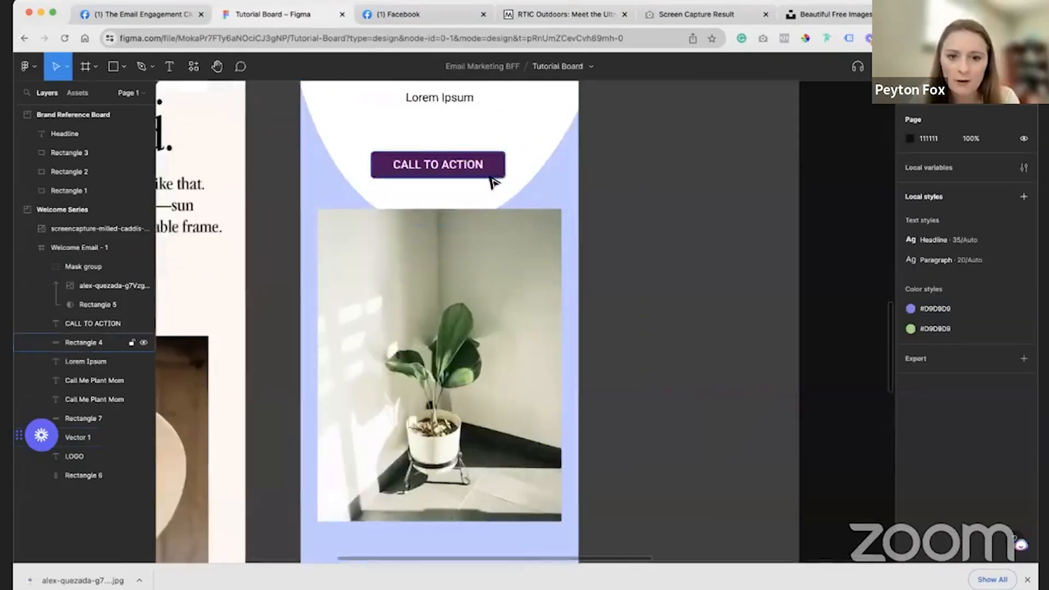
{"action": "left_click", "coordinate": [477, 173]}
{"action": "left_click", "coordinate": [477, 172], "text": "shift"}
{"action": "left_click_drag", "start_coordinate": [477, 172], "coordinate": [478, 212]}
{"action": "left_click_drag", "start_coordinate": [96, 327], "coordinate": [140, 263]}
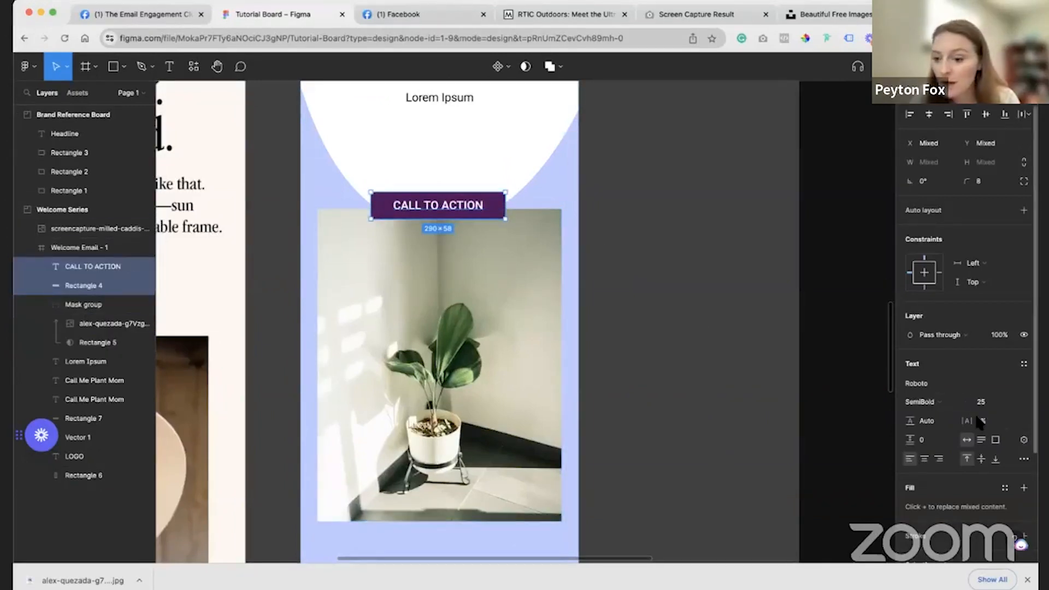
{"action": "left_click", "coordinate": [595, 273]}
- Add a white FFFFFF inside stroke with a weight of 5 to the purple call-to-action button rectangle
{"action": "left_click", "coordinate": [501, 207]}
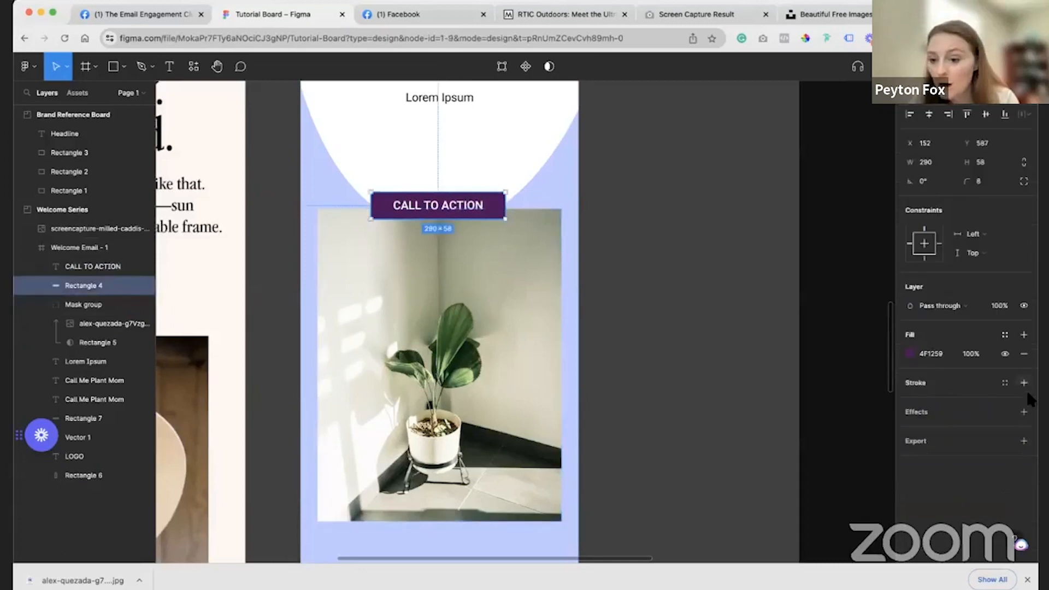
{"action": "left_click", "coordinate": [1024, 383]}
{"action": "left_click", "coordinate": [910, 402]}
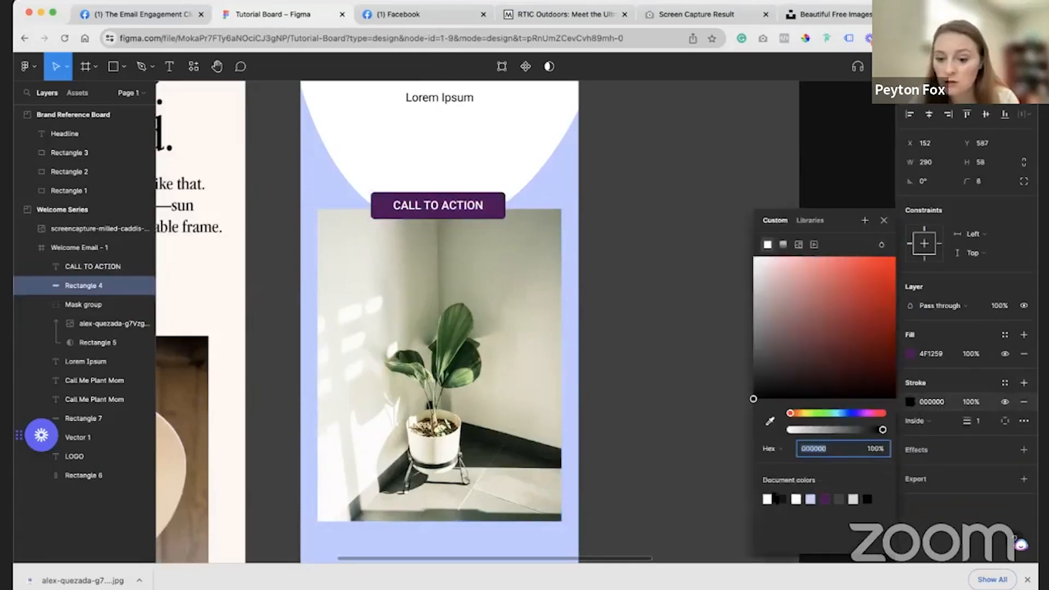
{"action": "left_click", "coordinate": [769, 498]}
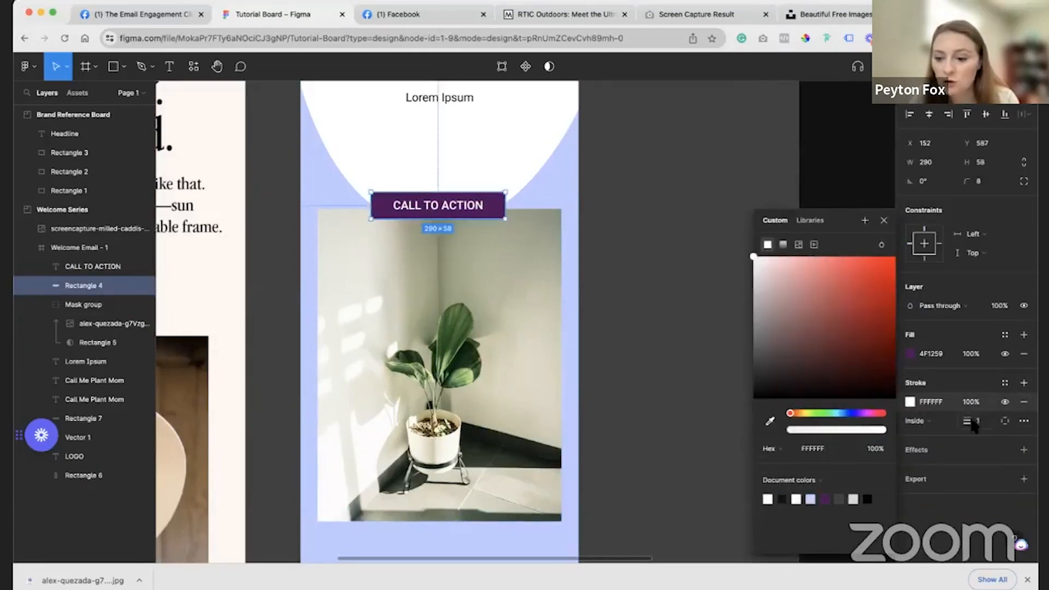
{"action": "left_click", "coordinate": [978, 420]}
{"action": "type", "text": "5"}
{"action": "key", "text": "Return"}
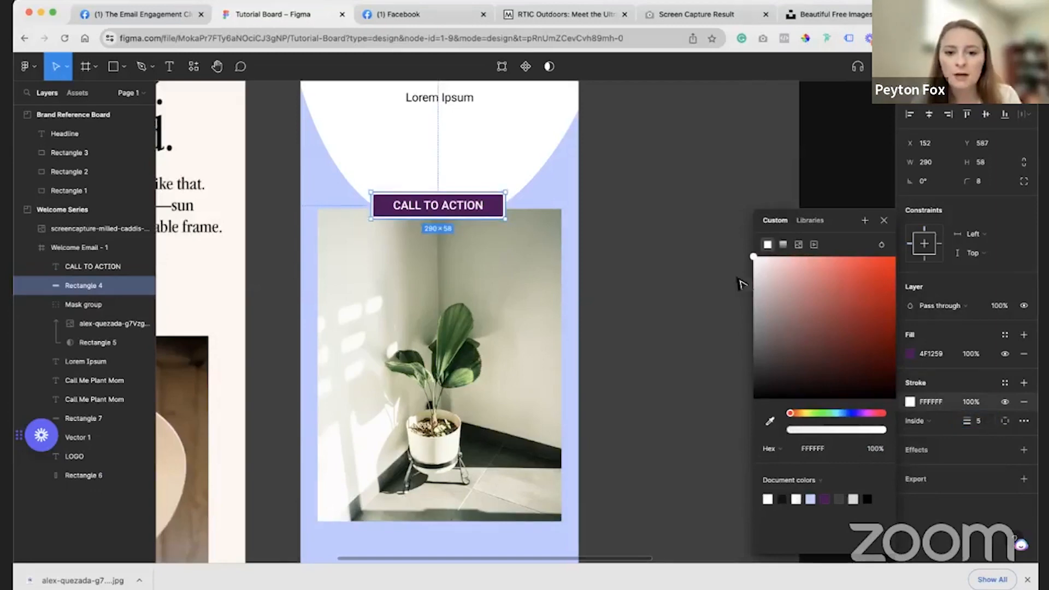
{"action": "left_click", "coordinate": [684, 279]}
{"action": "scroll", "coordinate": [595, 407], "scroll_direction": "down", "scroll_amount": 3}
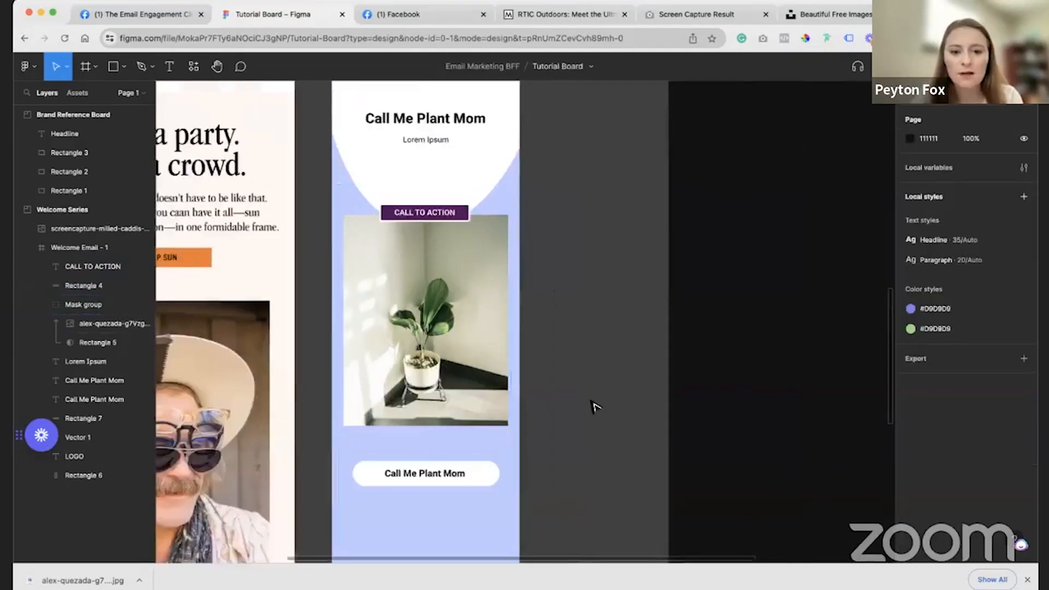
{"action": "left_click", "coordinate": [601, 281]}
{"action": "left_click", "coordinate": [697, 373]}
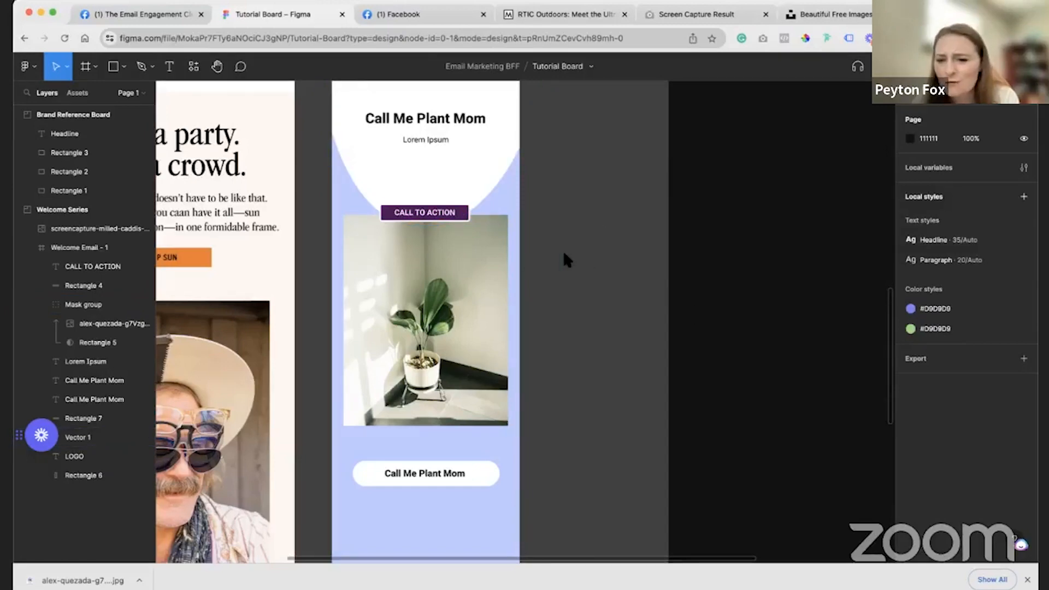
- Delete the Caddis email reference screenshot from the Welcome Series section
{"action": "left_click_drag", "start_coordinate": [645, 565], "coordinate": [543, 563]}
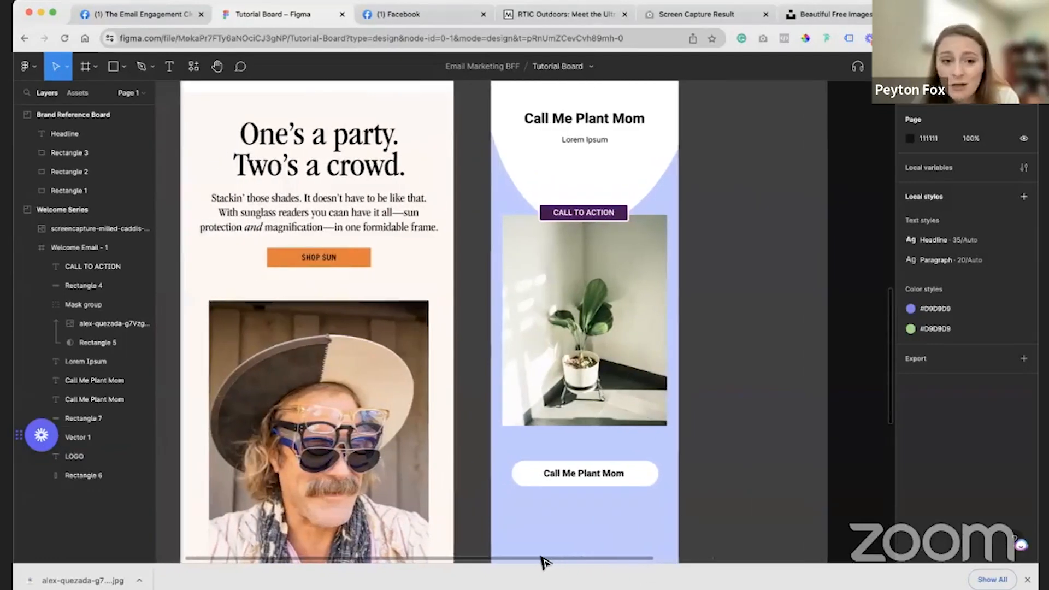
{"action": "left_click", "coordinate": [362, 398]}
{"action": "key", "text": "Delete"}
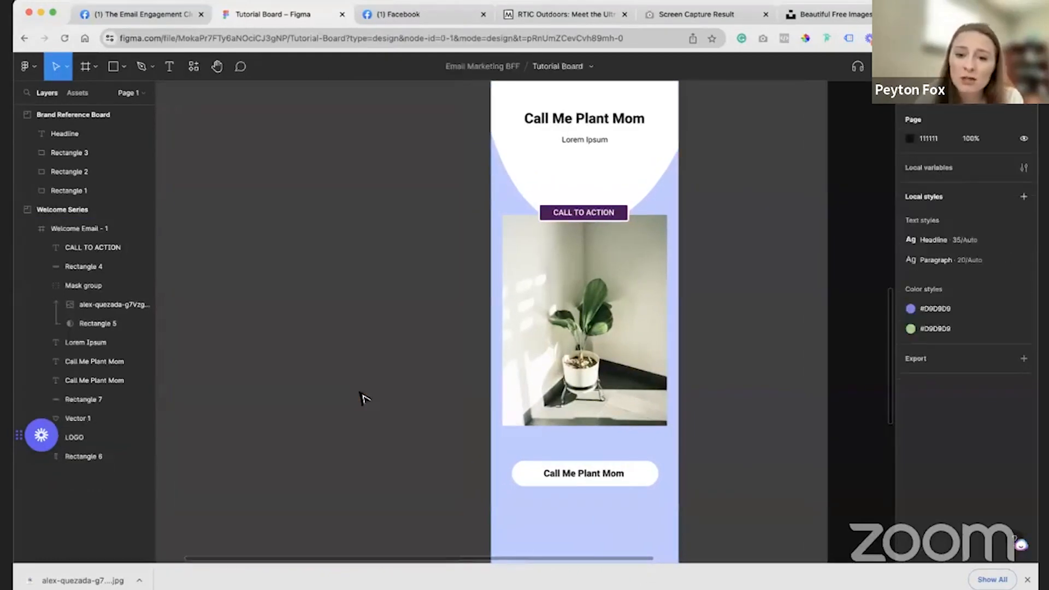
- Narrow the curved white background shape behind the title to a width of 726, keeping its height at 532
{"action": "scroll", "coordinate": [763, 326], "scroll_direction": "up", "scroll_amount": 5}
{"action": "scroll", "coordinate": [733, 414], "scroll_direction": "down", "scroll_amount": 3}
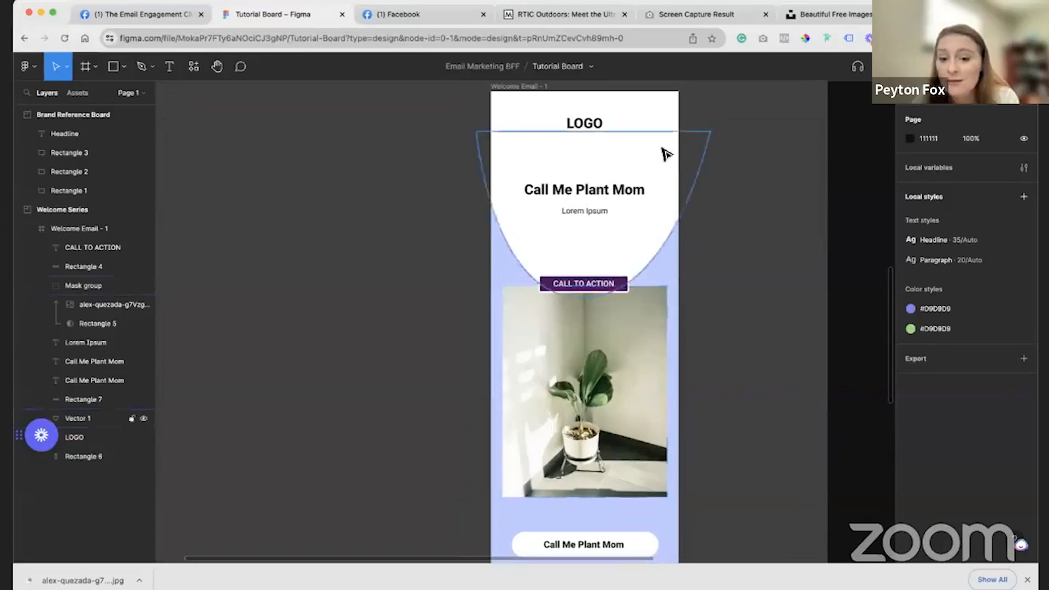
{"action": "scroll", "coordinate": [712, 370], "scroll_direction": "down", "scroll_amount": 3}
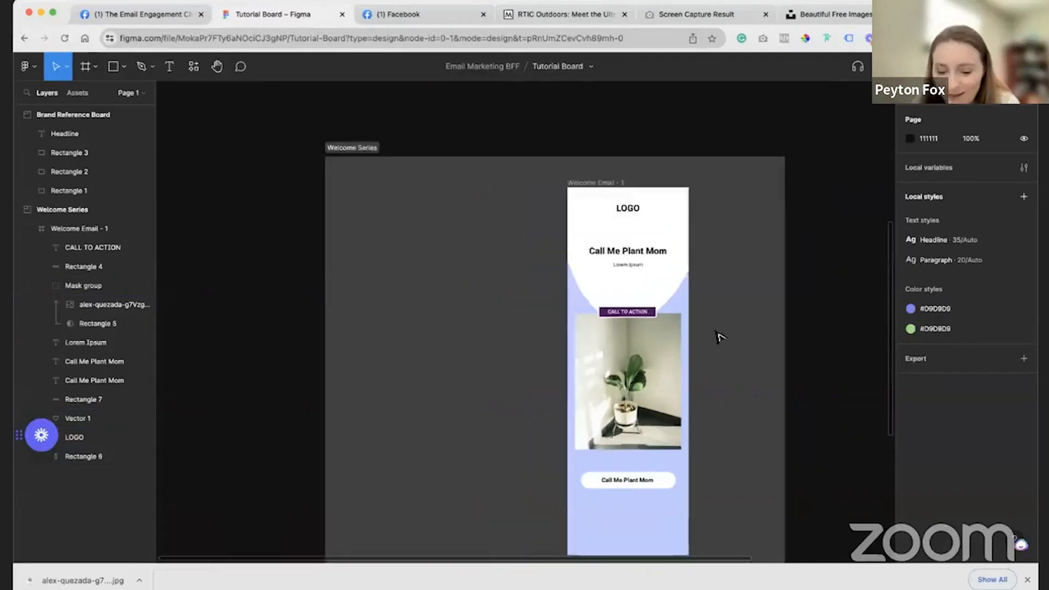
{"action": "left_click", "coordinate": [677, 285]}
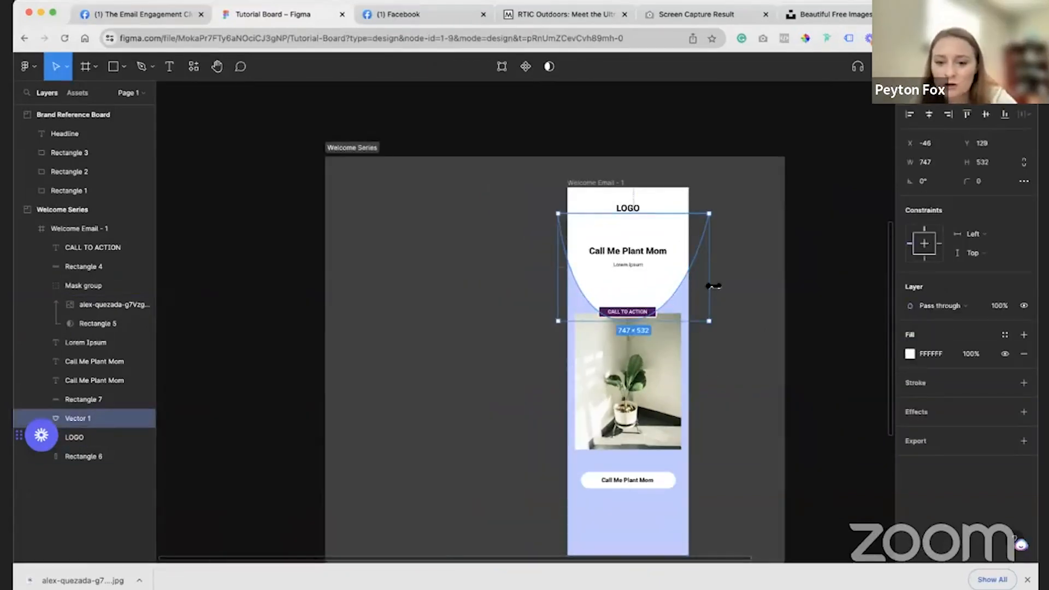
{"action": "mouse_move", "coordinate": [711, 288]}
{"action": "left_mouse_down"}
{"action": "mouse_move", "coordinate": [699, 286]}
{"action": "mouse_move", "coordinate": [708, 286]}
{"action": "left_mouse_up"}
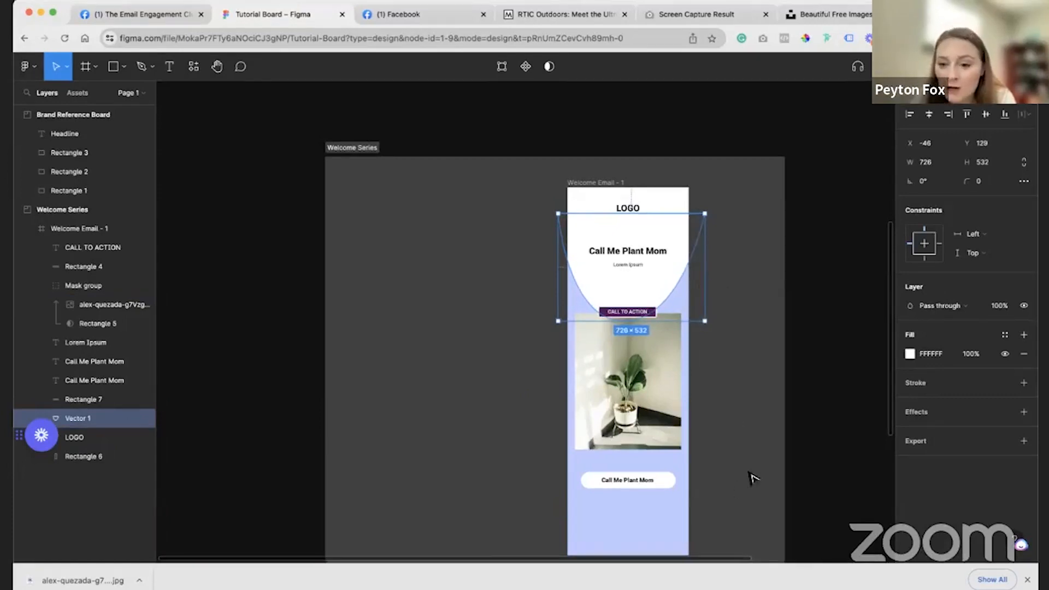
{"action": "left_click", "coordinate": [795, 409]}
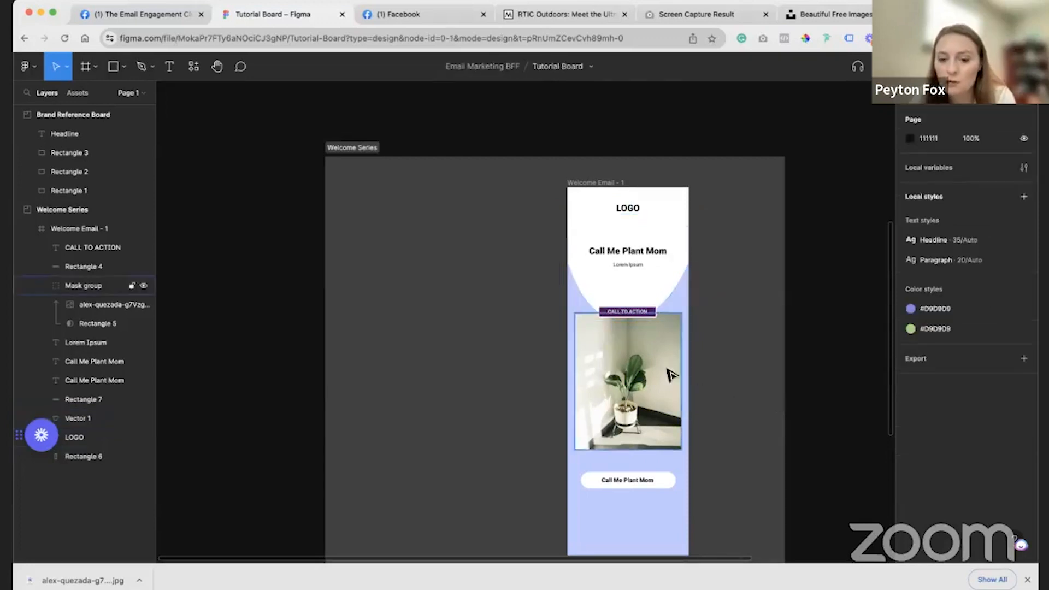